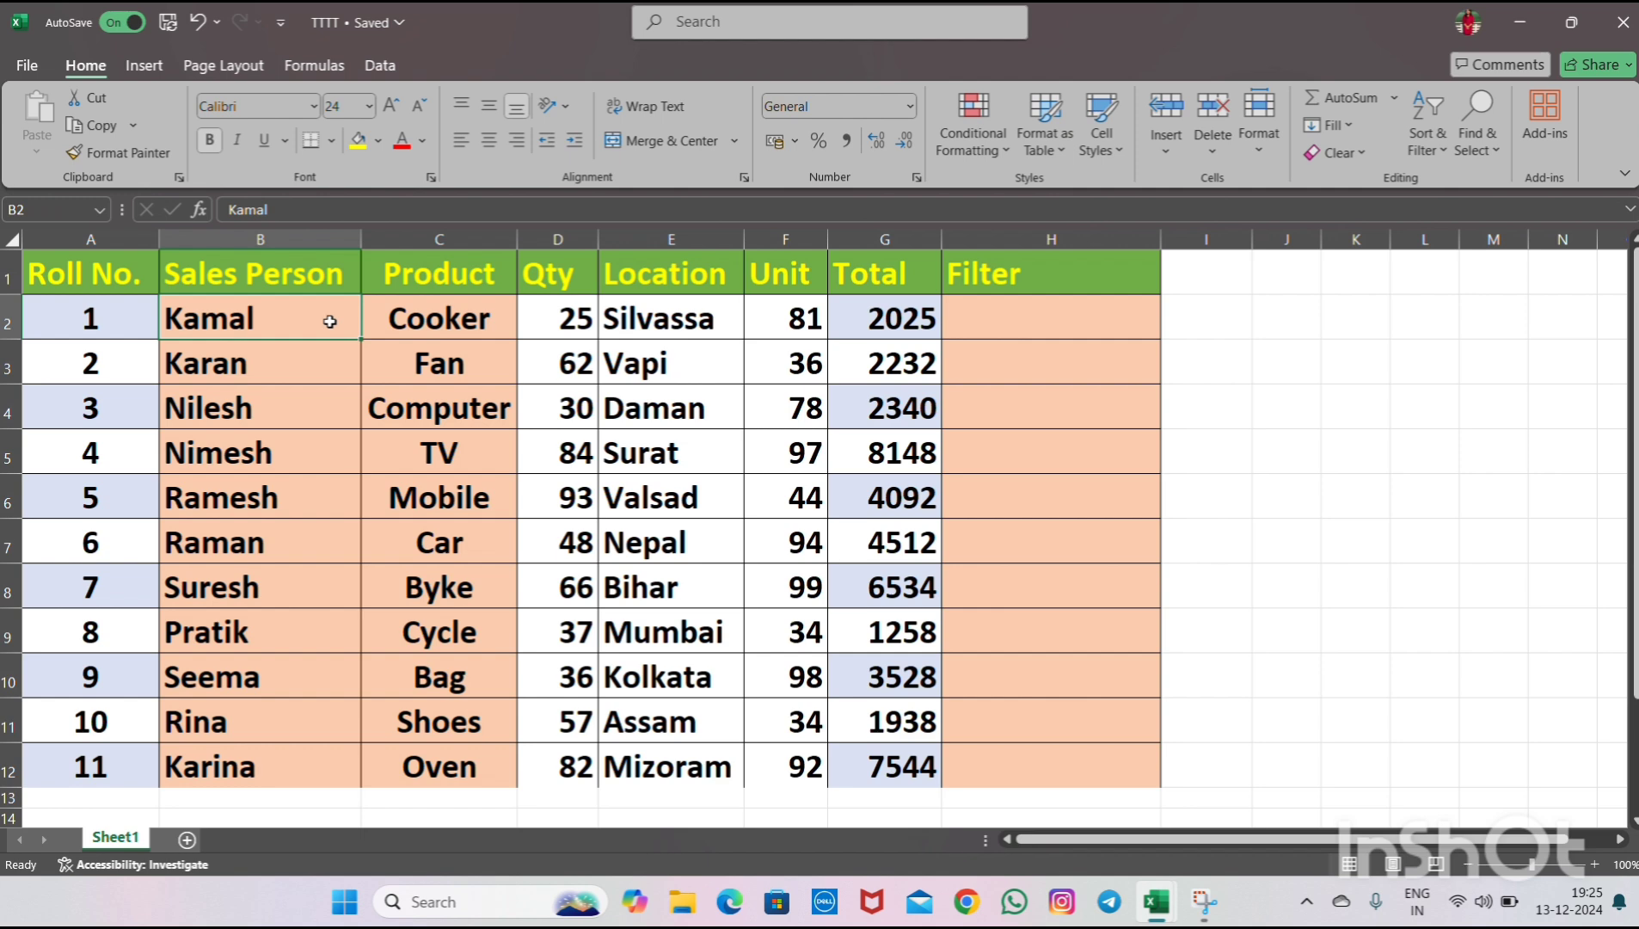
click(123, 277)
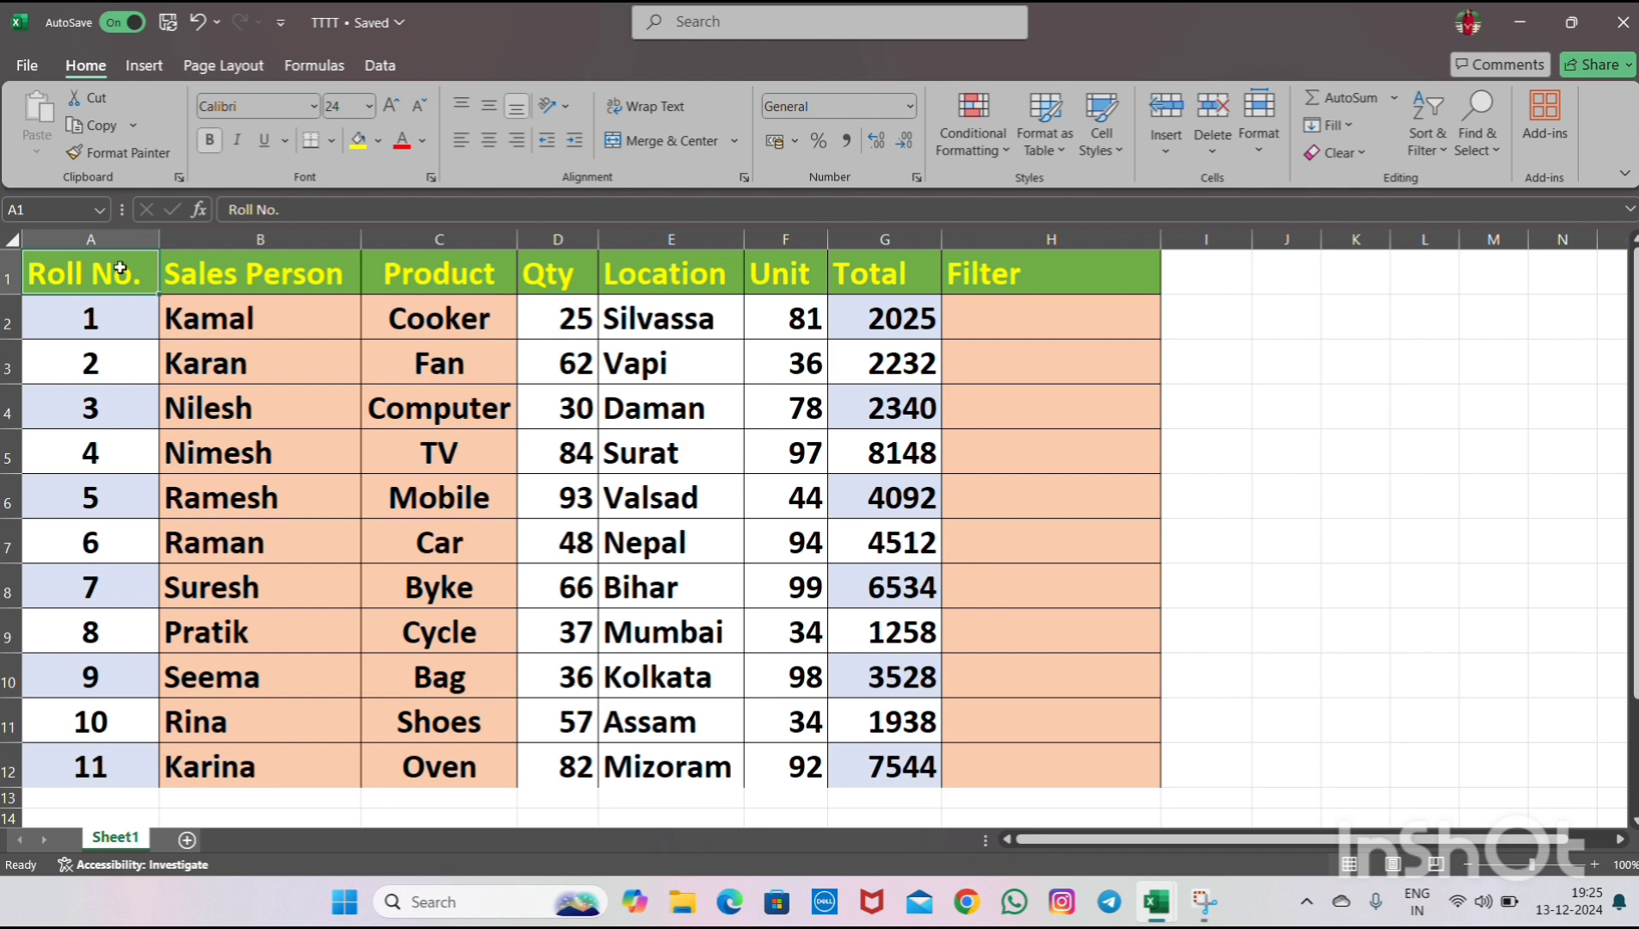
click(709, 29)
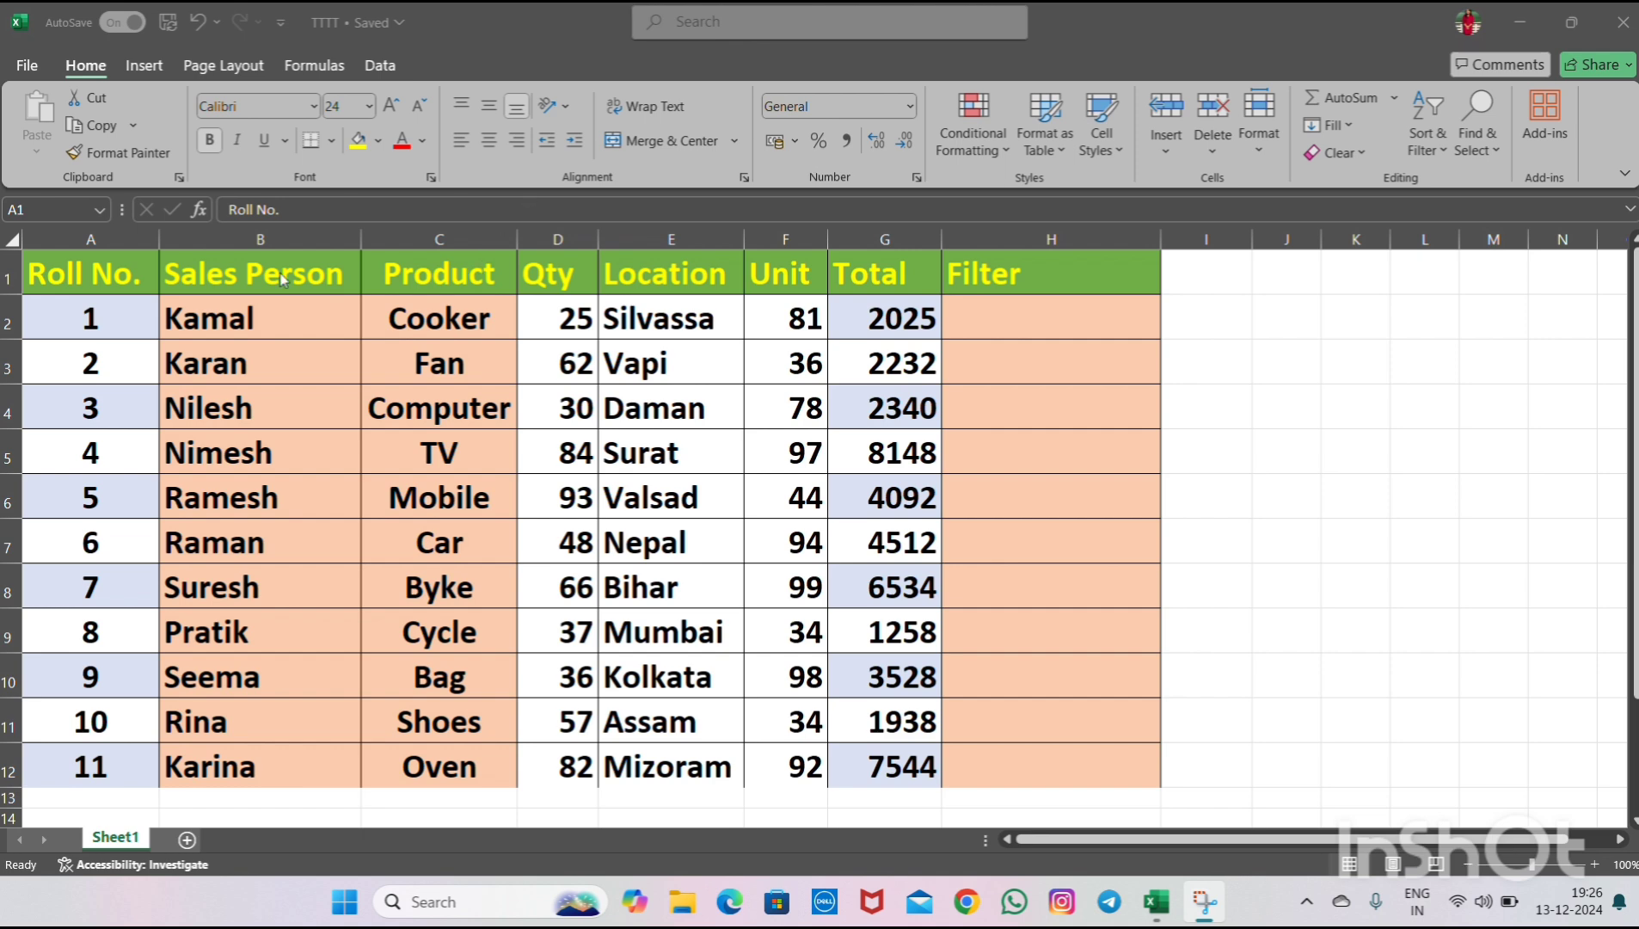
click(108, 256)
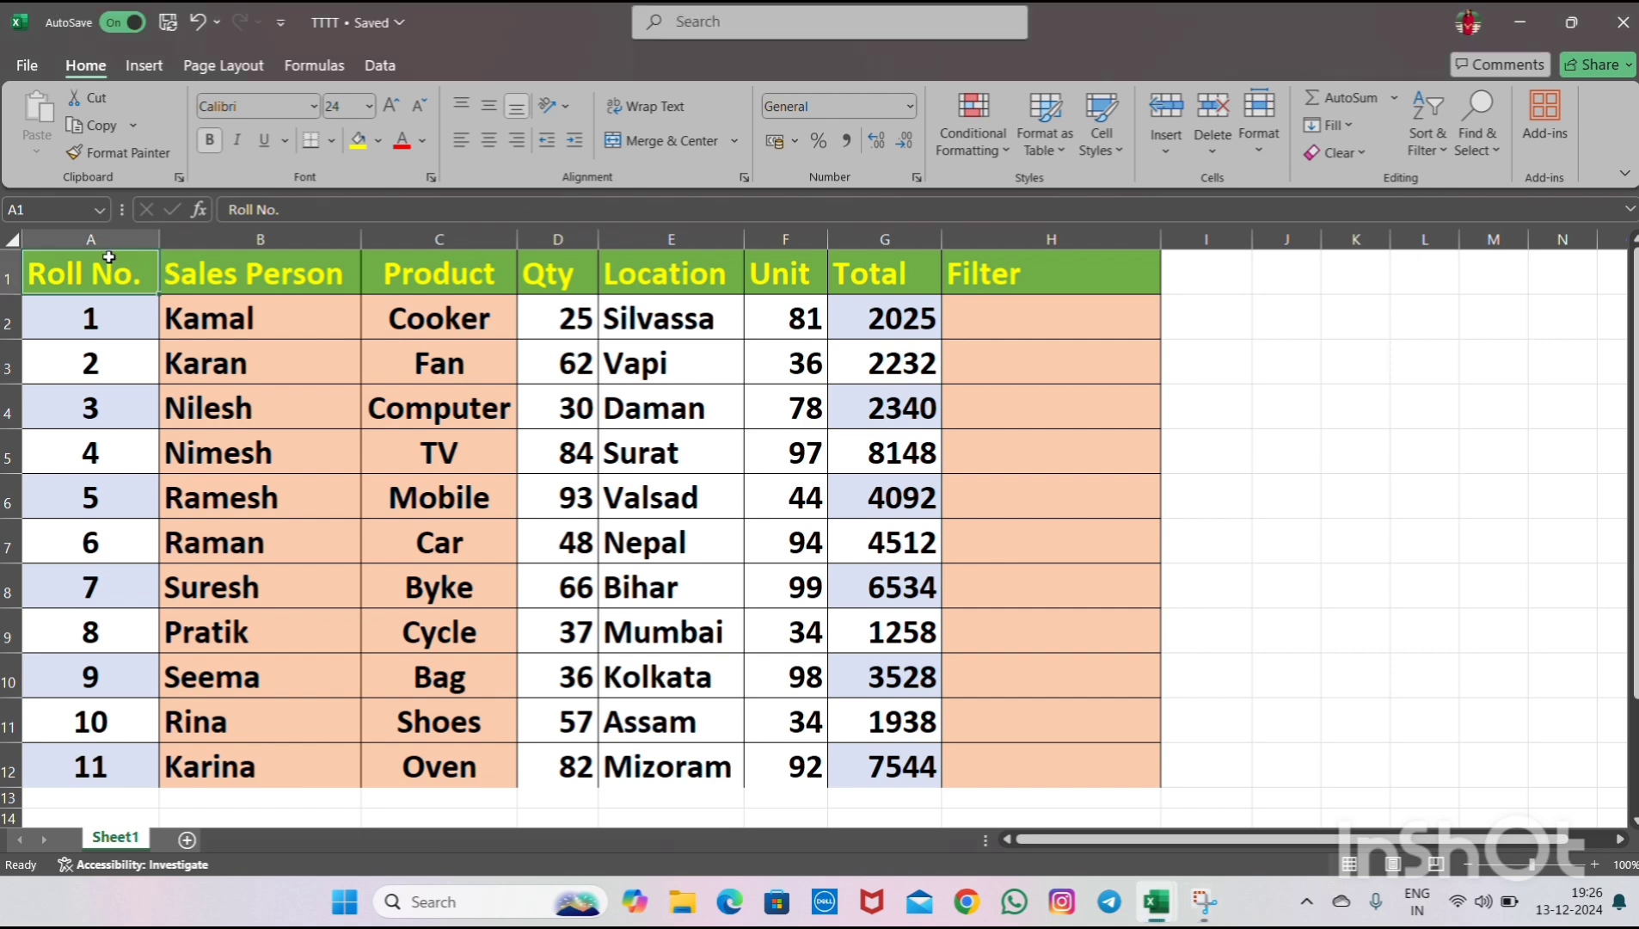
key(shift+Right)
key(shift+Right)
key(shift+Right)
key(shift+Right)
key(shift+Right)
key(shift+Right)
key(shift+Right)
key(ctrl+shift+Down)
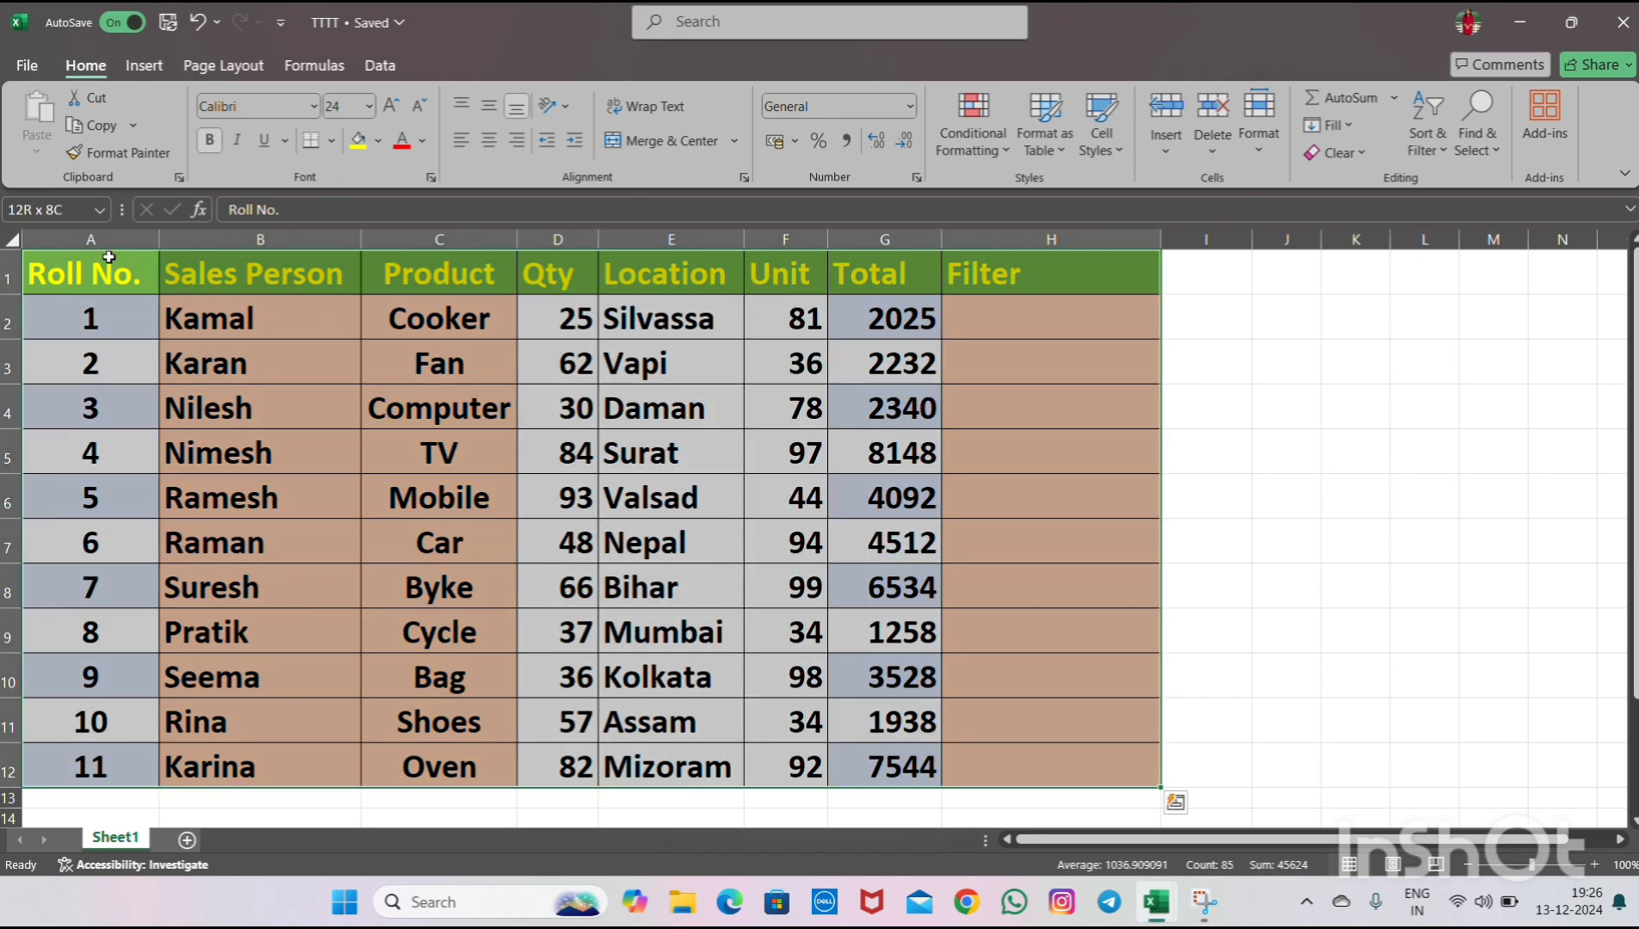
key(ctrl+q)
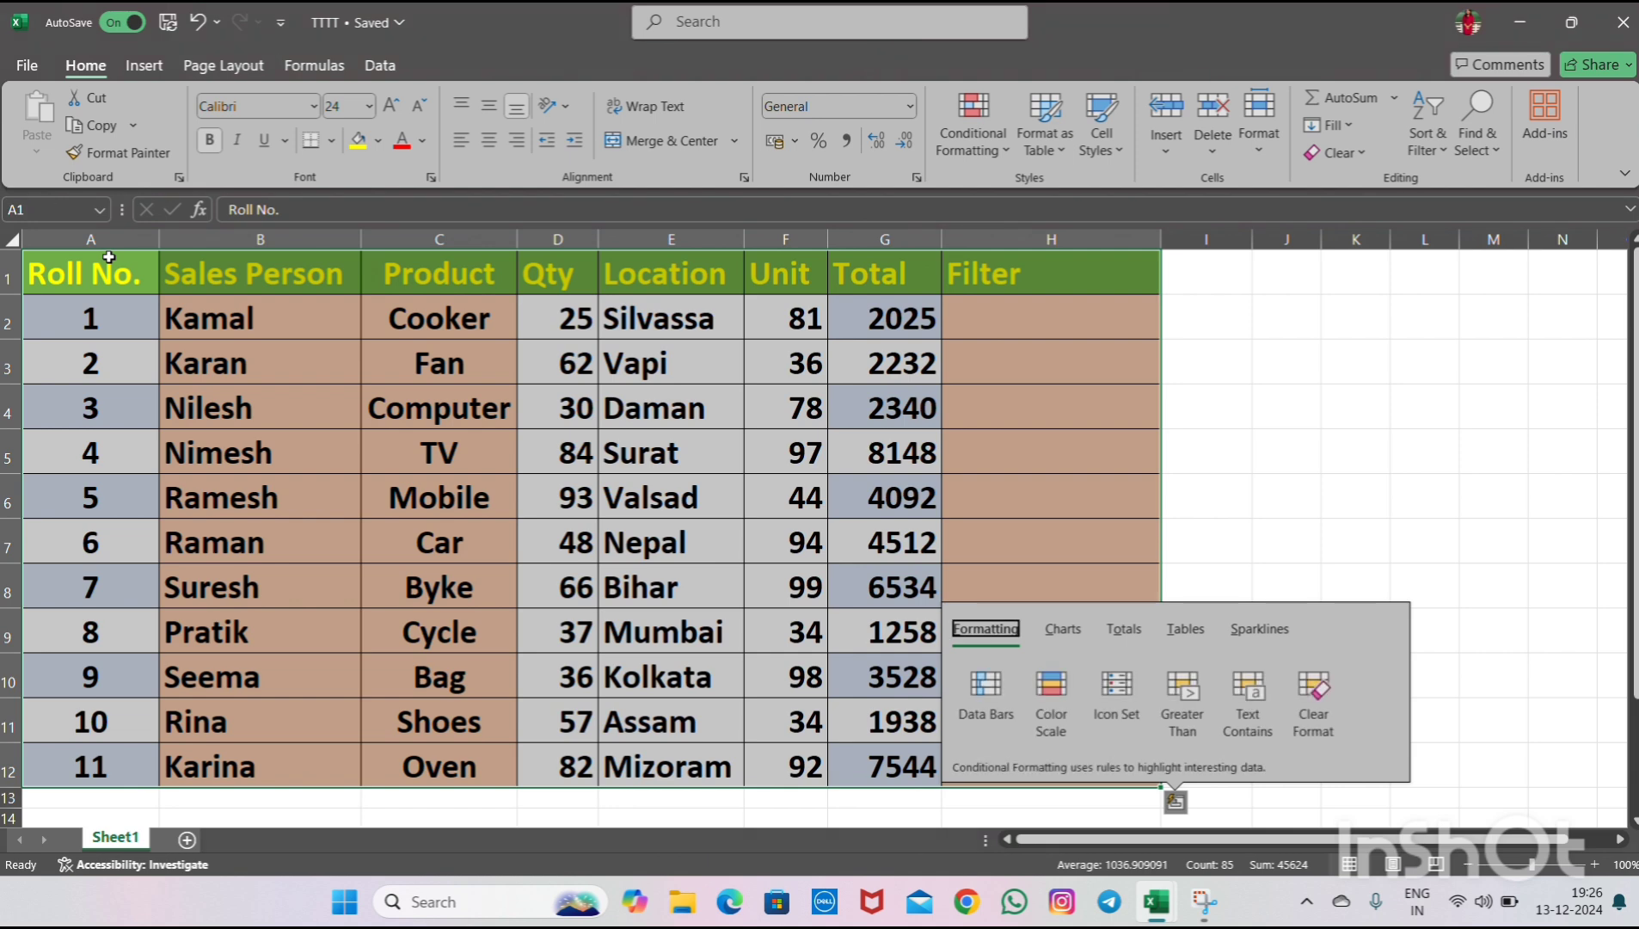
click(109, 257)
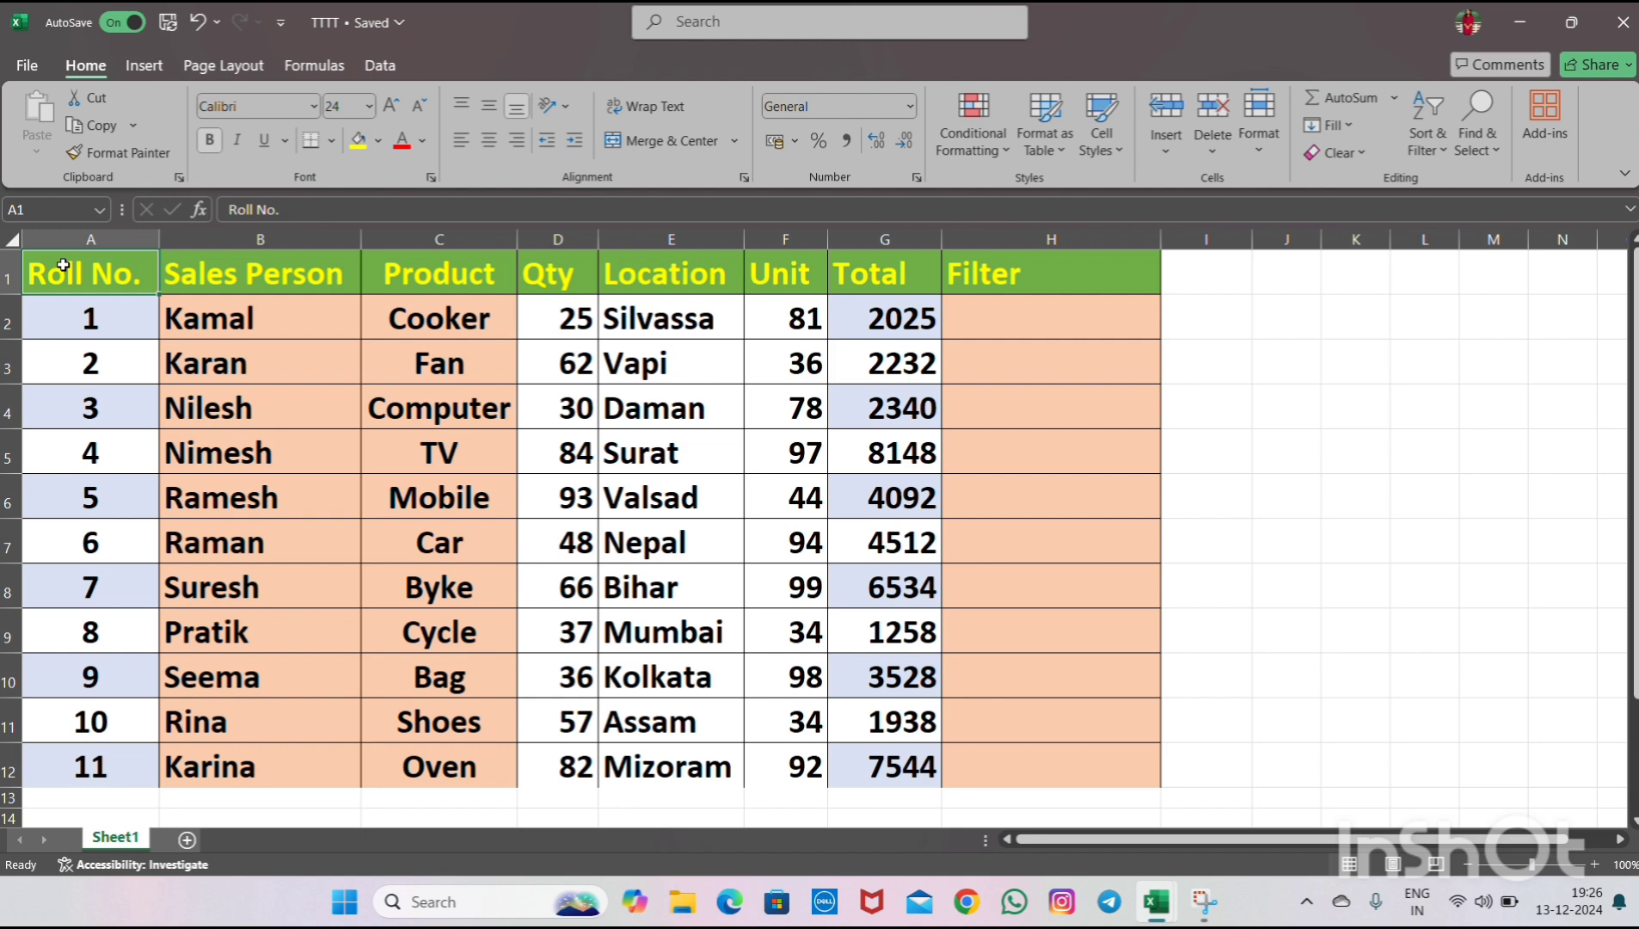
- Convert the whole data range A1:H12 into a table with headers
key(ctrl+a)
key(ctrl+t)
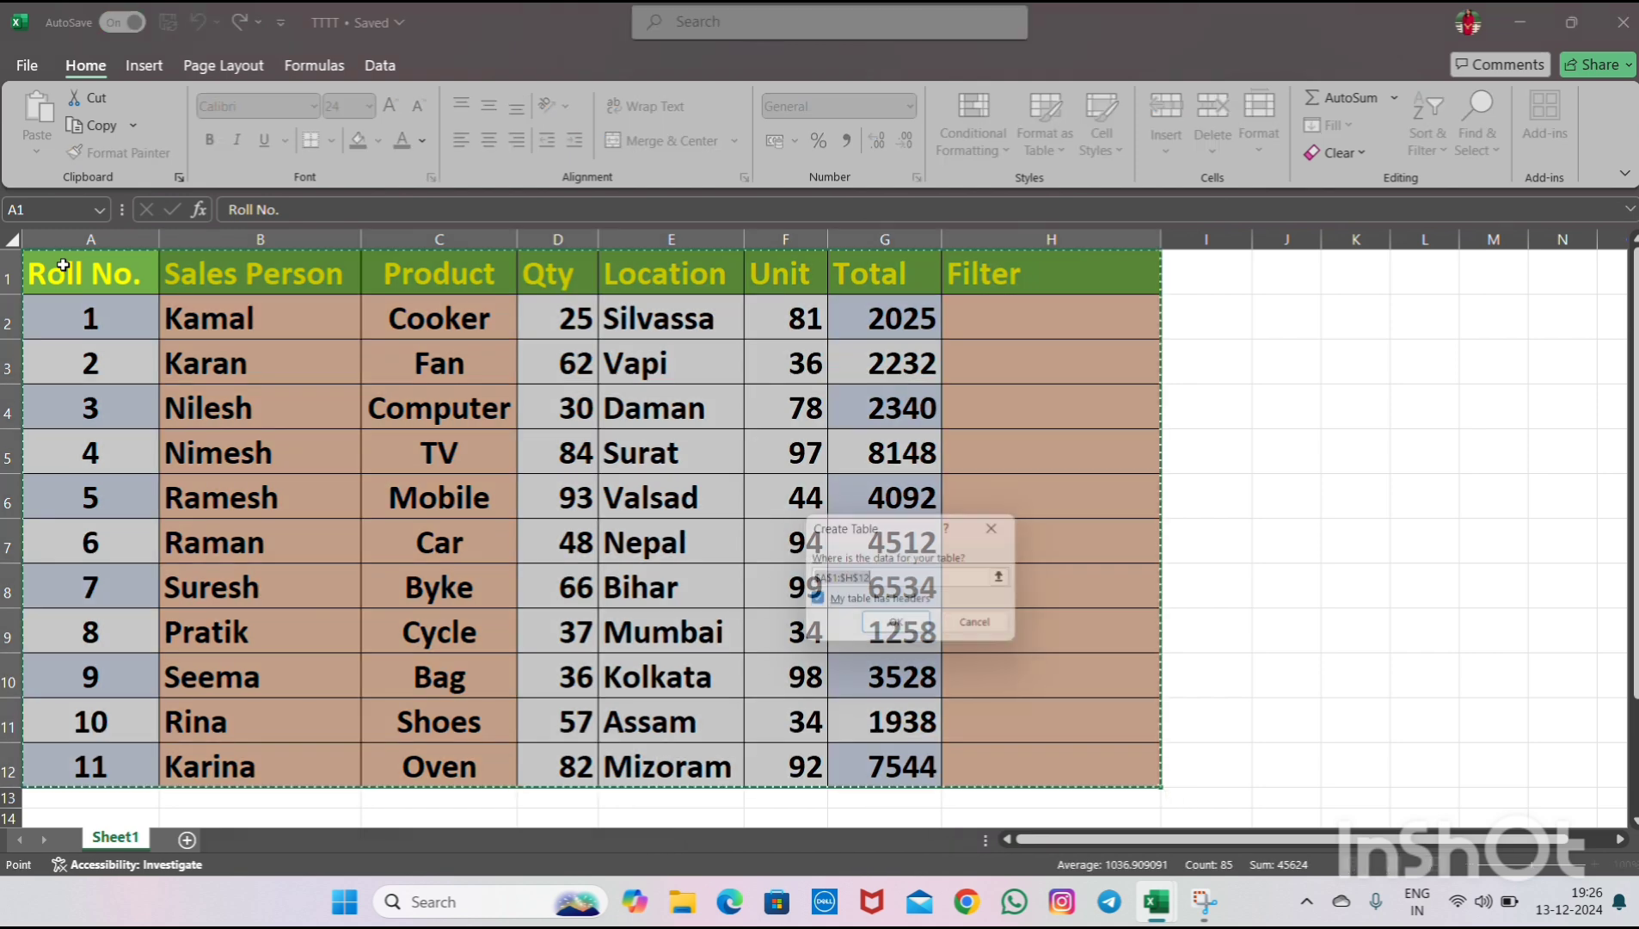
click(873, 628)
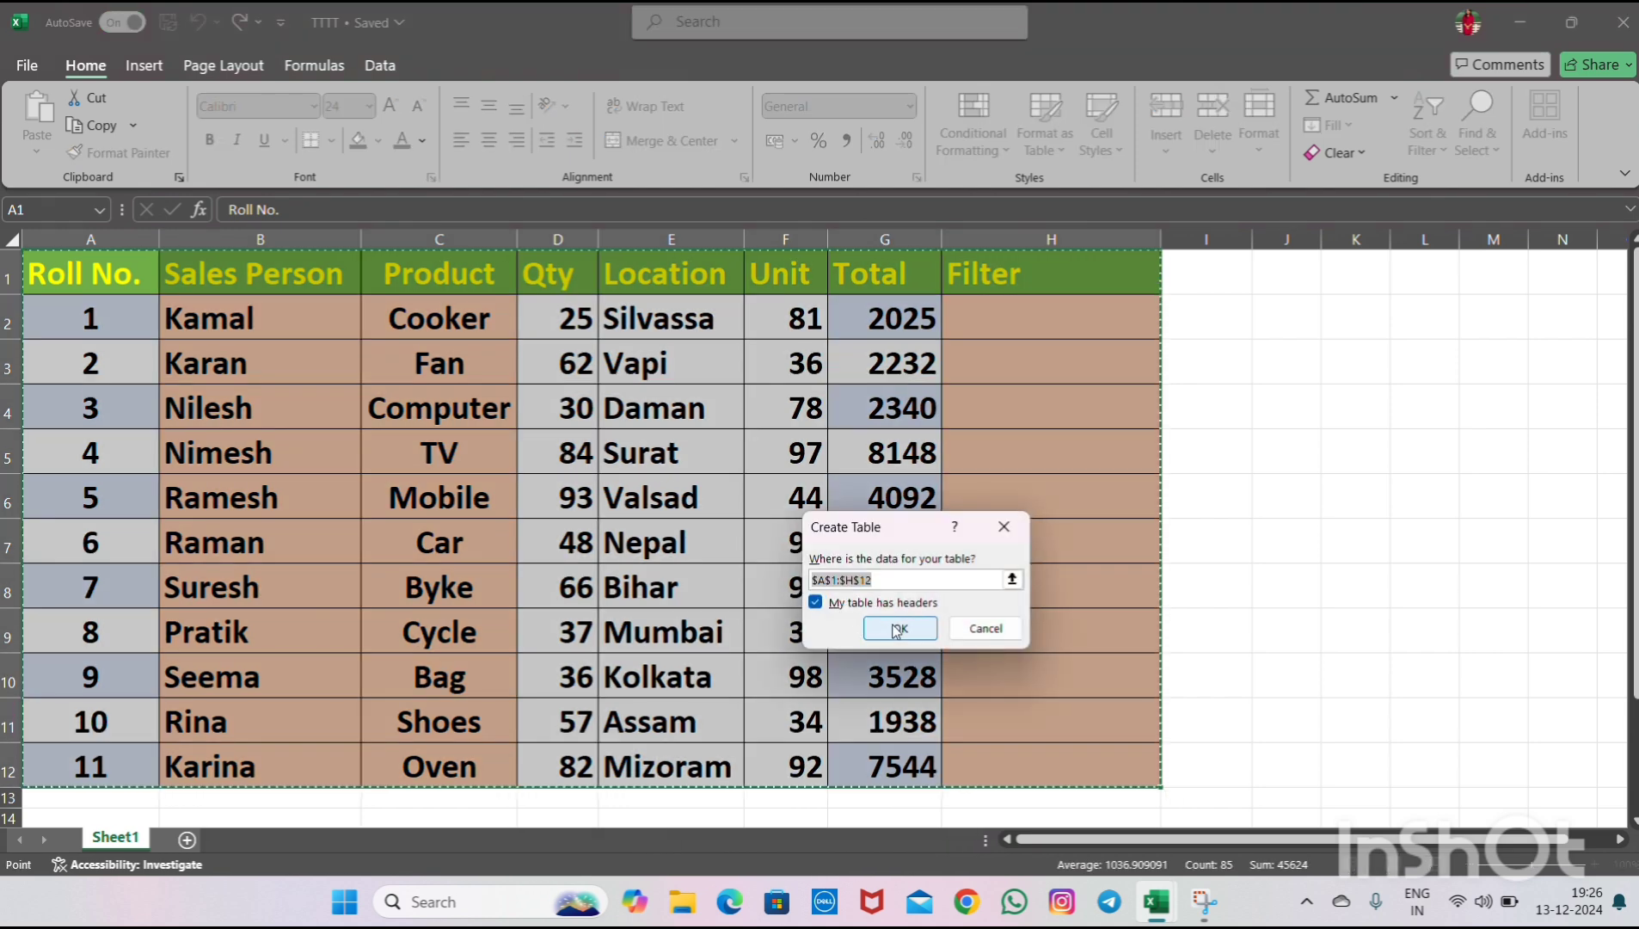
- In the first Filter cell, enter a formula referencing the row's Sales Person value, =[@[Sales Person]]
click(1006, 300)
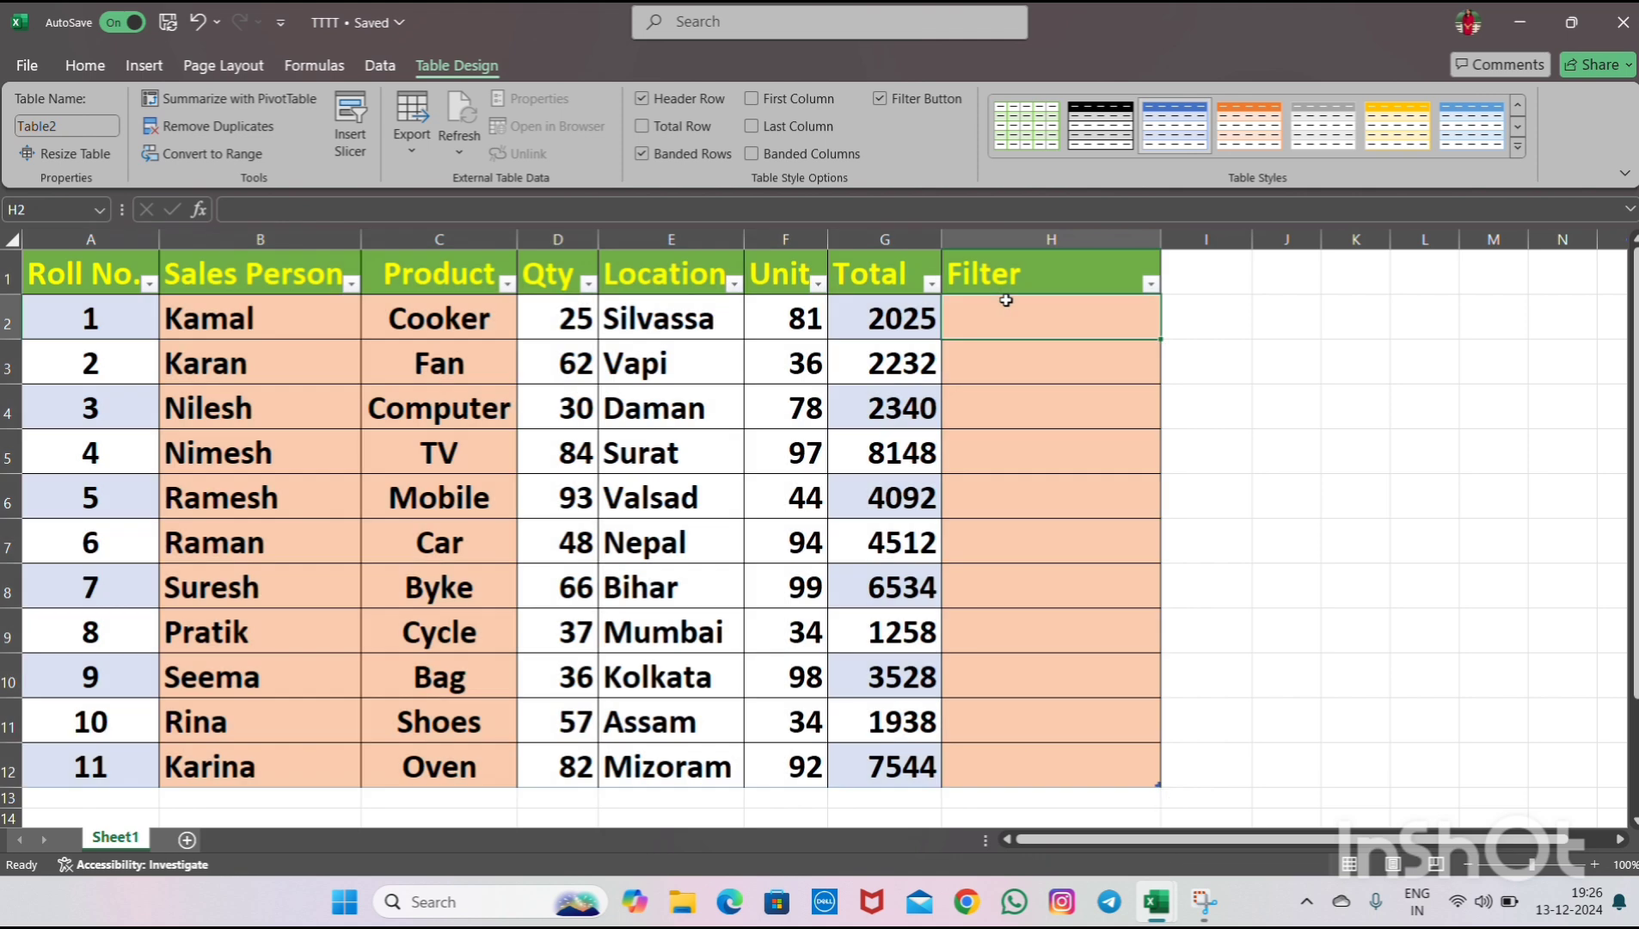
text(=)
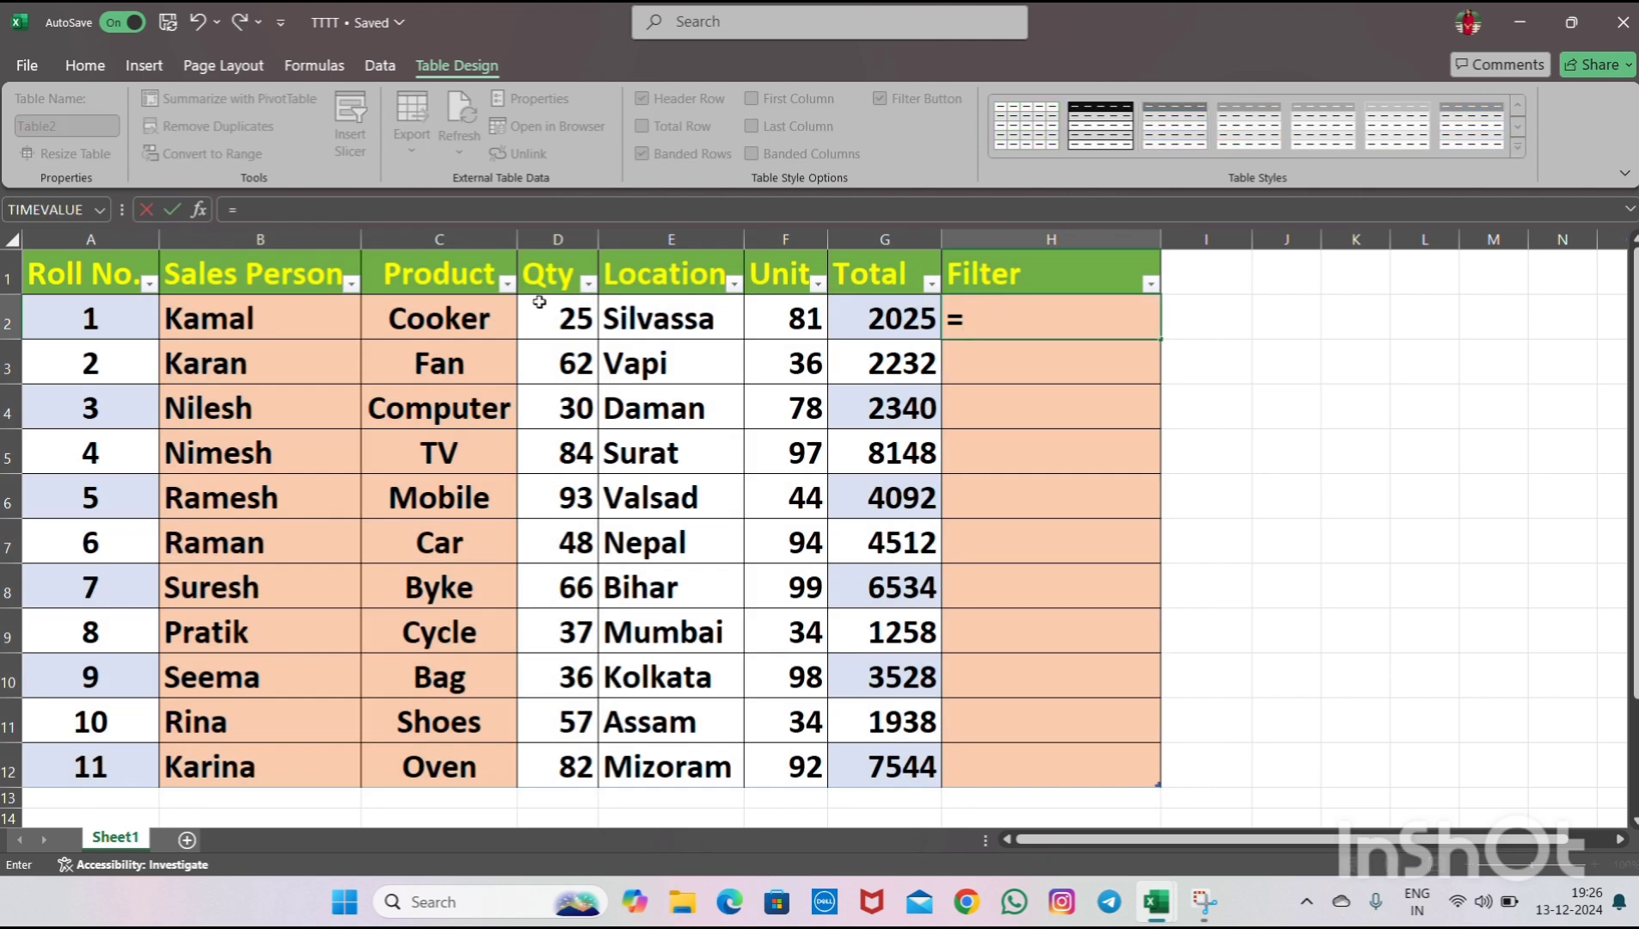
click(333, 325)
key(Return)
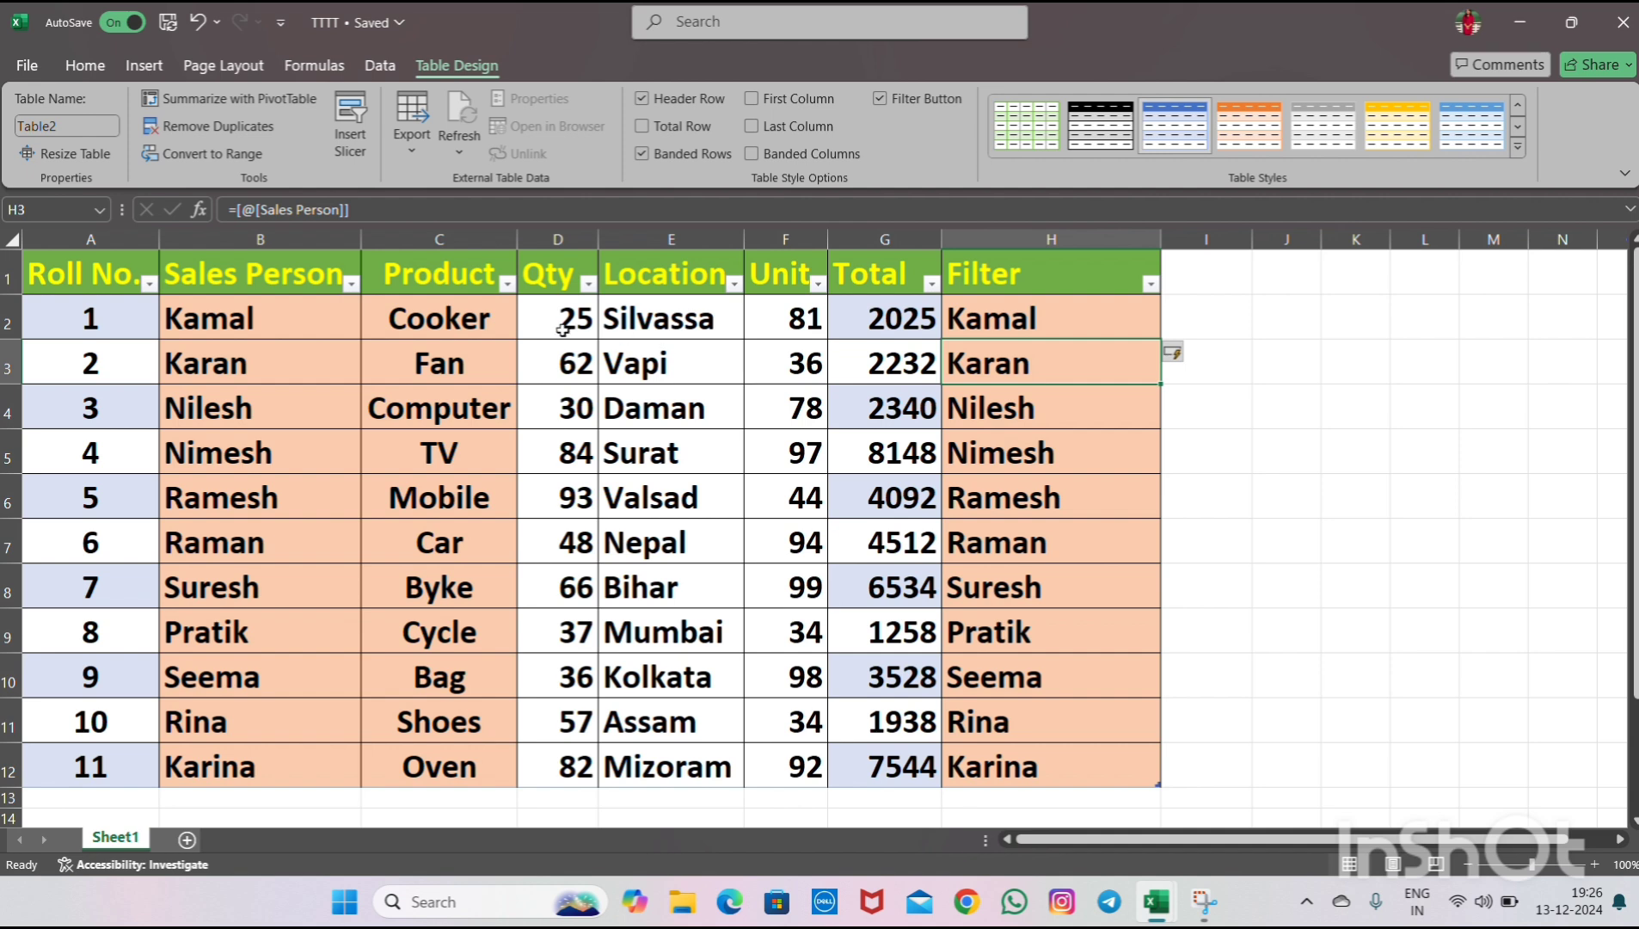
- Inspect the table cells, the Filter column formula and the Roll No. values
click(541, 417)
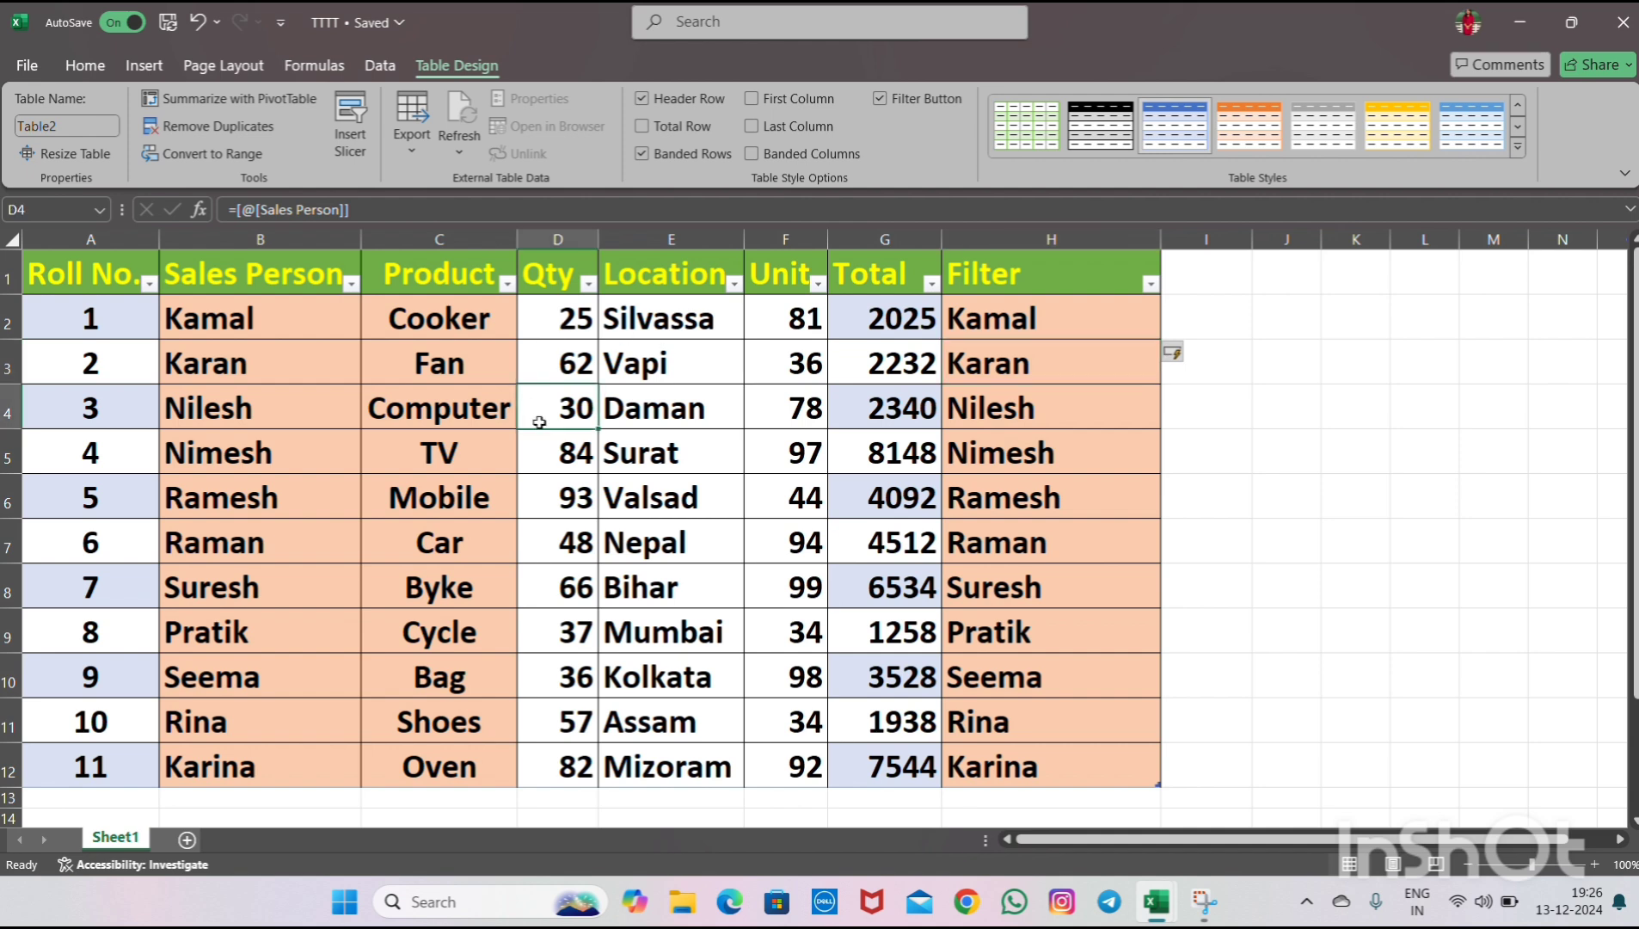
click(333, 325)
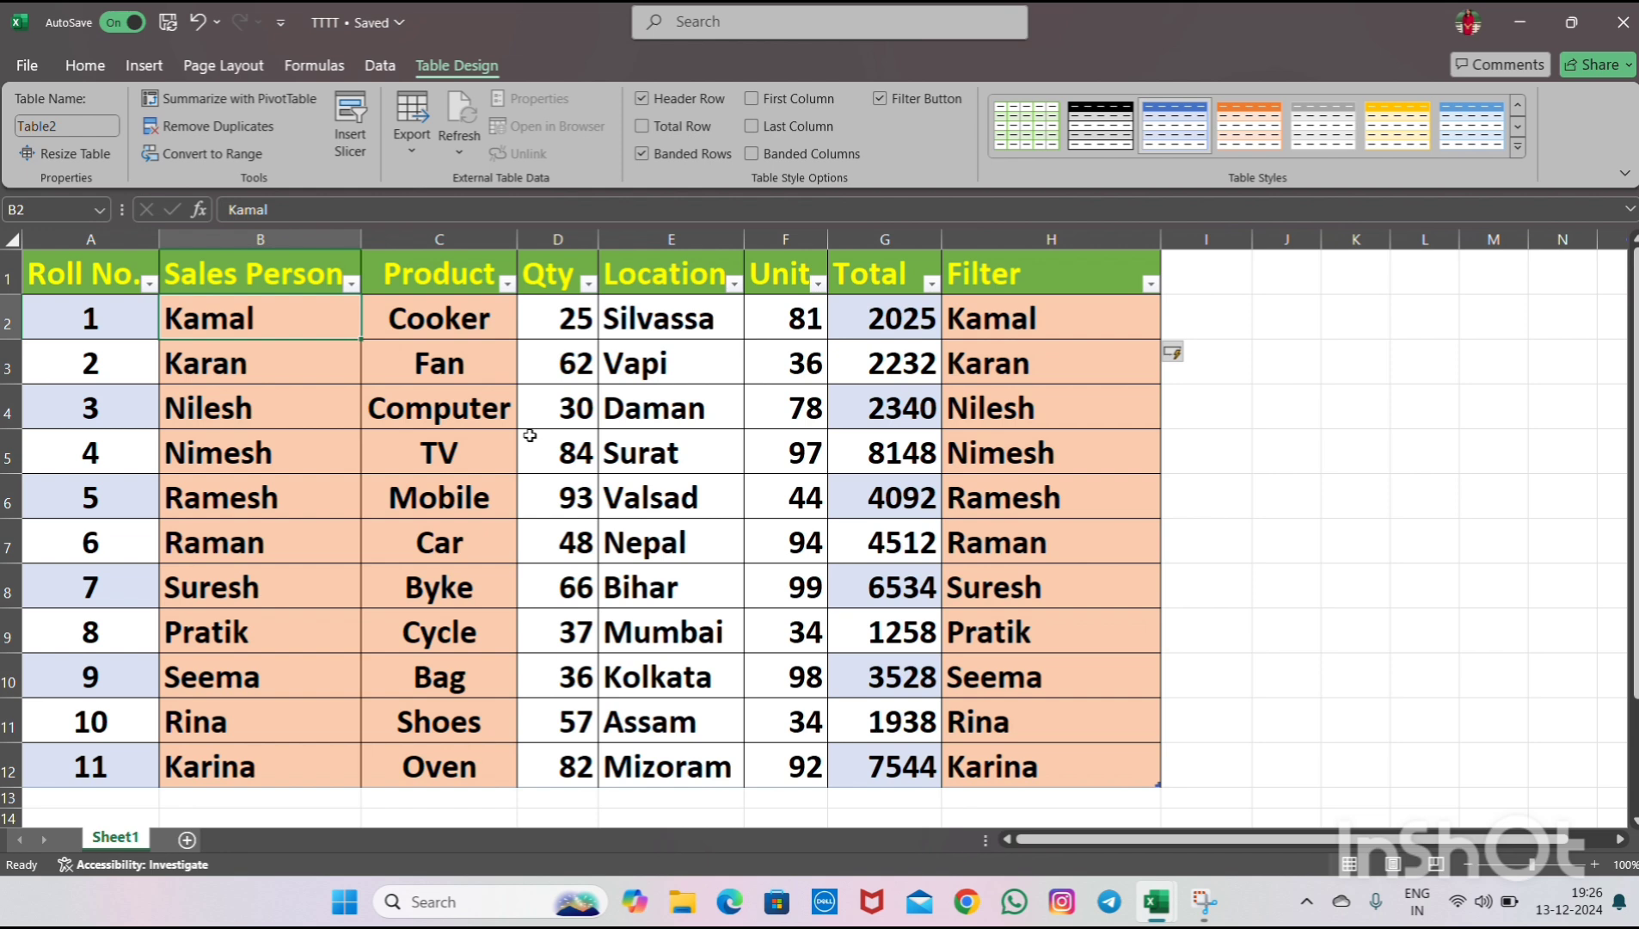
click(231, 271)
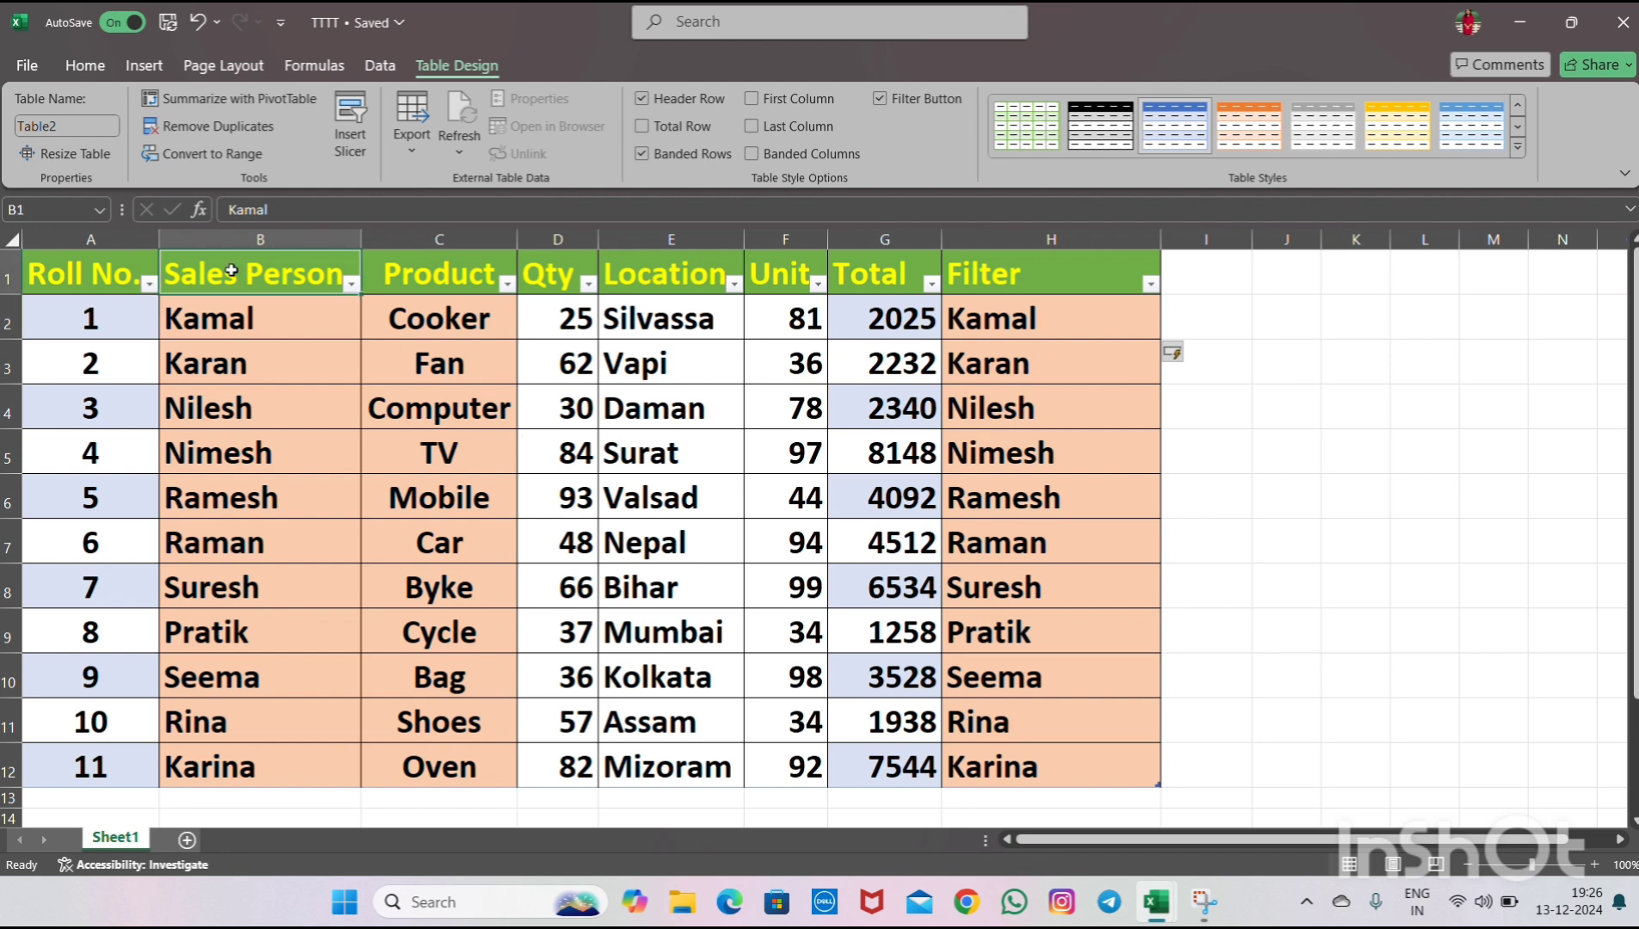
click(234, 308)
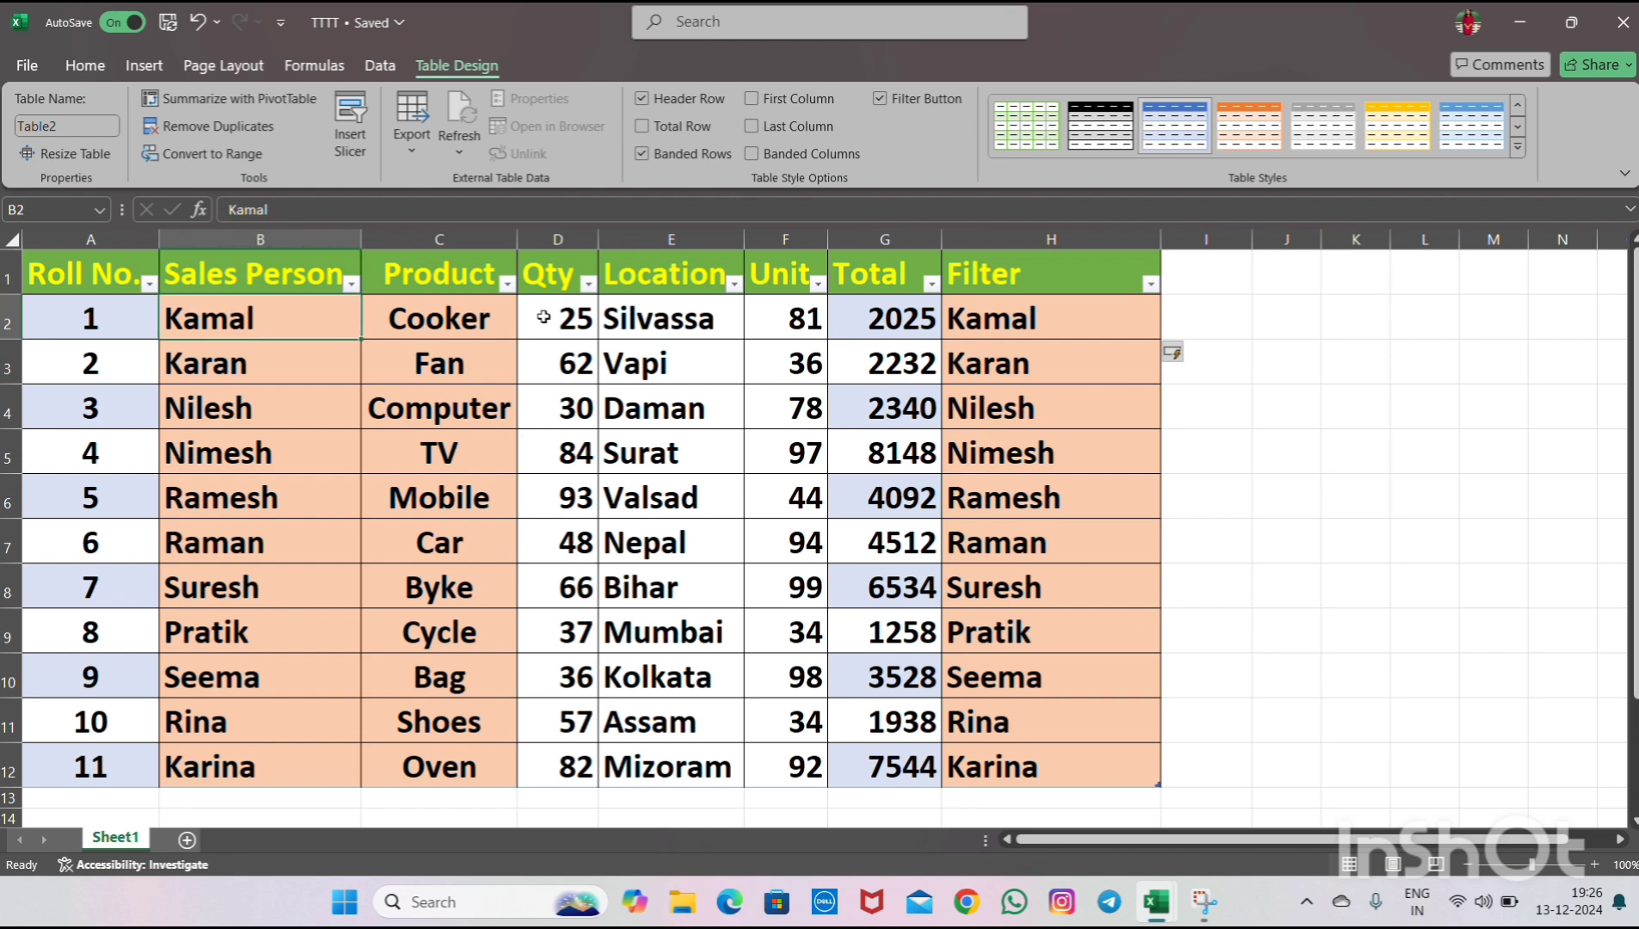
click(981, 327)
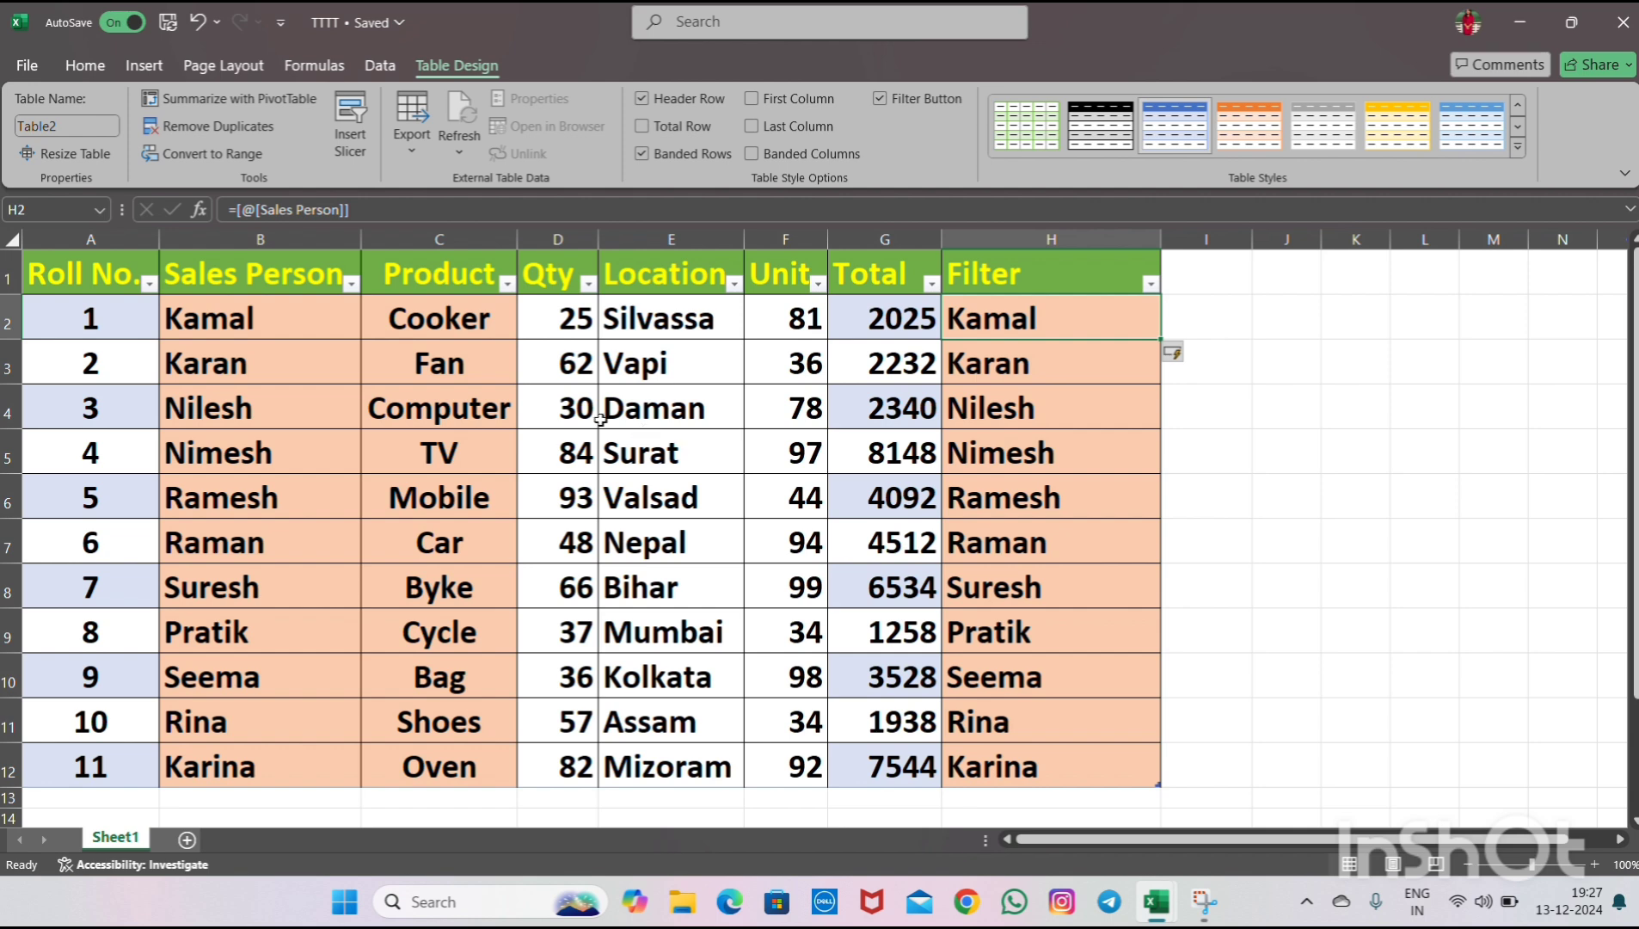
click(92, 320)
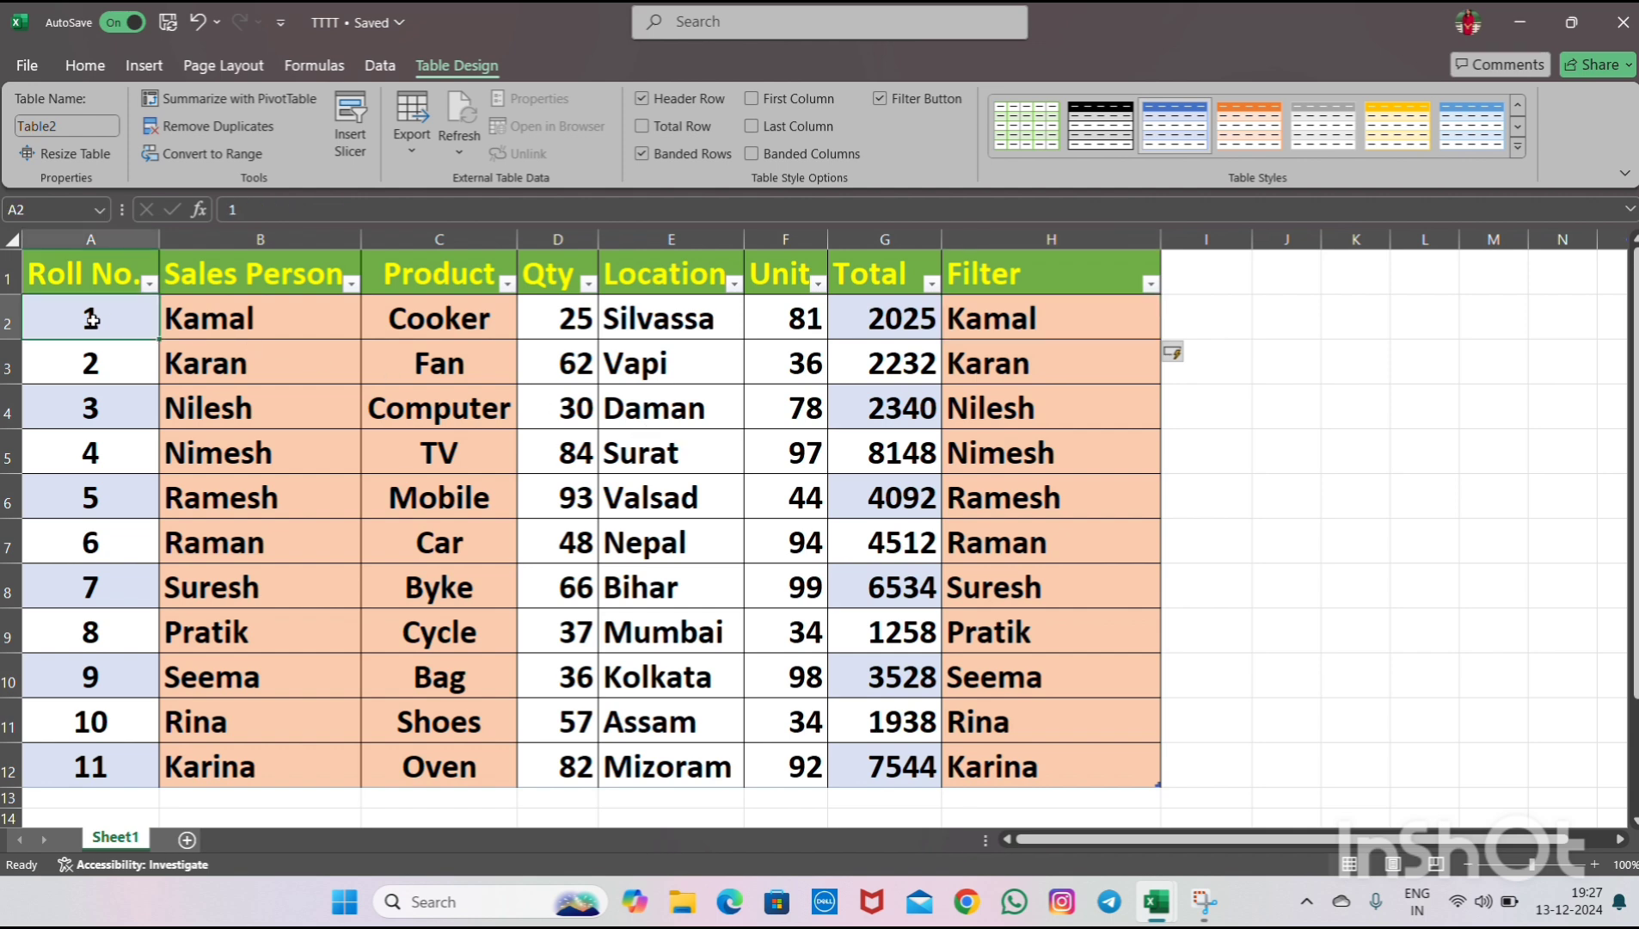
key(Down)
key(Down)
key(Down)
key(Down)
key(Down)
key(Down)
key(Down)
key(Down)
key(Down)
key(Down)
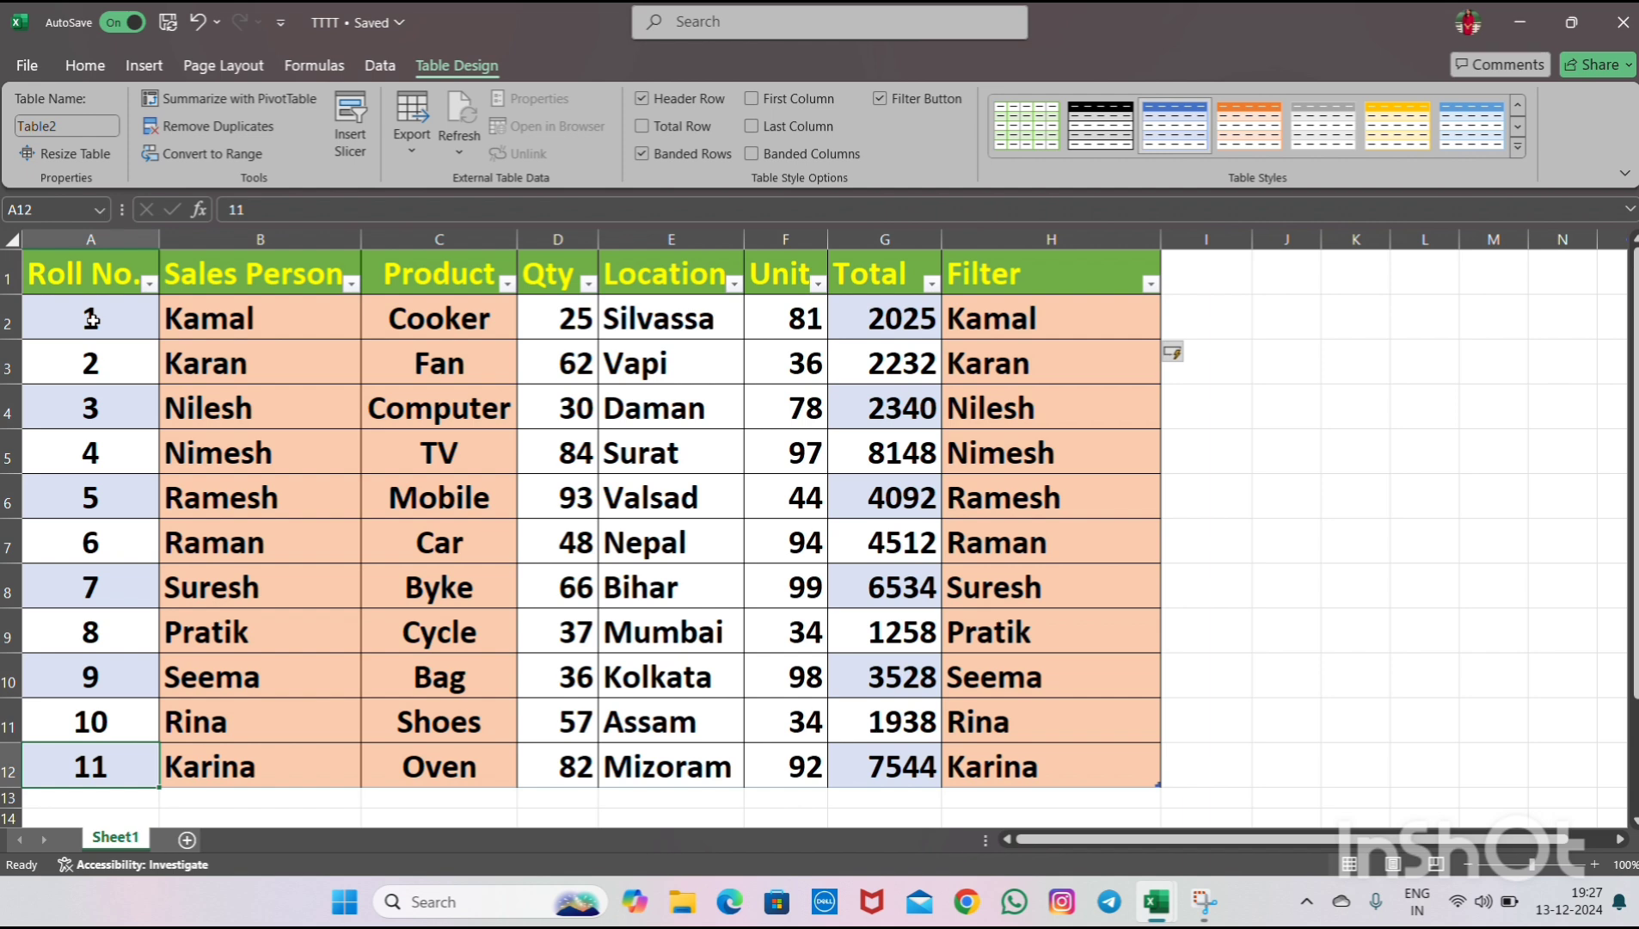
key(Up)
key(Up)
key(Up)
key(Up)
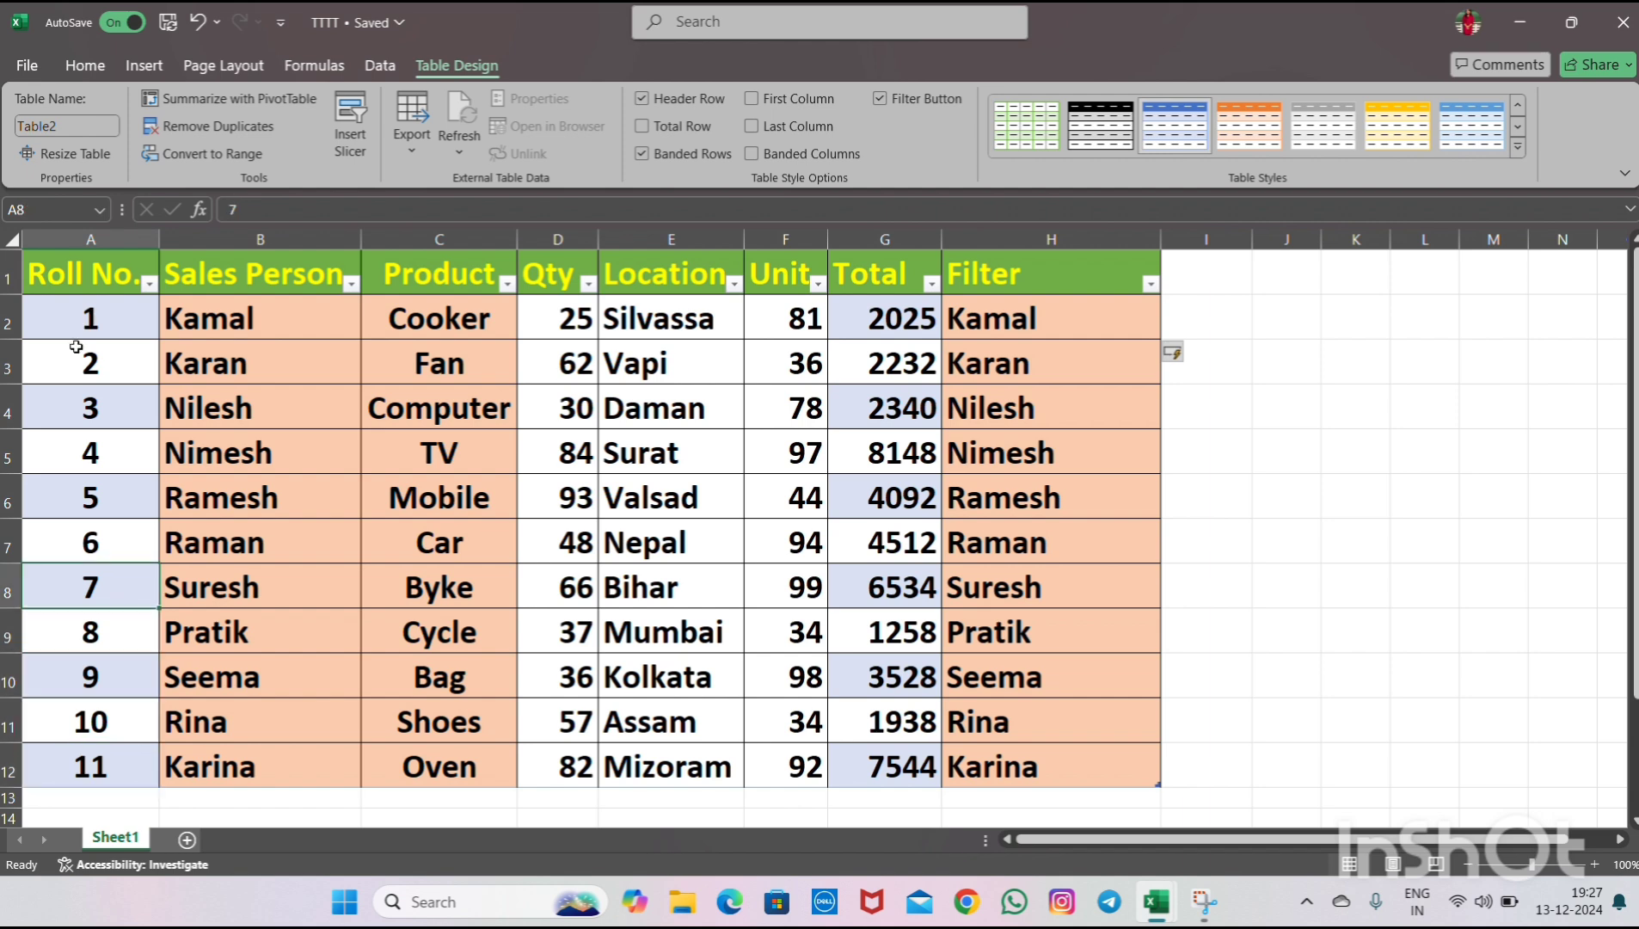
- Review the Roll No. column values and each of the table's column headers
click(89, 232)
click(120, 282)
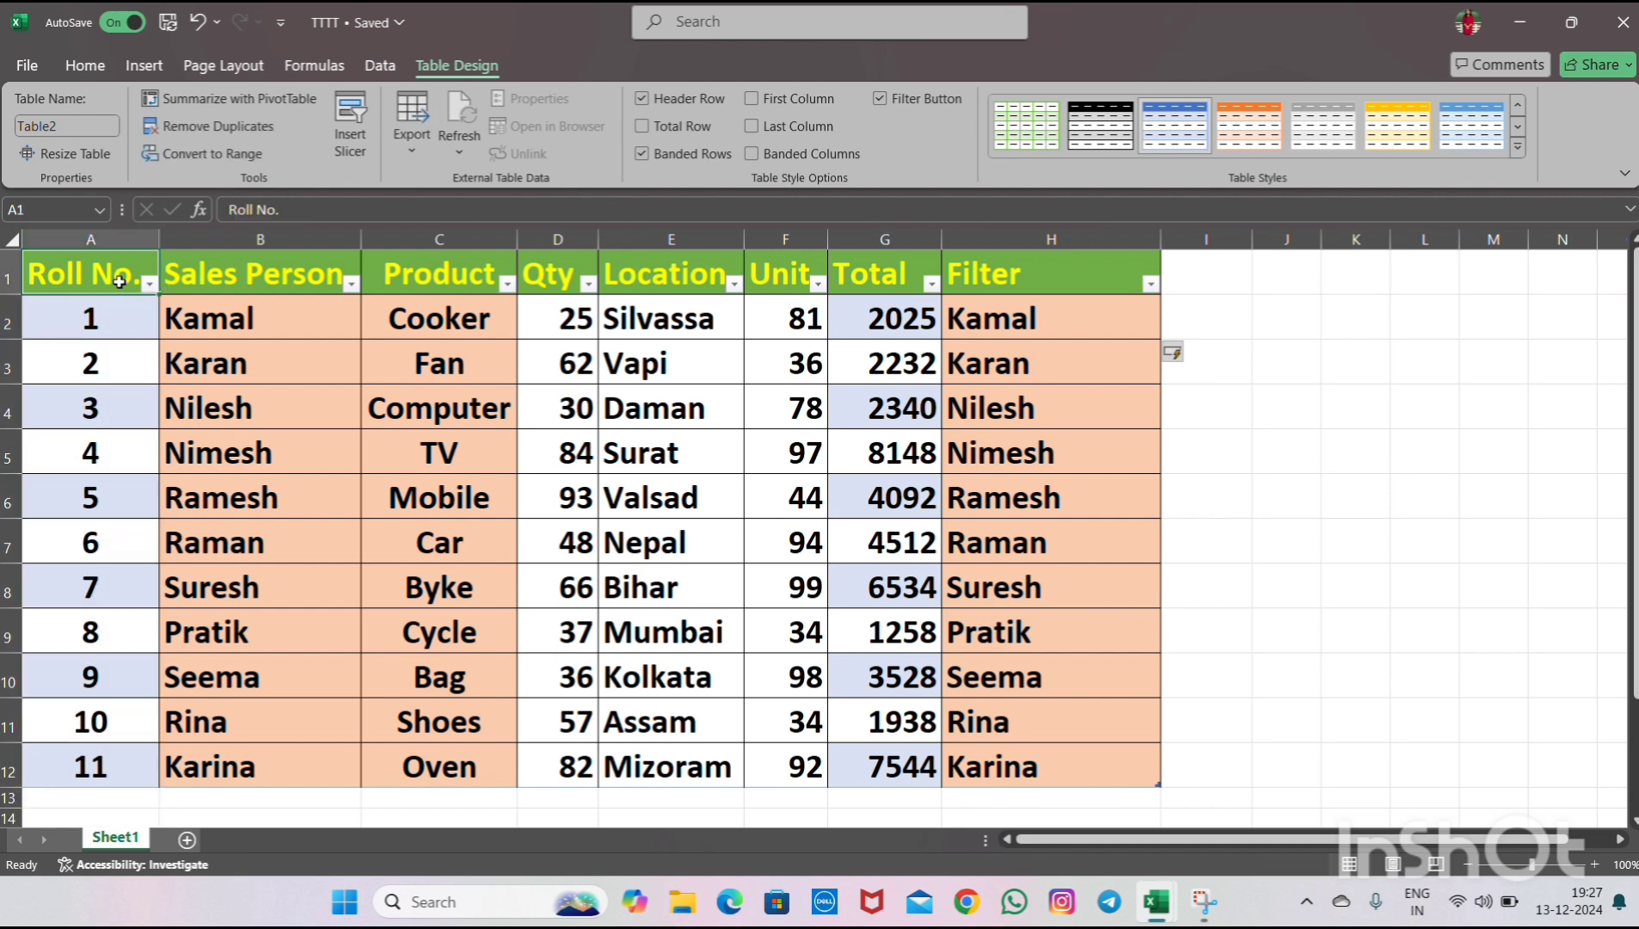
click(112, 324)
click(115, 359)
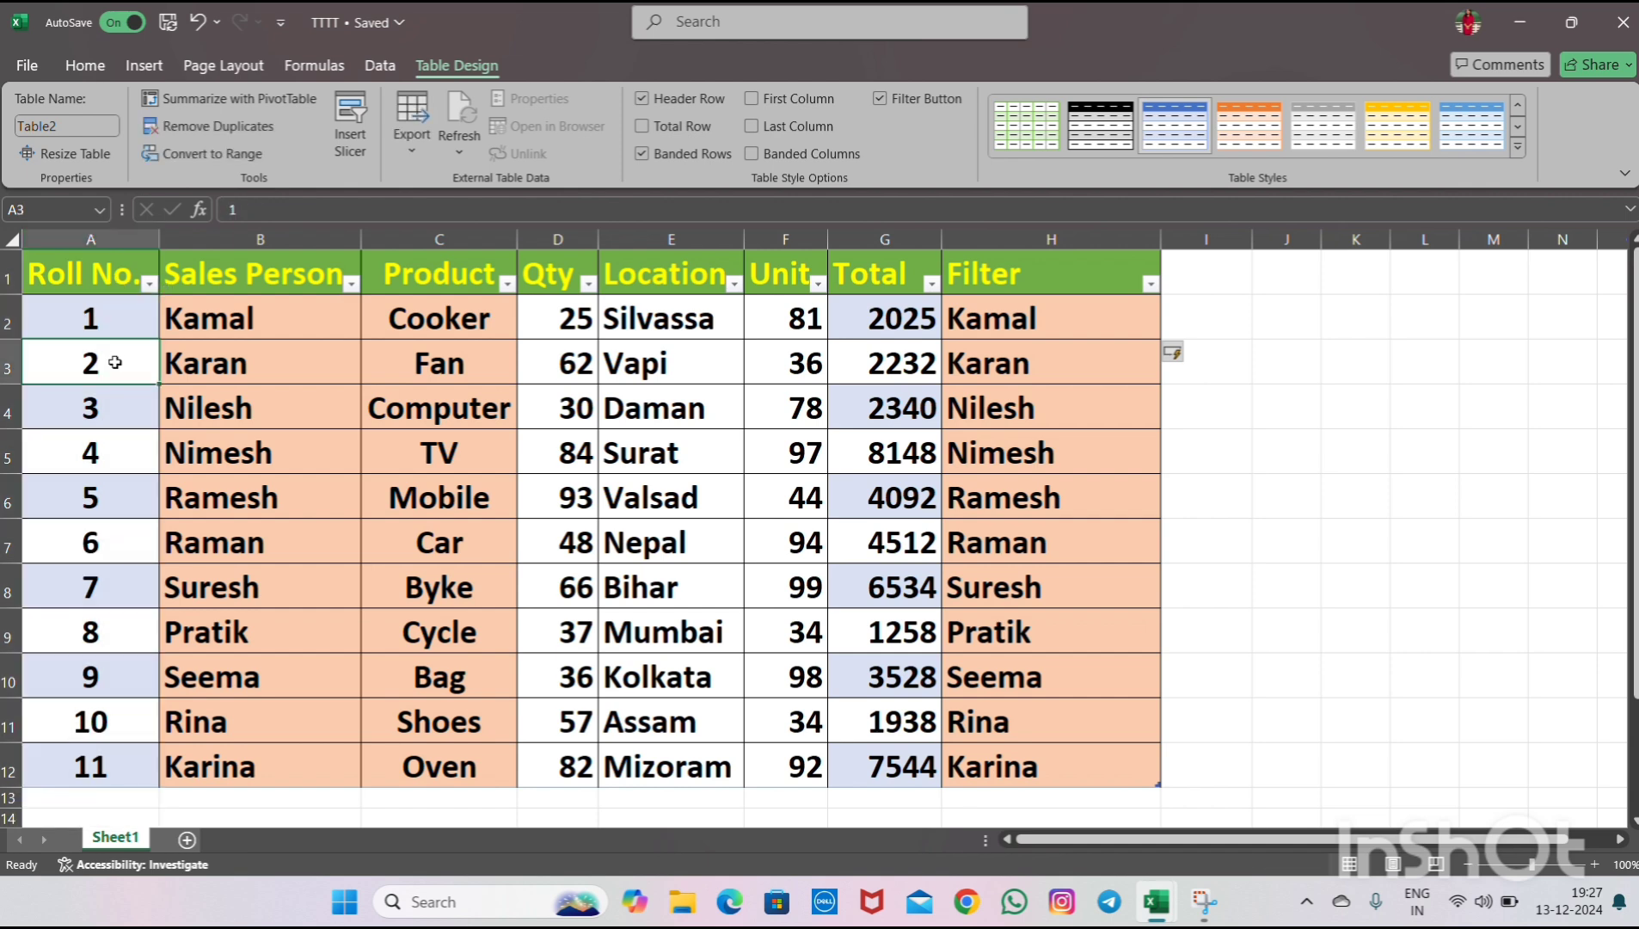
click(114, 390)
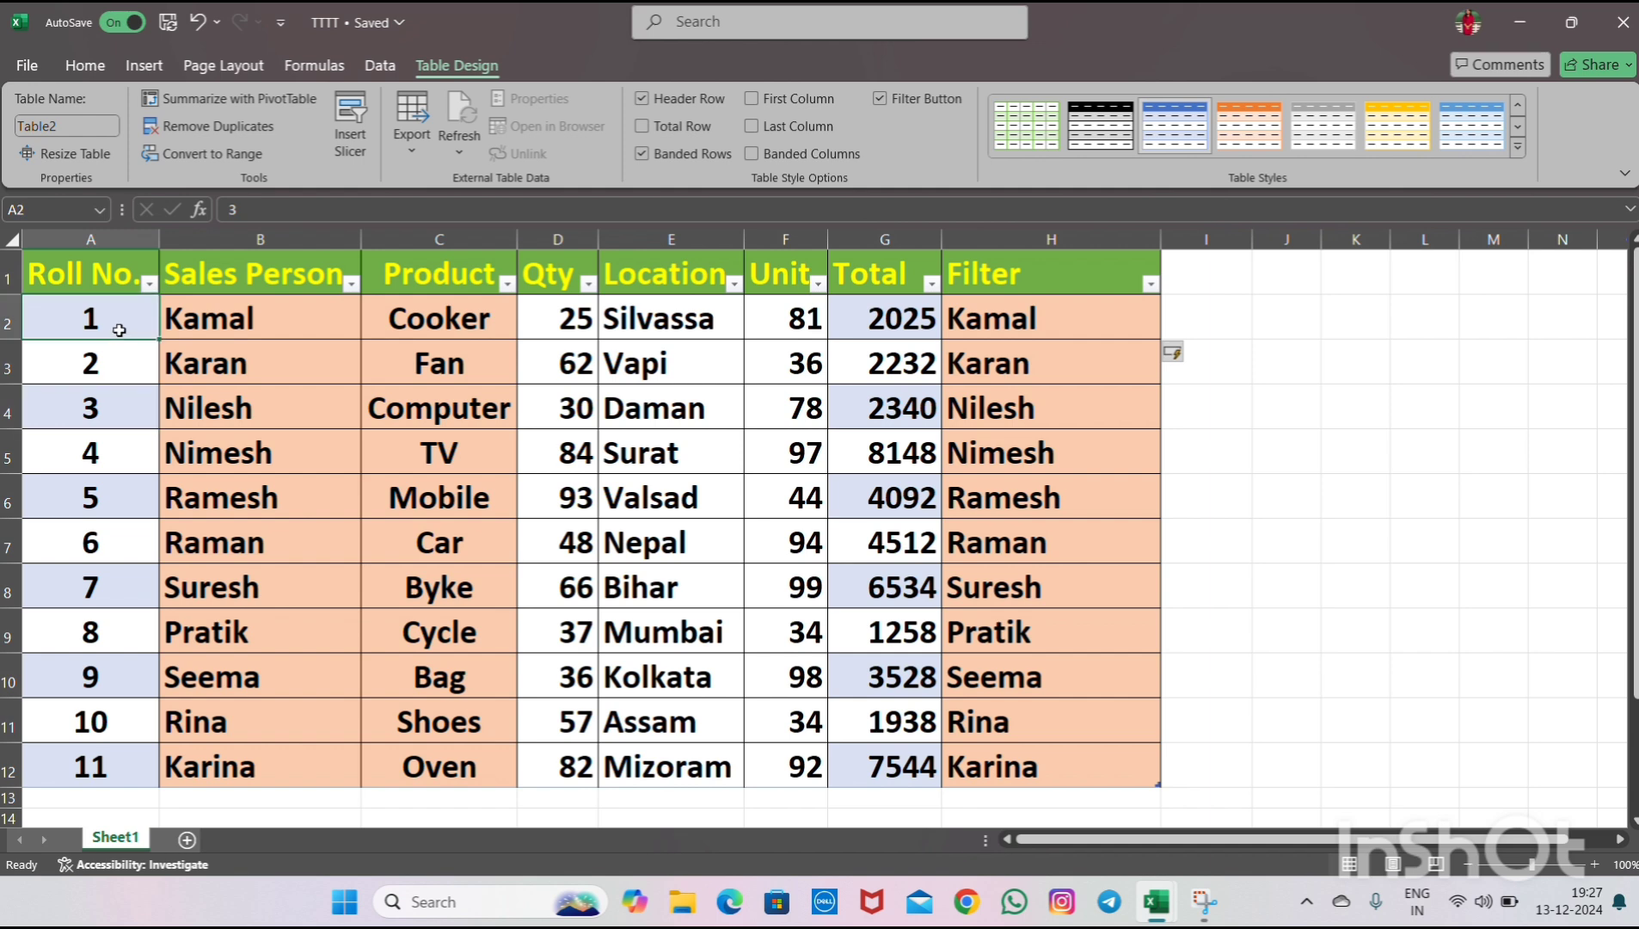
drag(118, 333, 142, 611)
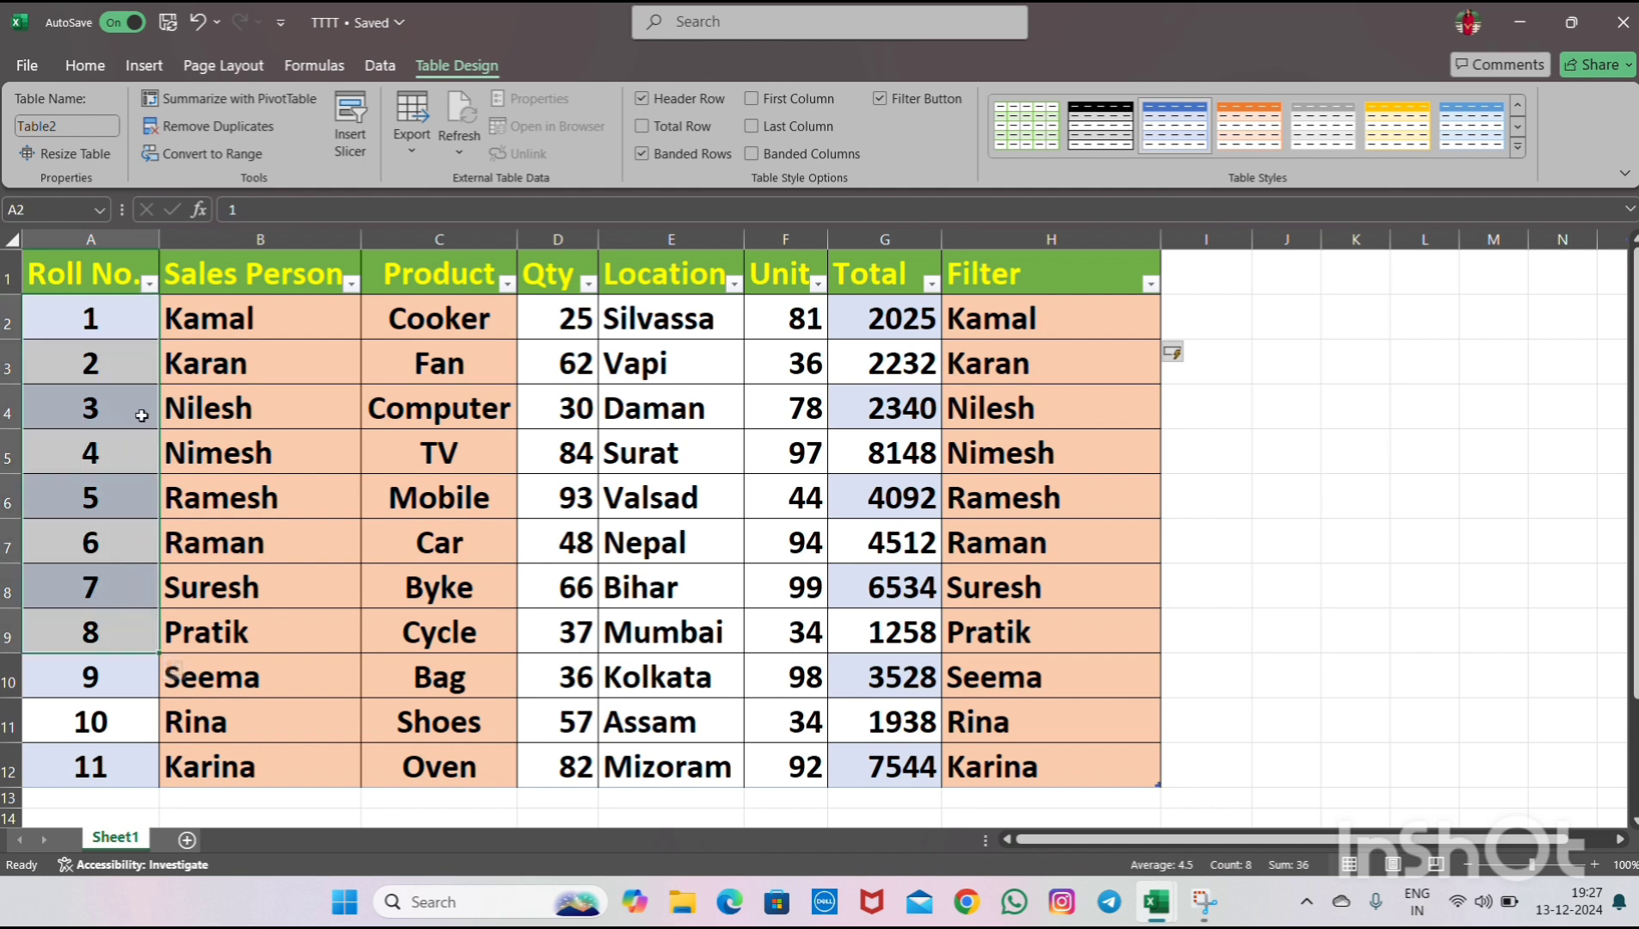
click(127, 321)
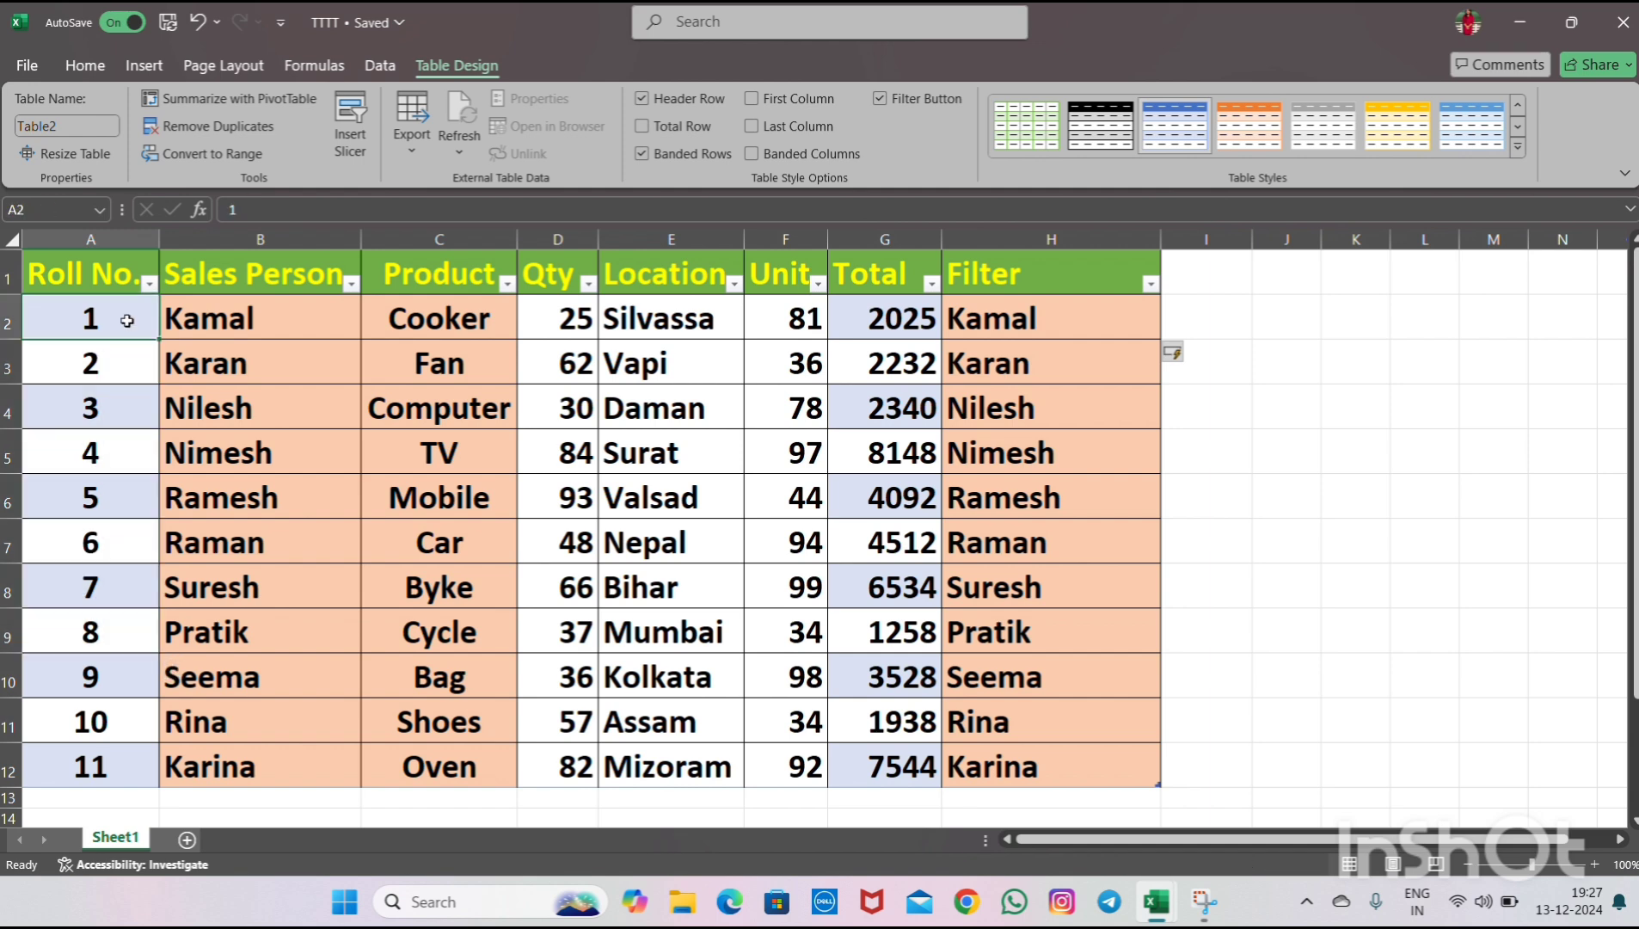
click(128, 349)
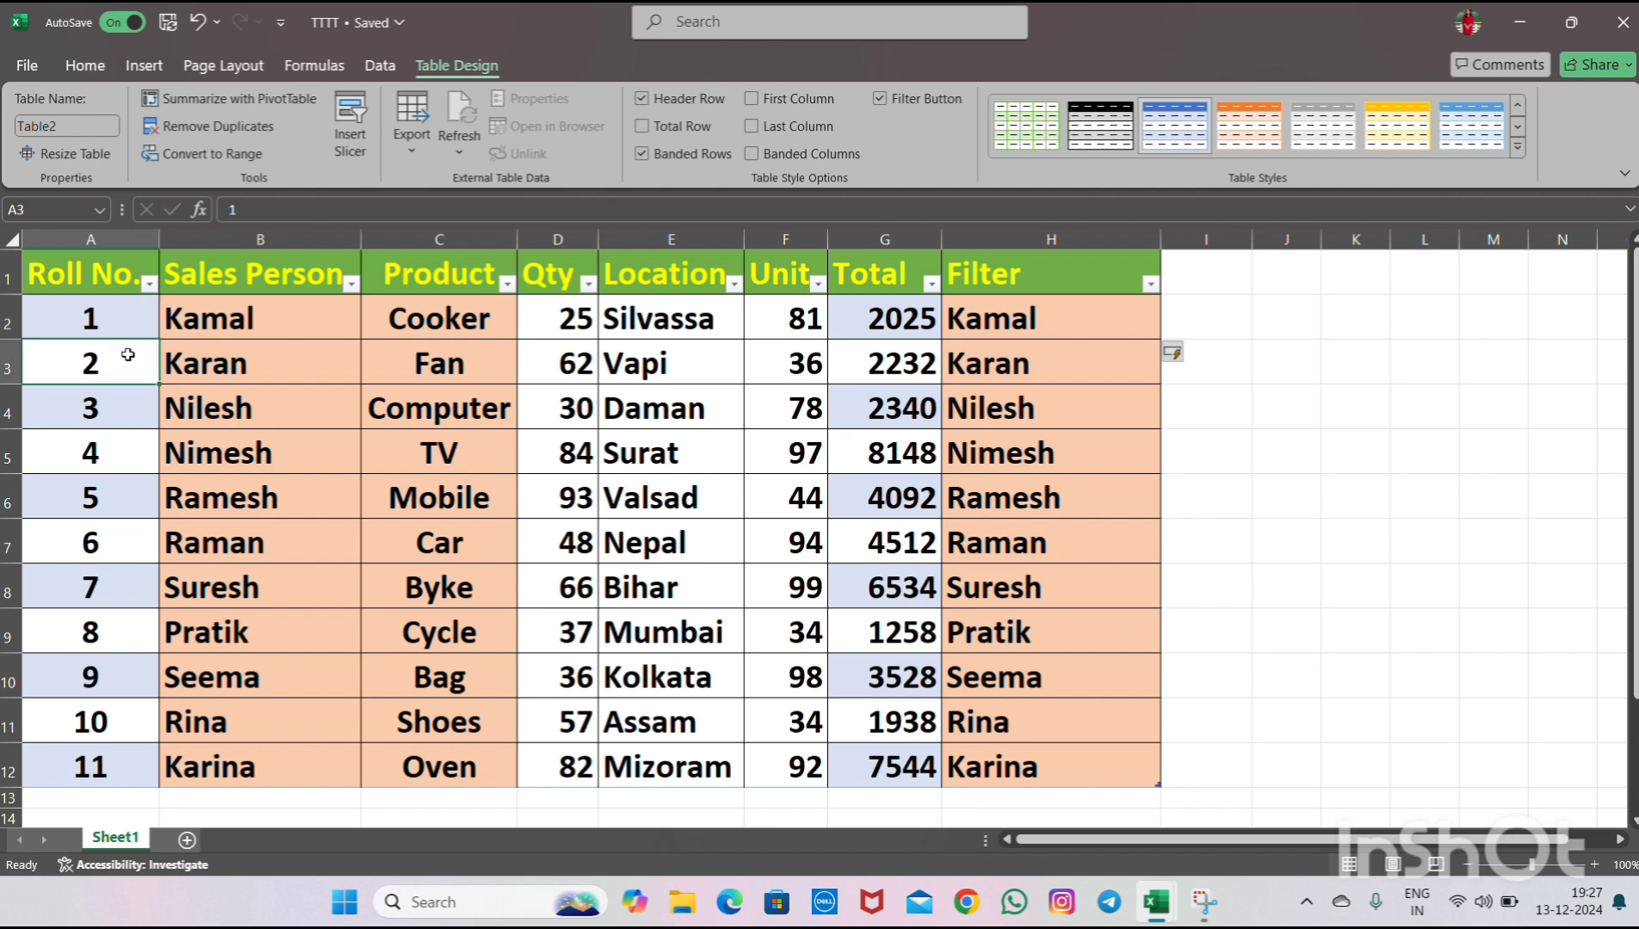
click(121, 282)
click(212, 272)
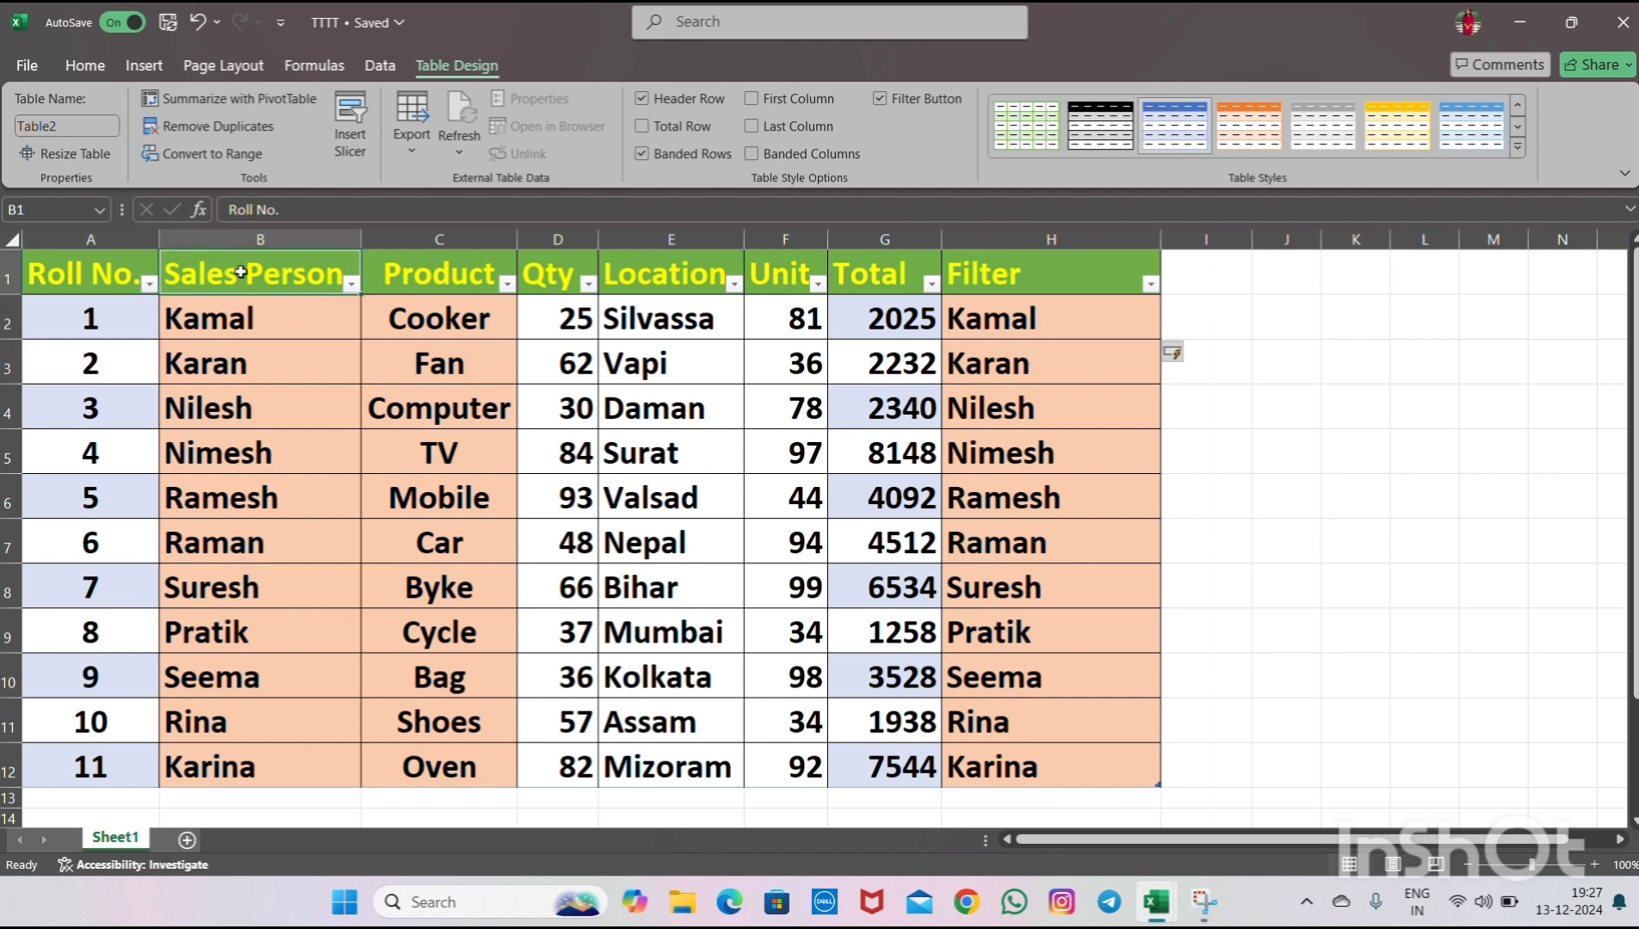
click(415, 267)
click(578, 263)
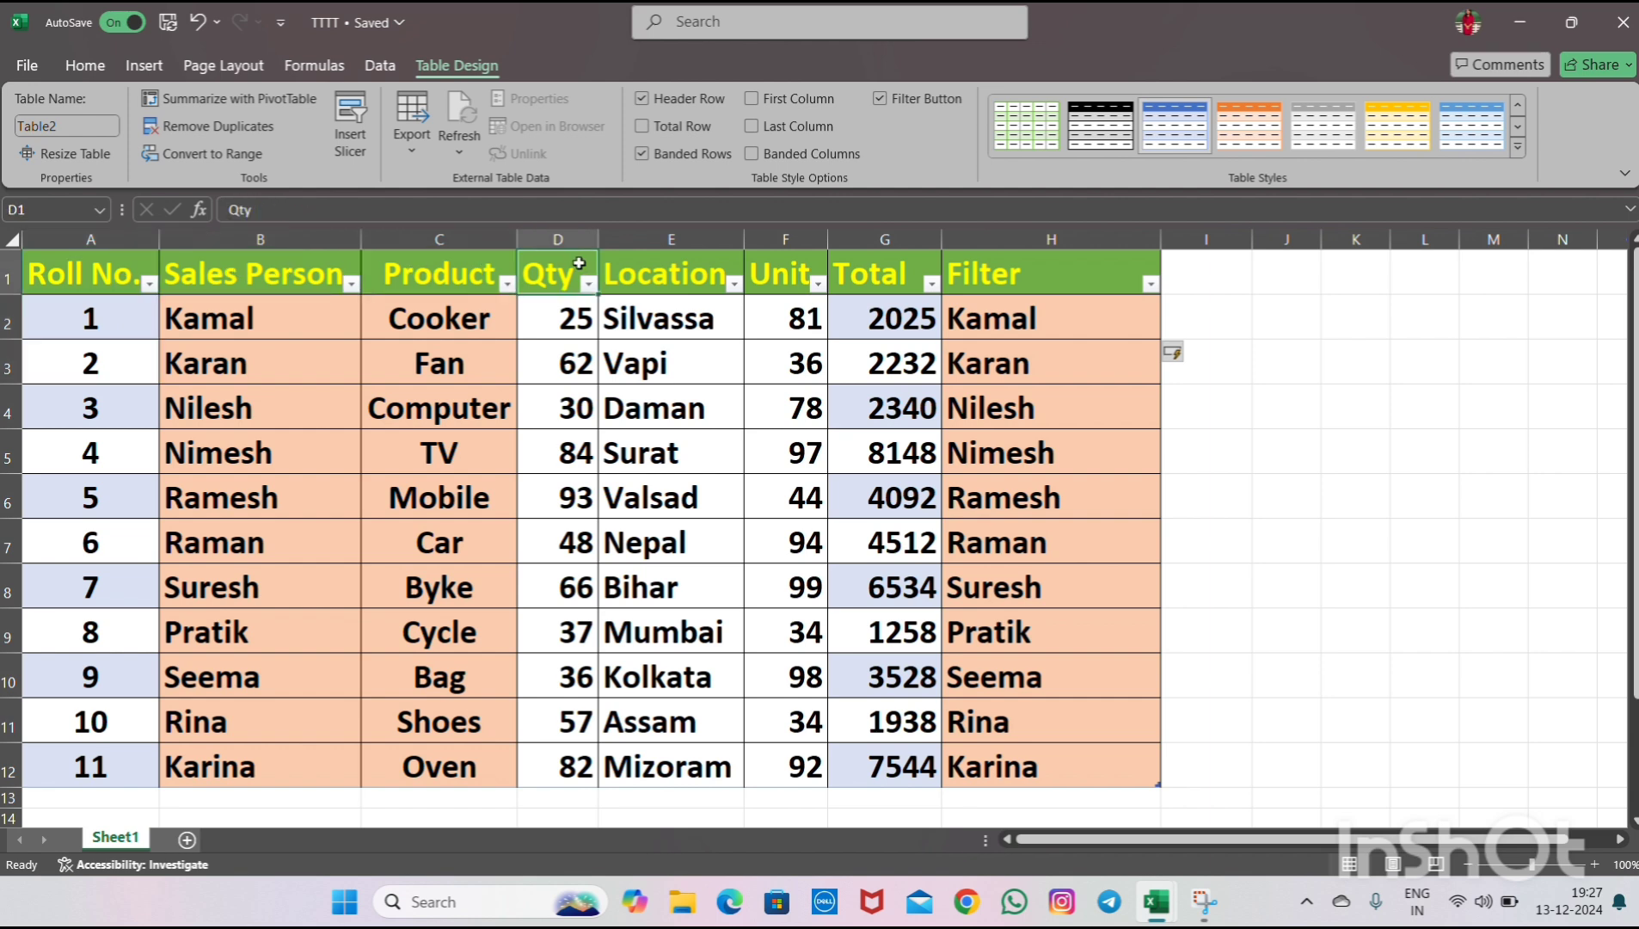
click(675, 269)
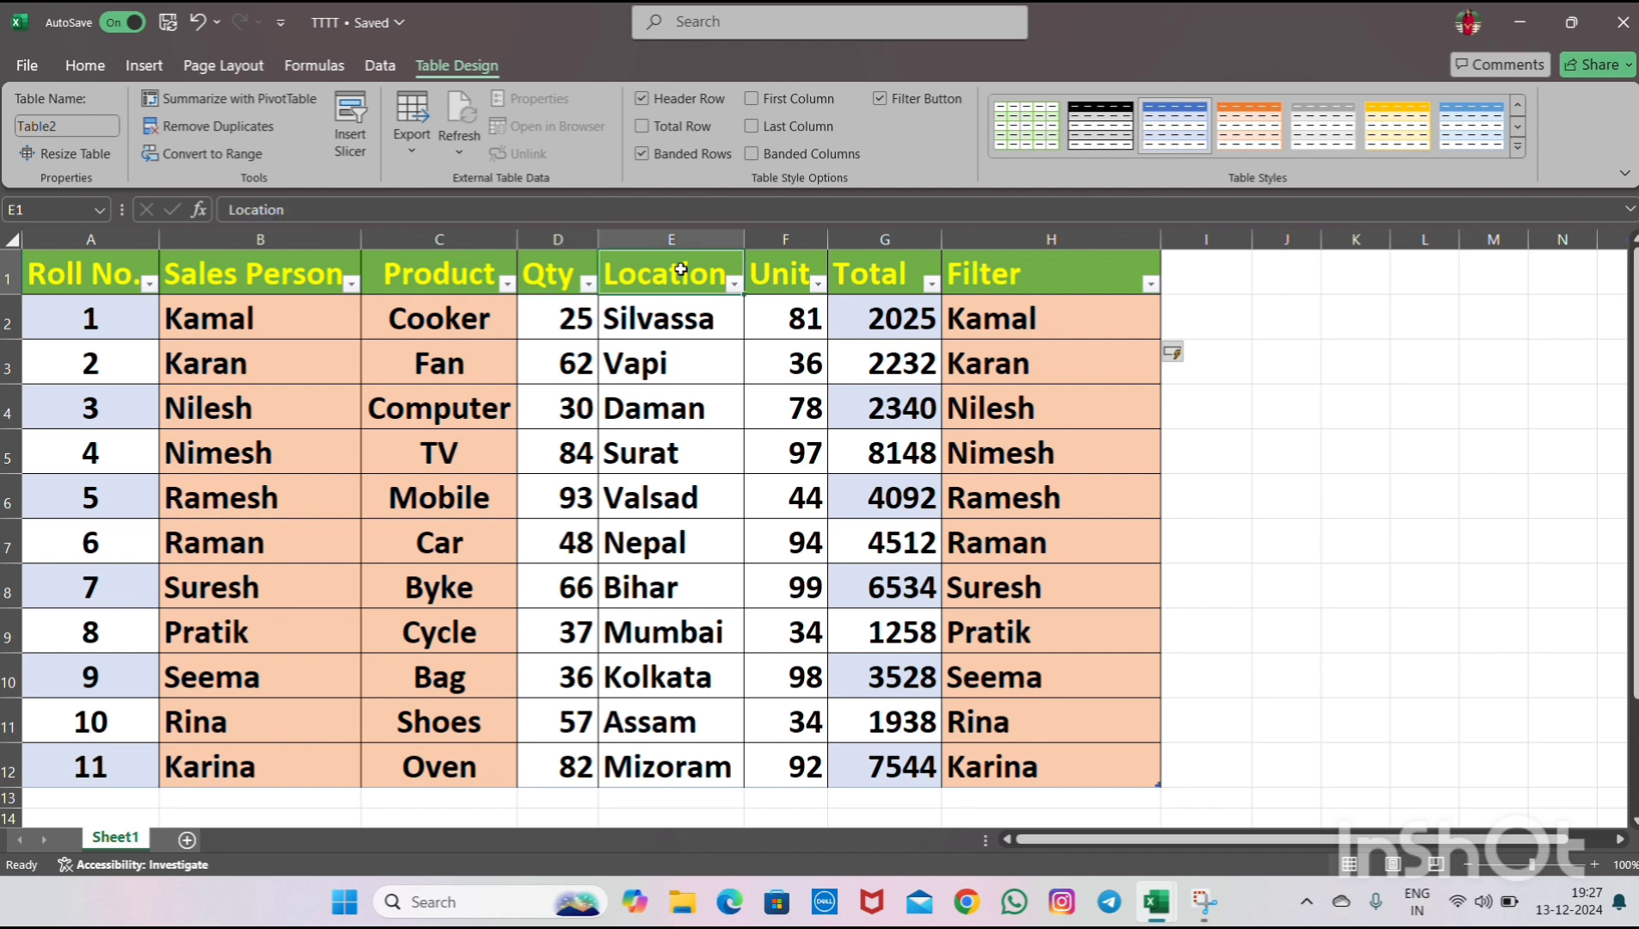
click(766, 272)
click(877, 271)
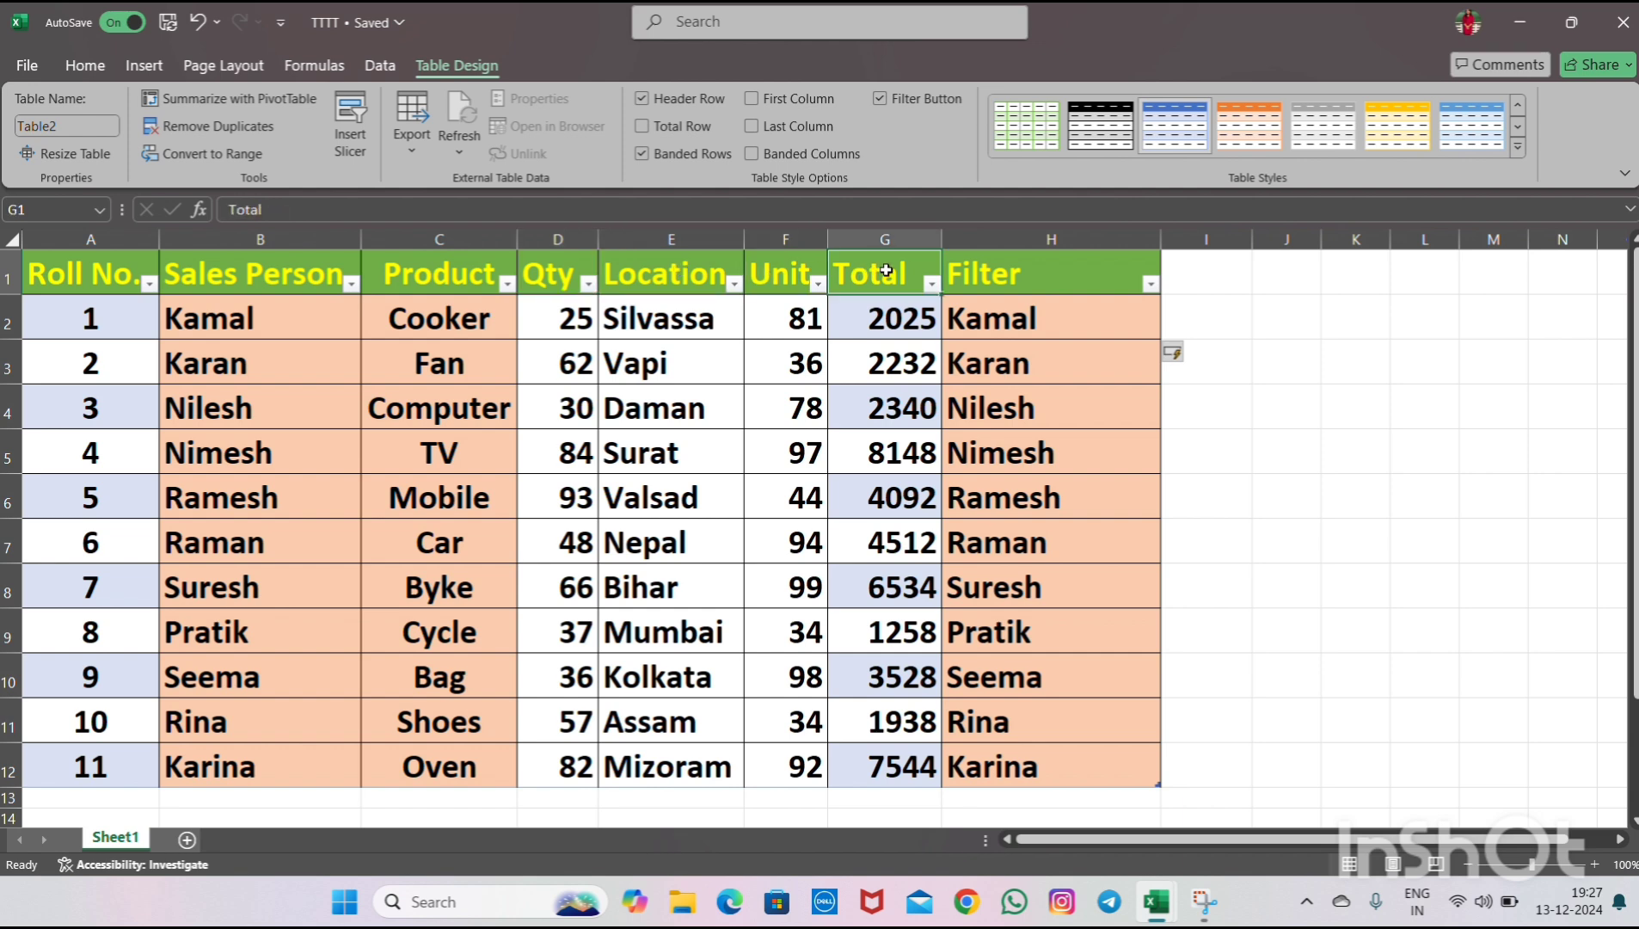
click(1004, 272)
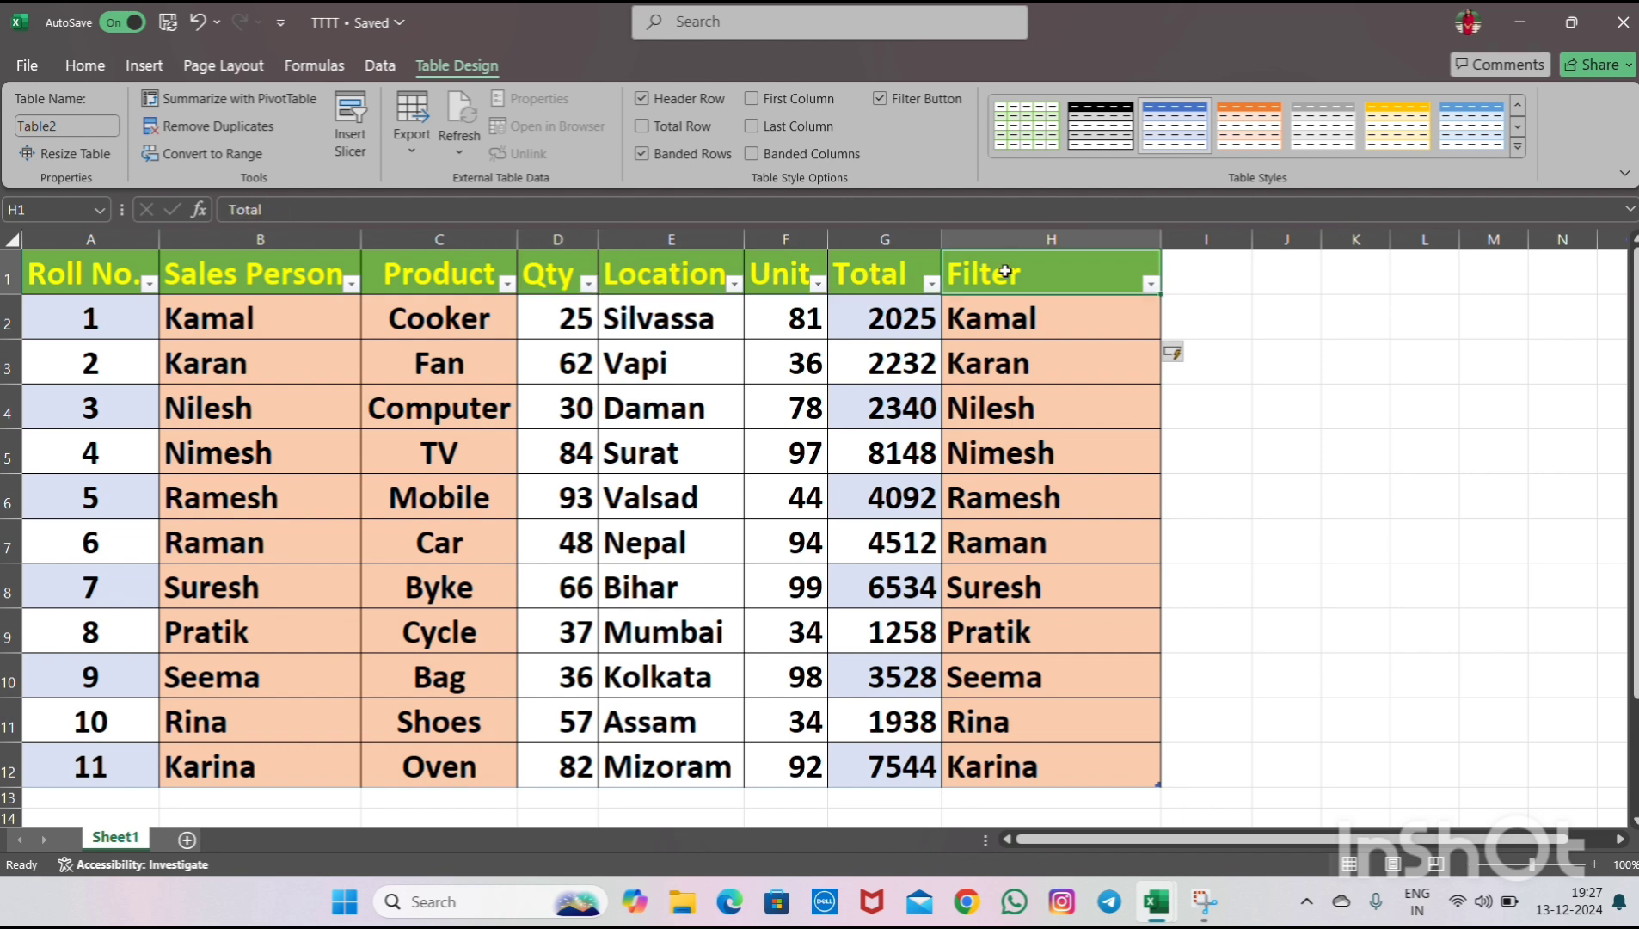
- Re-enter the formula =[@[Sales Person]] in the first Filter cell
click(1017, 326)
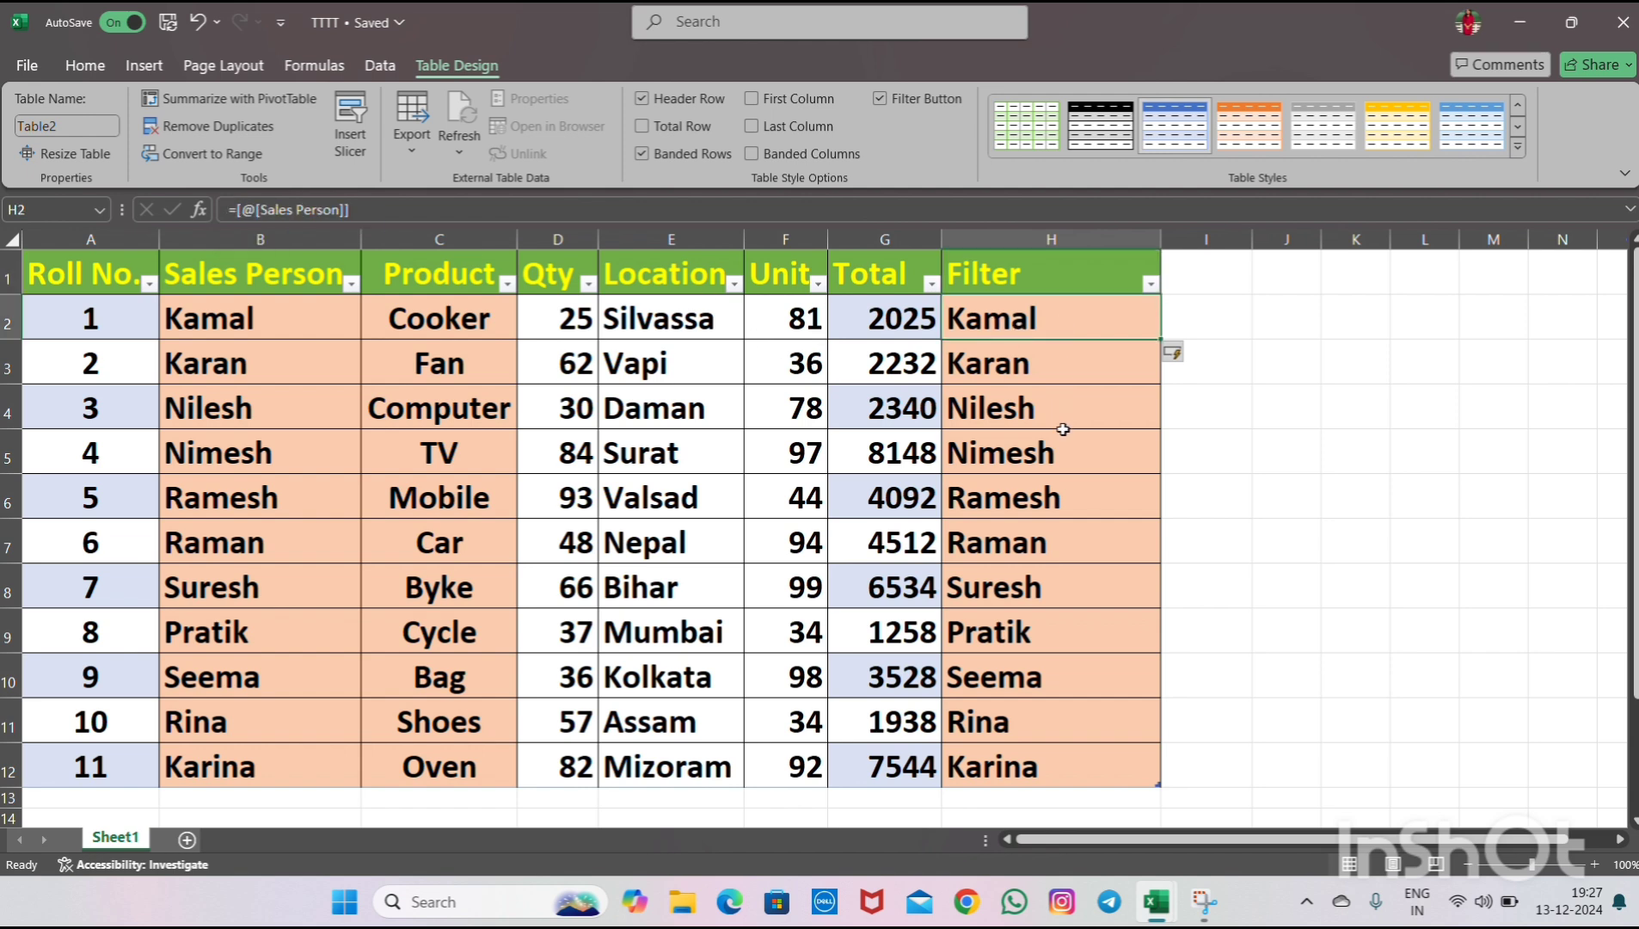
text(=)
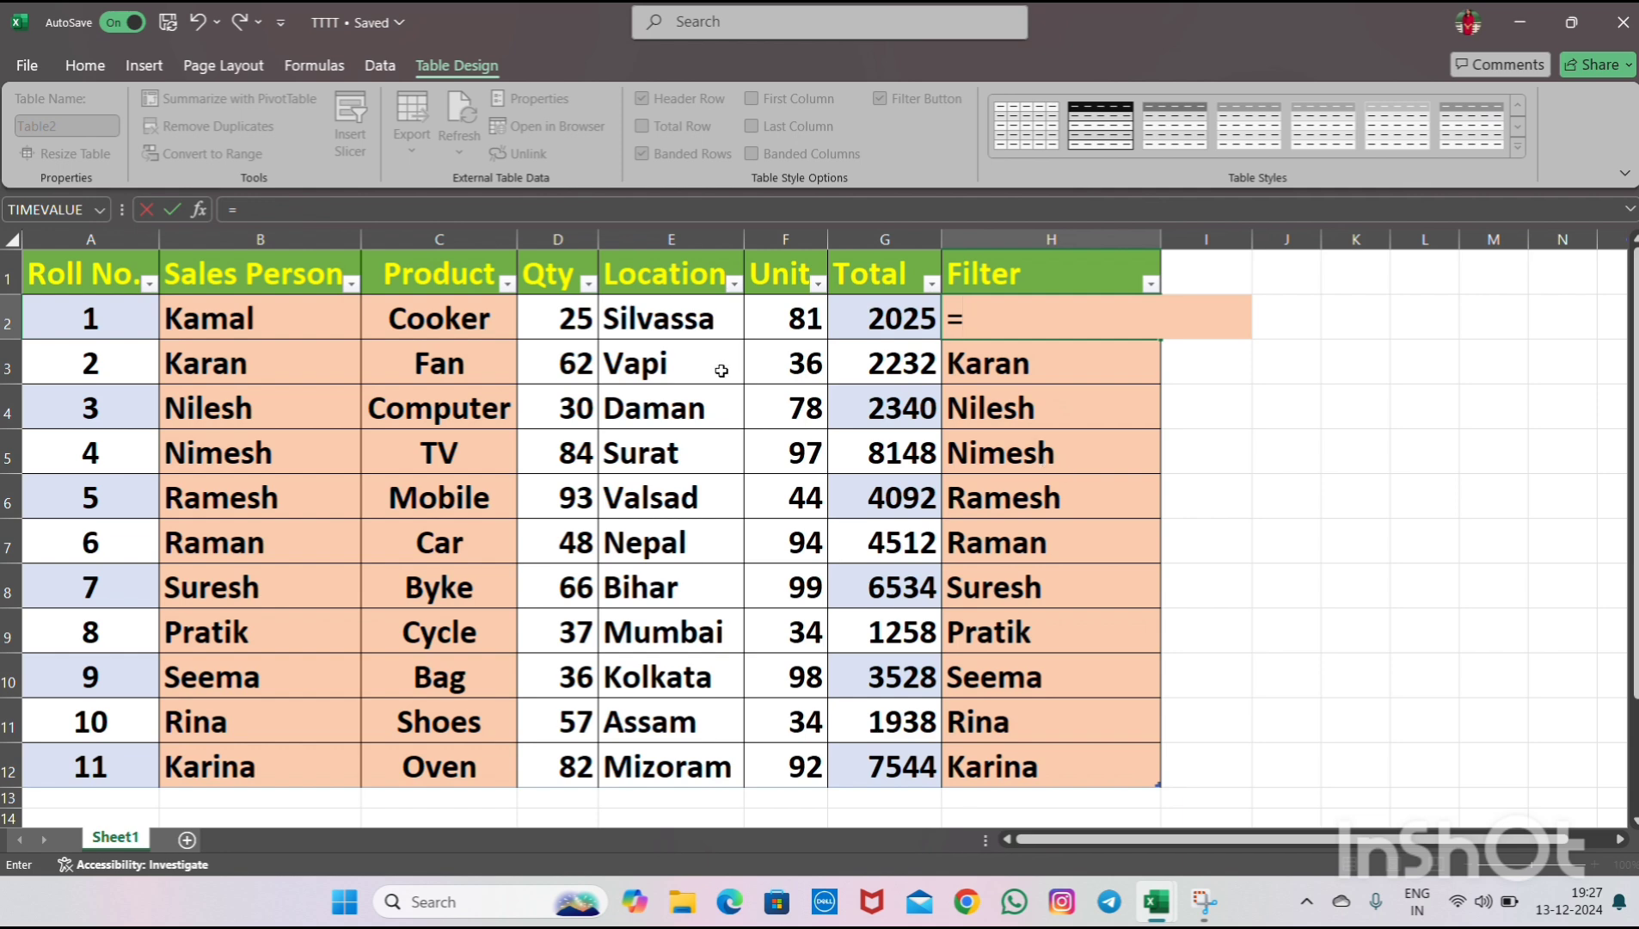
click(227, 317)
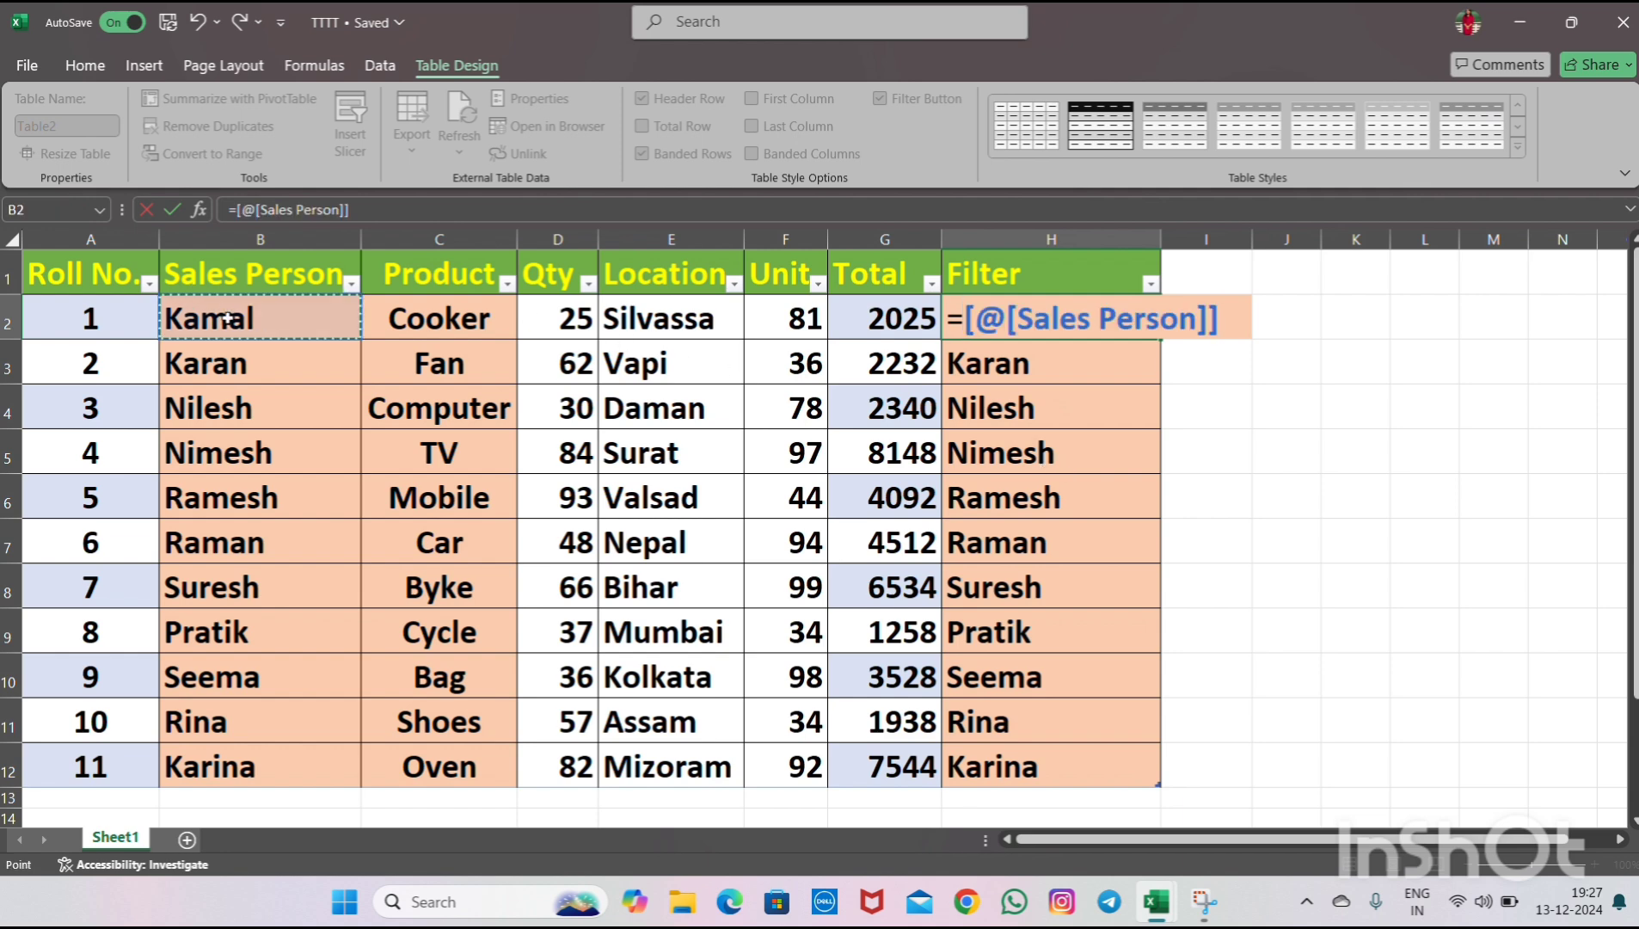
key(Return)
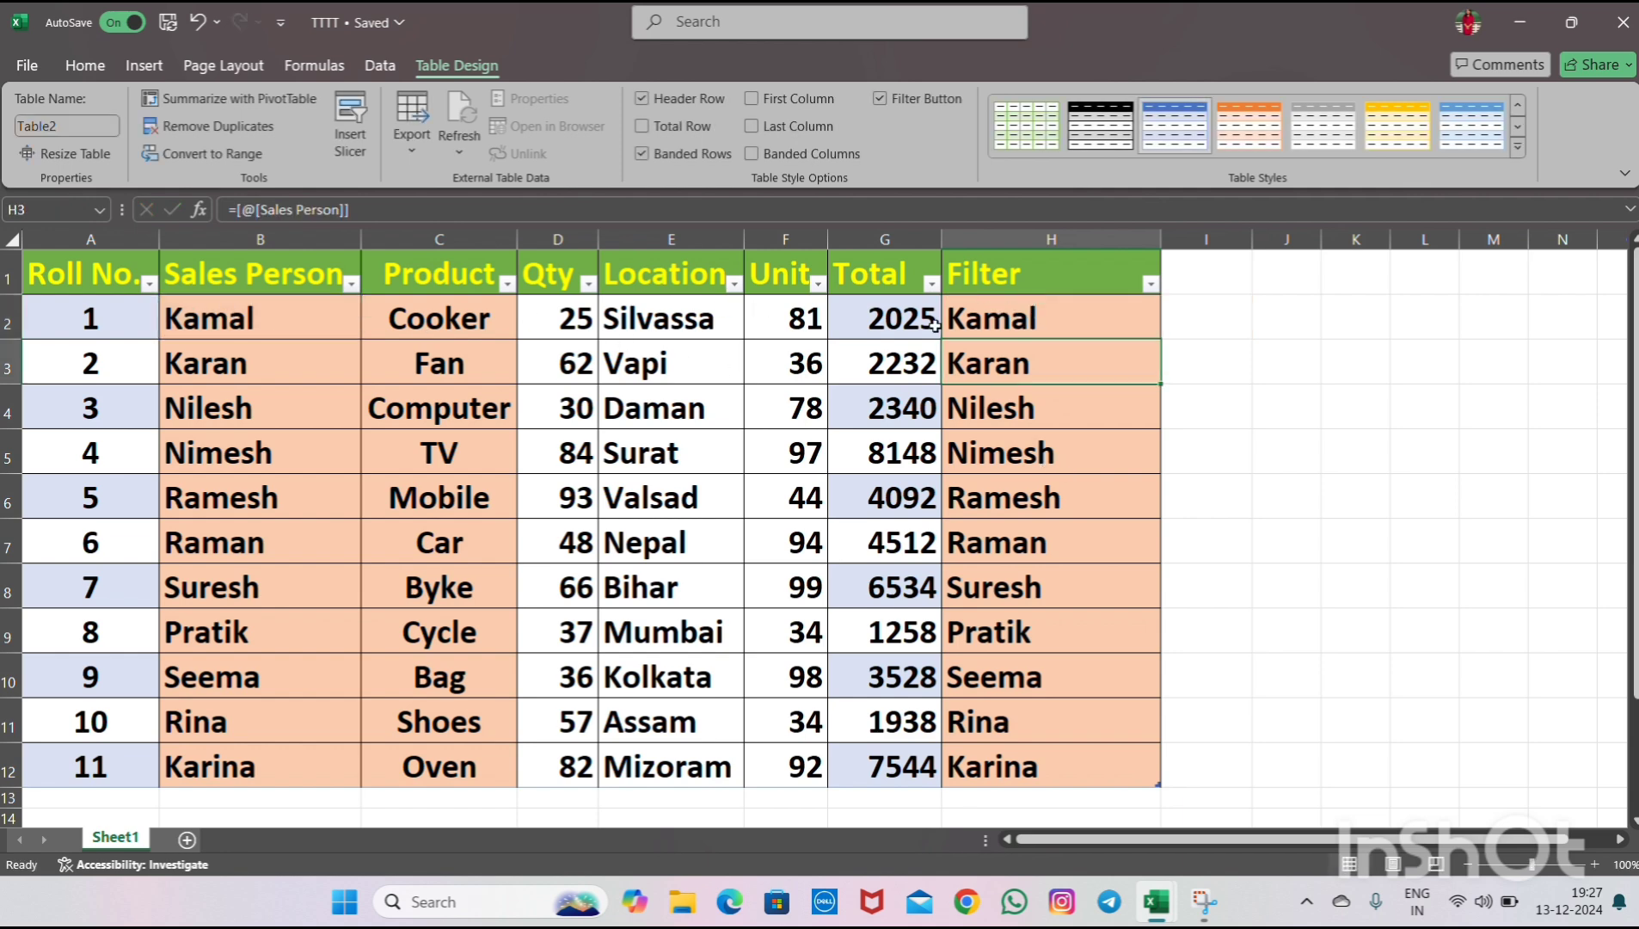
click(1051, 325)
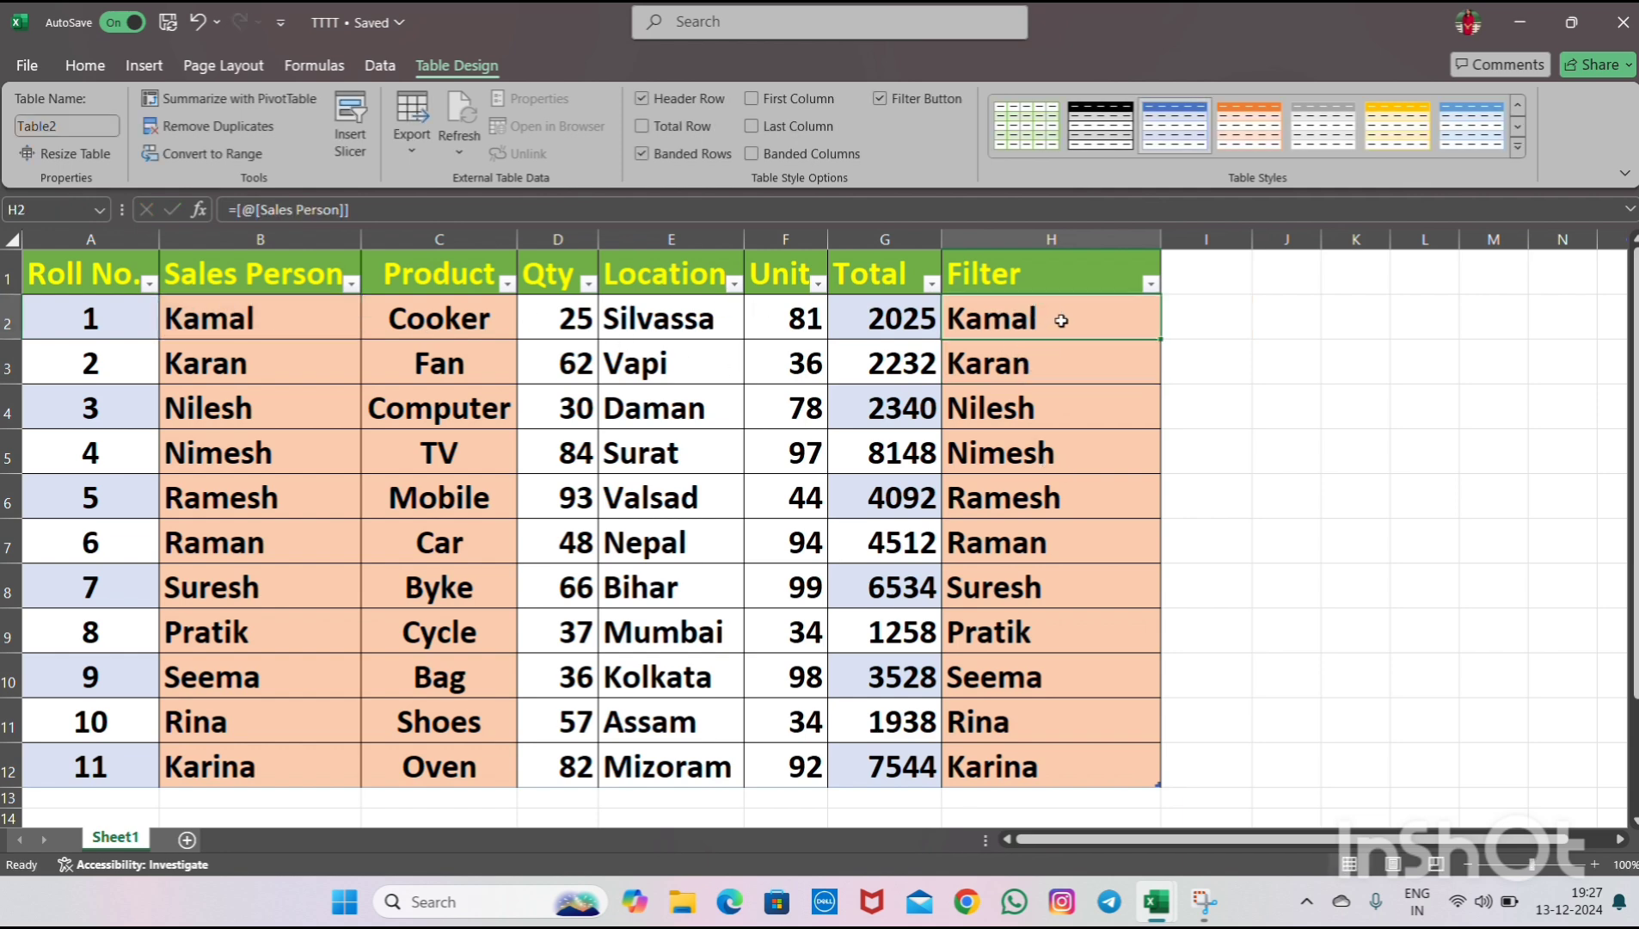
- Fill the Filter column formula down to every row of the table
double_click(1160, 338)
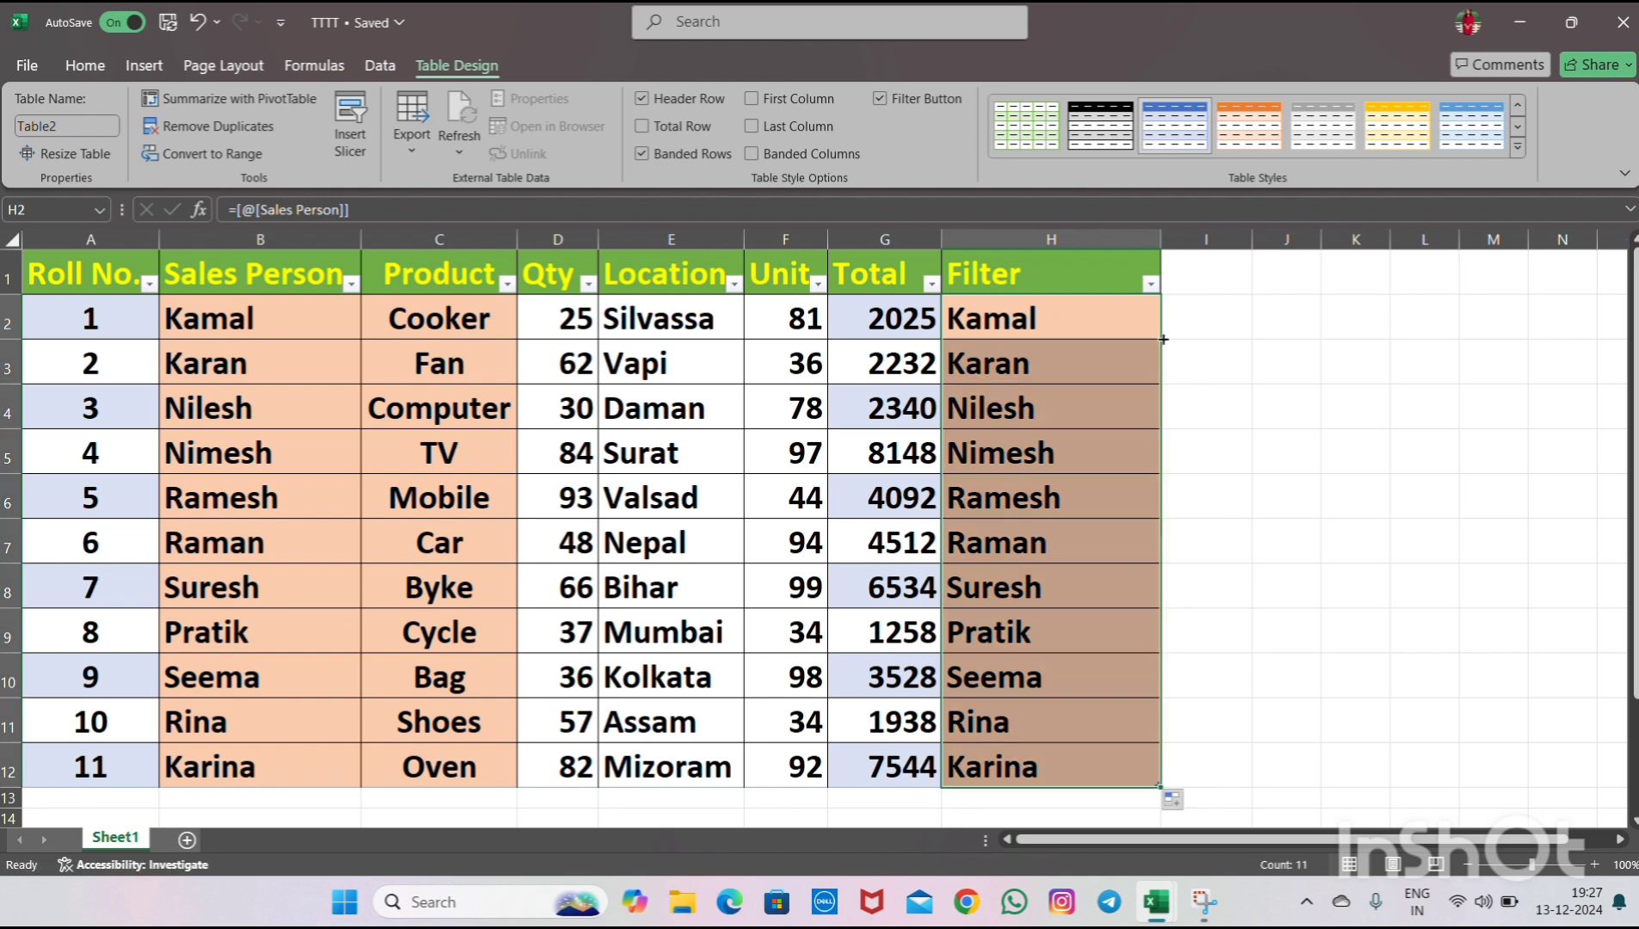
click(1122, 355)
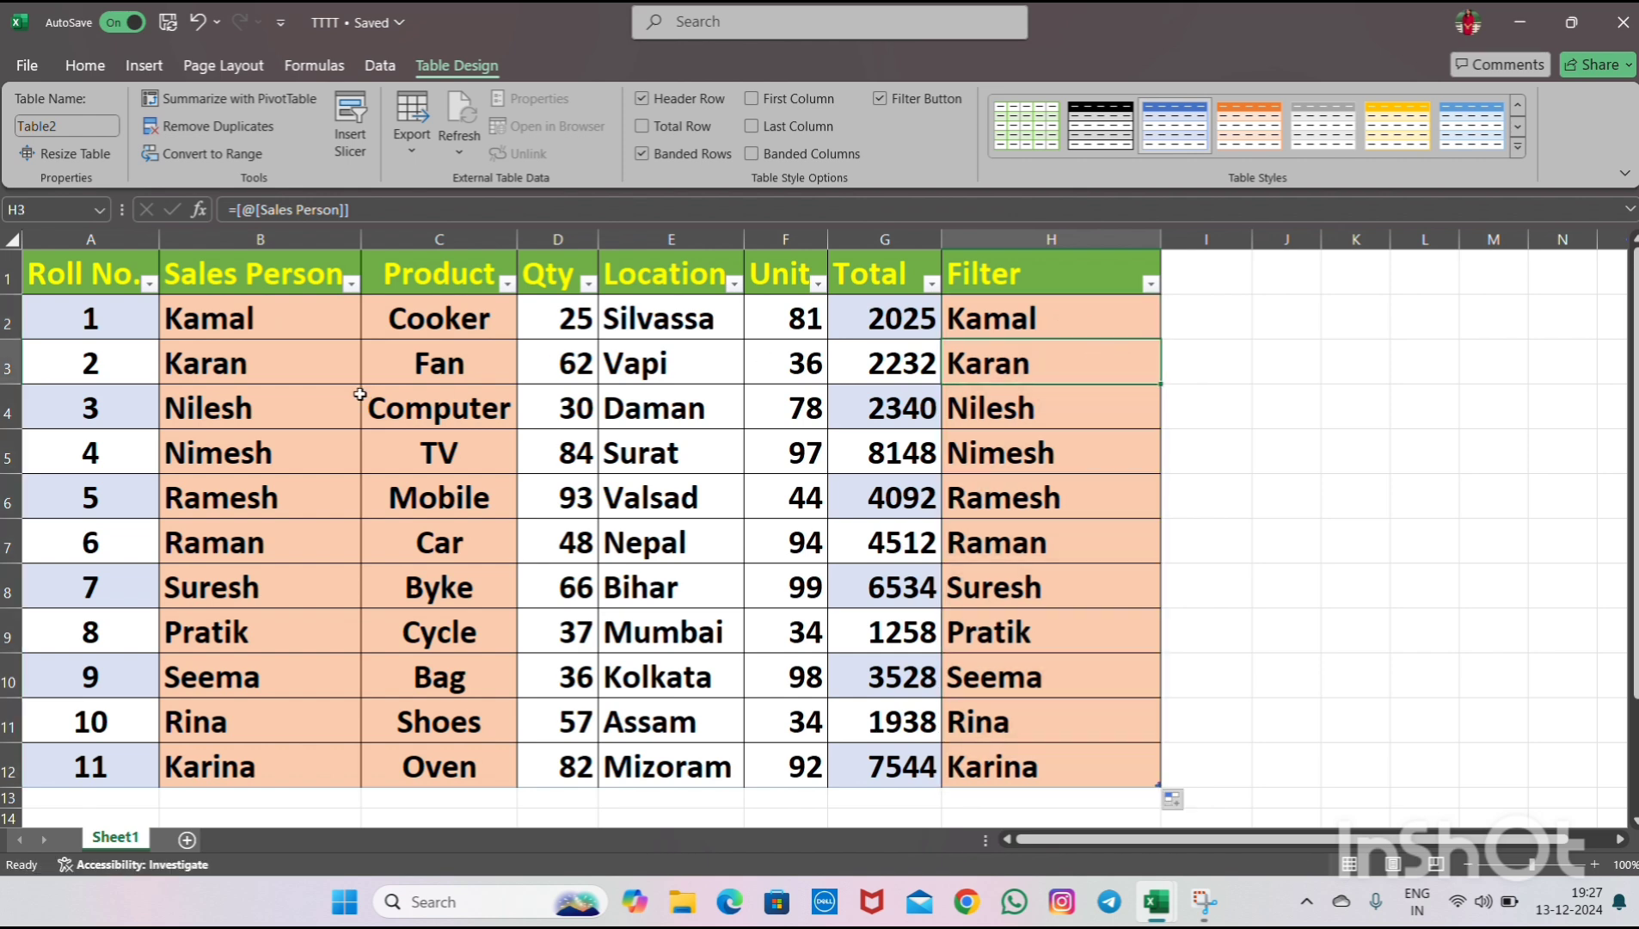
click(311, 308)
click(103, 271)
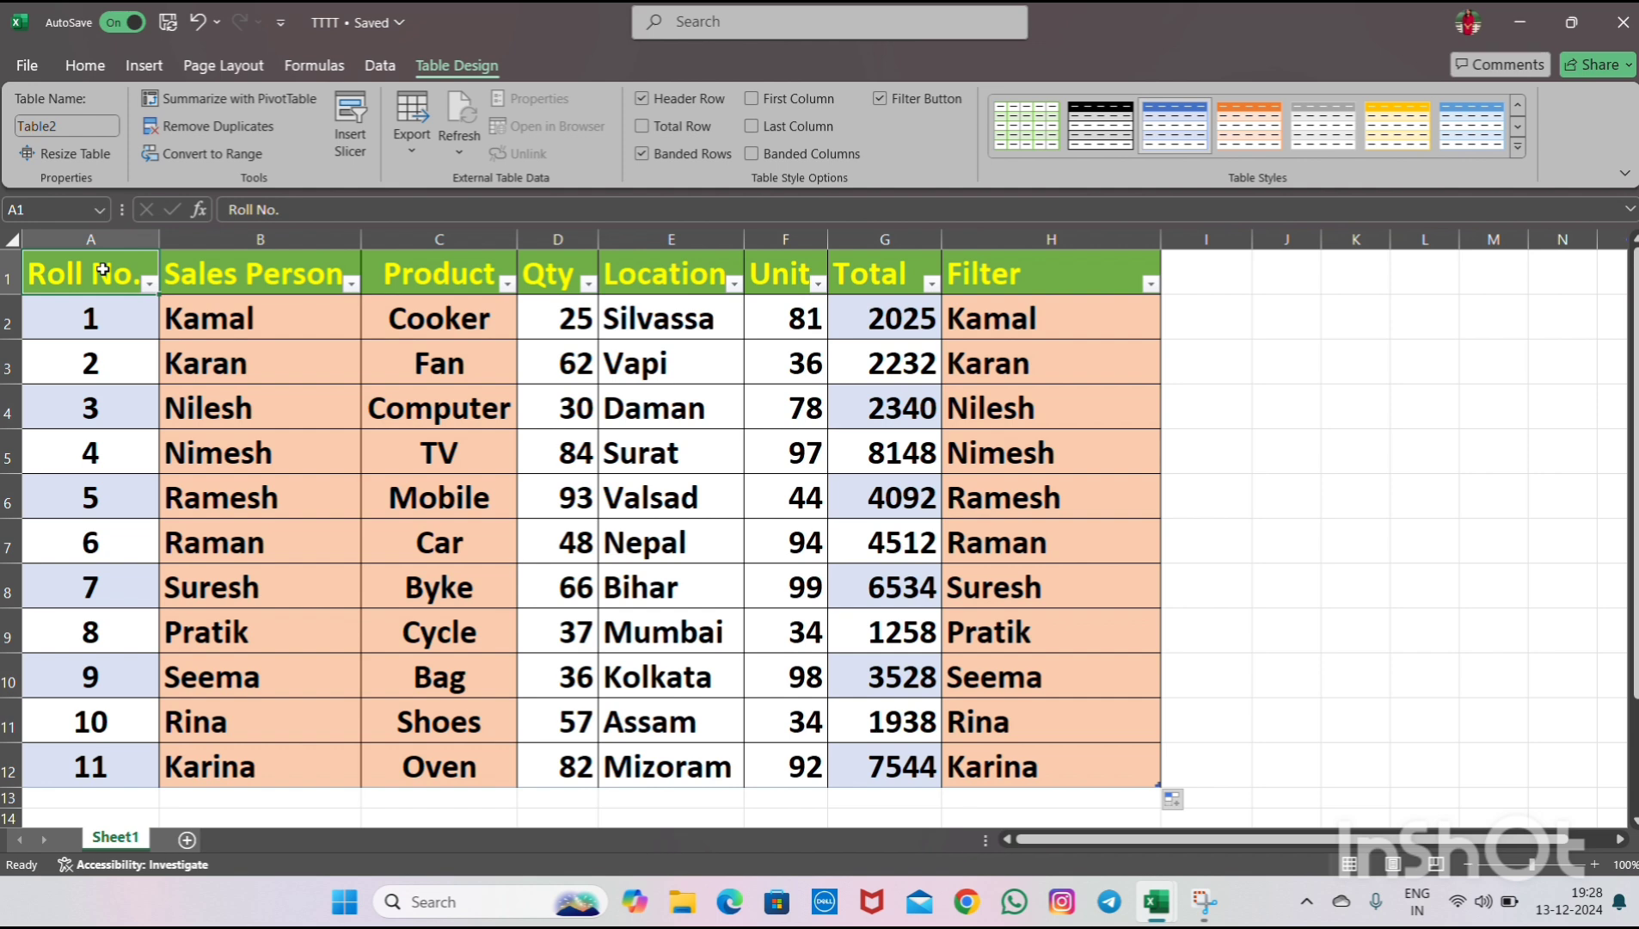
- Select the whole table and insert a PivotTable from Table2 on a new worksheet
click(231, 275)
click(71, 264)
key(ctrl+a)
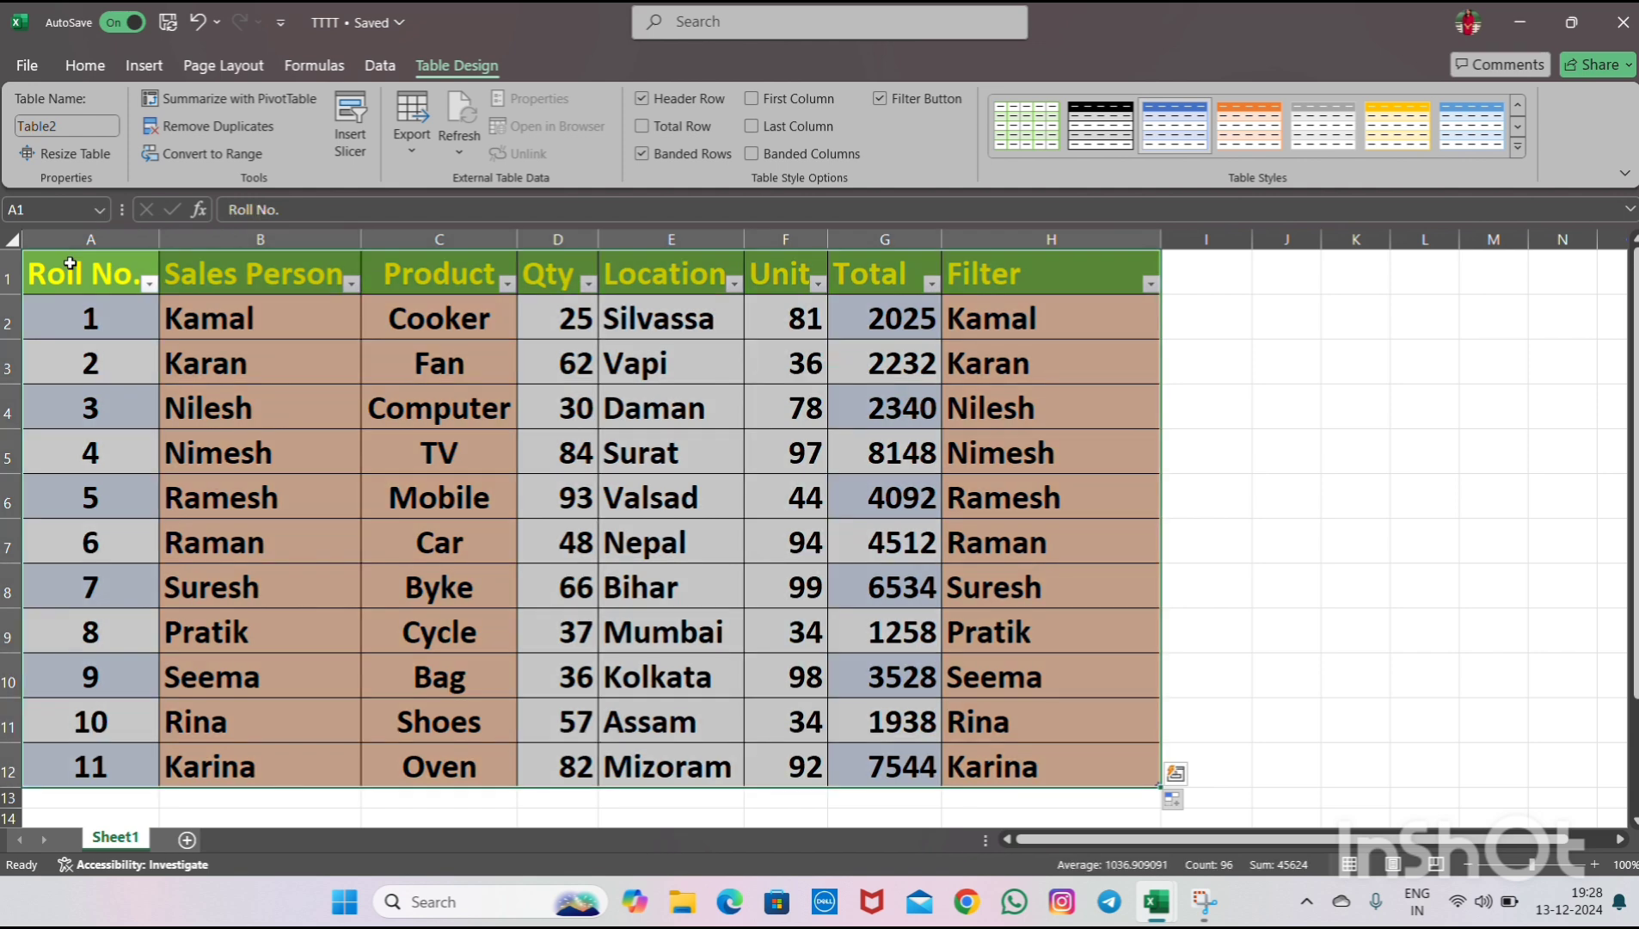
click(141, 67)
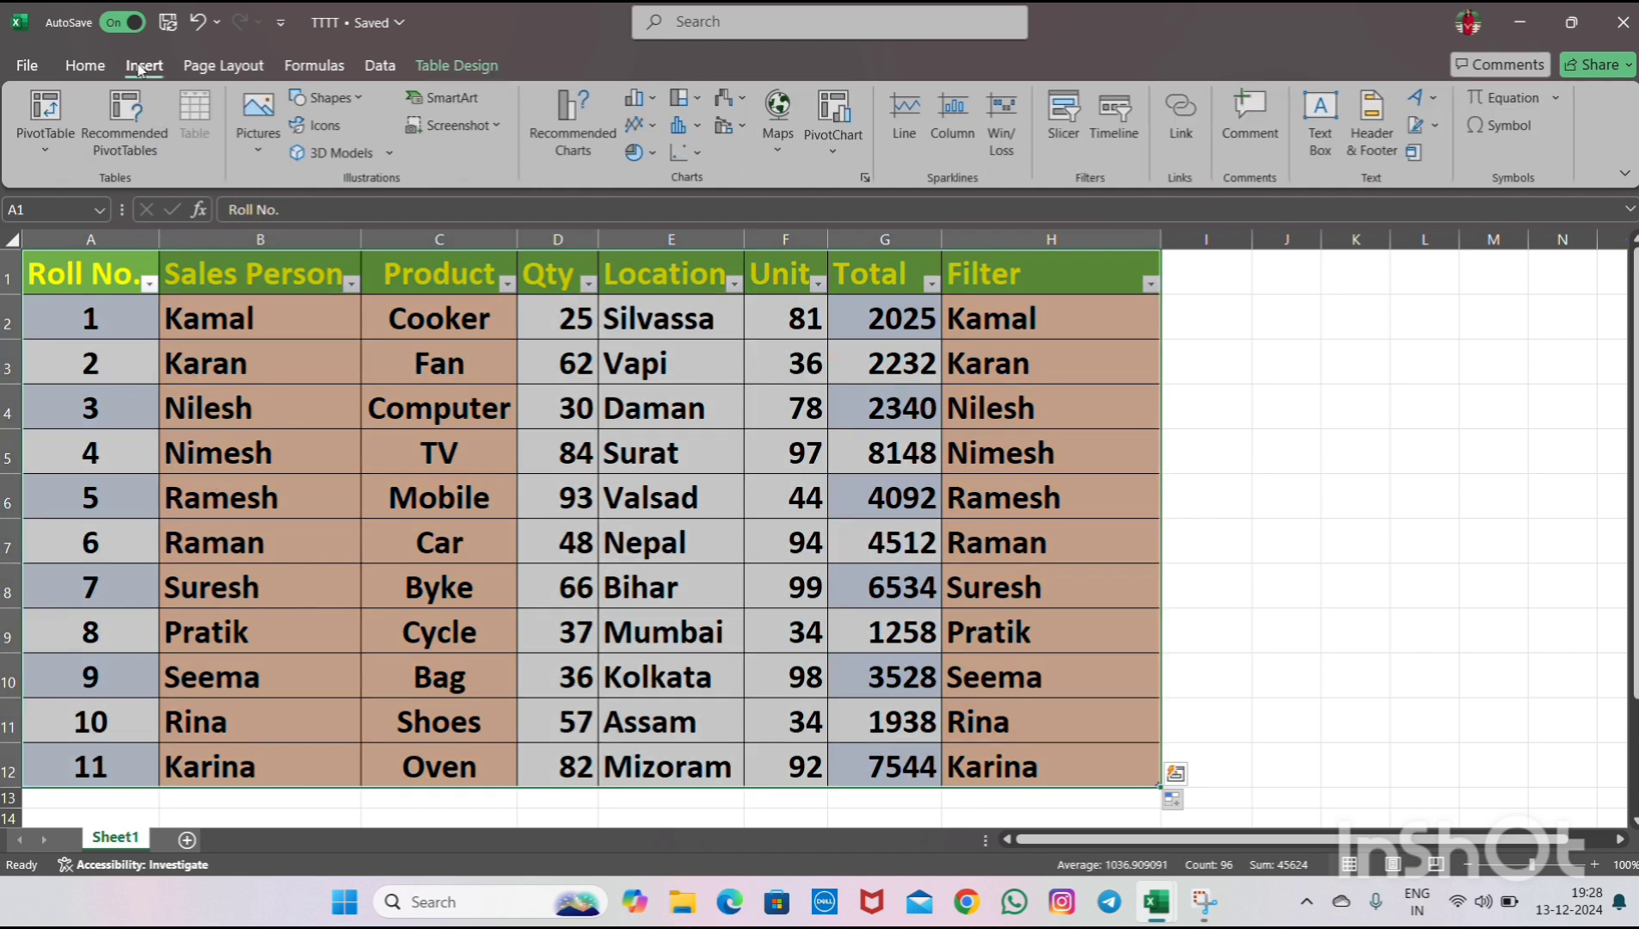
click(56, 147)
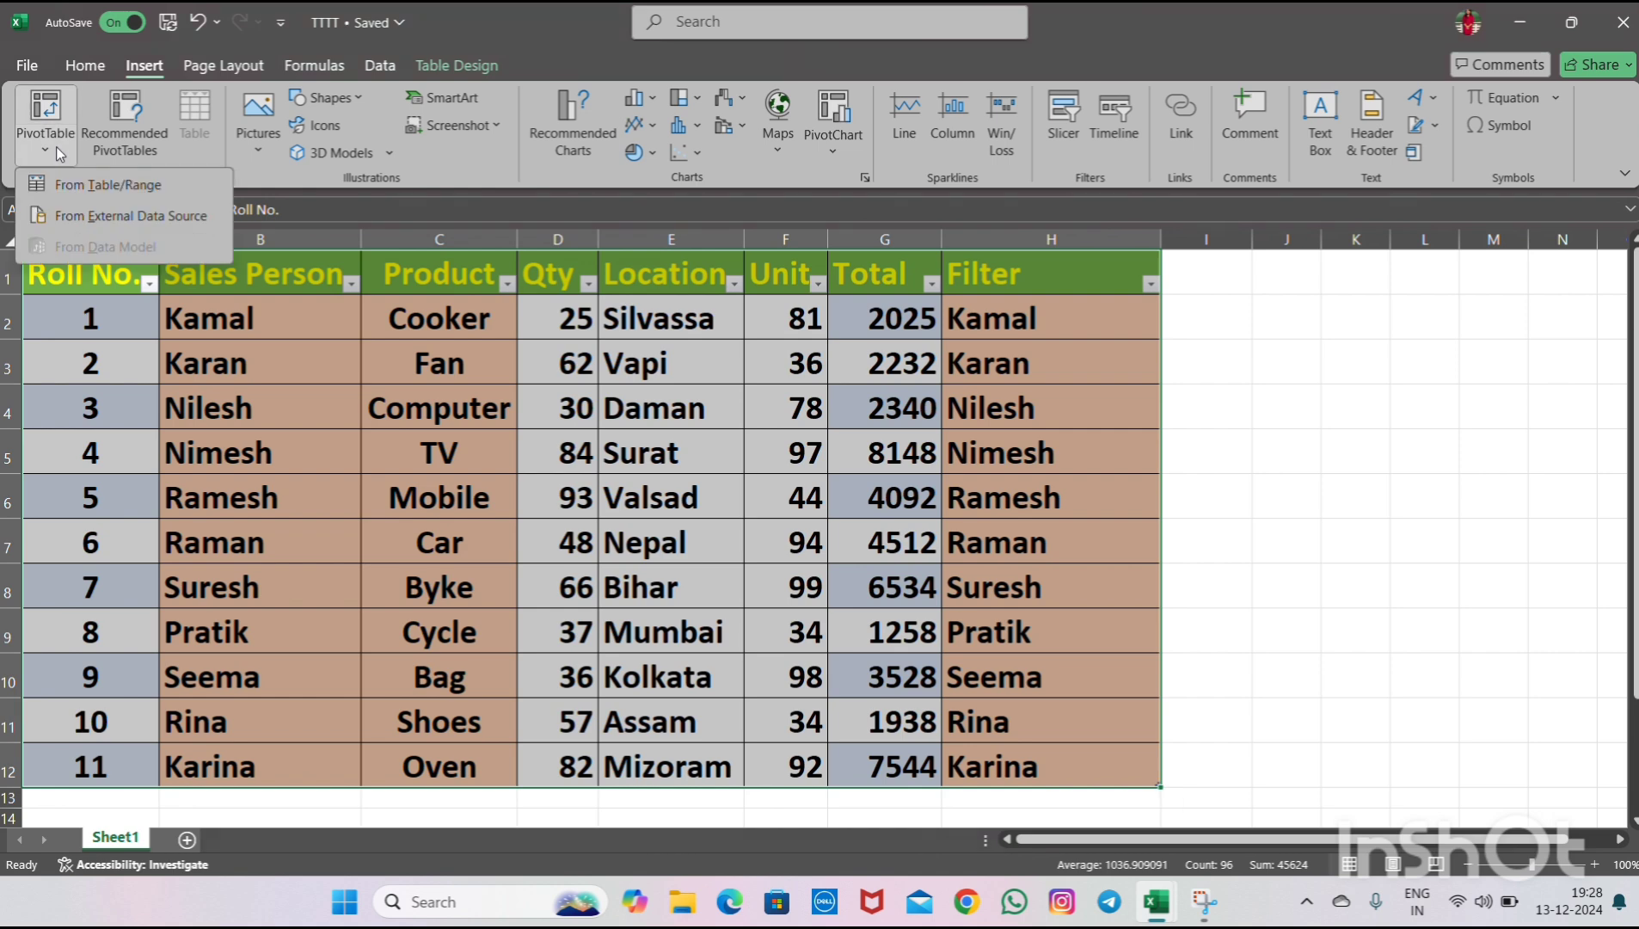
click(68, 191)
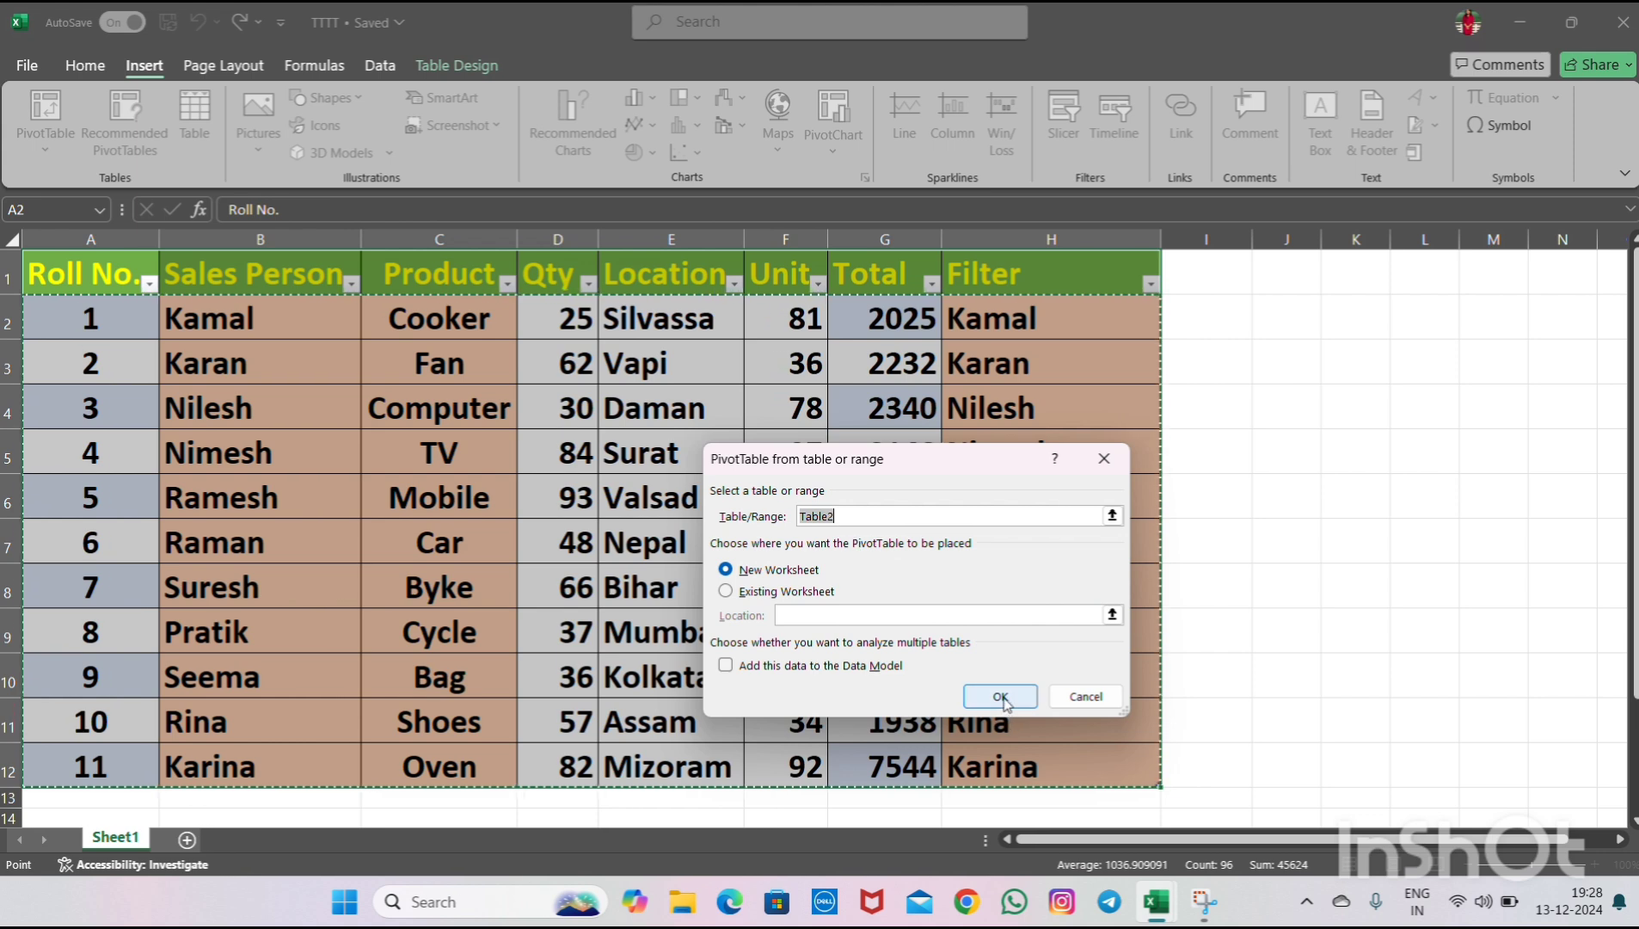
click(1001, 697)
- Turn off subtotals and grand totals for the PivotTable
click(125, 404)
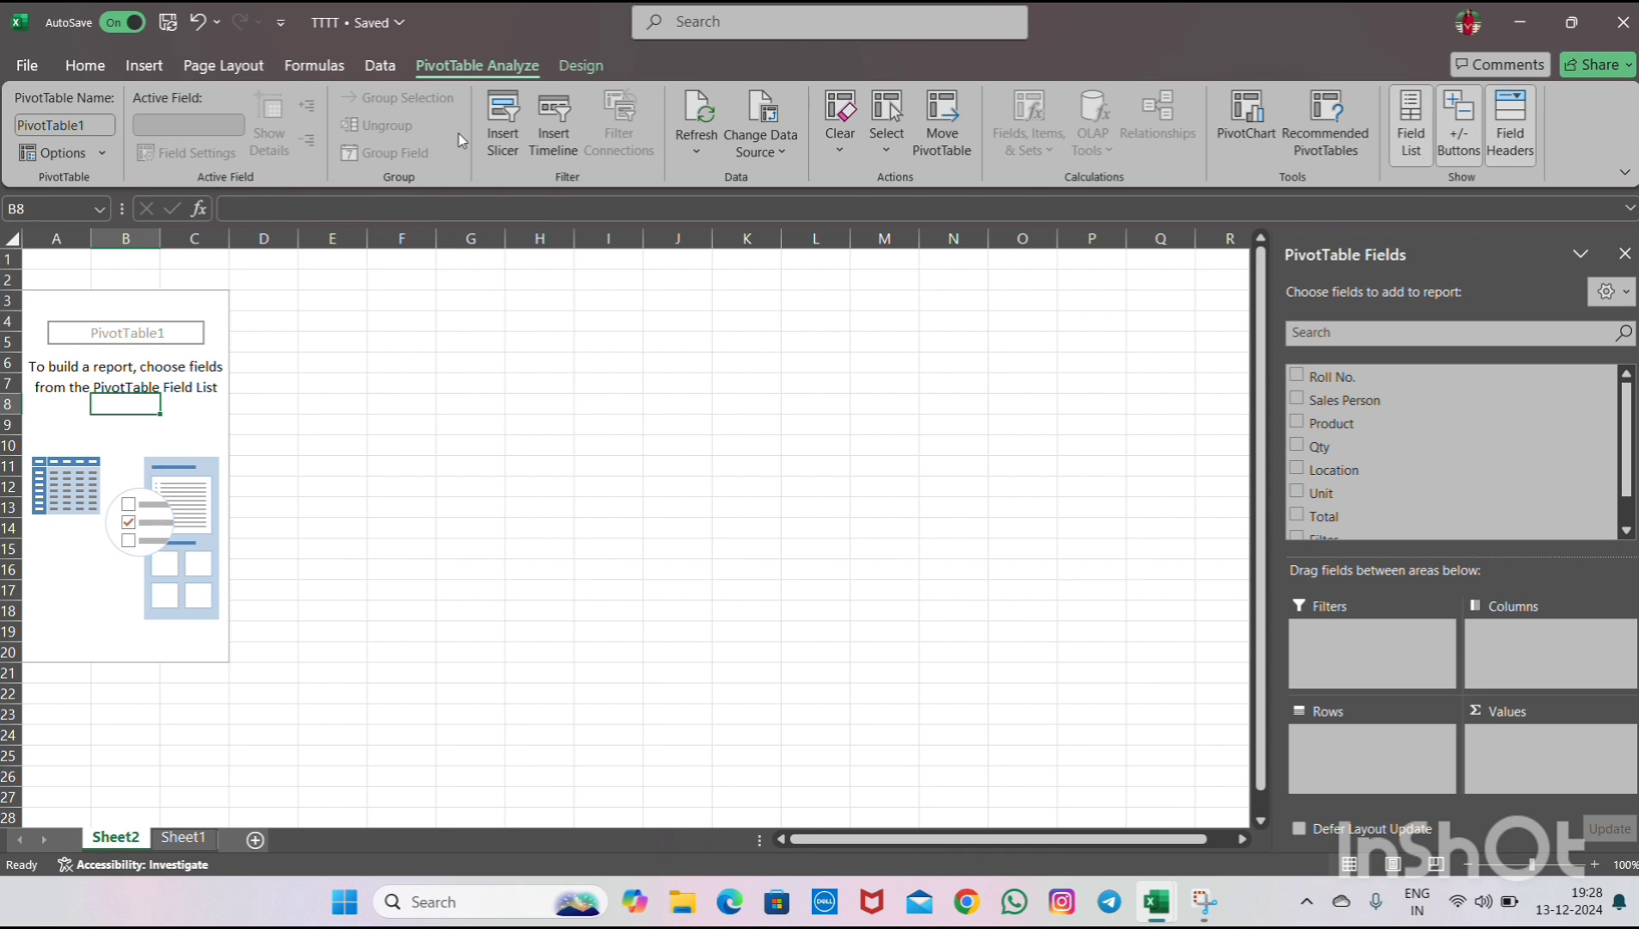
click(574, 69)
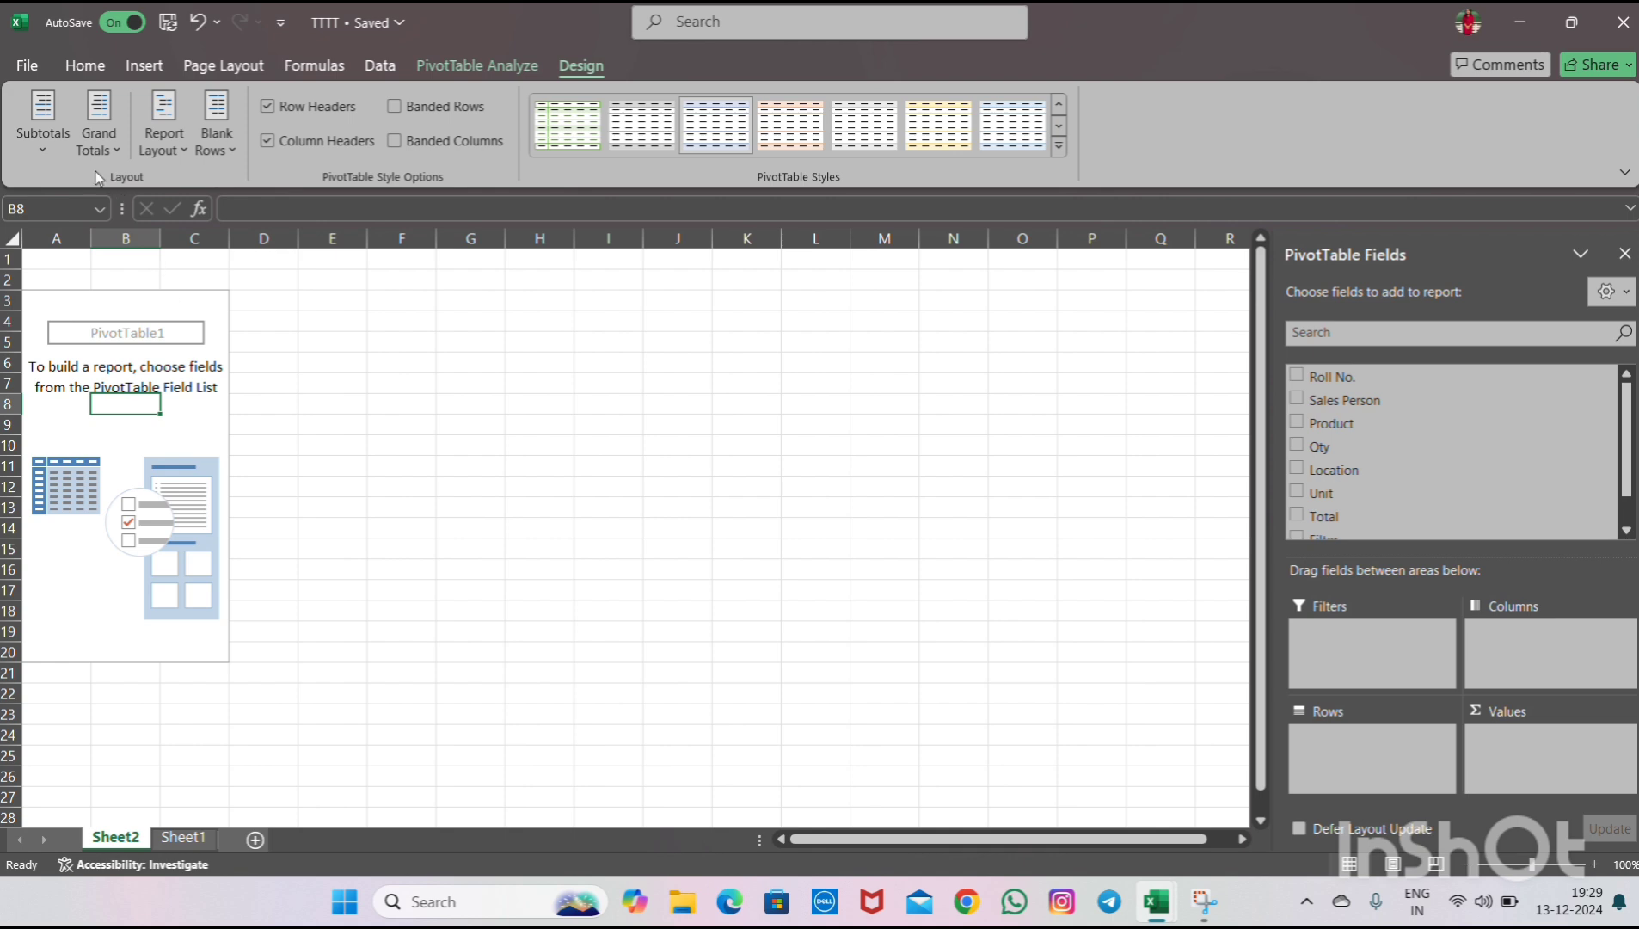
click(43, 146)
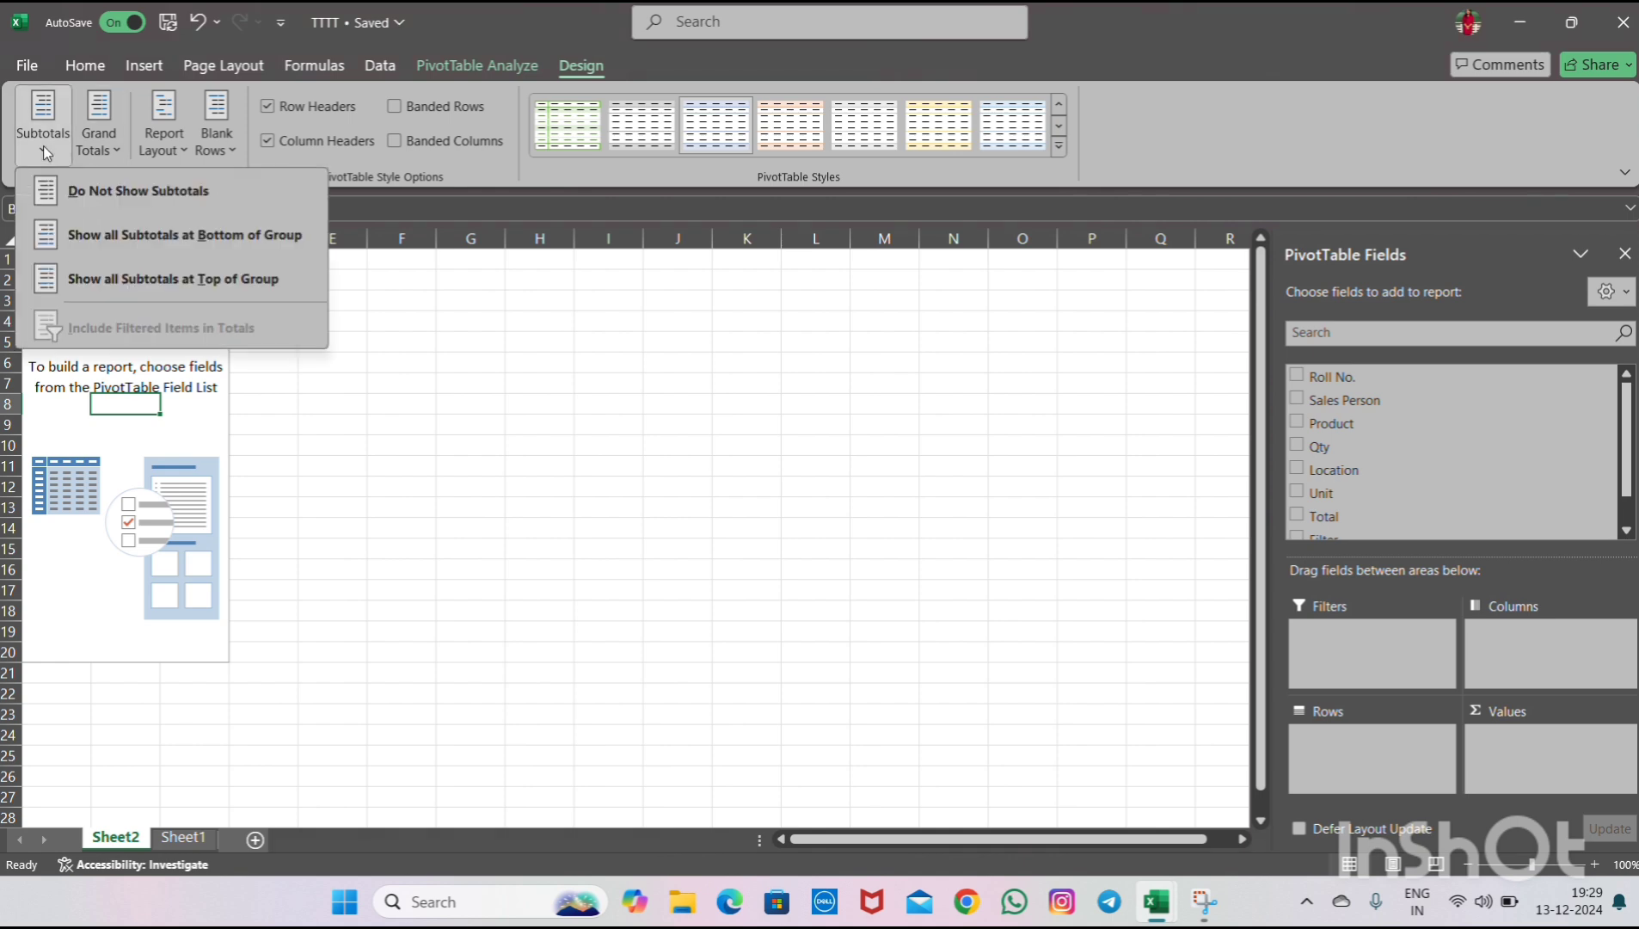
click(96, 192)
click(110, 144)
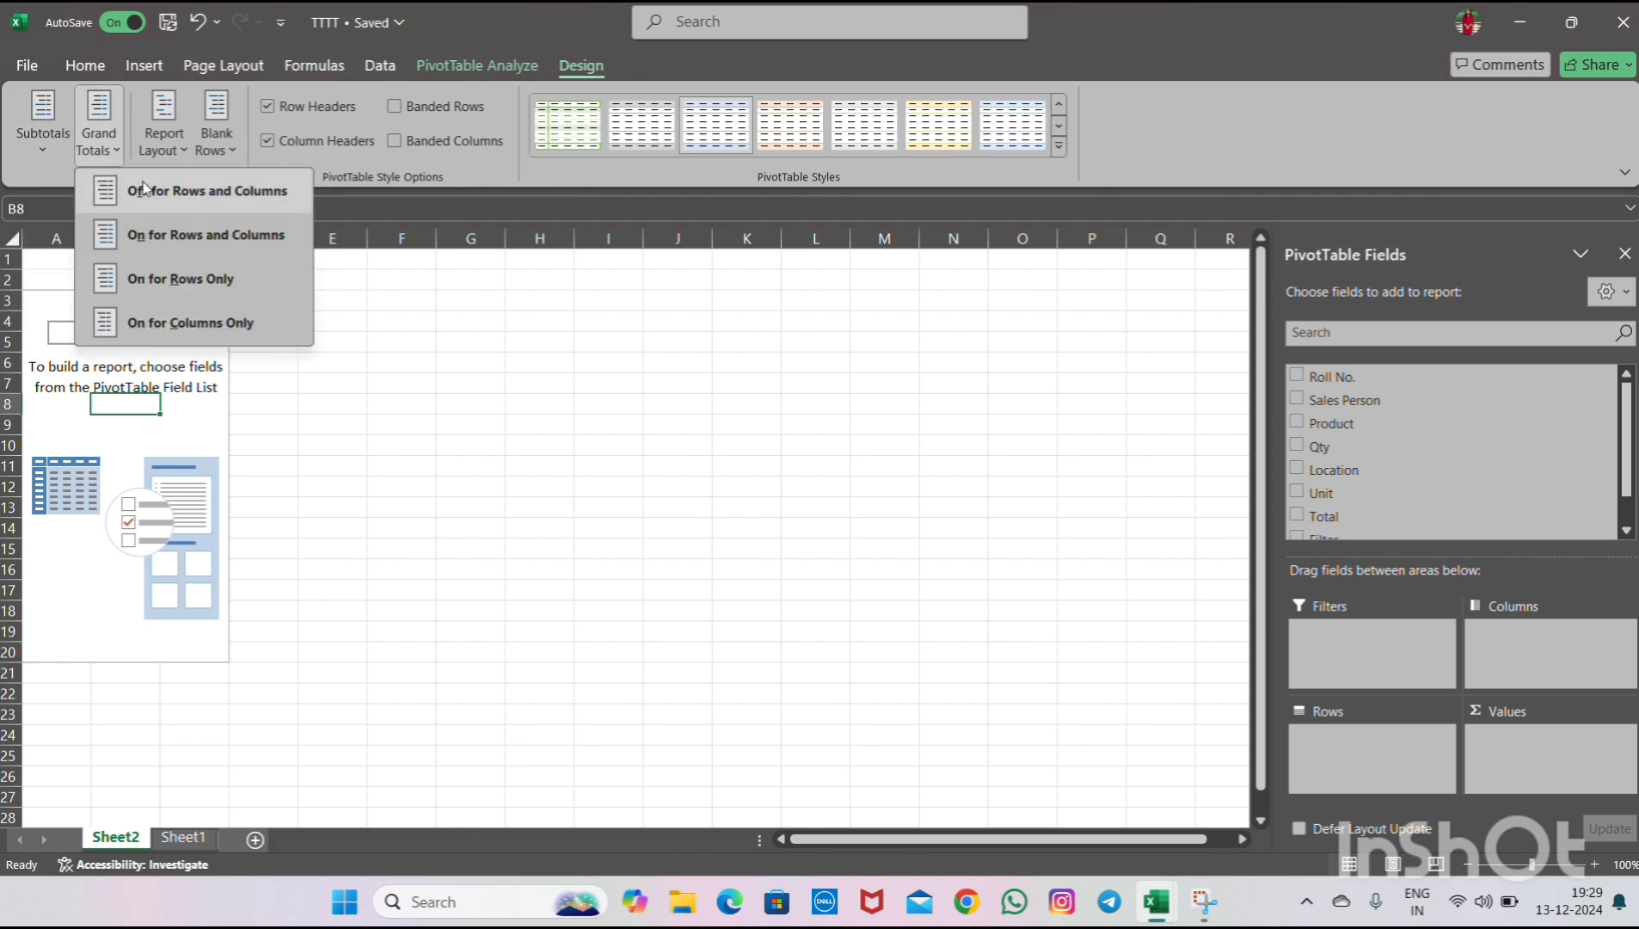
click(112, 187)
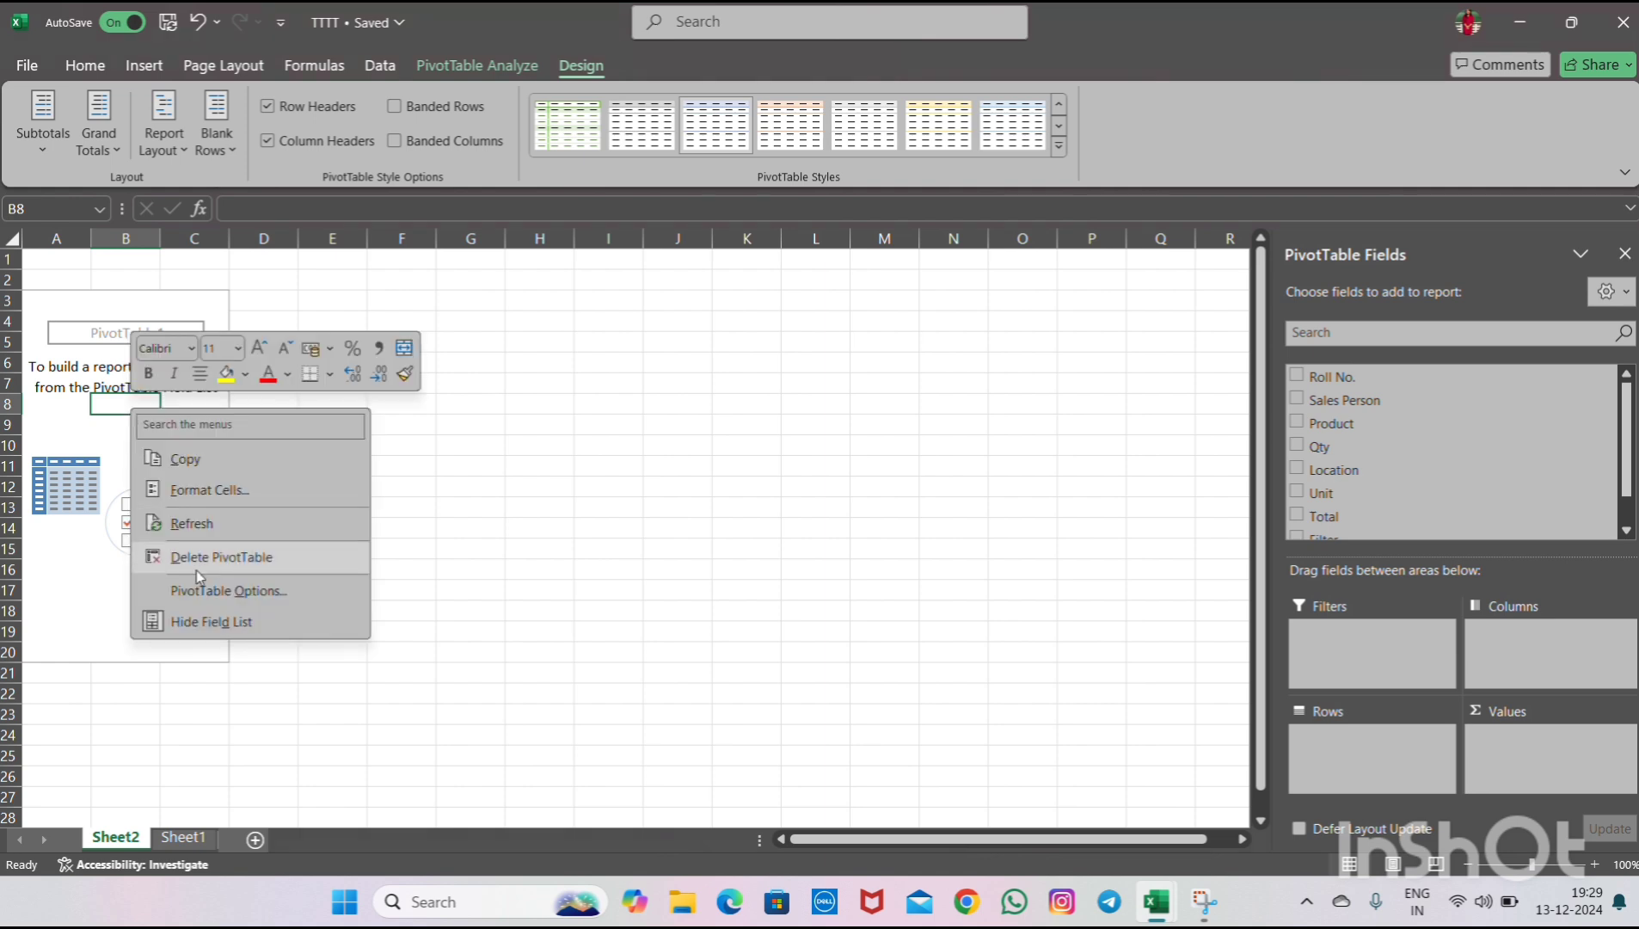
- In PivotTable Options, enable the classic PivotTable layout with drag-and-drop fields in the grid
click(206, 593)
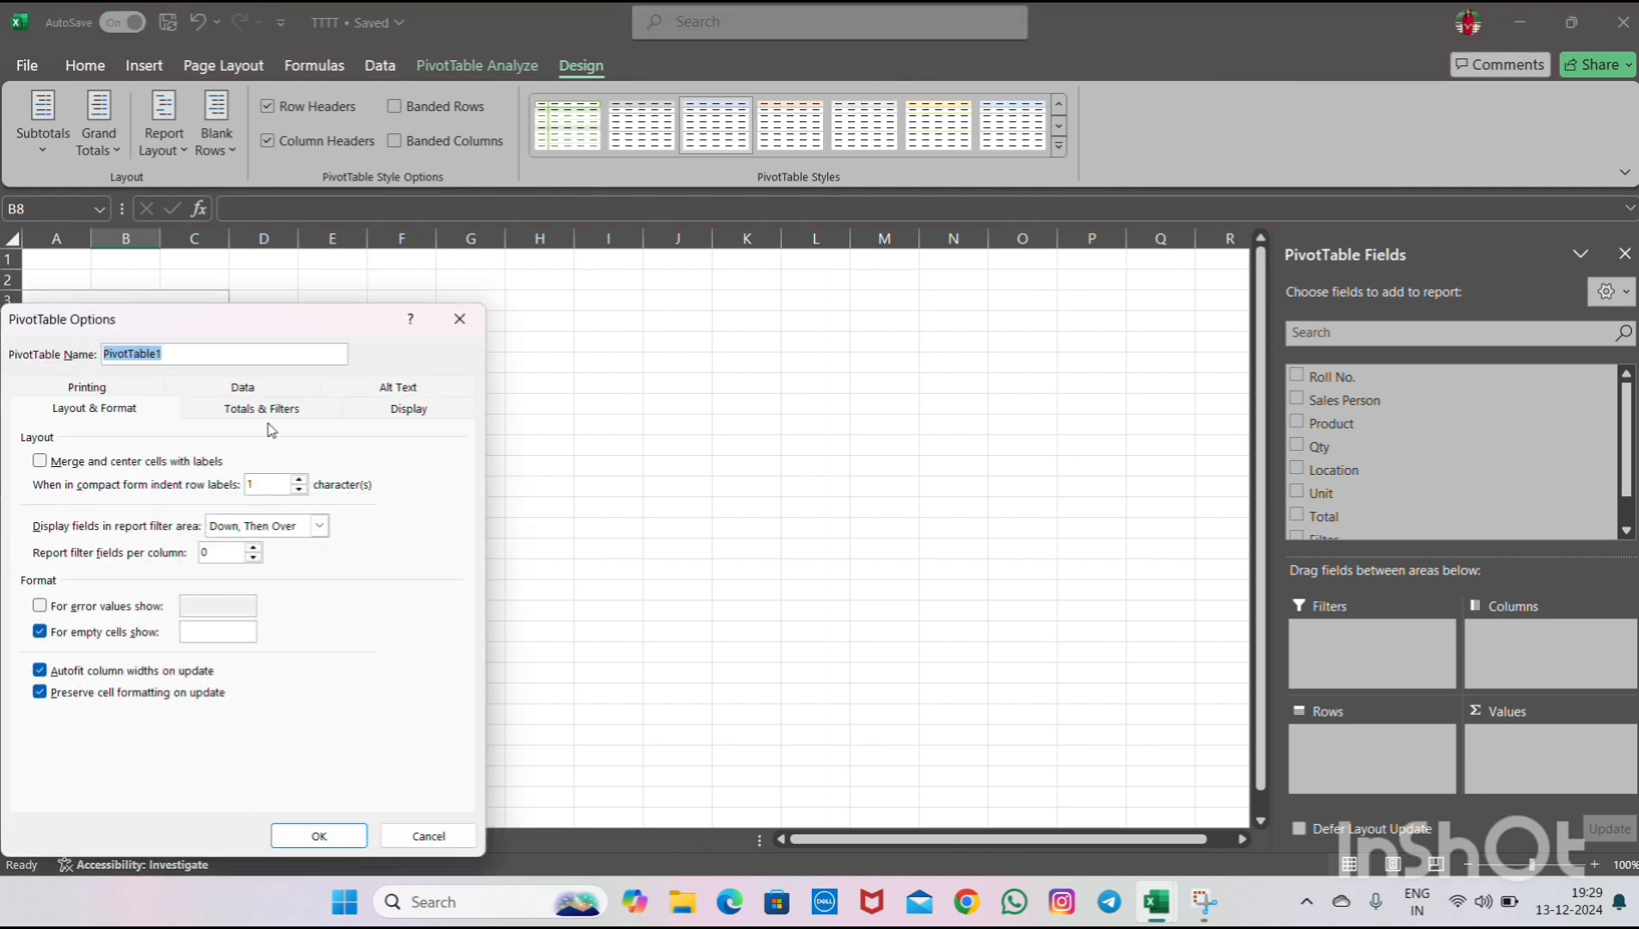
click(384, 413)
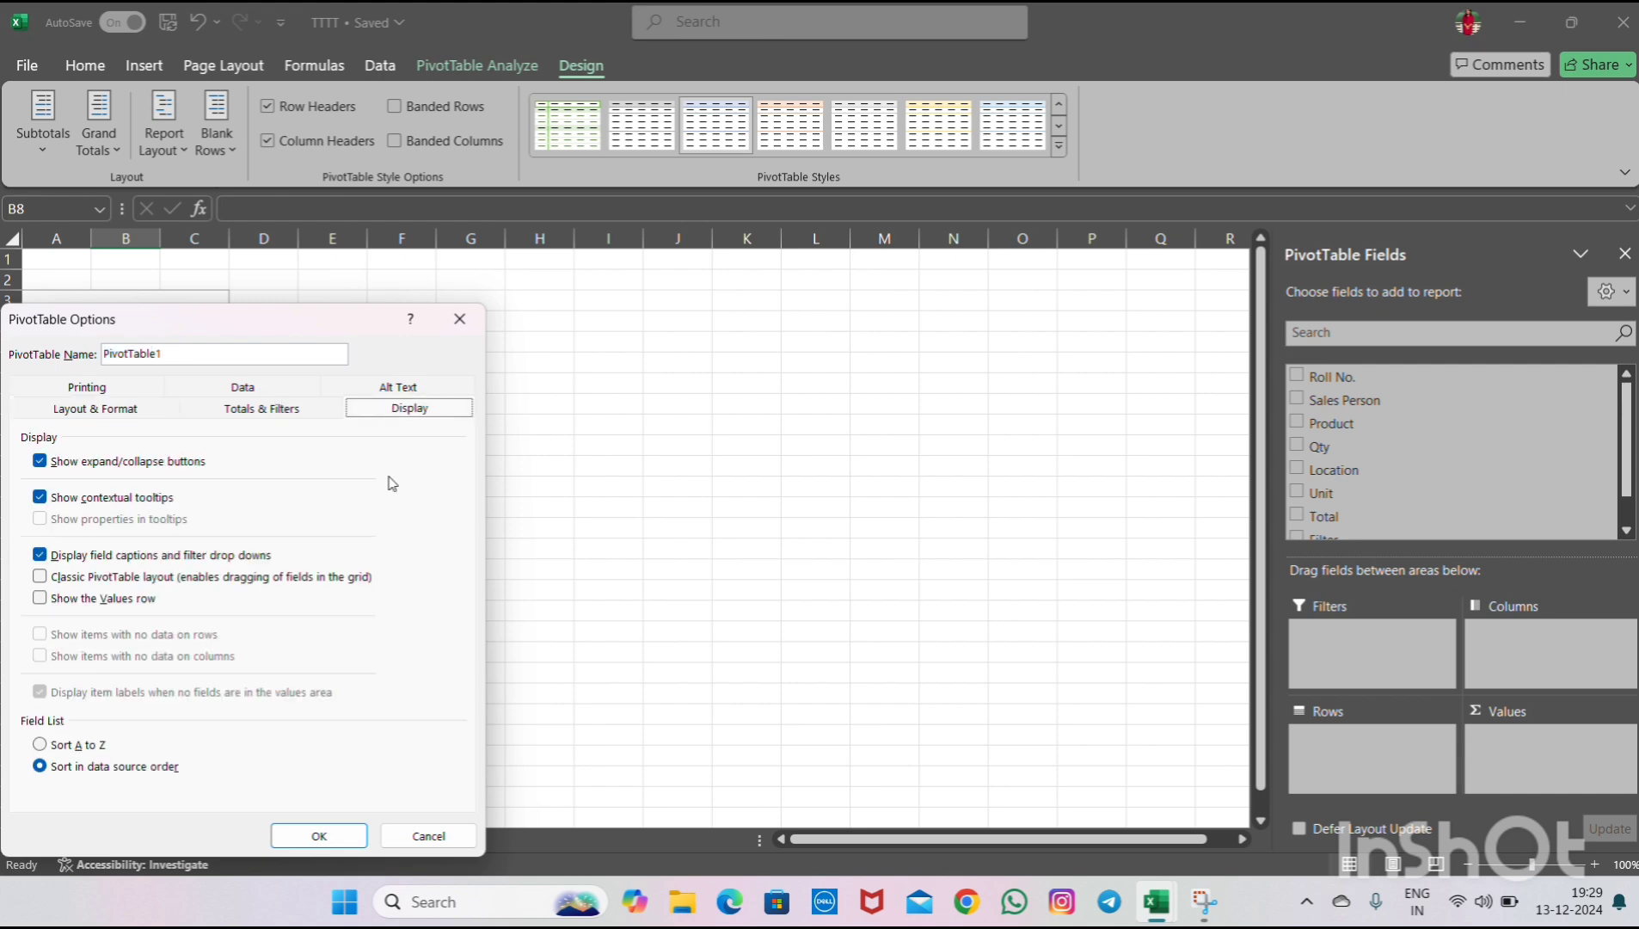
drag(347, 328, 624, 324)
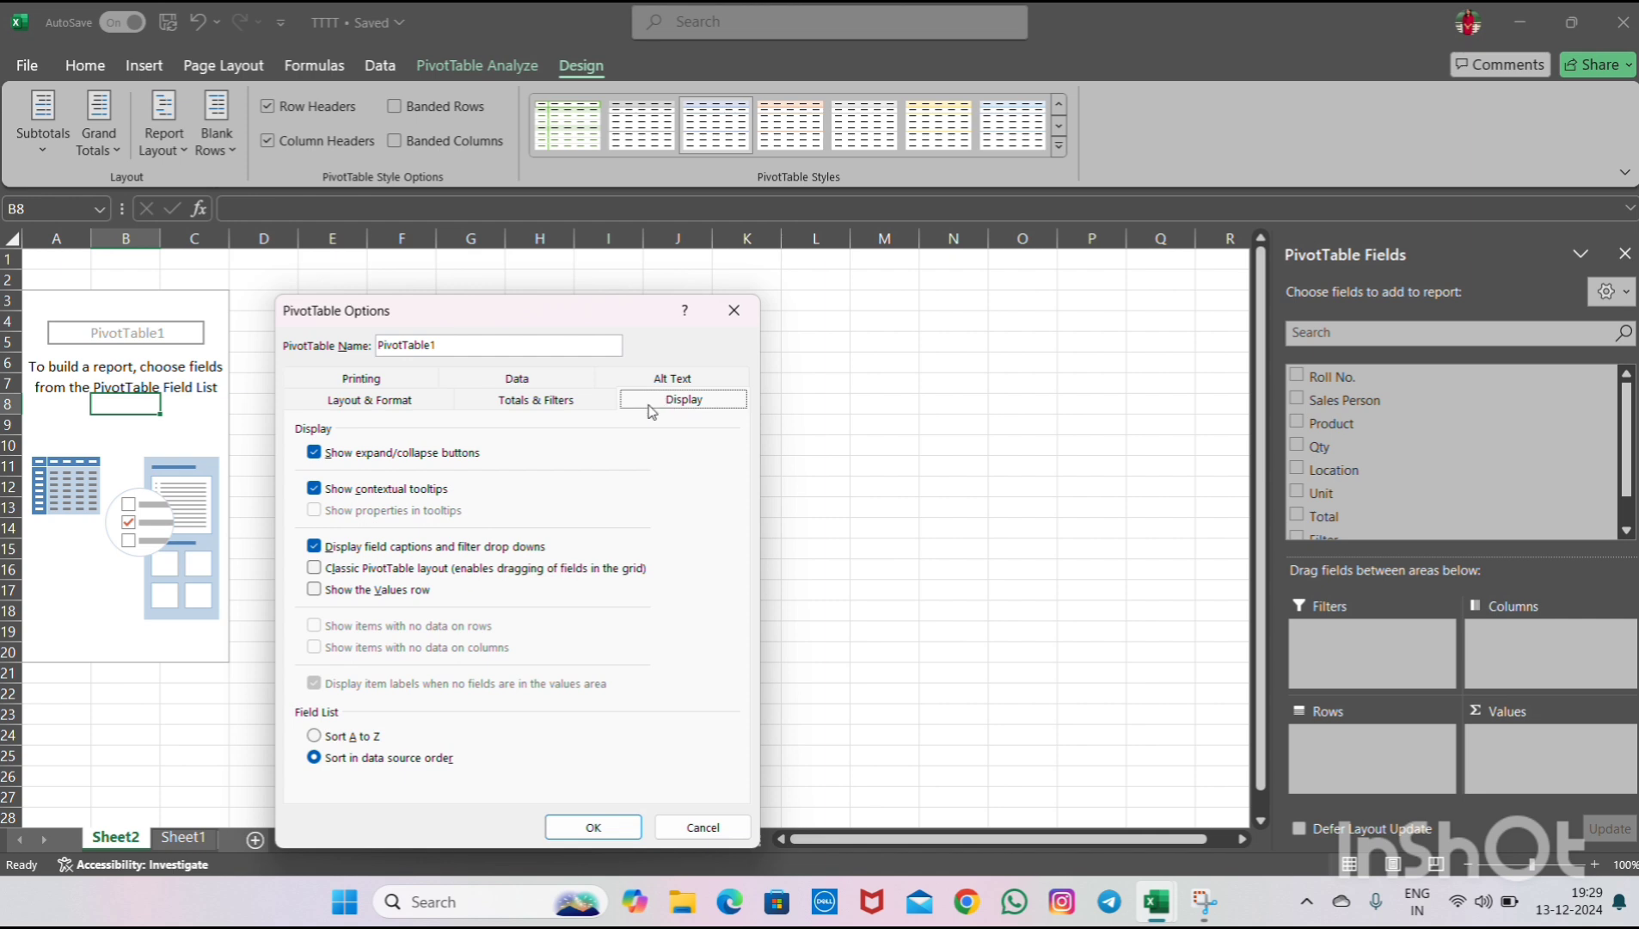
click(315, 570)
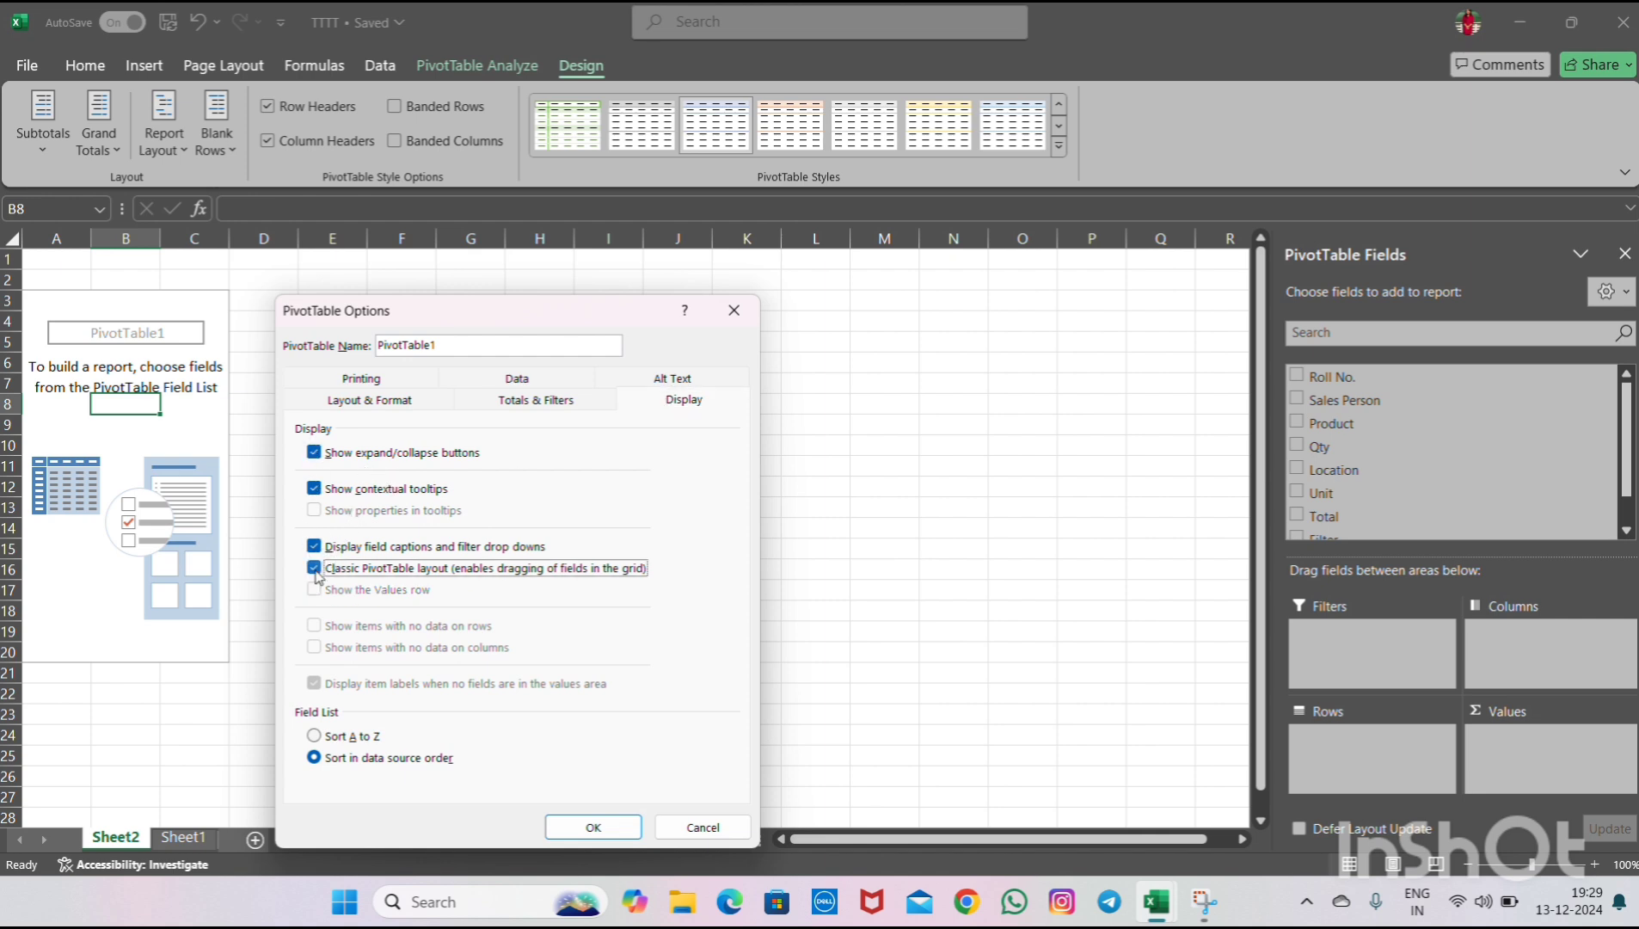
click(593, 826)
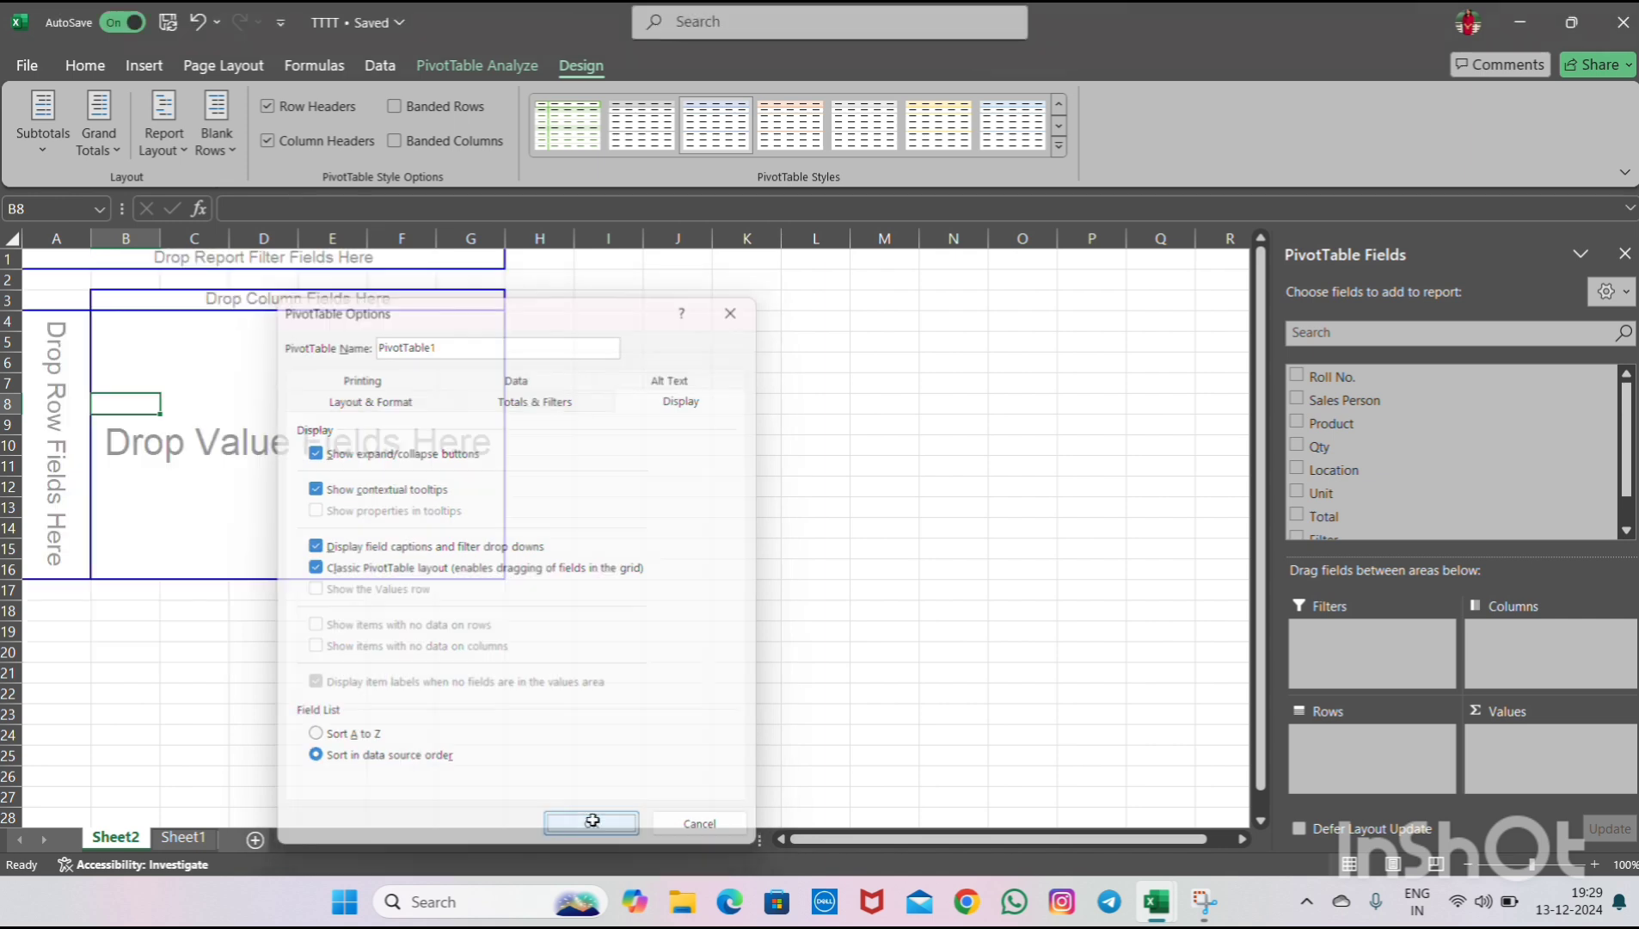
- Add the Roll No. field and move it from Values into the Rows area
click(340, 354)
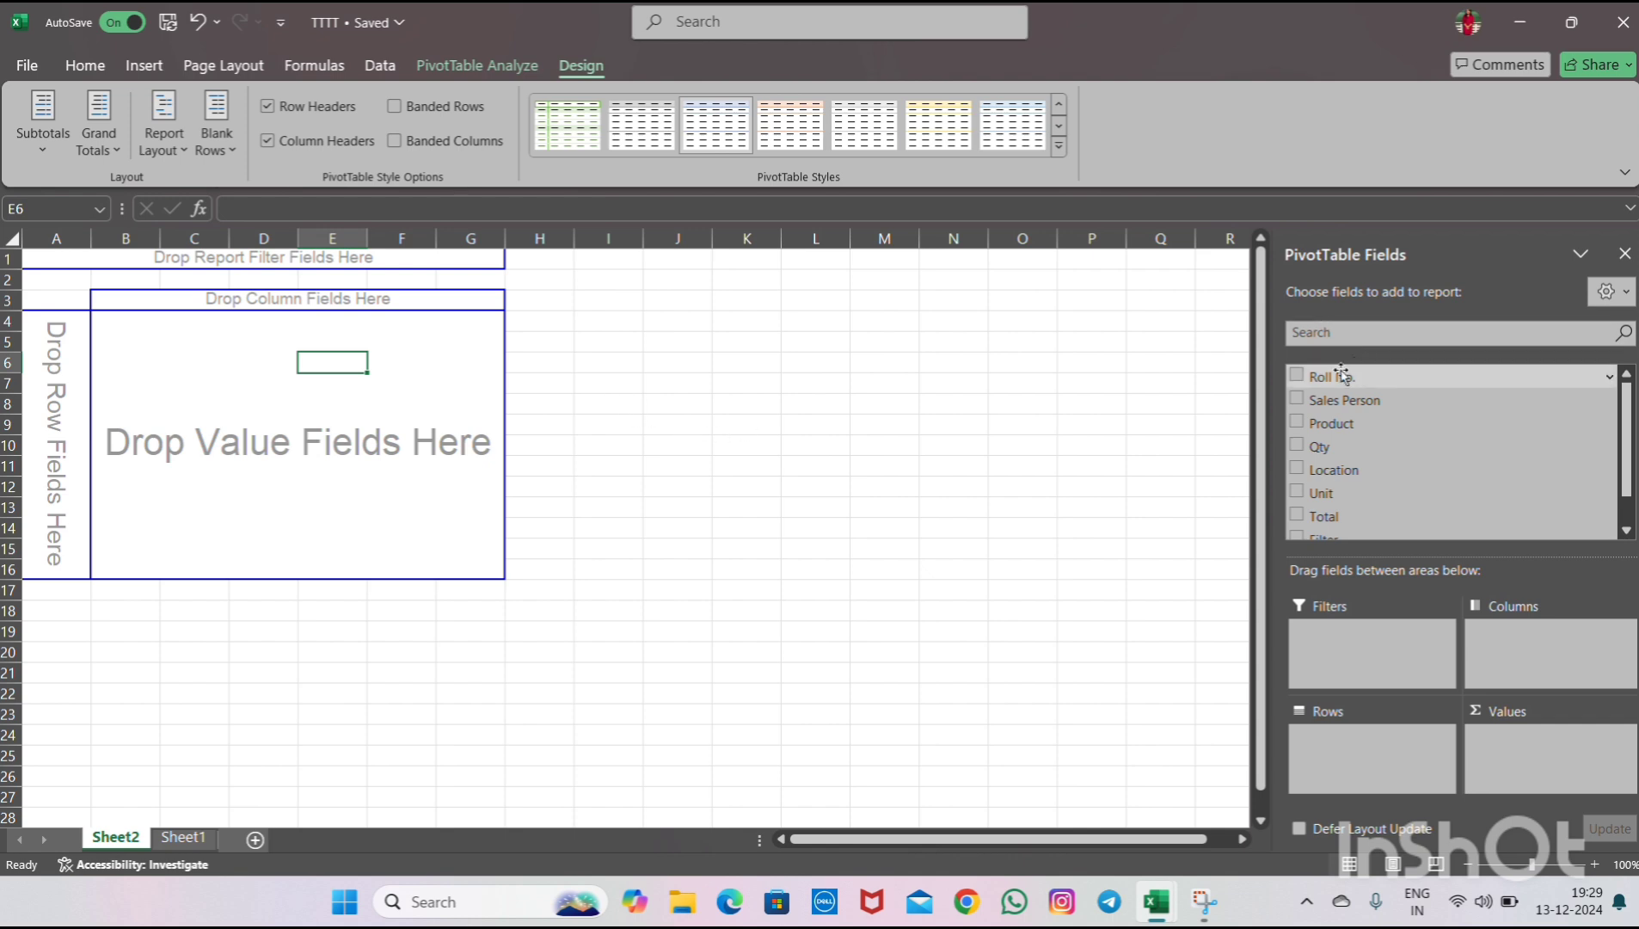
click(1296, 376)
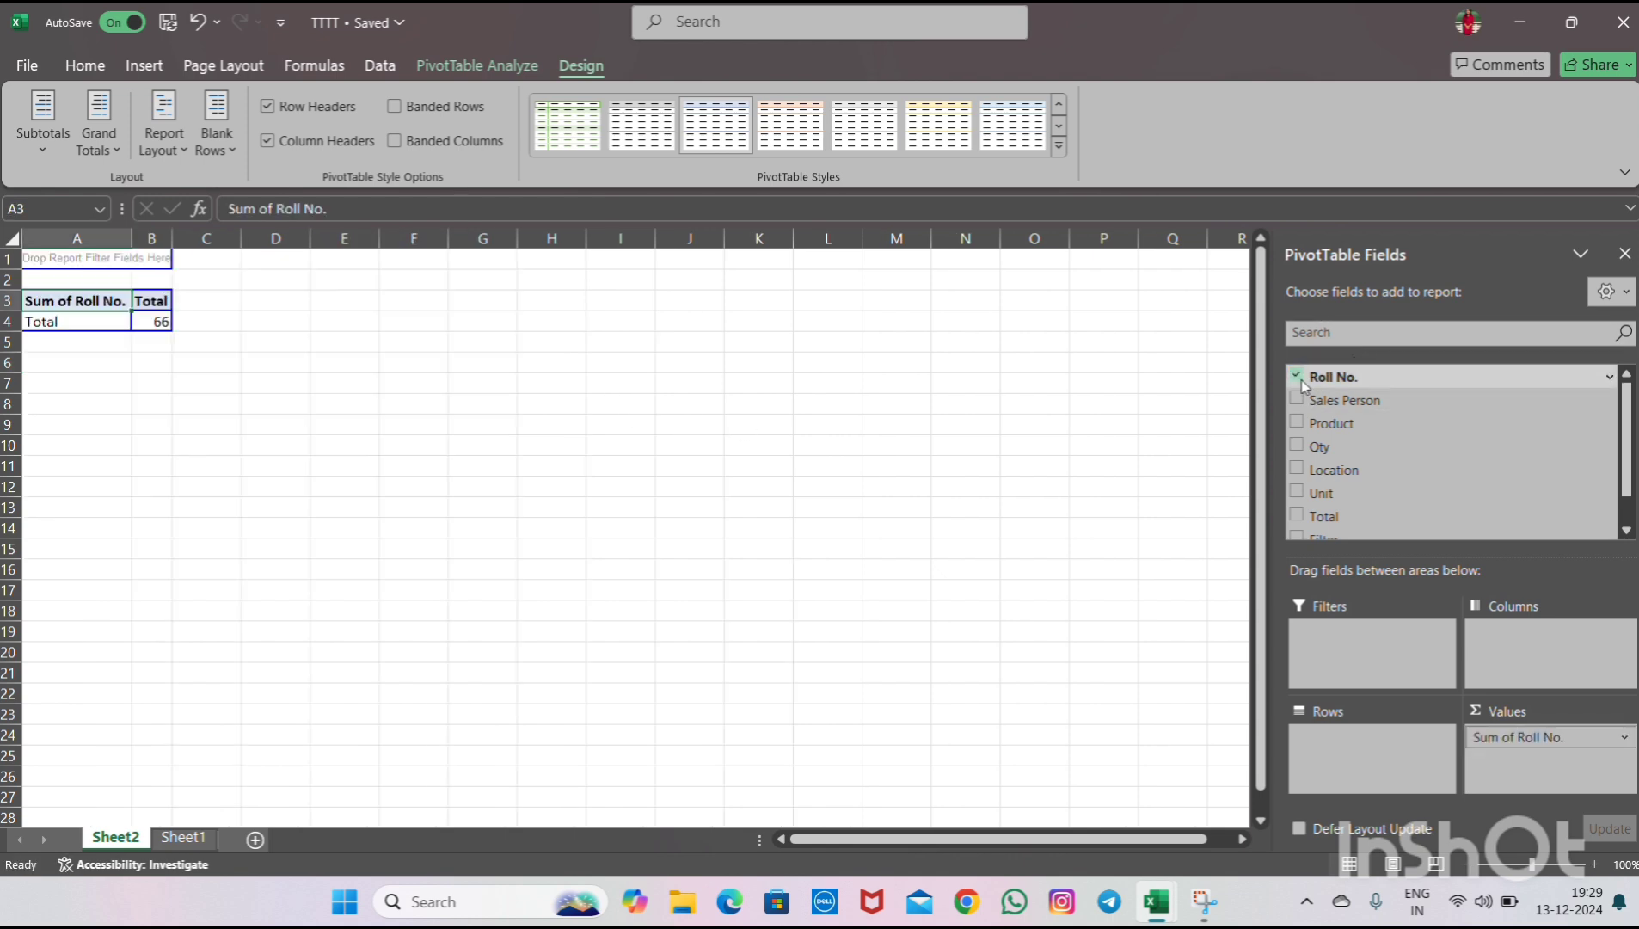
click(1514, 738)
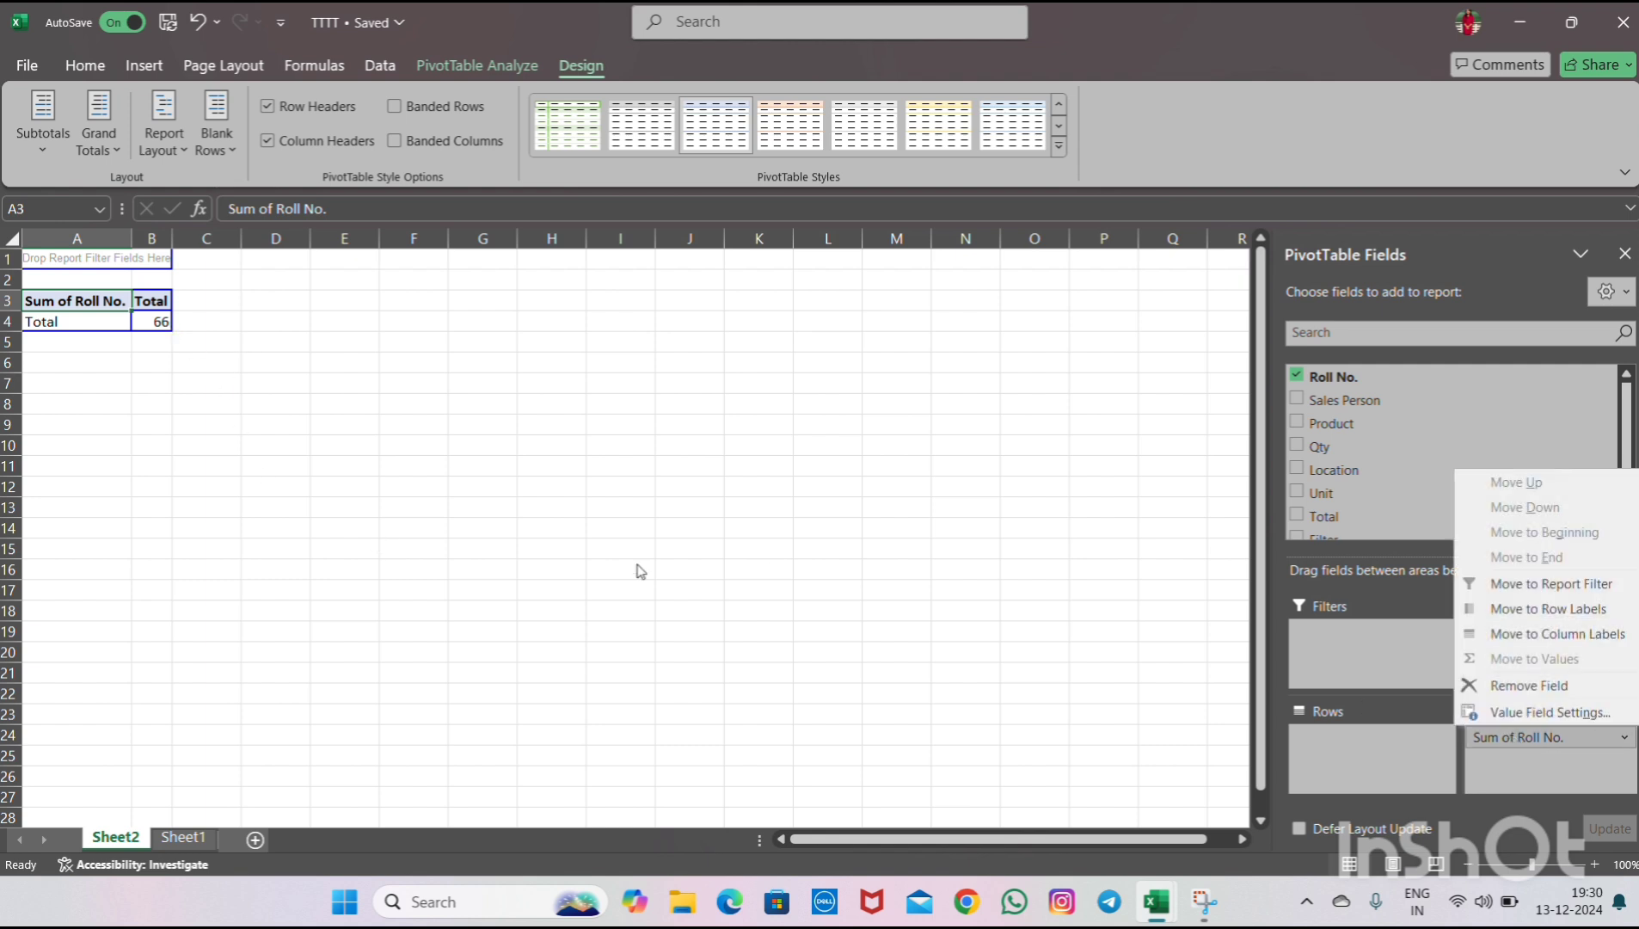
click(1520, 739)
drag(1500, 737, 1363, 741)
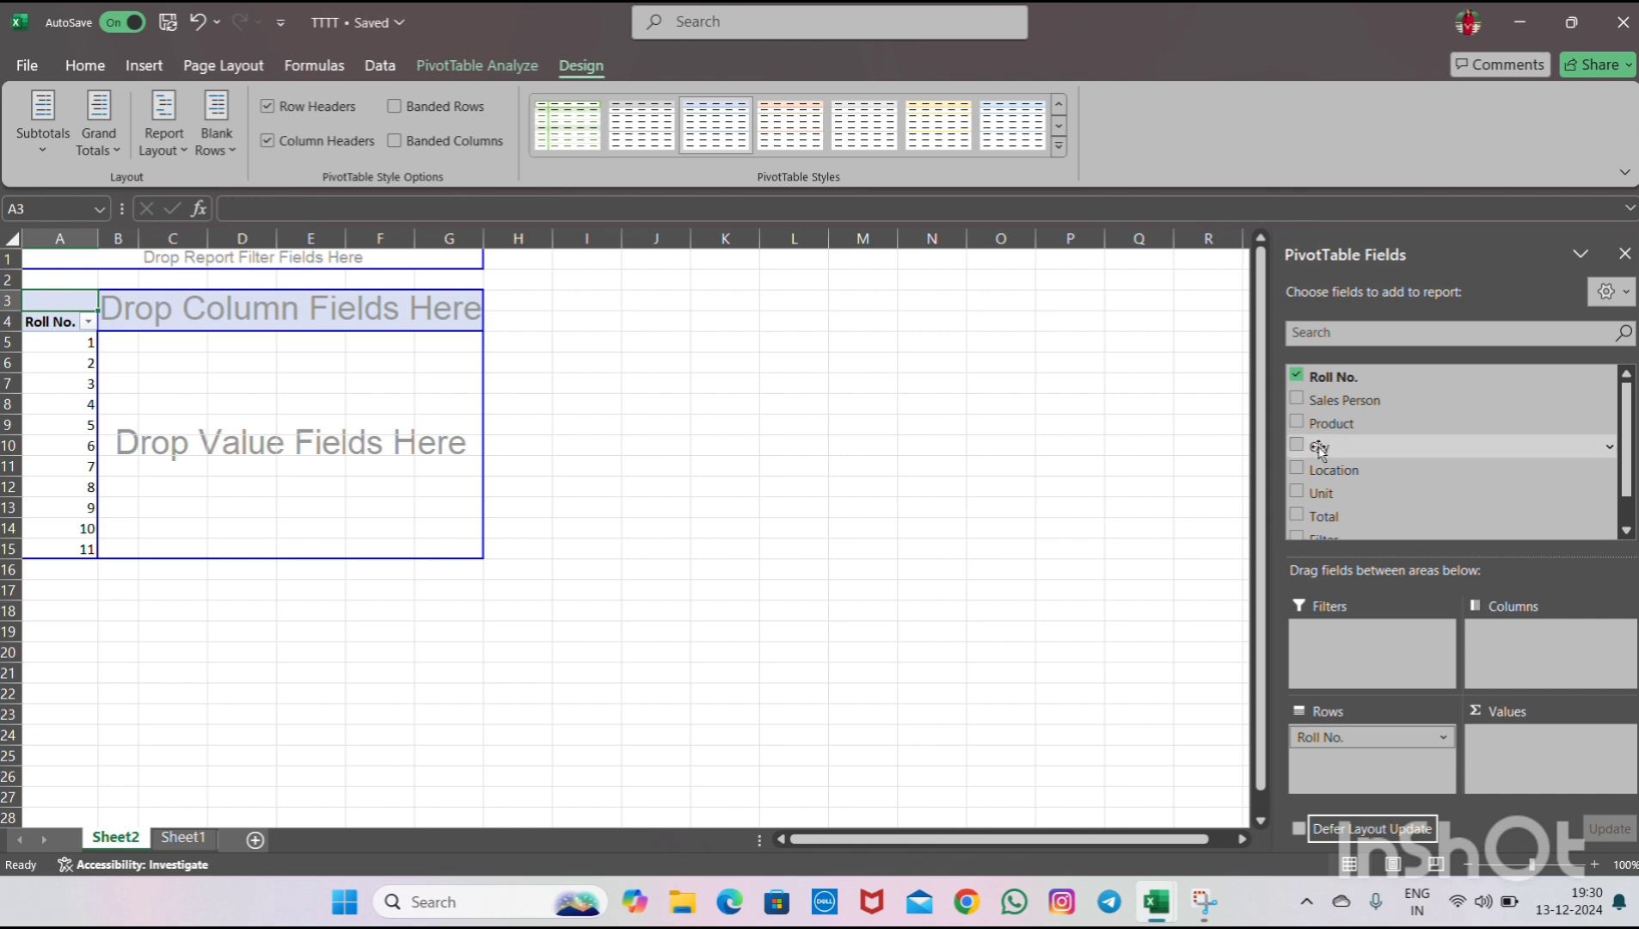
- Add the Sales Person, Product, Qty, Location, Unit and Total fields to the PivotTable
click(1296, 399)
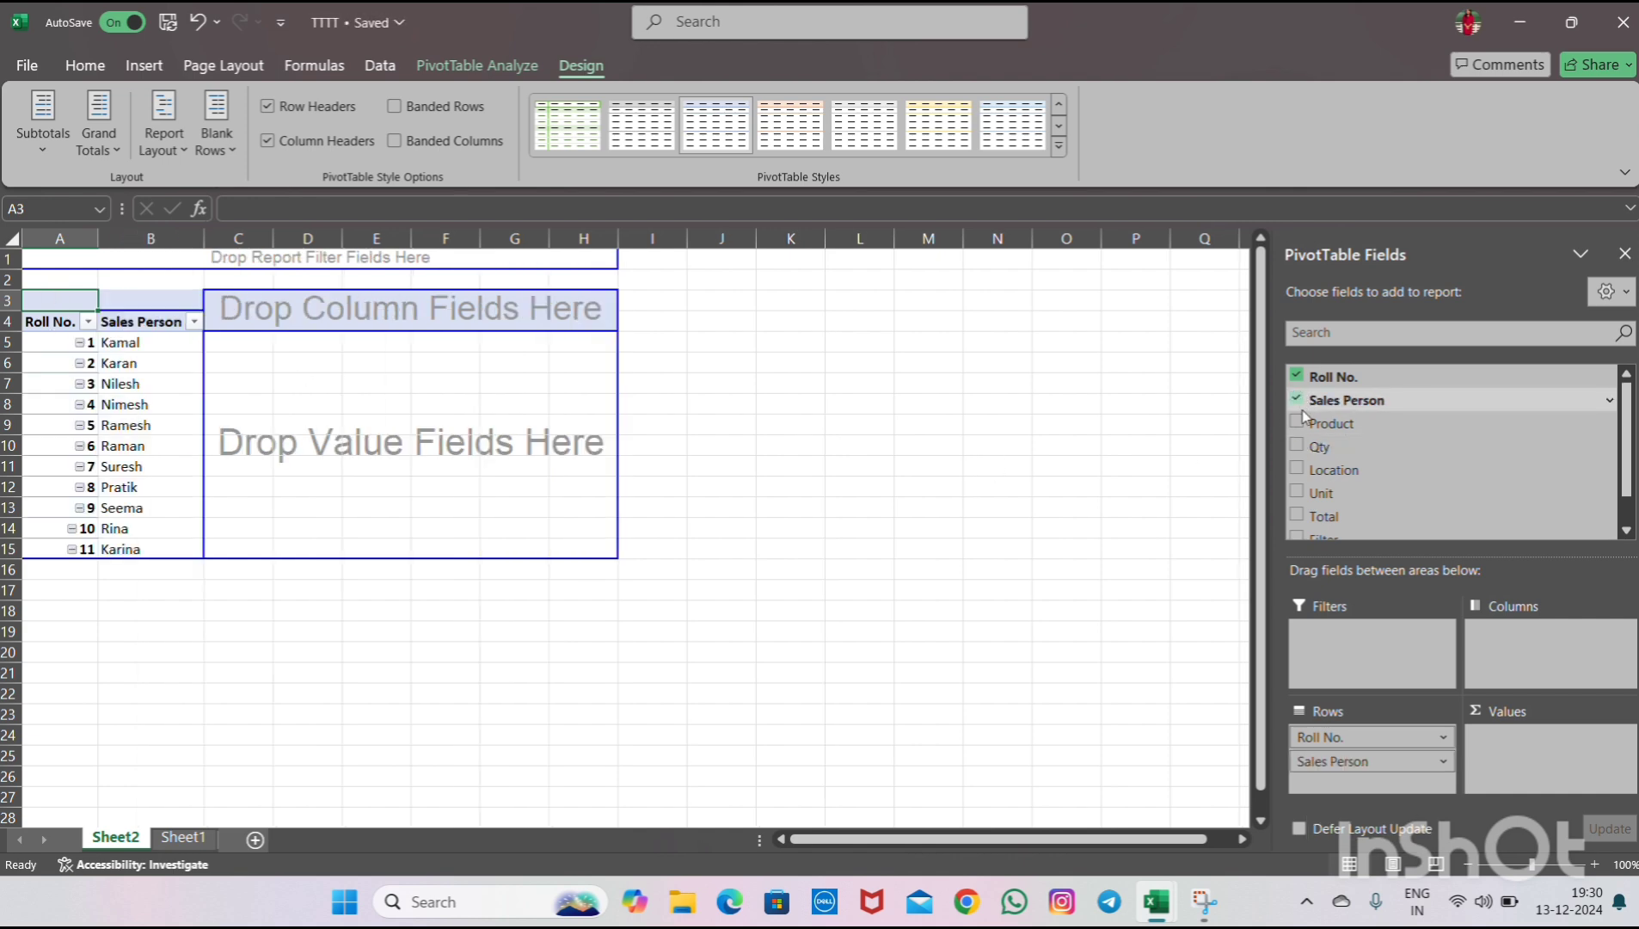
click(1295, 422)
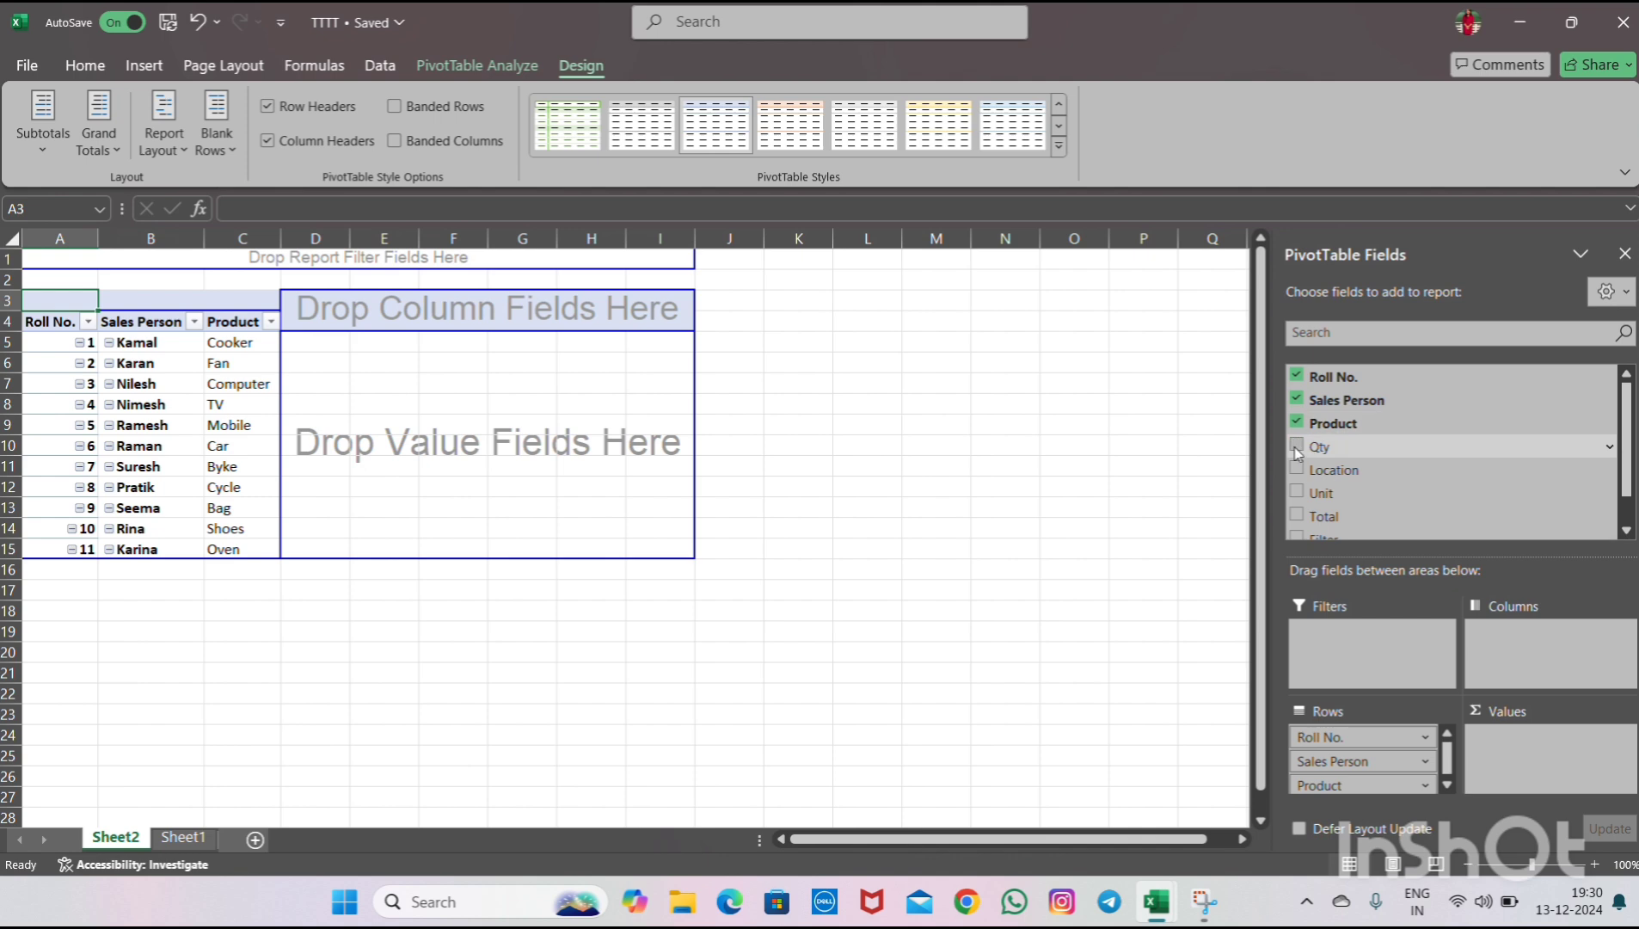
click(1297, 445)
click(1297, 469)
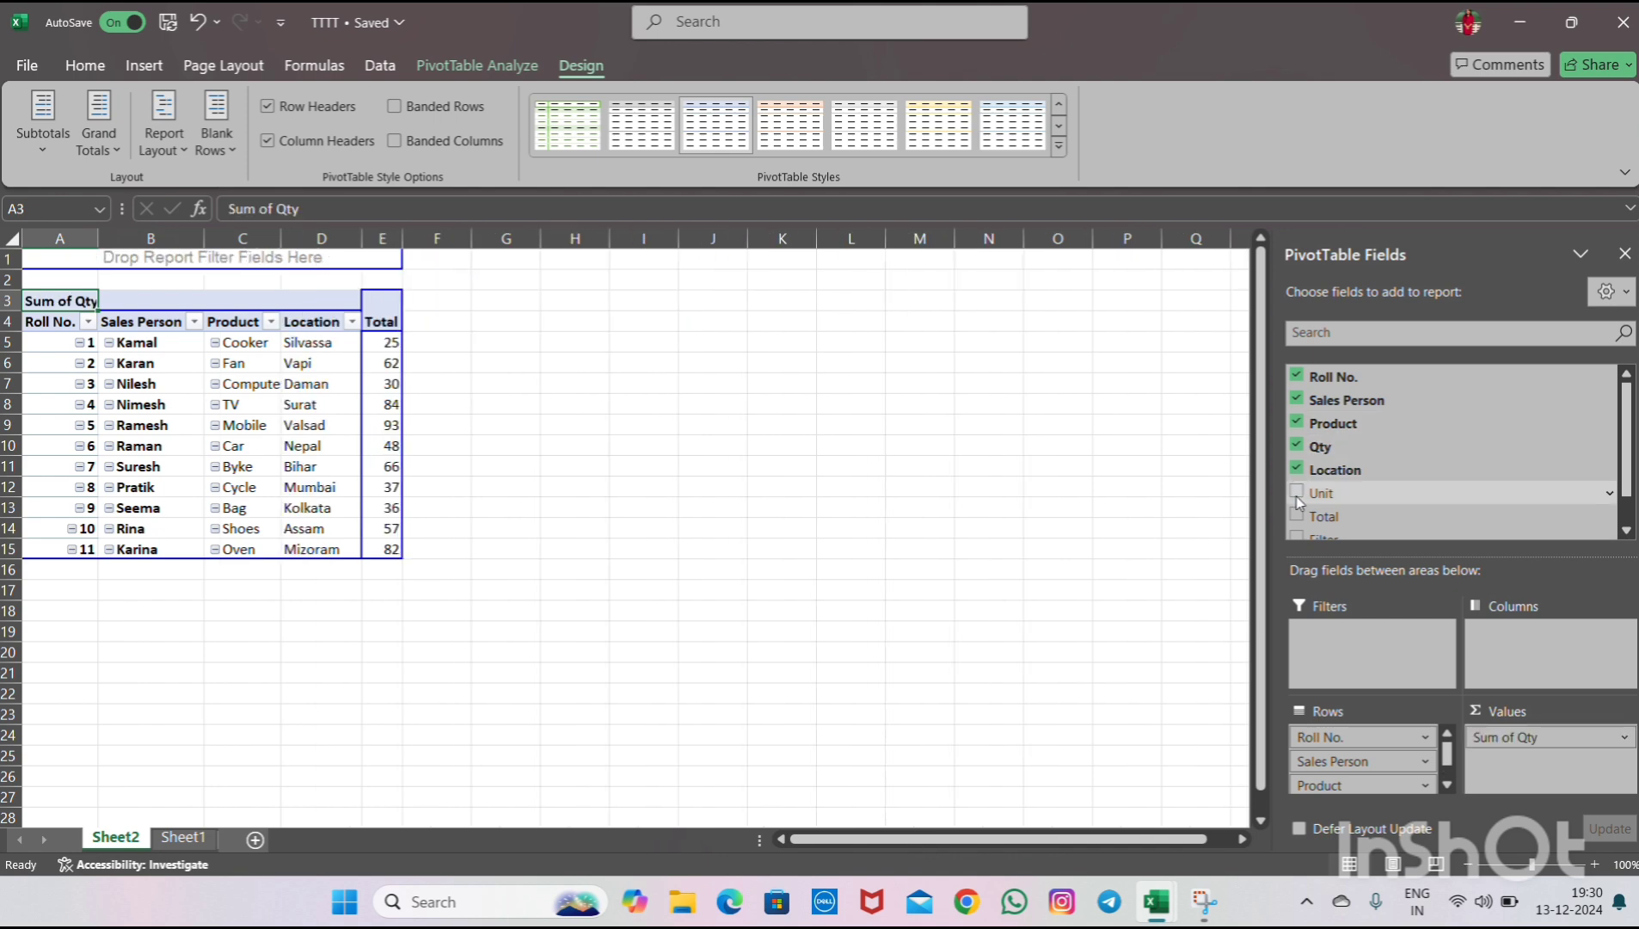
click(1297, 490)
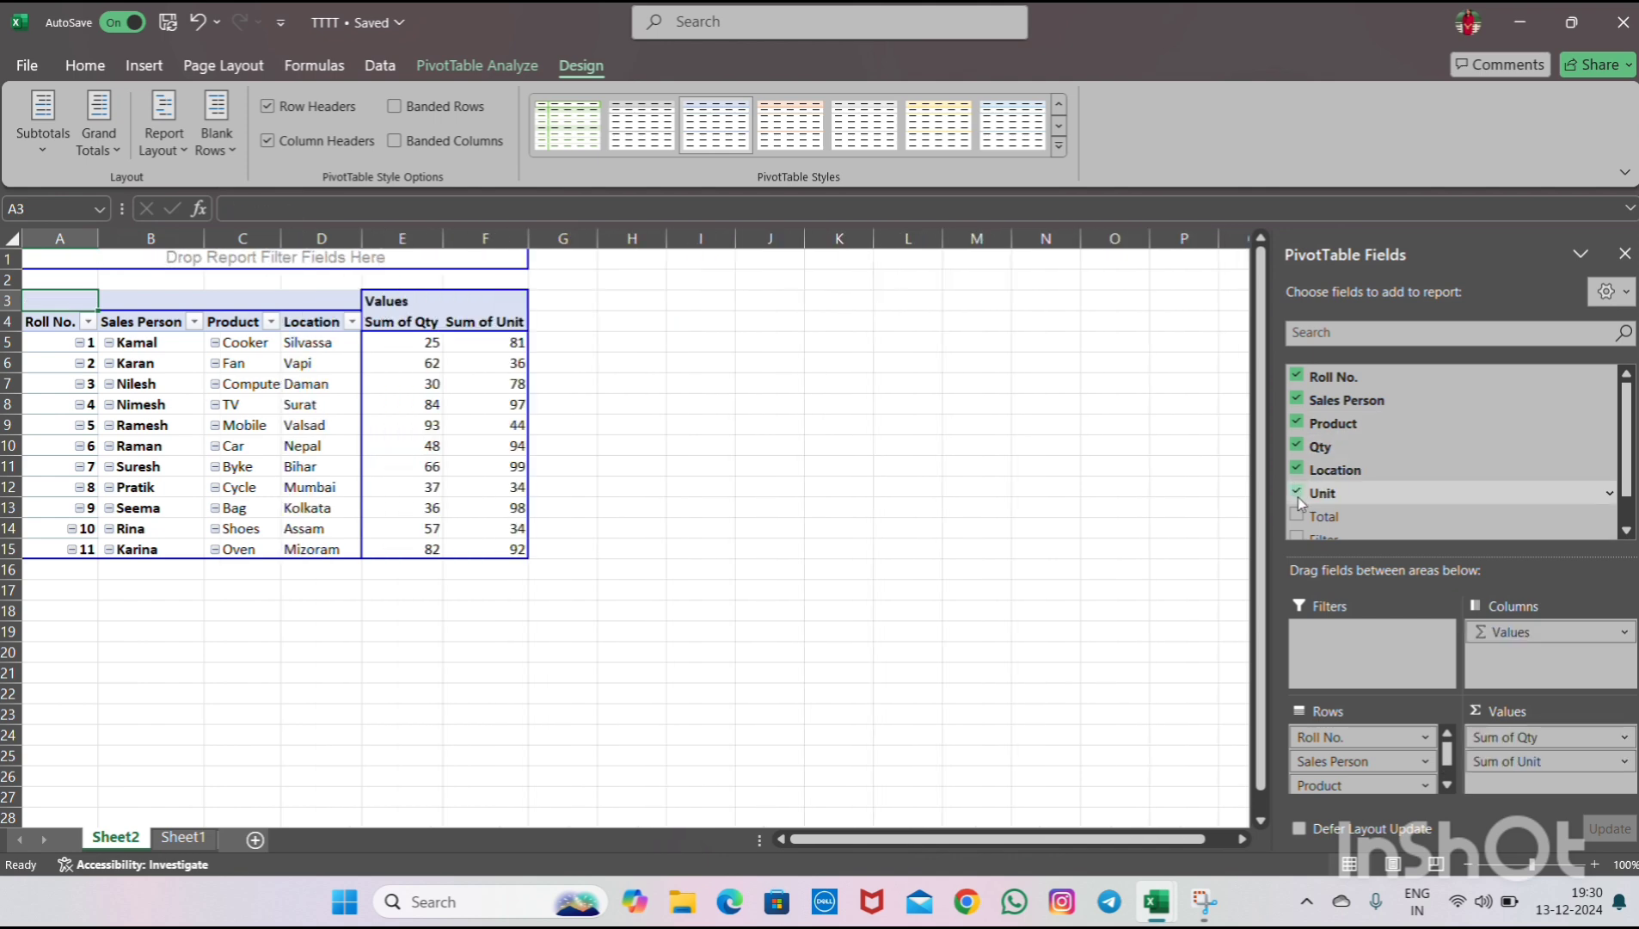
click(1297, 515)
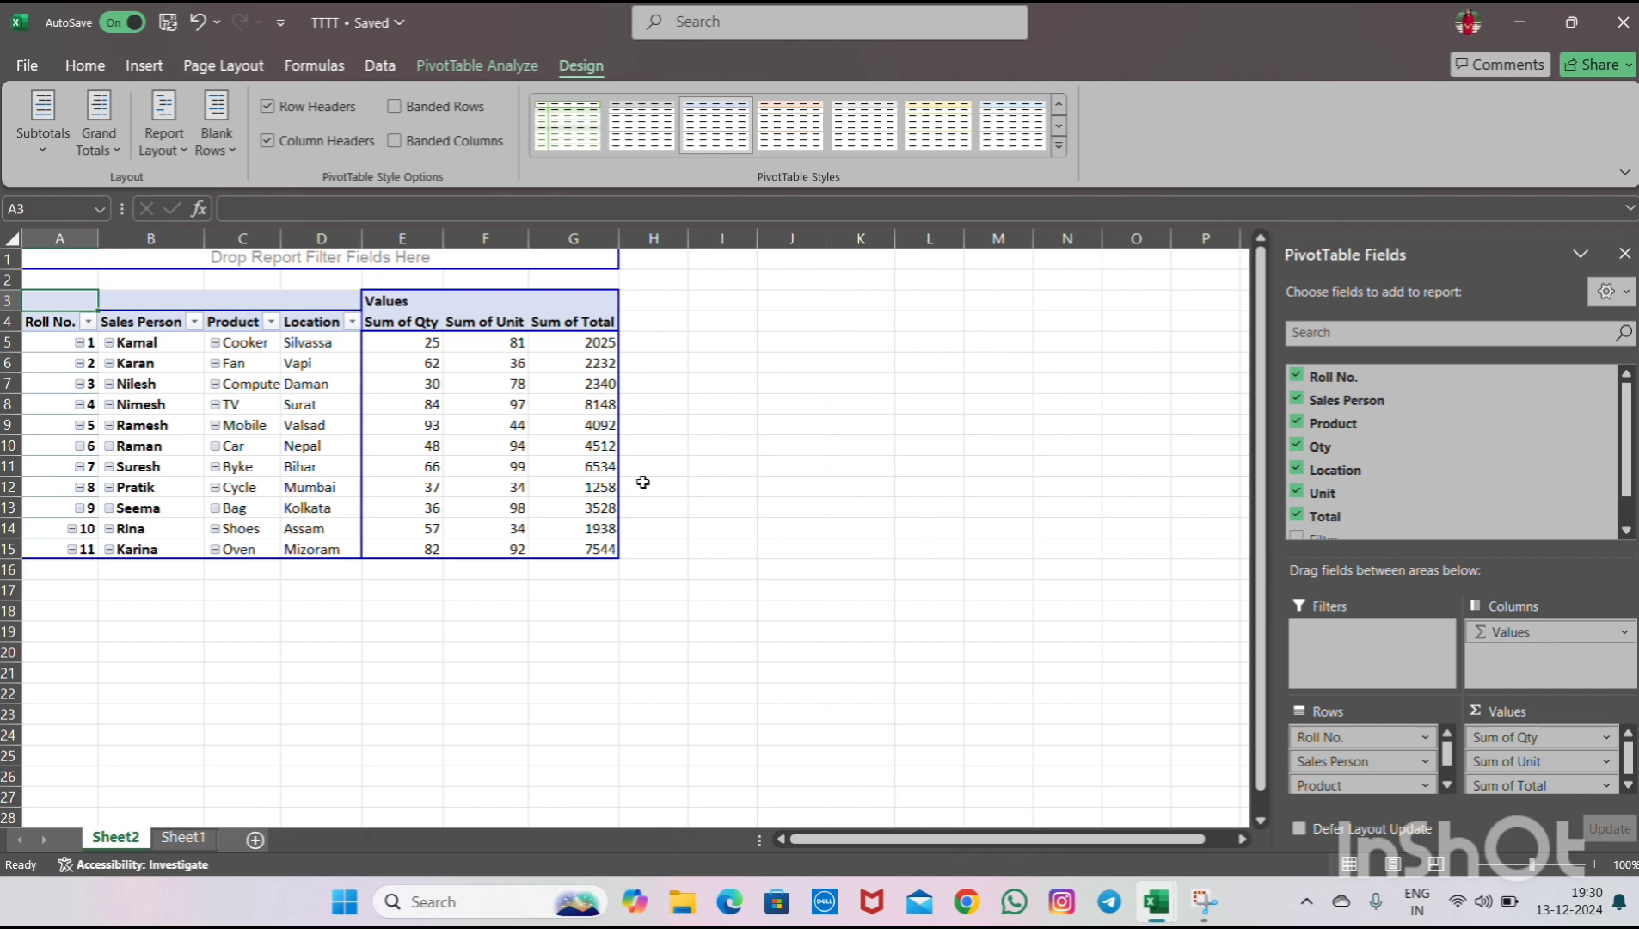
- Select the entire PivotTable and apply all borders to it
click(263, 381)
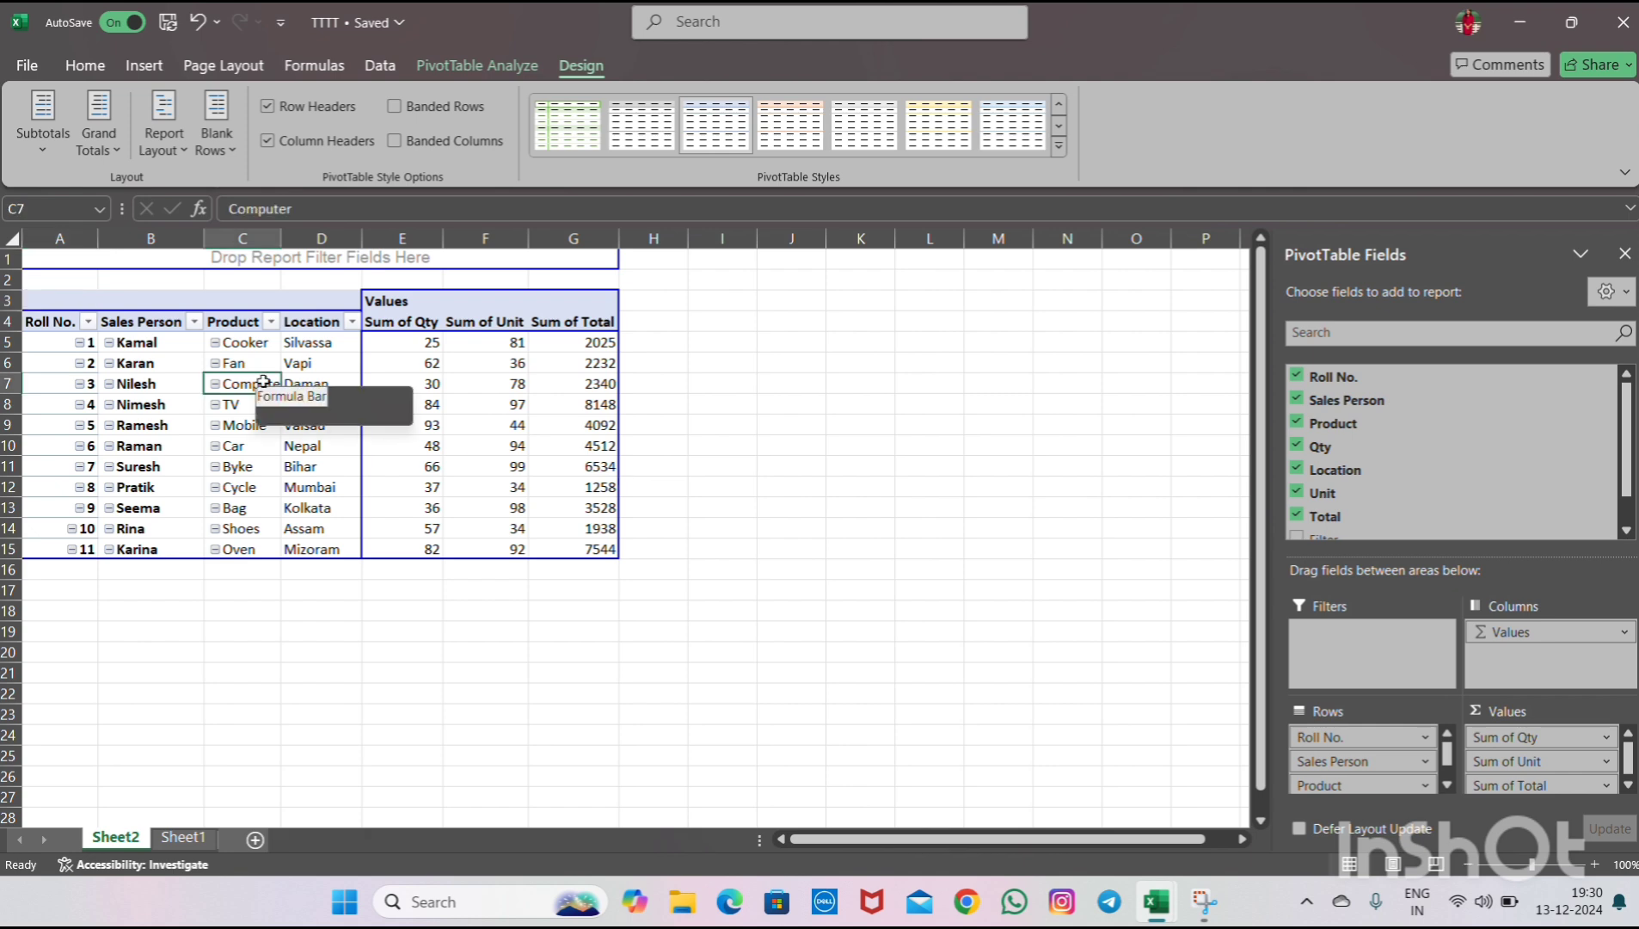
click(28, 295)
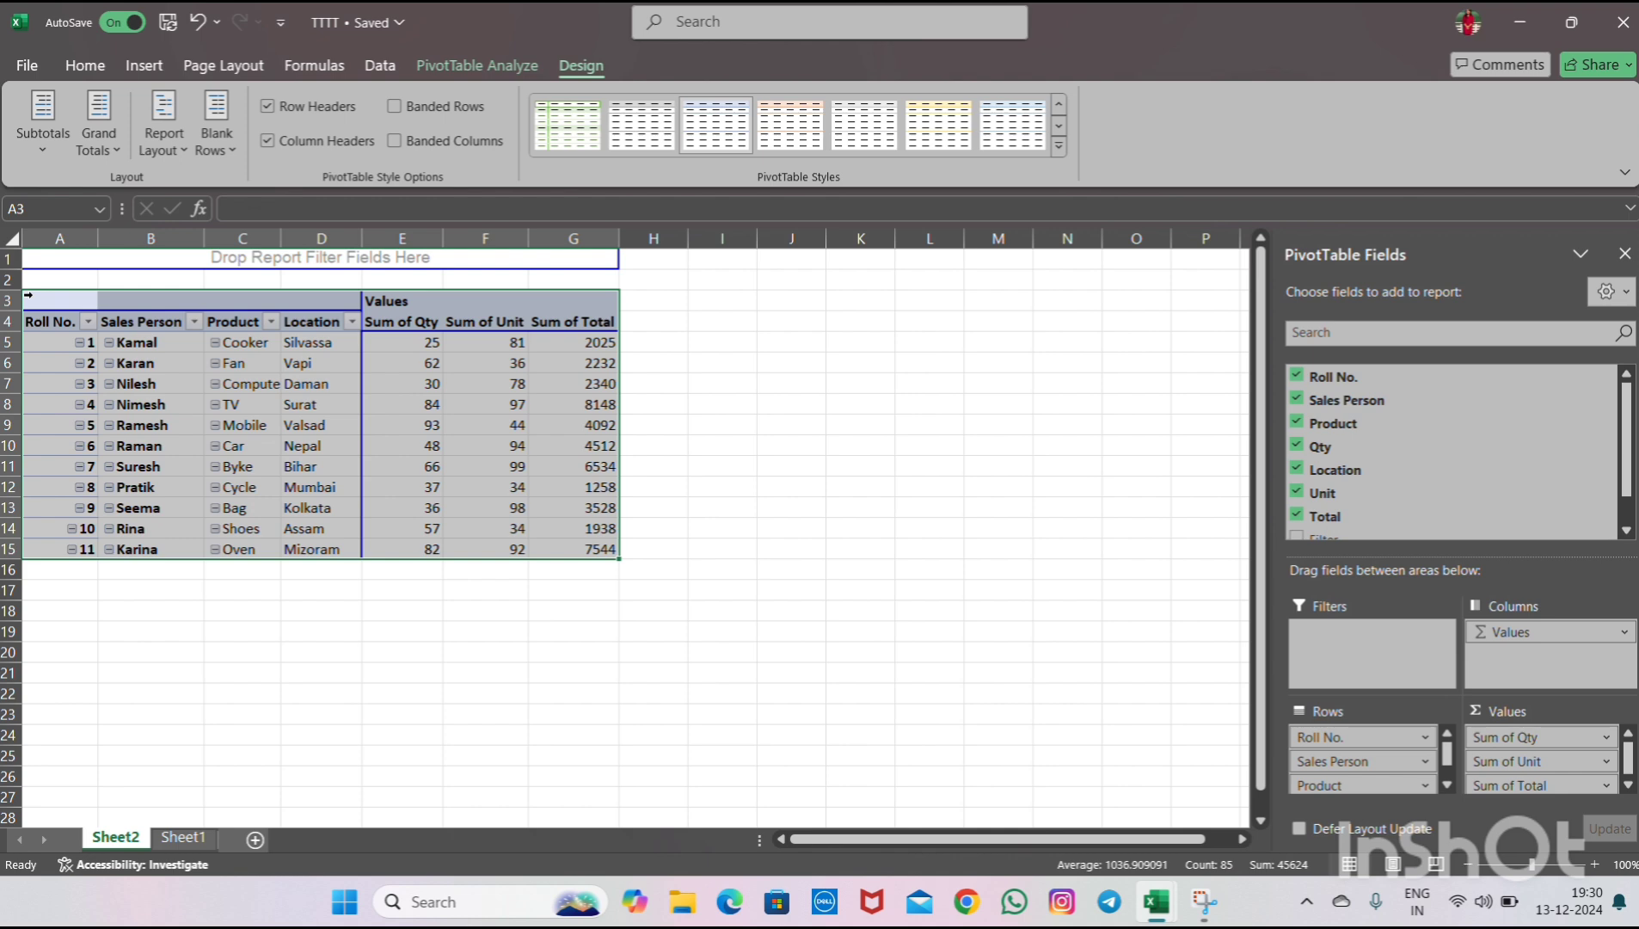
click(82, 66)
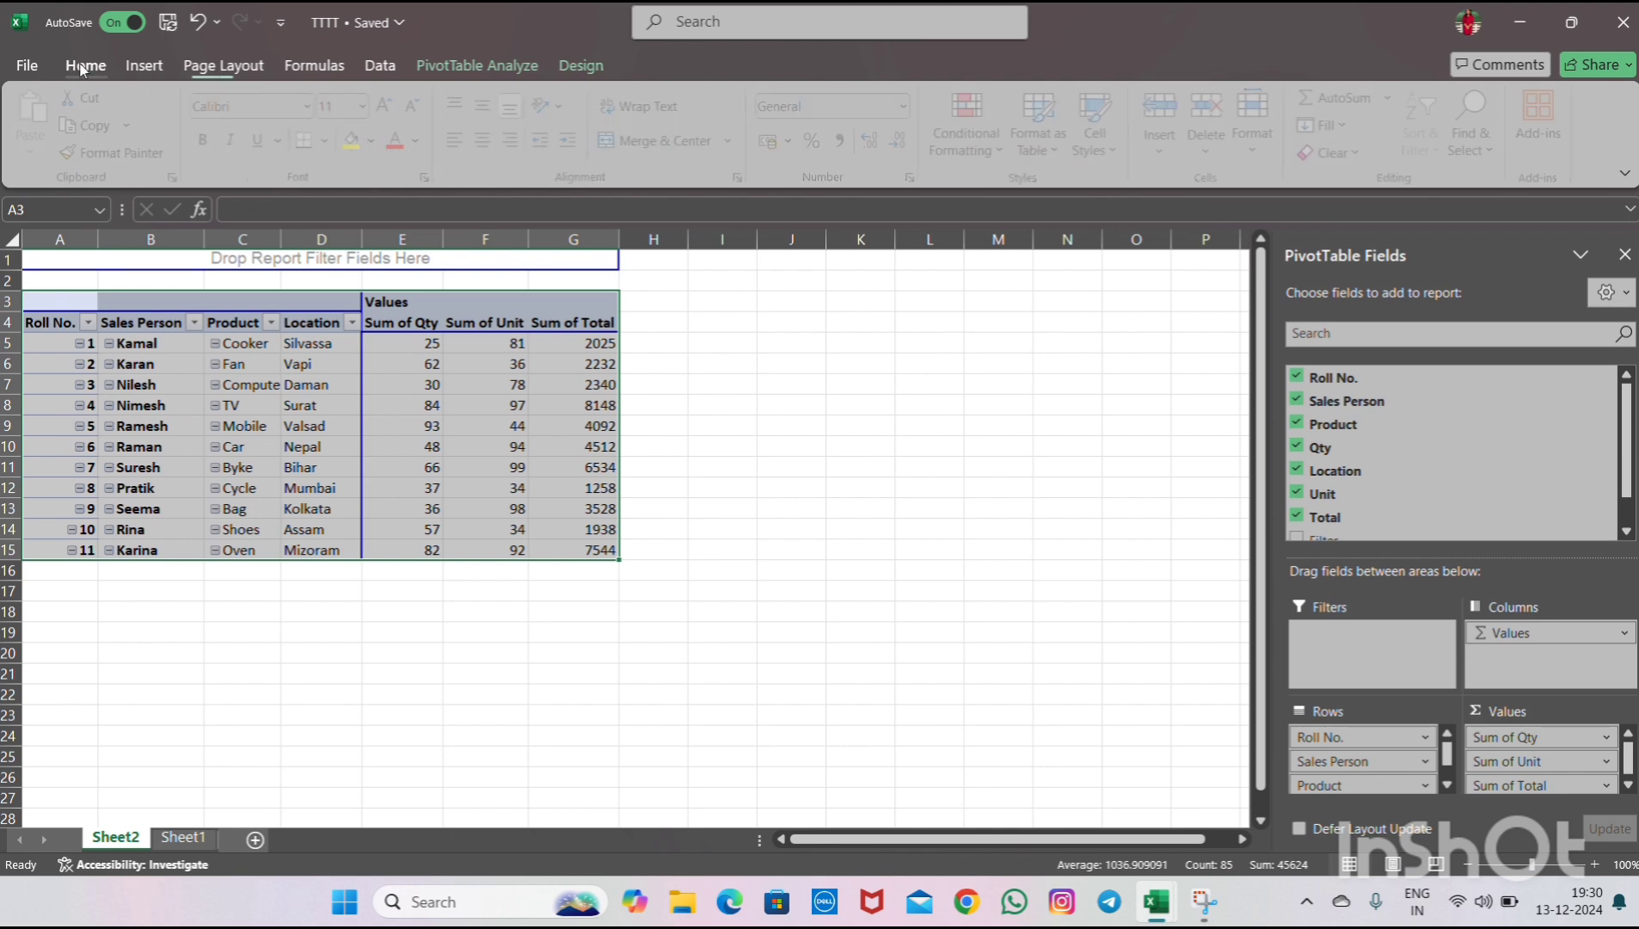
click(331, 142)
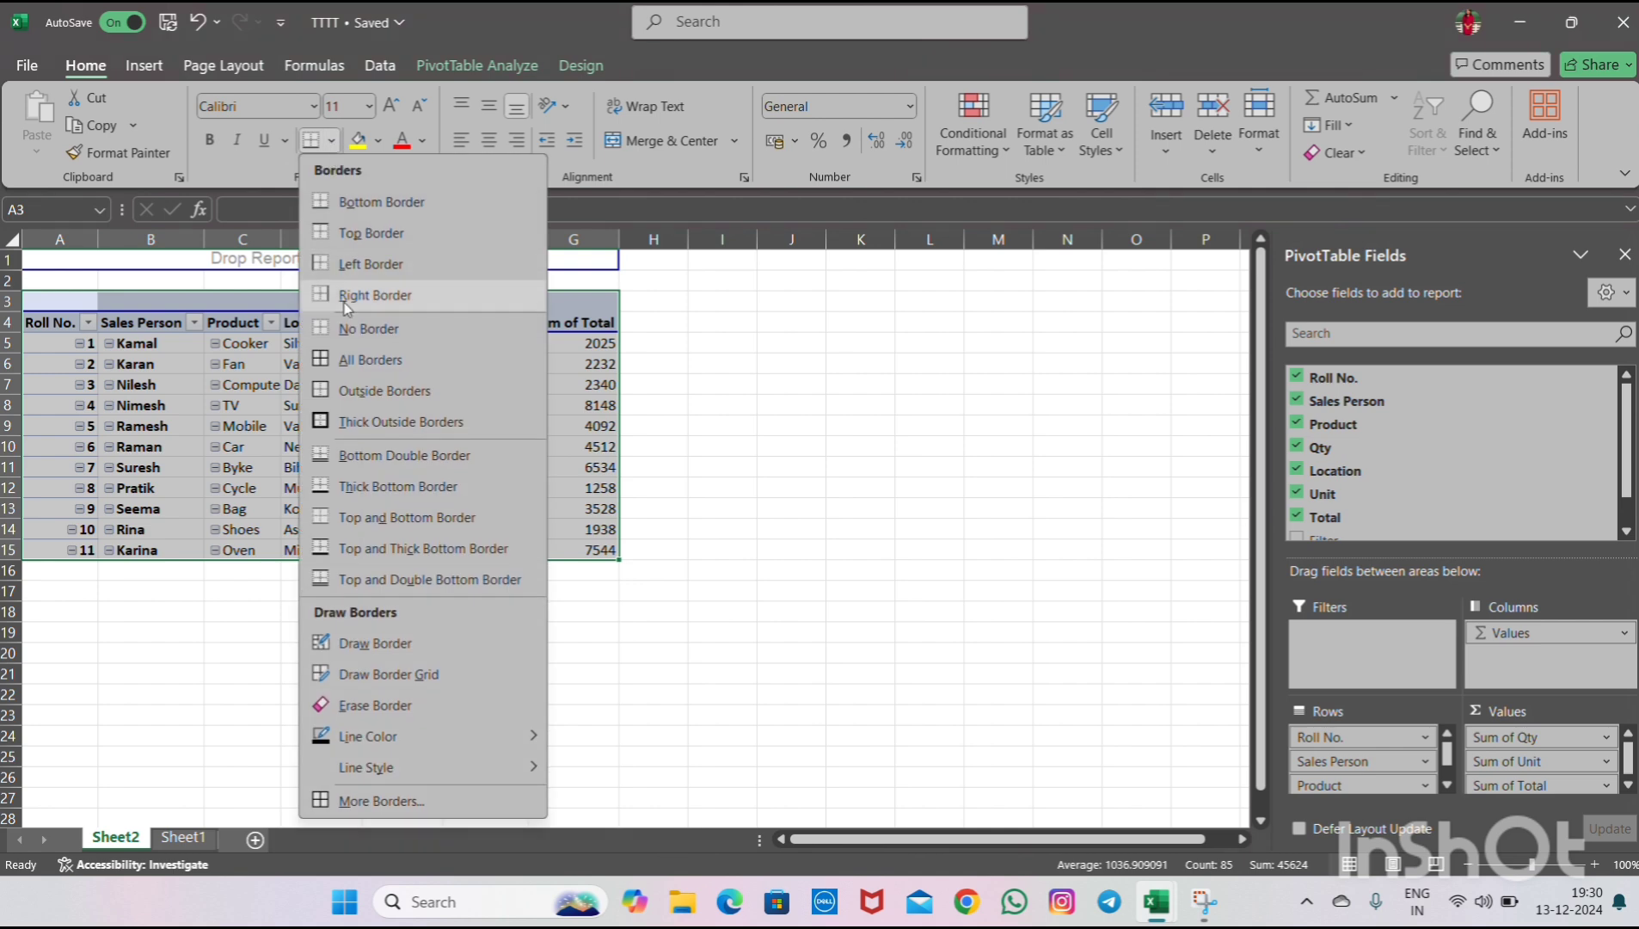
click(351, 356)
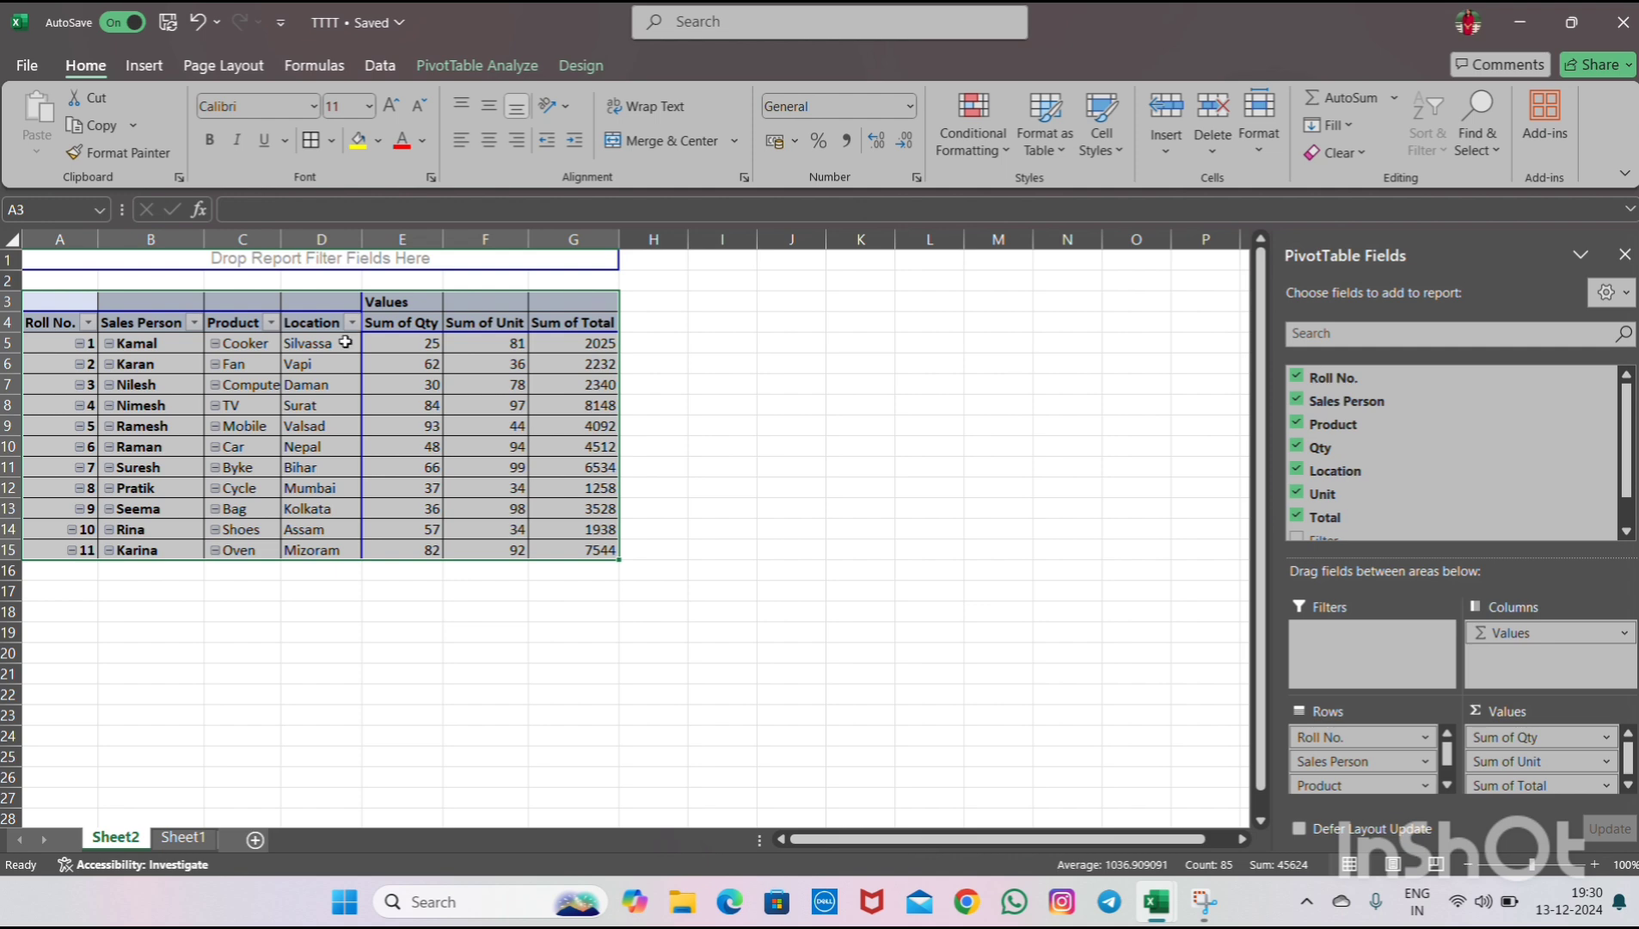
- Inspect the PivotTable's rows by selecting Sales Person and value cells
click(345, 342)
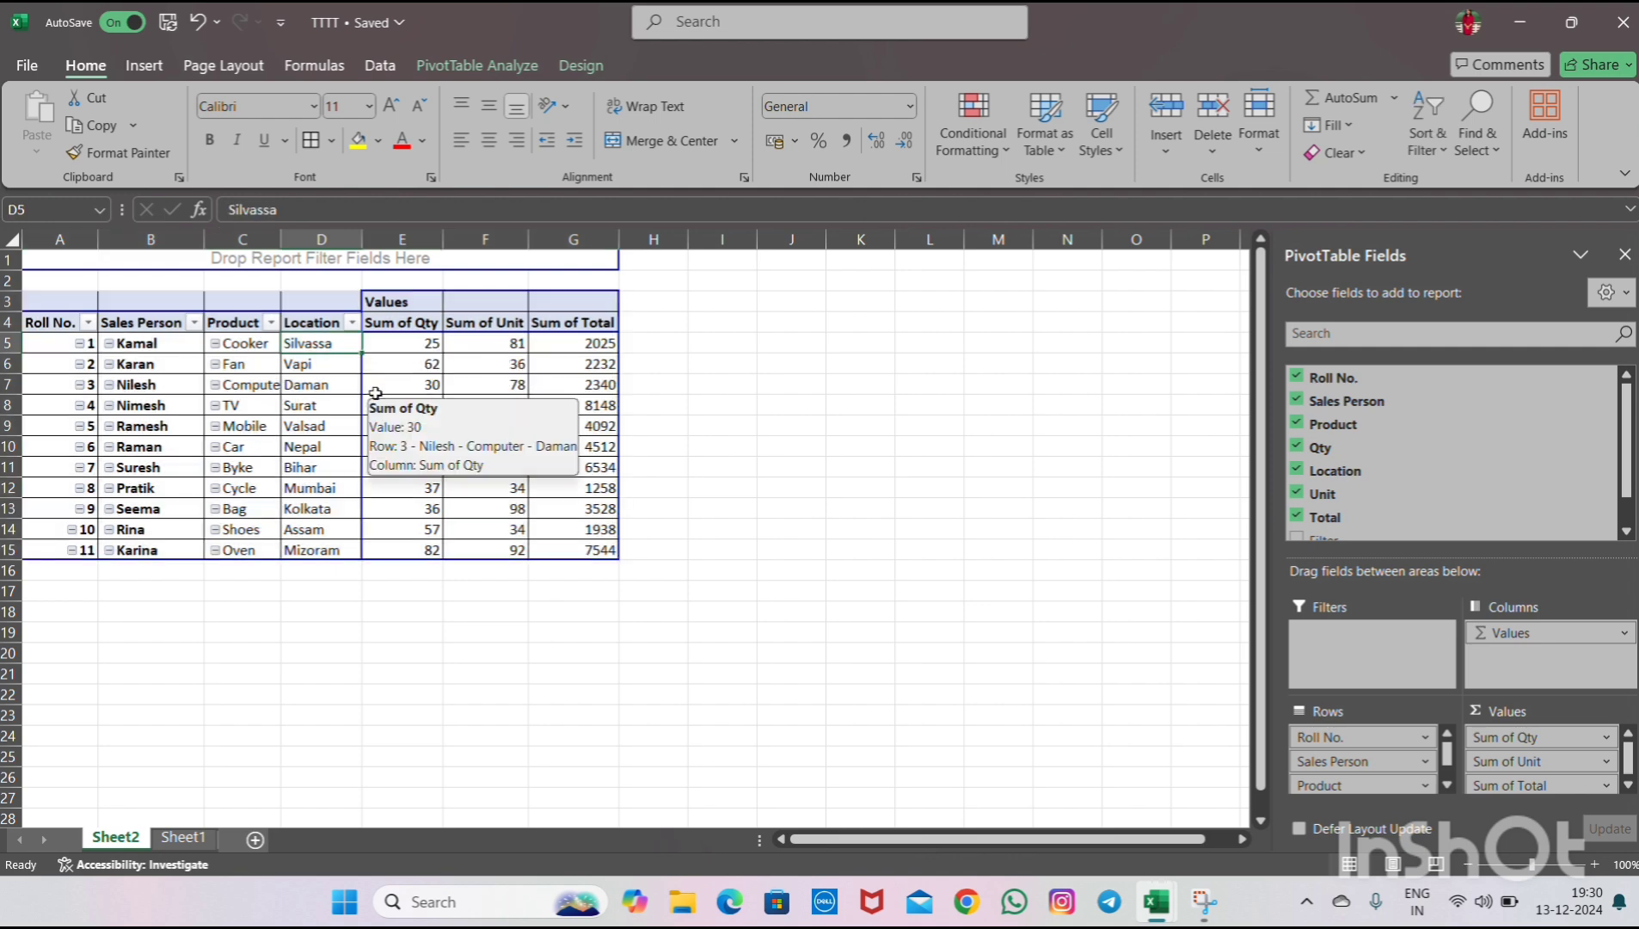
click(181, 347)
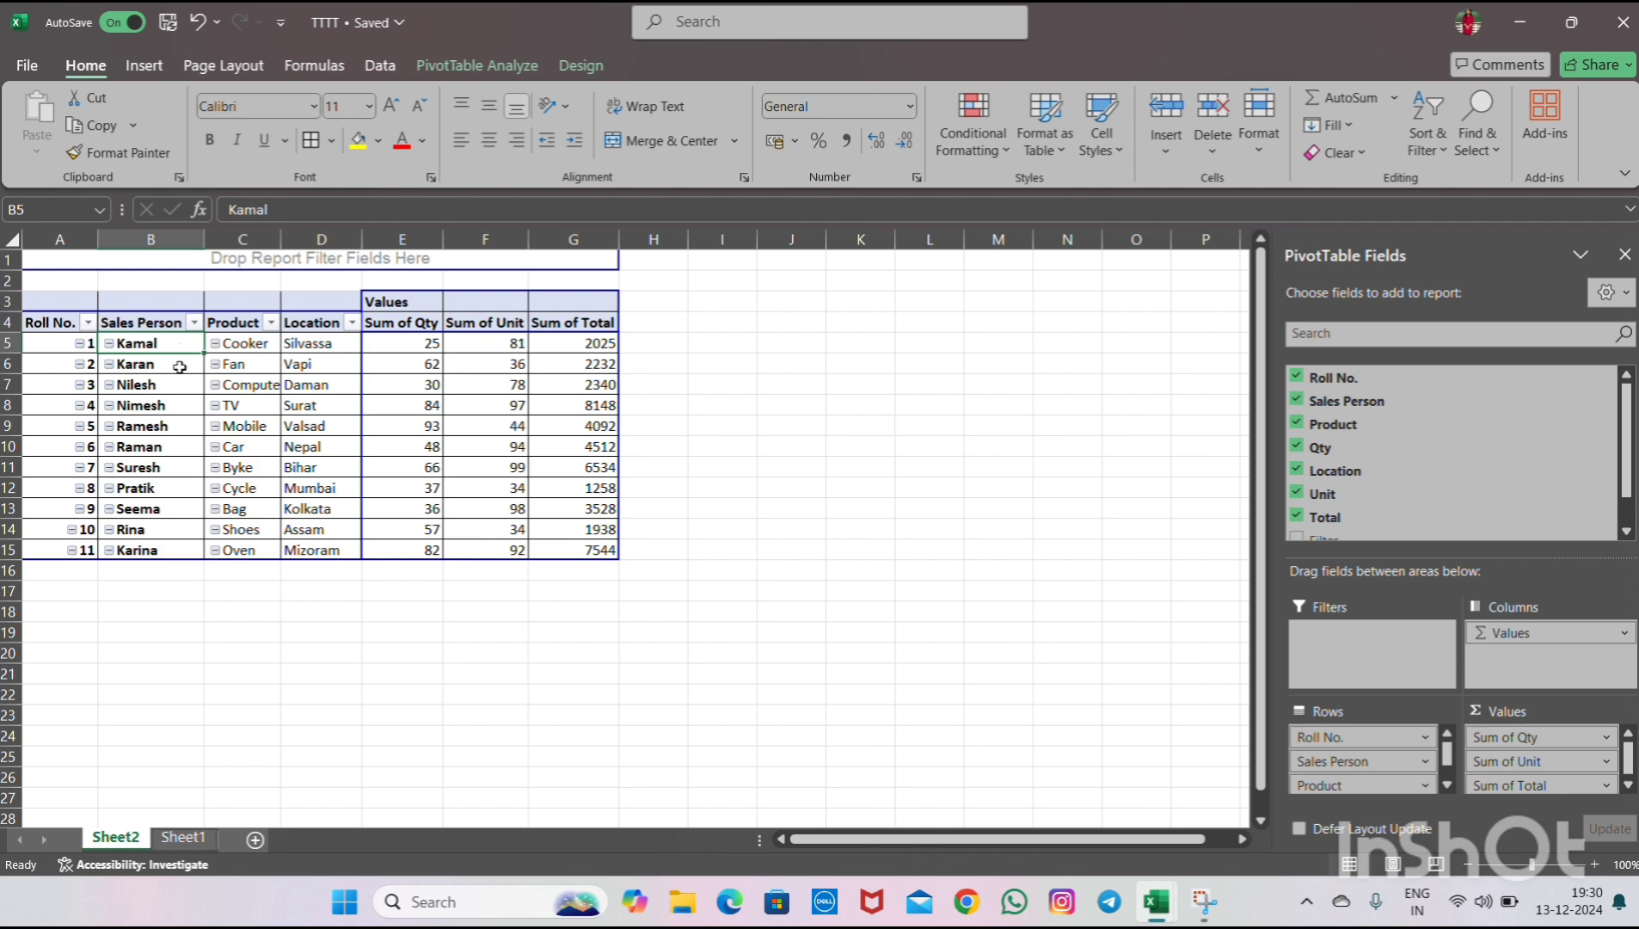
drag(172, 385, 169, 417)
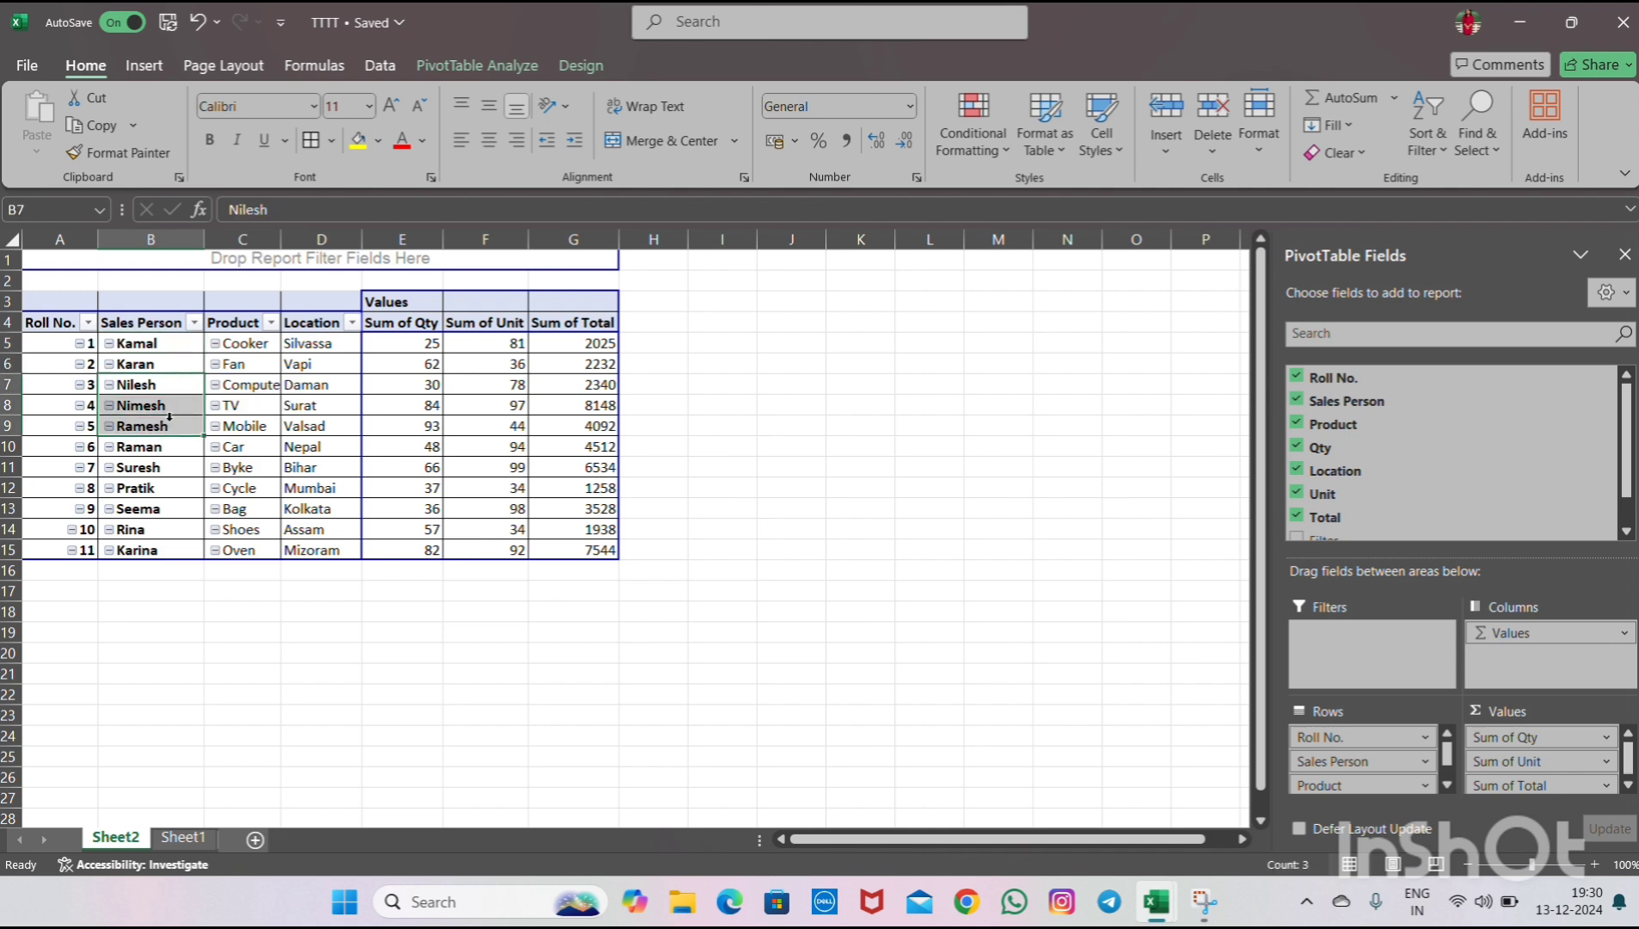
click(169, 417)
click(172, 454)
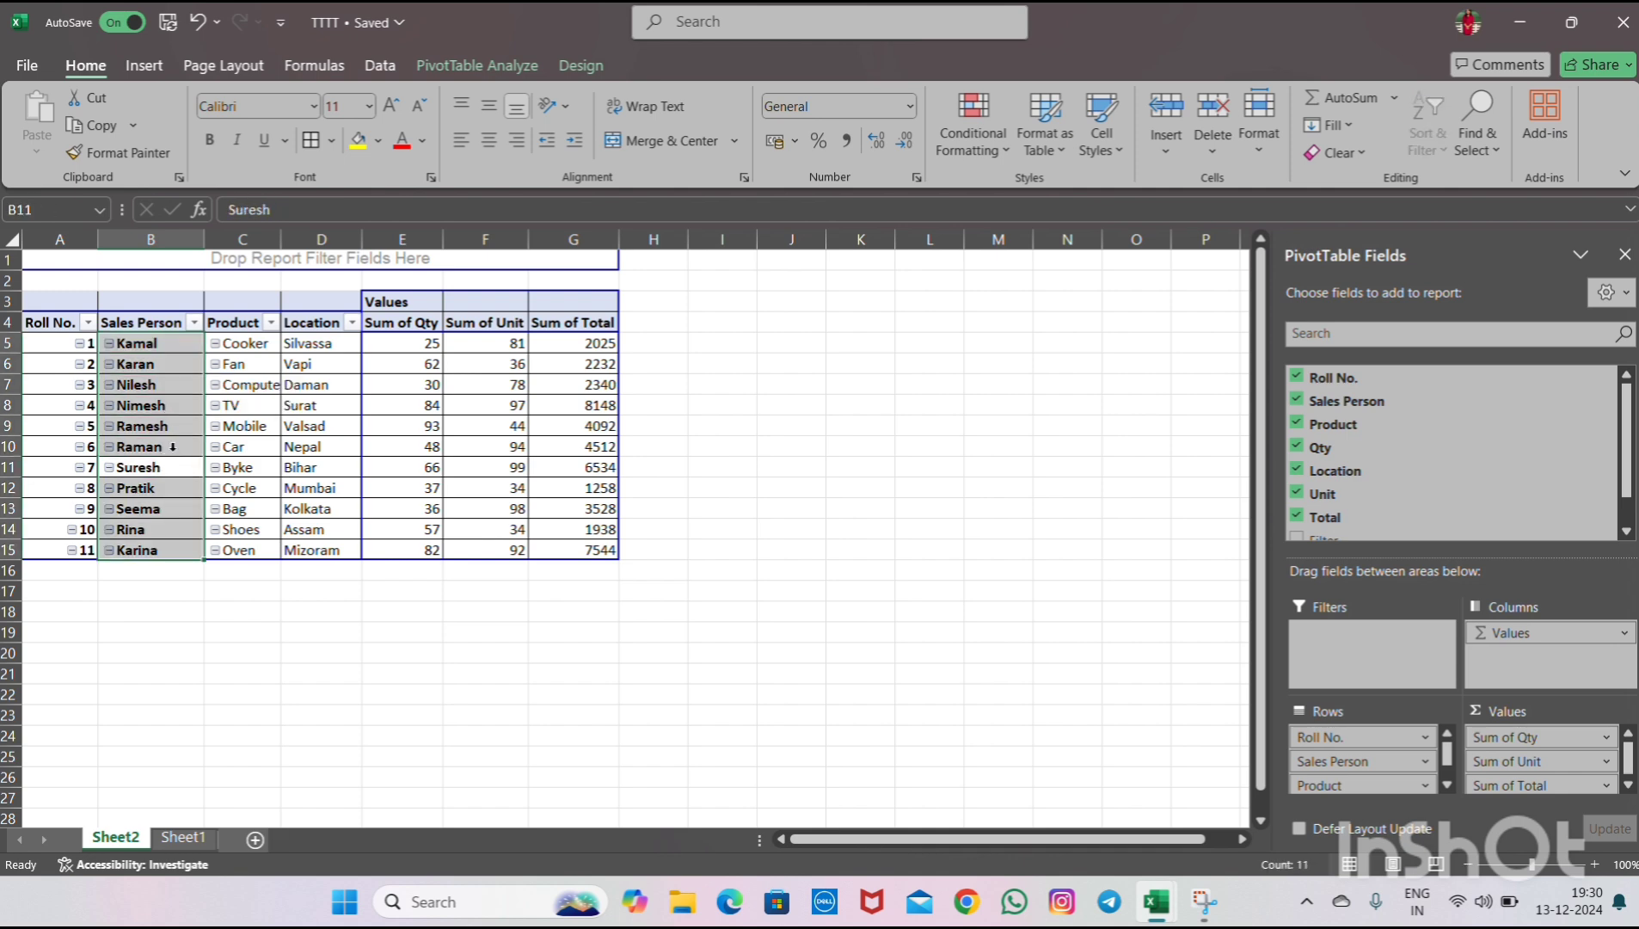
click(177, 366)
click(187, 458)
click(177, 468)
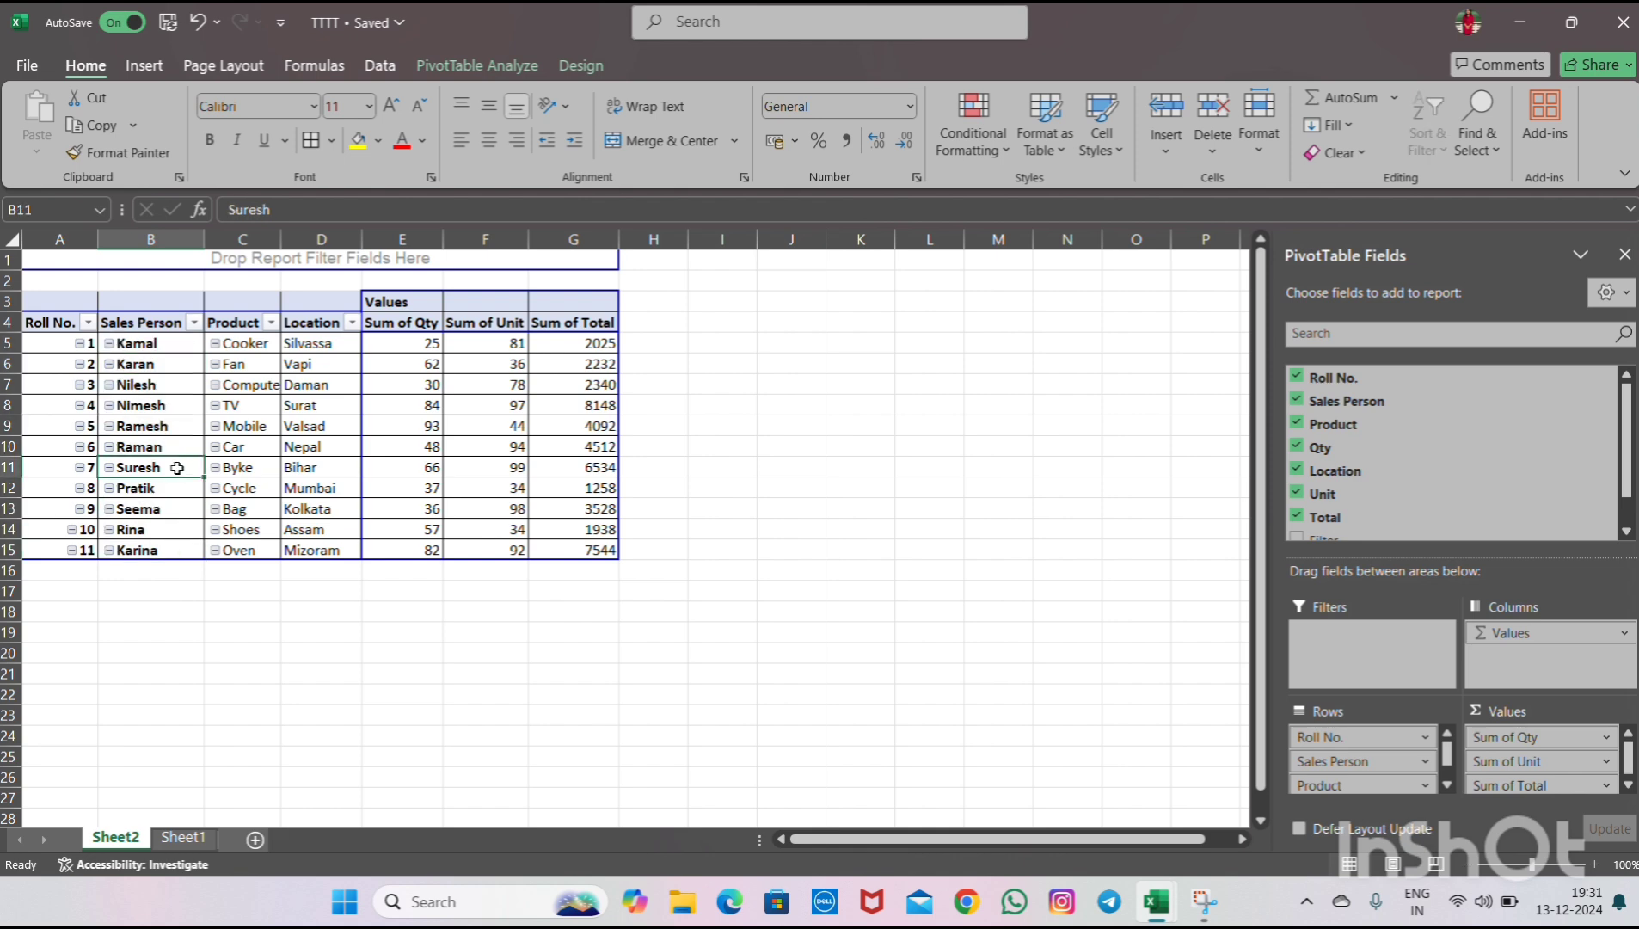
click(167, 510)
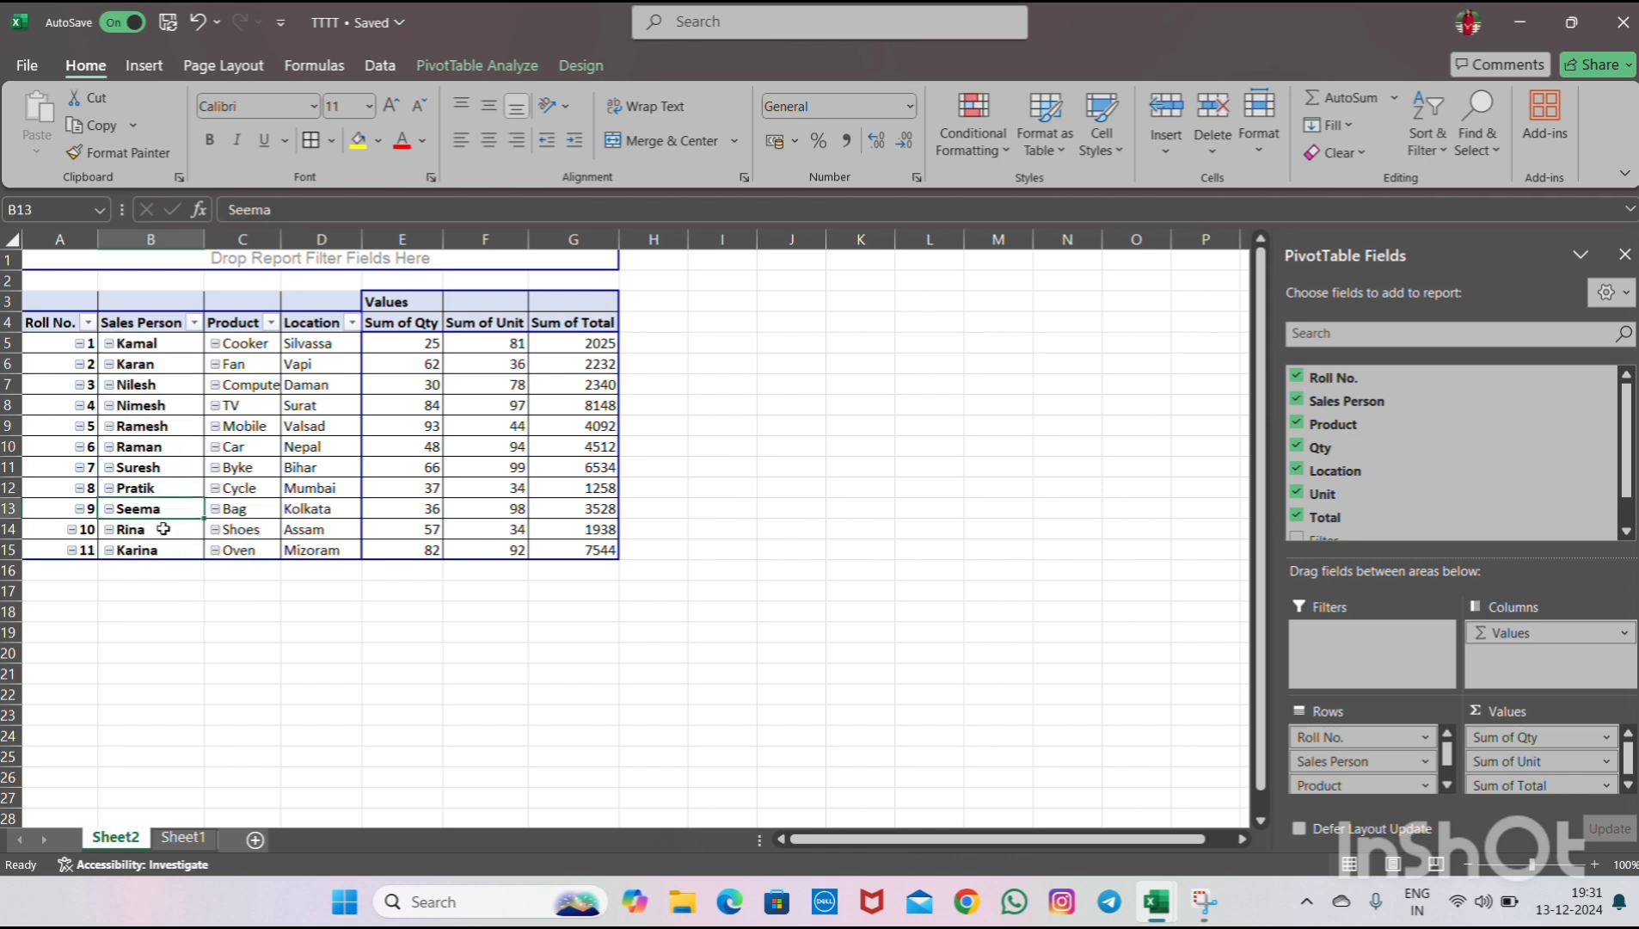
click(158, 343)
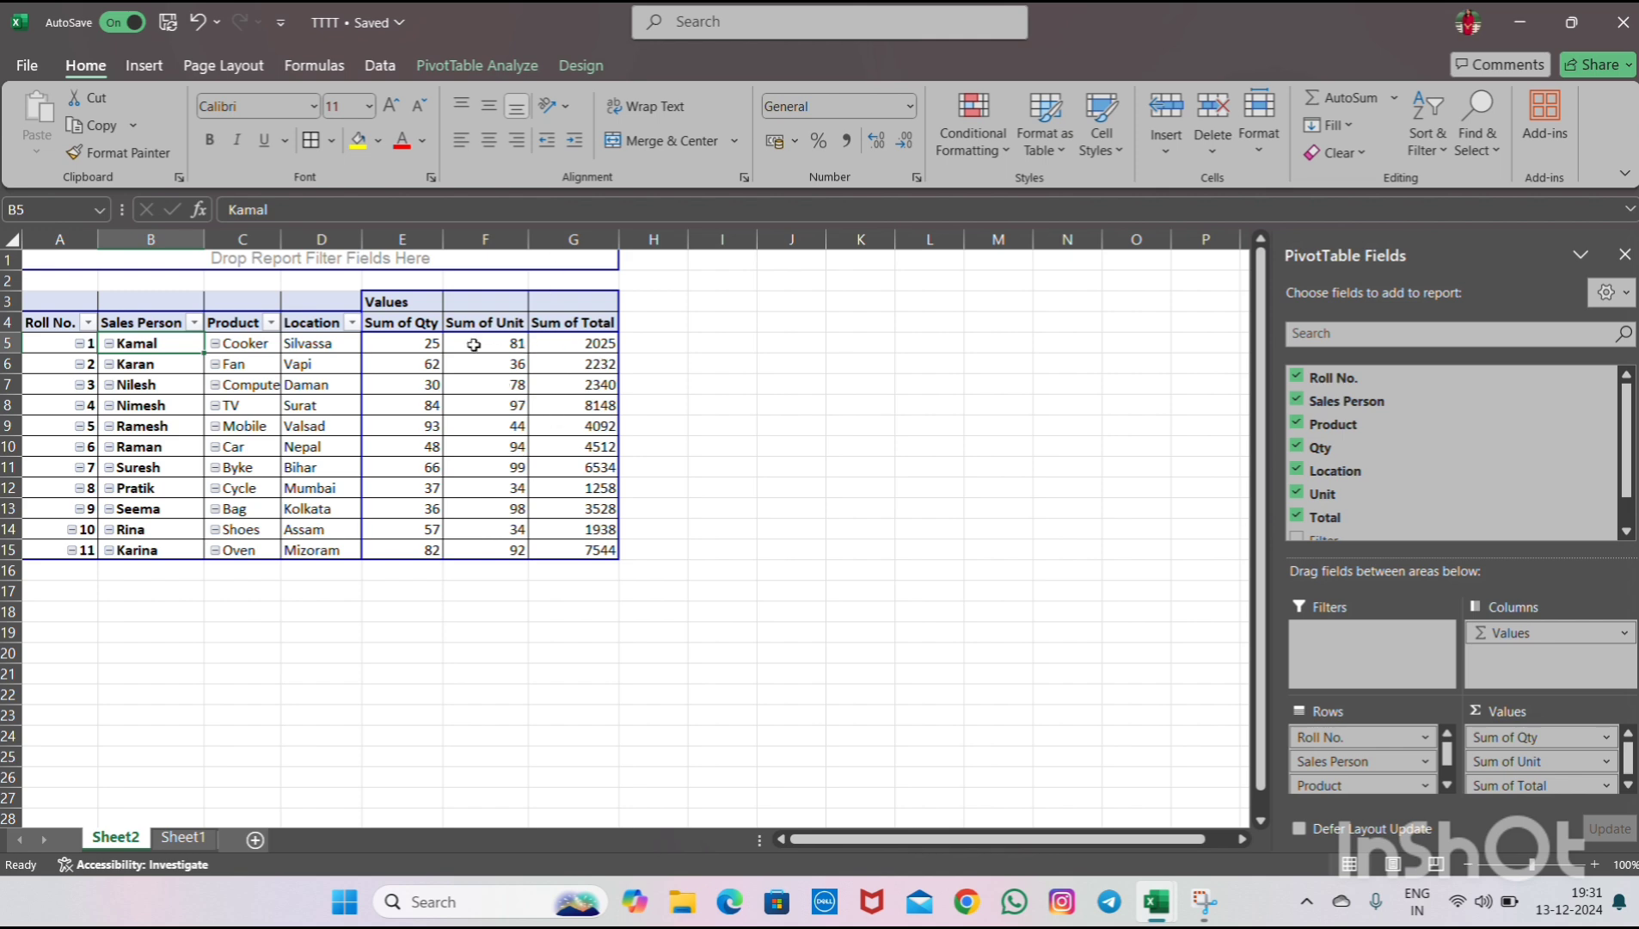
- Add the Filter field to the PivotTable's Filters area
click(496, 69)
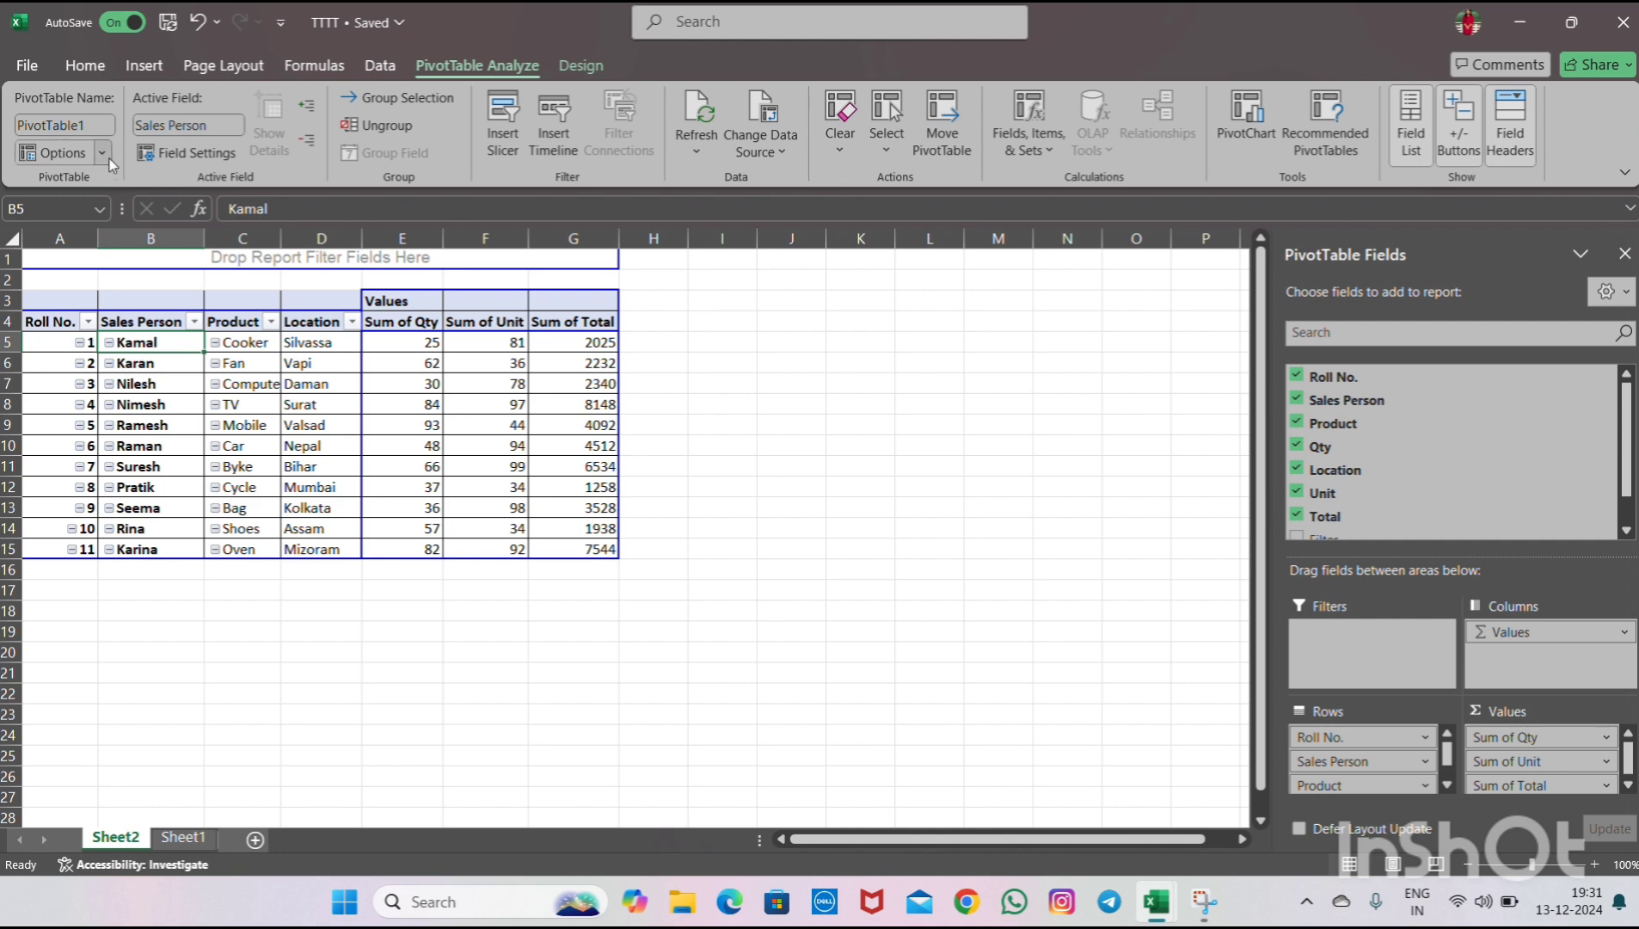
click(431, 365)
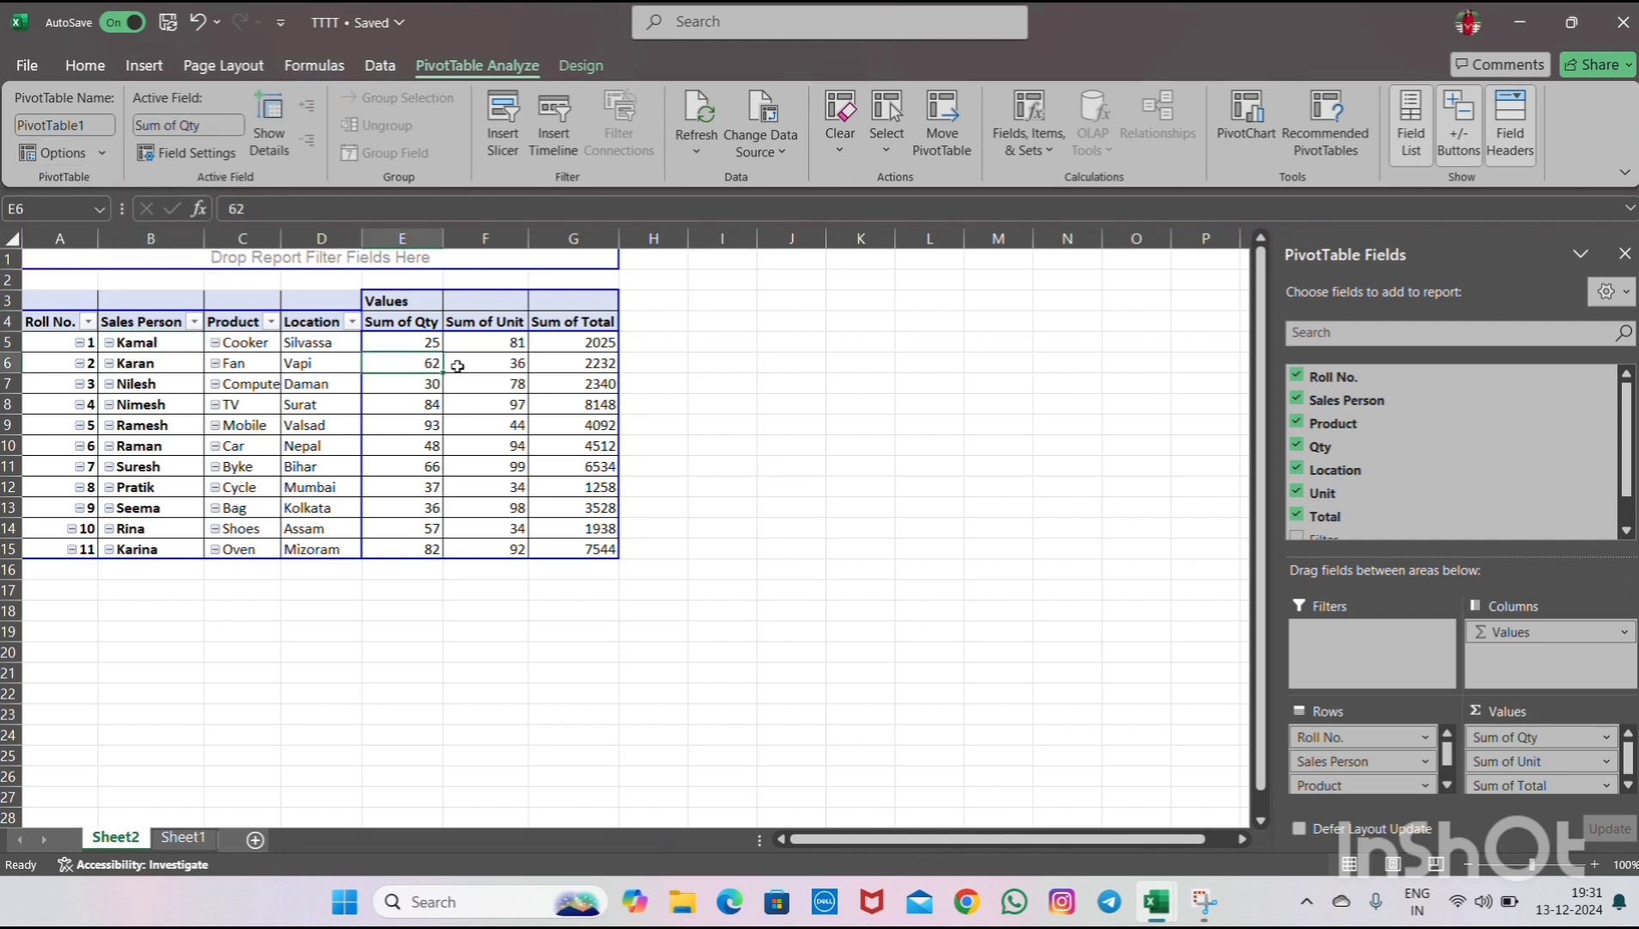
scroll(1376, 515, down, 2)
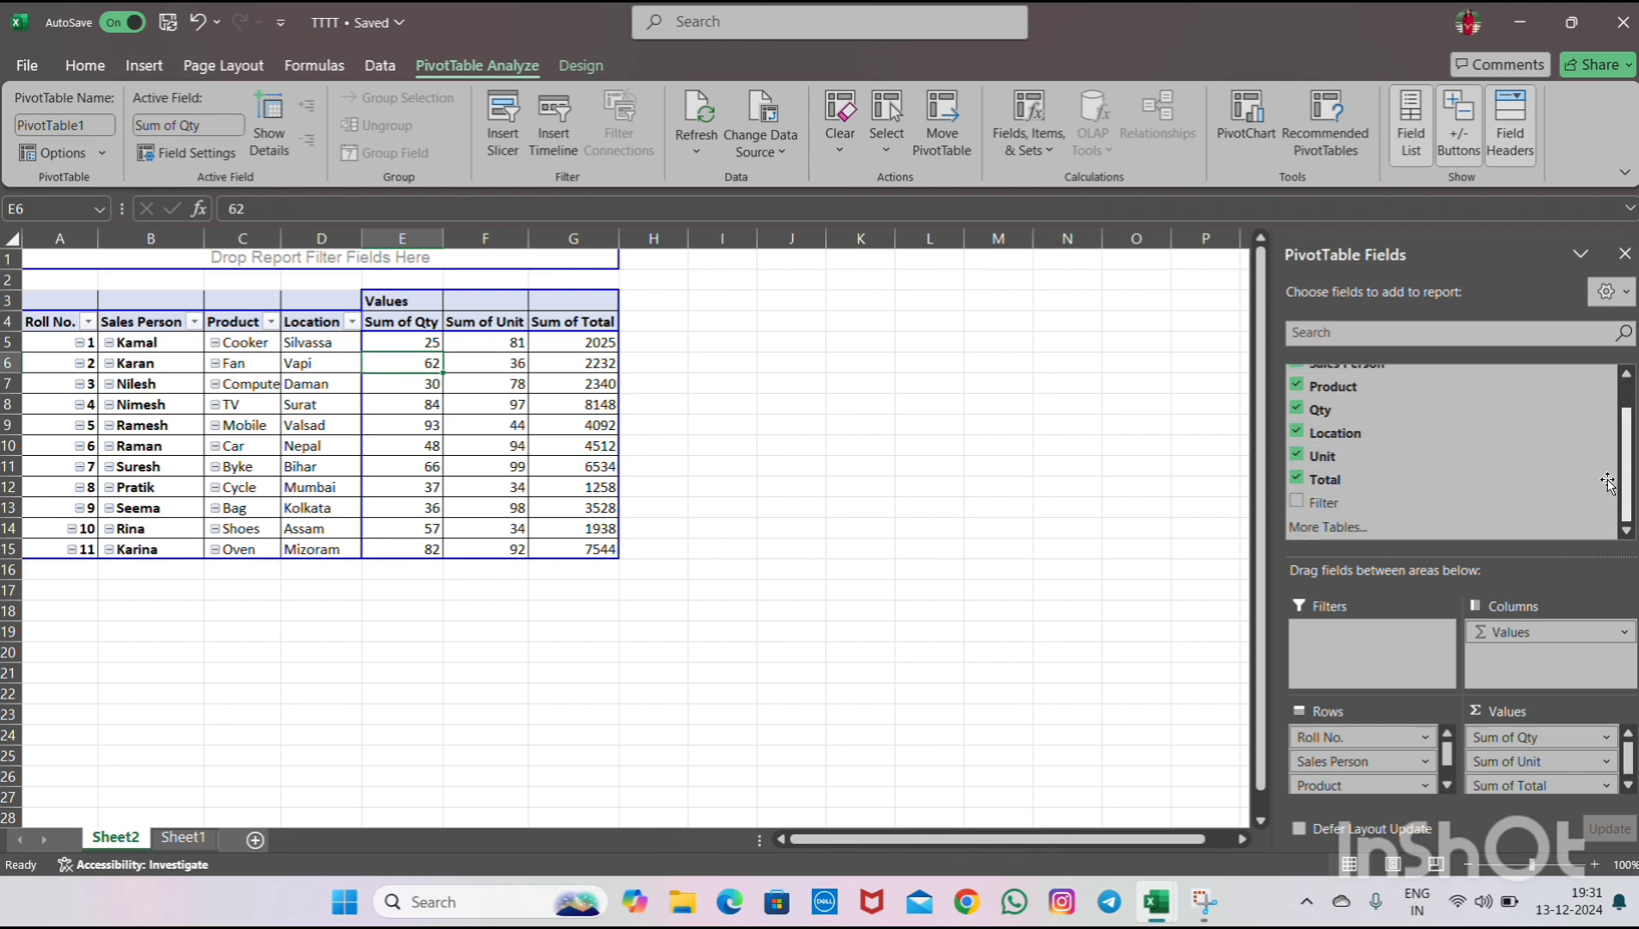
scroll(1316, 495, down, 1)
drag(1302, 507, 1324, 645)
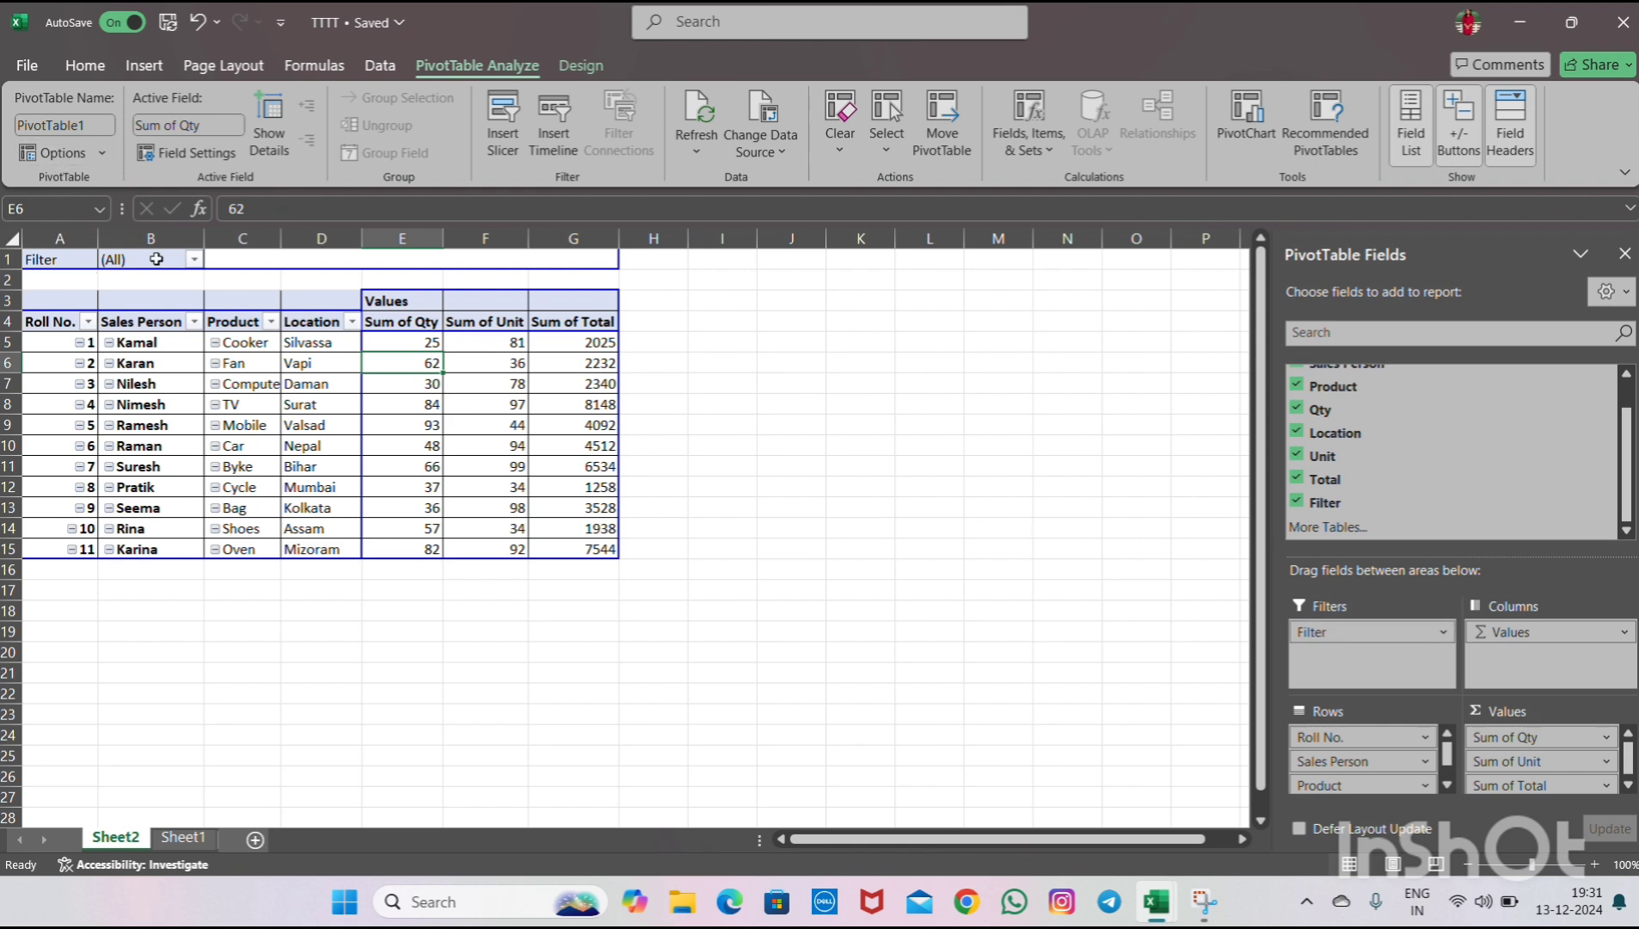
- Enable Select Multiple Items in the Filter report filter, keeping all names selected
click(194, 260)
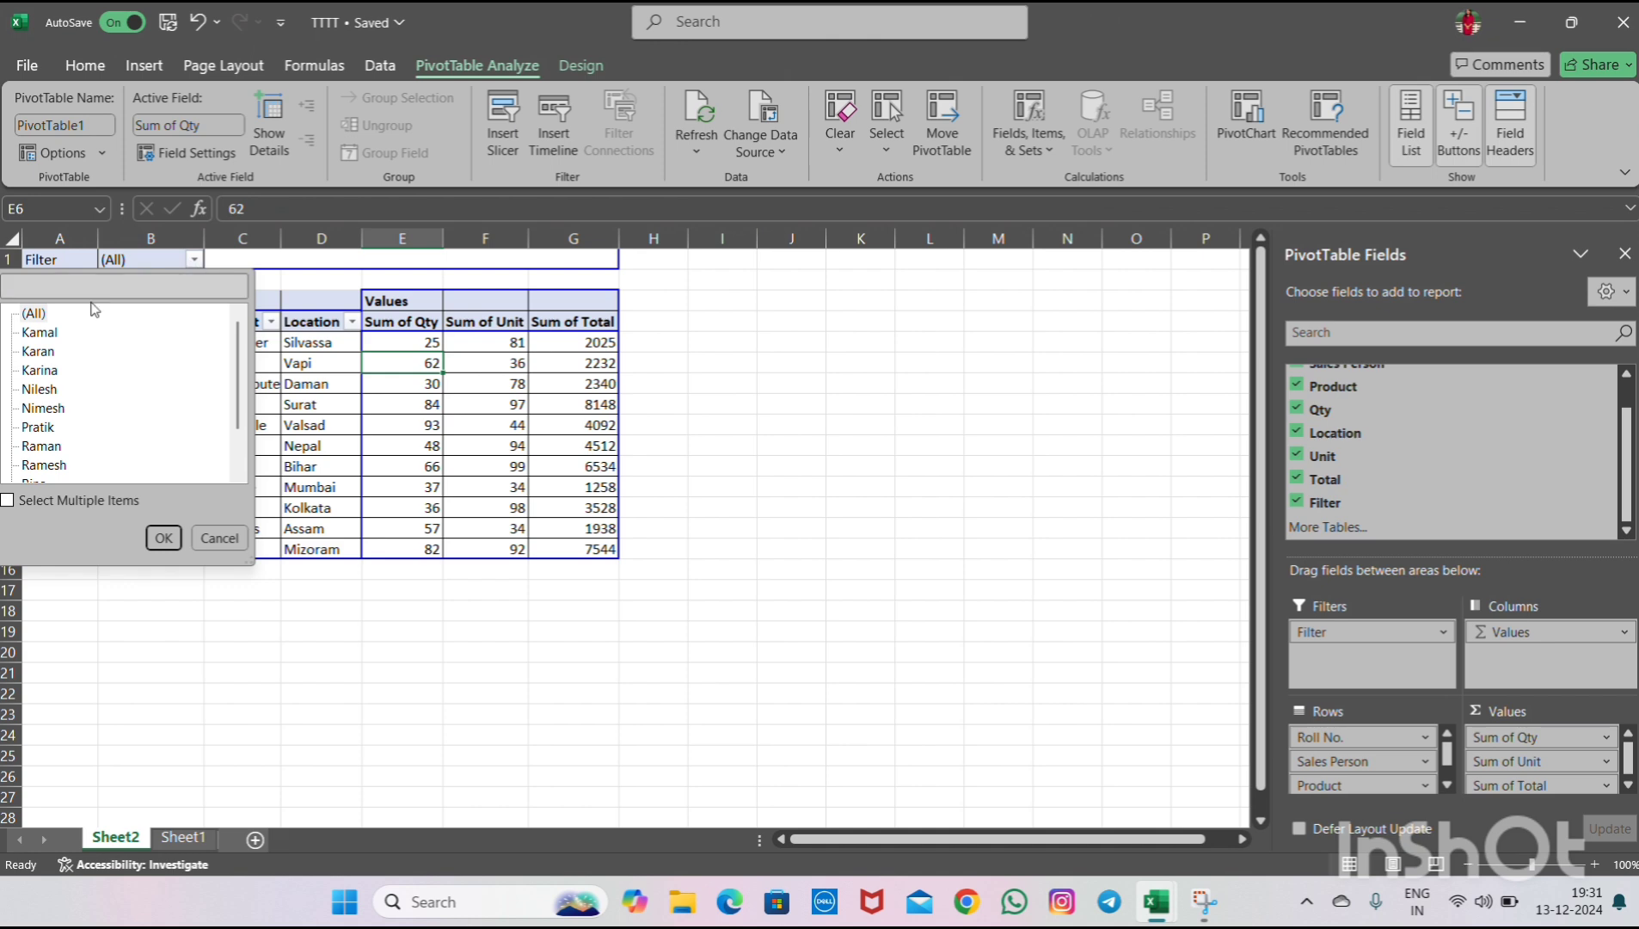
click(33, 317)
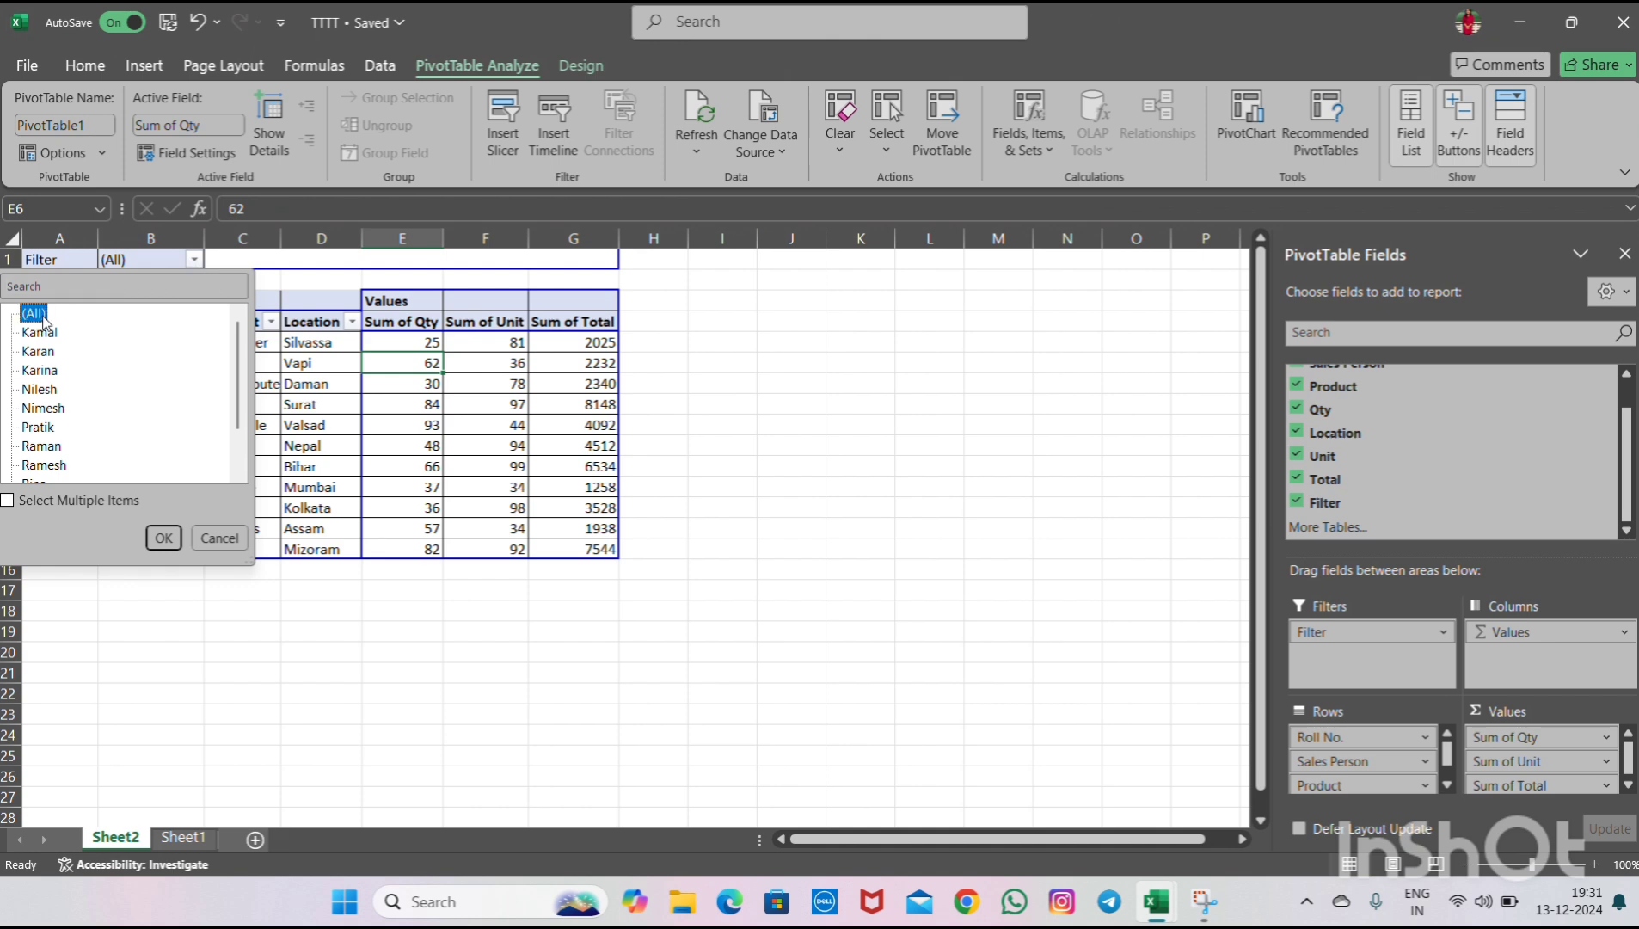
scroll(240, 376, down, 1)
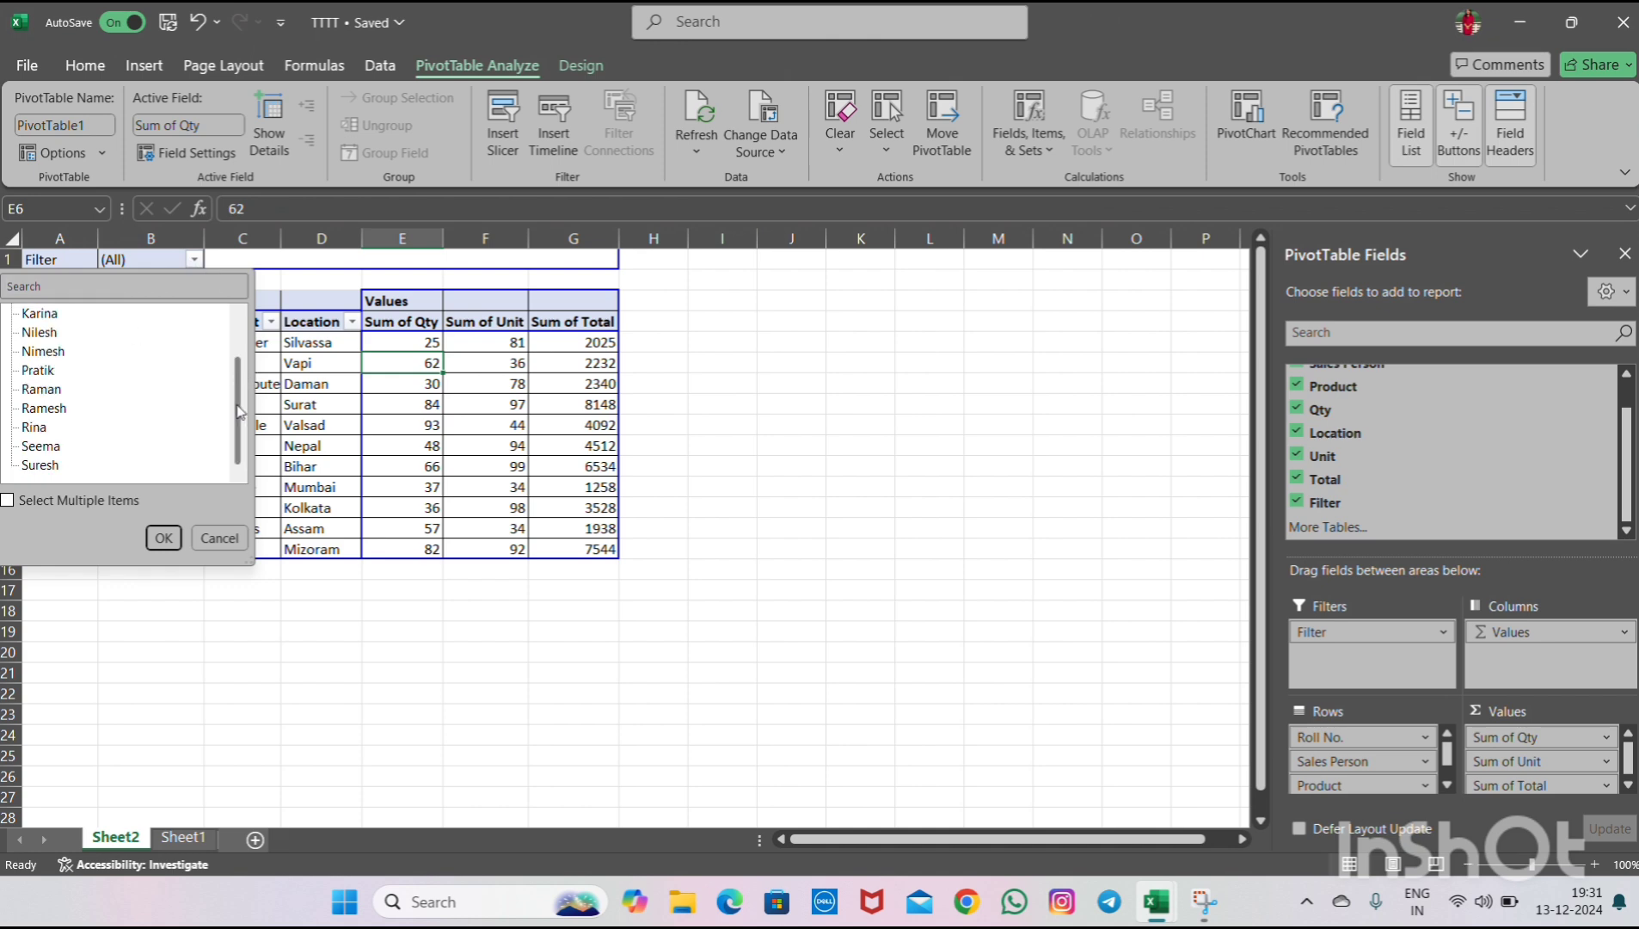
click(8, 501)
click(164, 539)
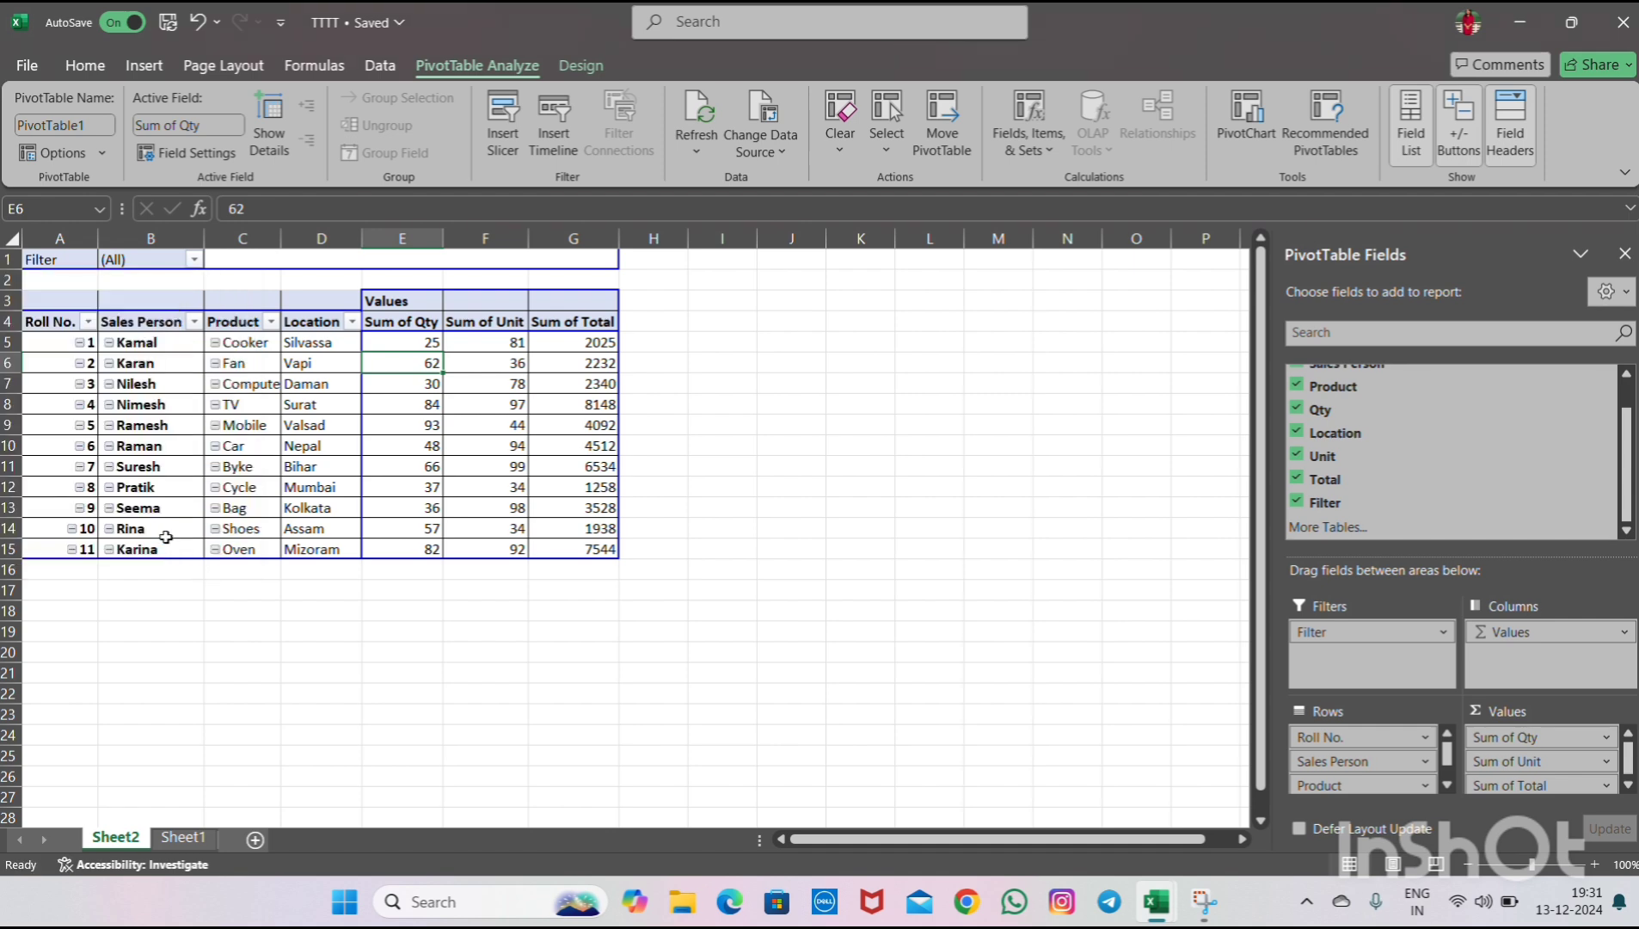
click(192, 393)
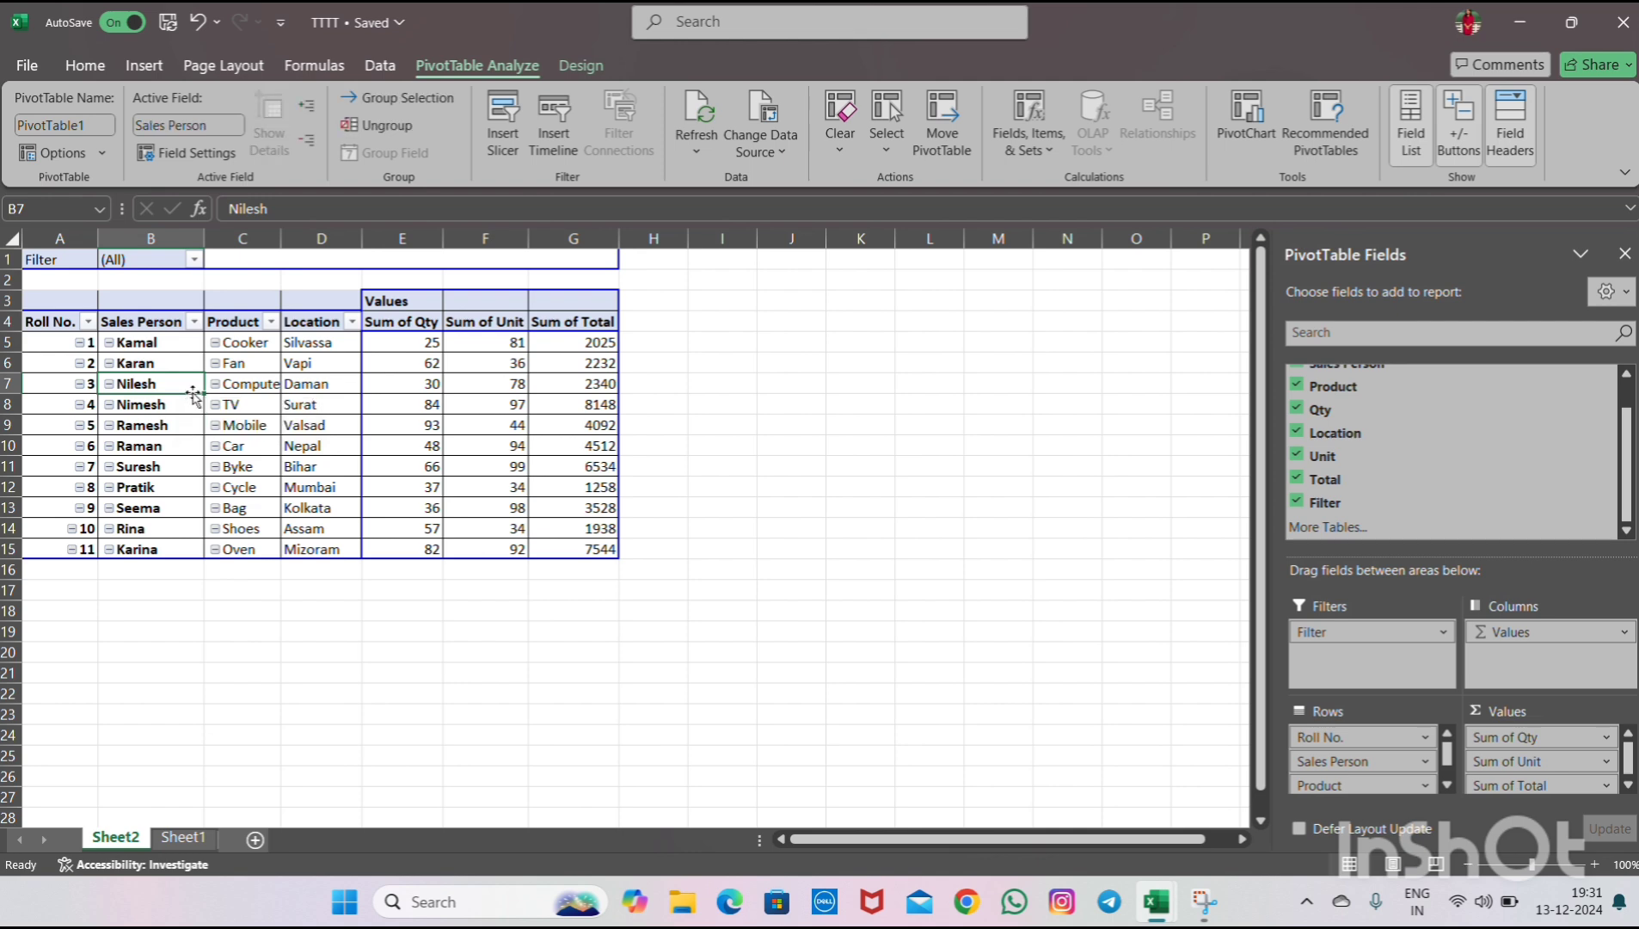
click(196, 260)
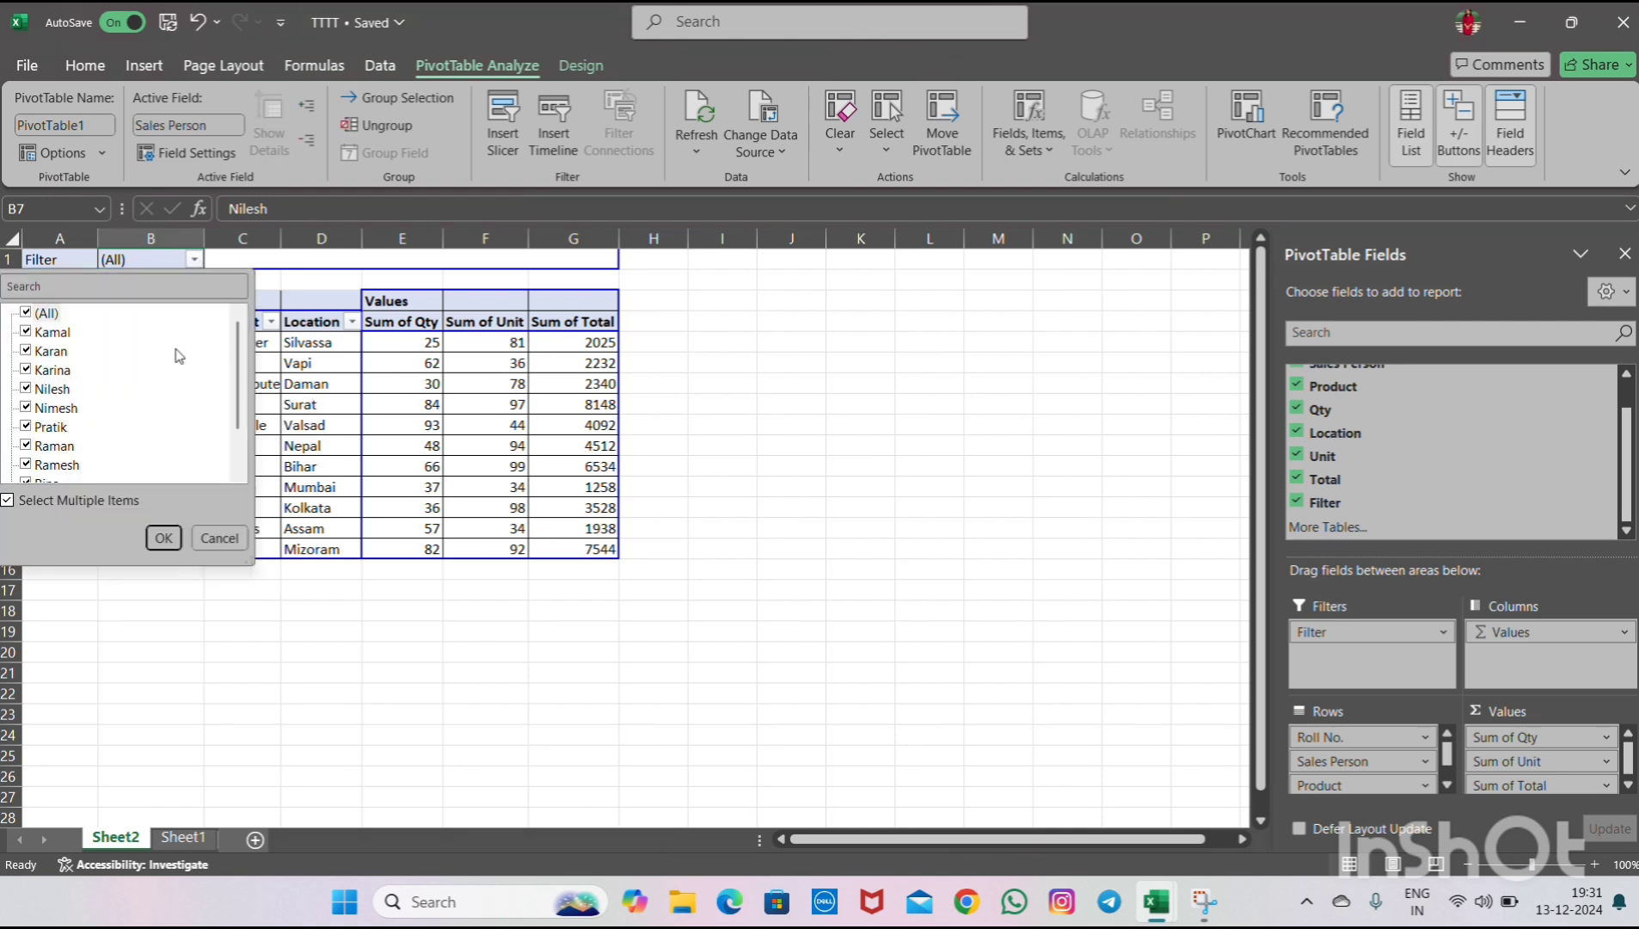
click(168, 539)
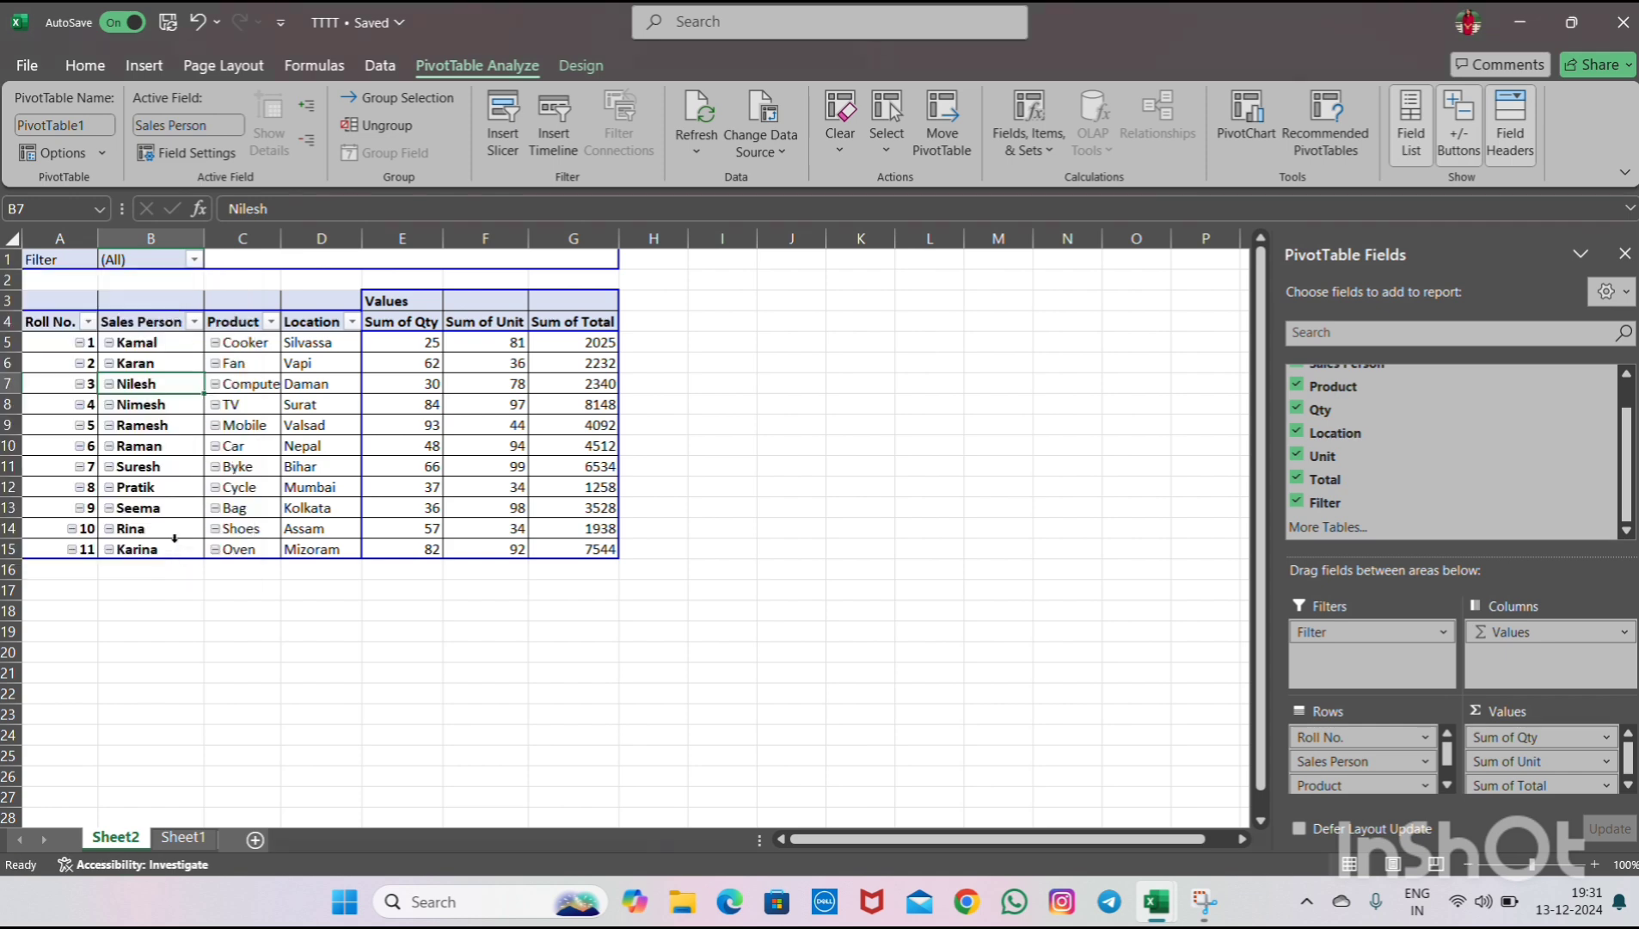
click(179, 342)
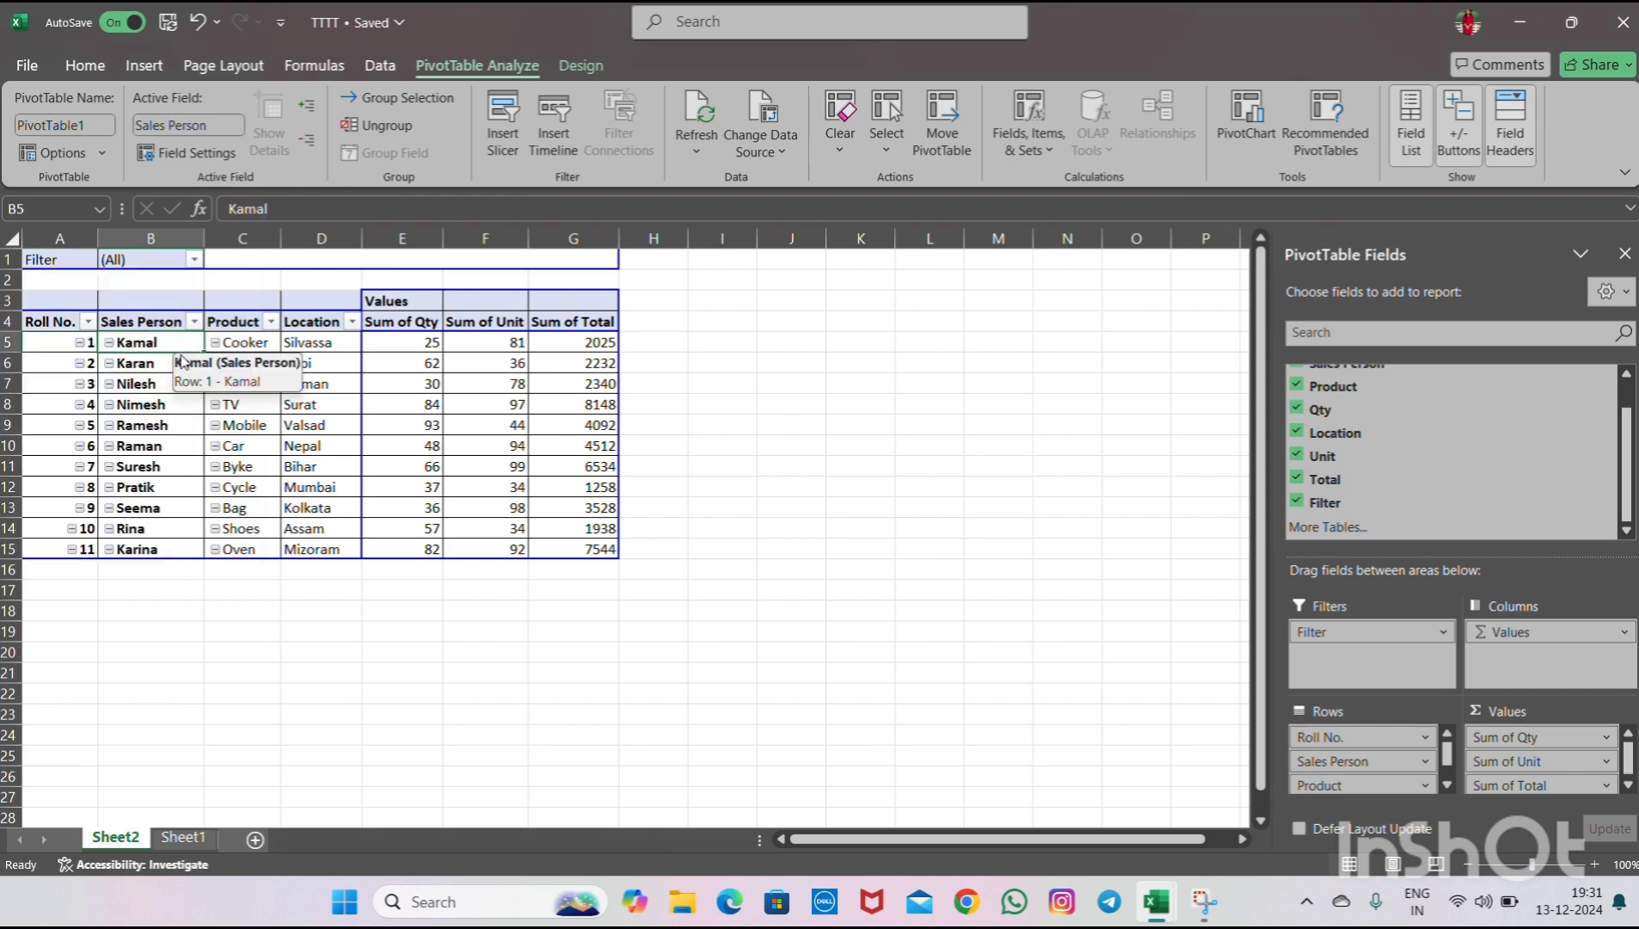
- Generate report filter pages for the Filter field with Show Report Filter Pages
click(76, 258)
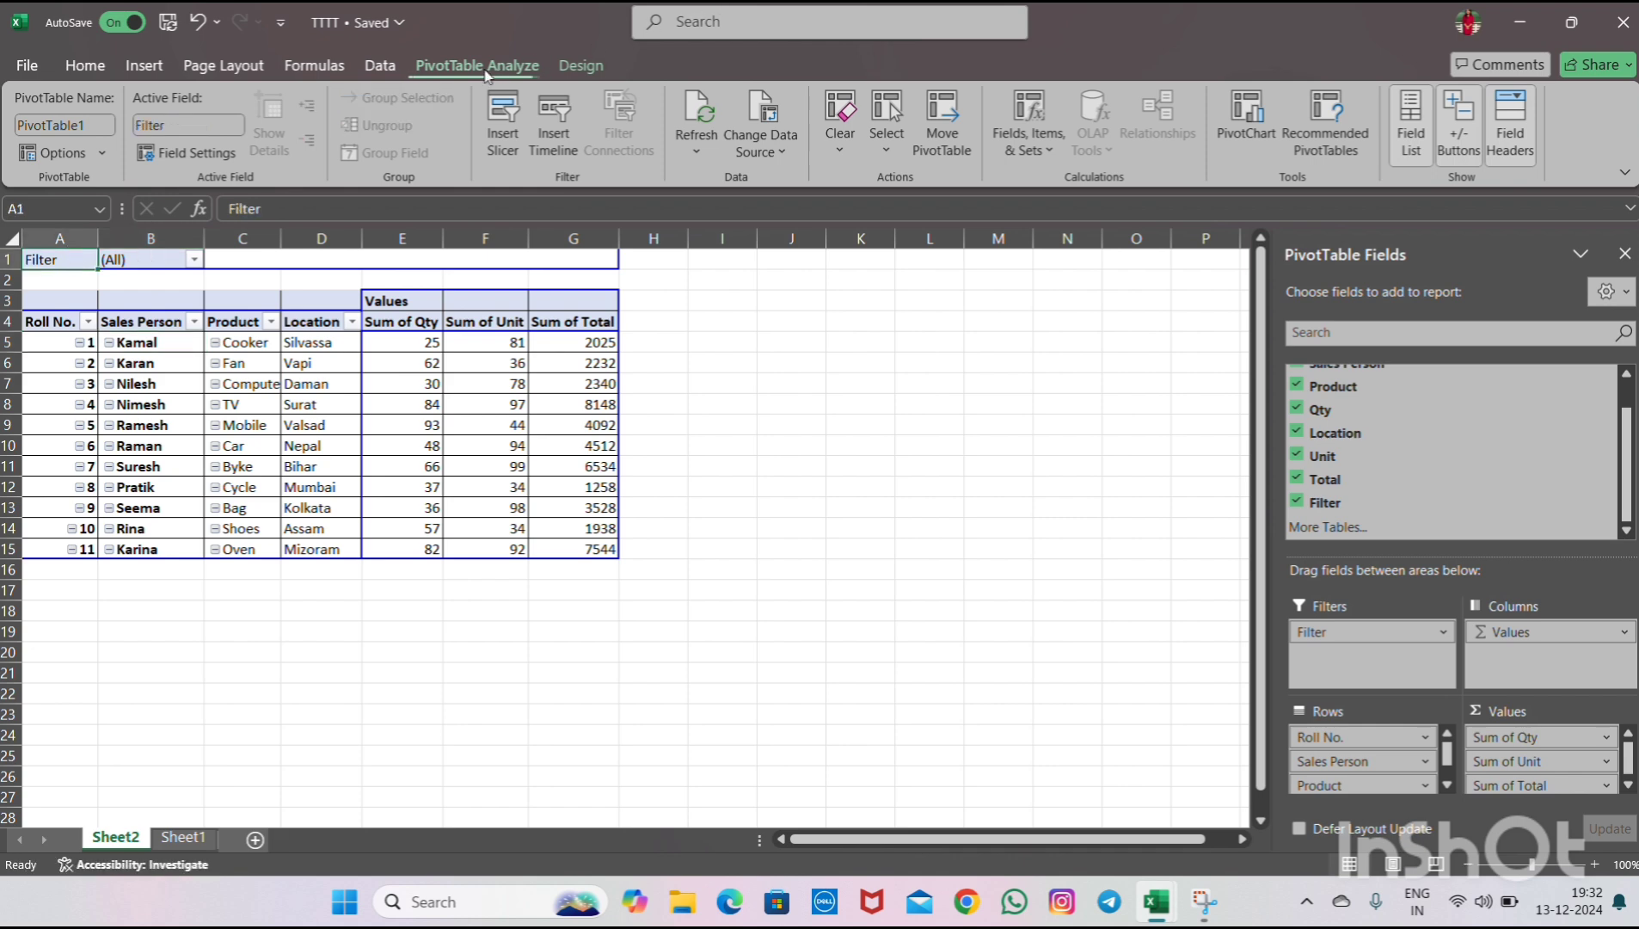
click(103, 155)
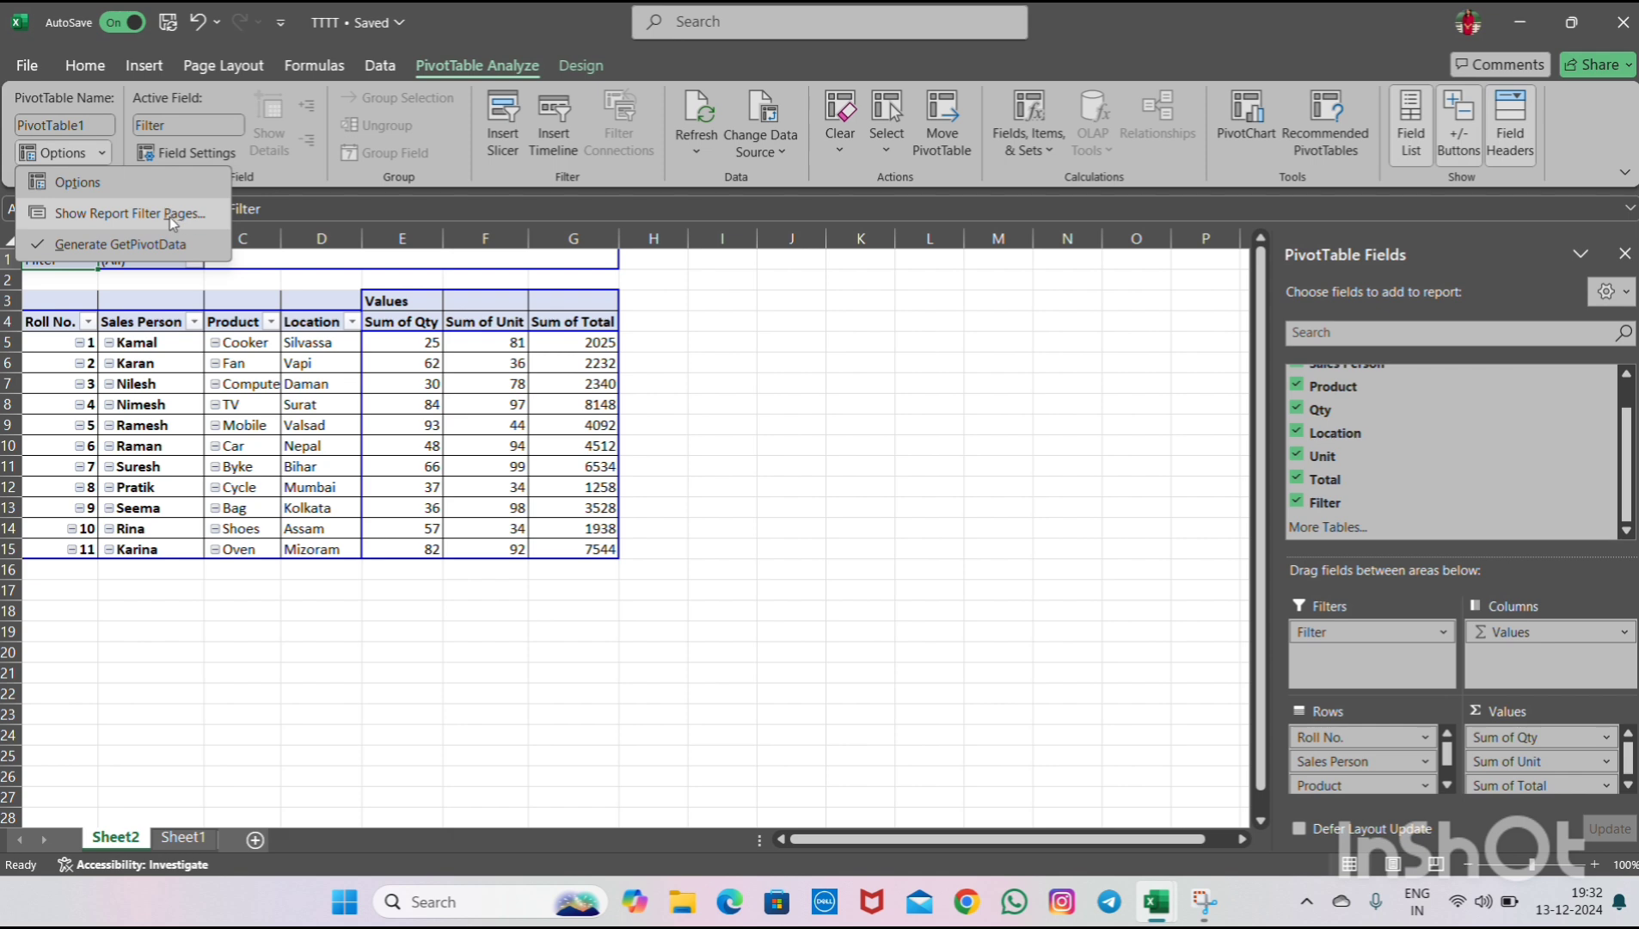
click(105, 151)
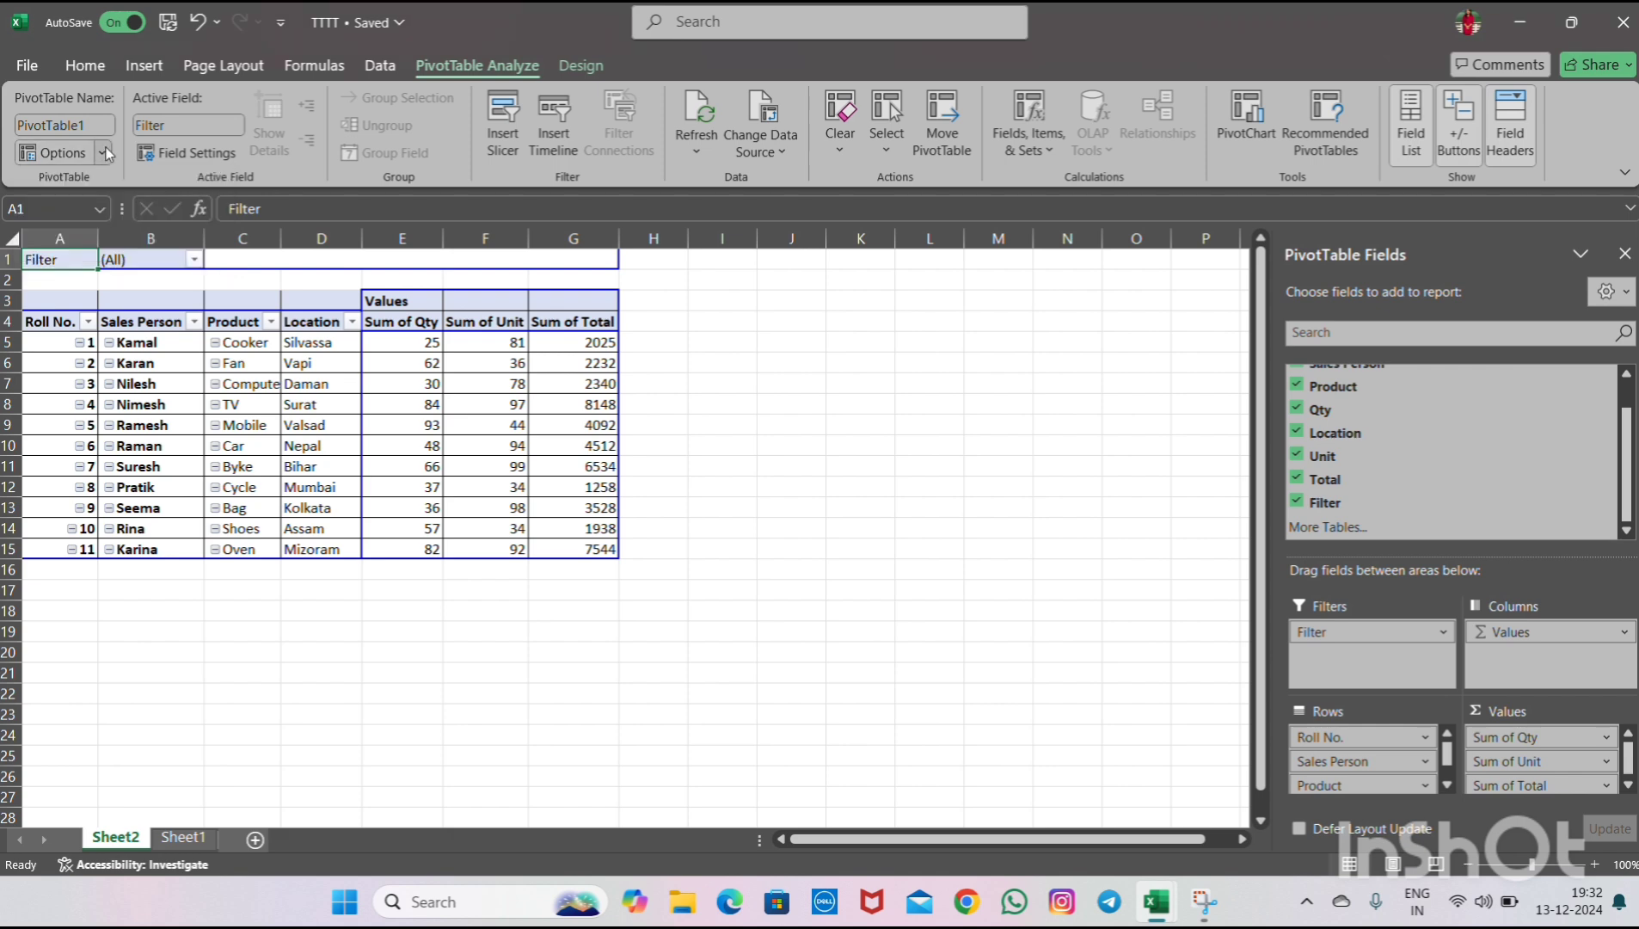
click(105, 151)
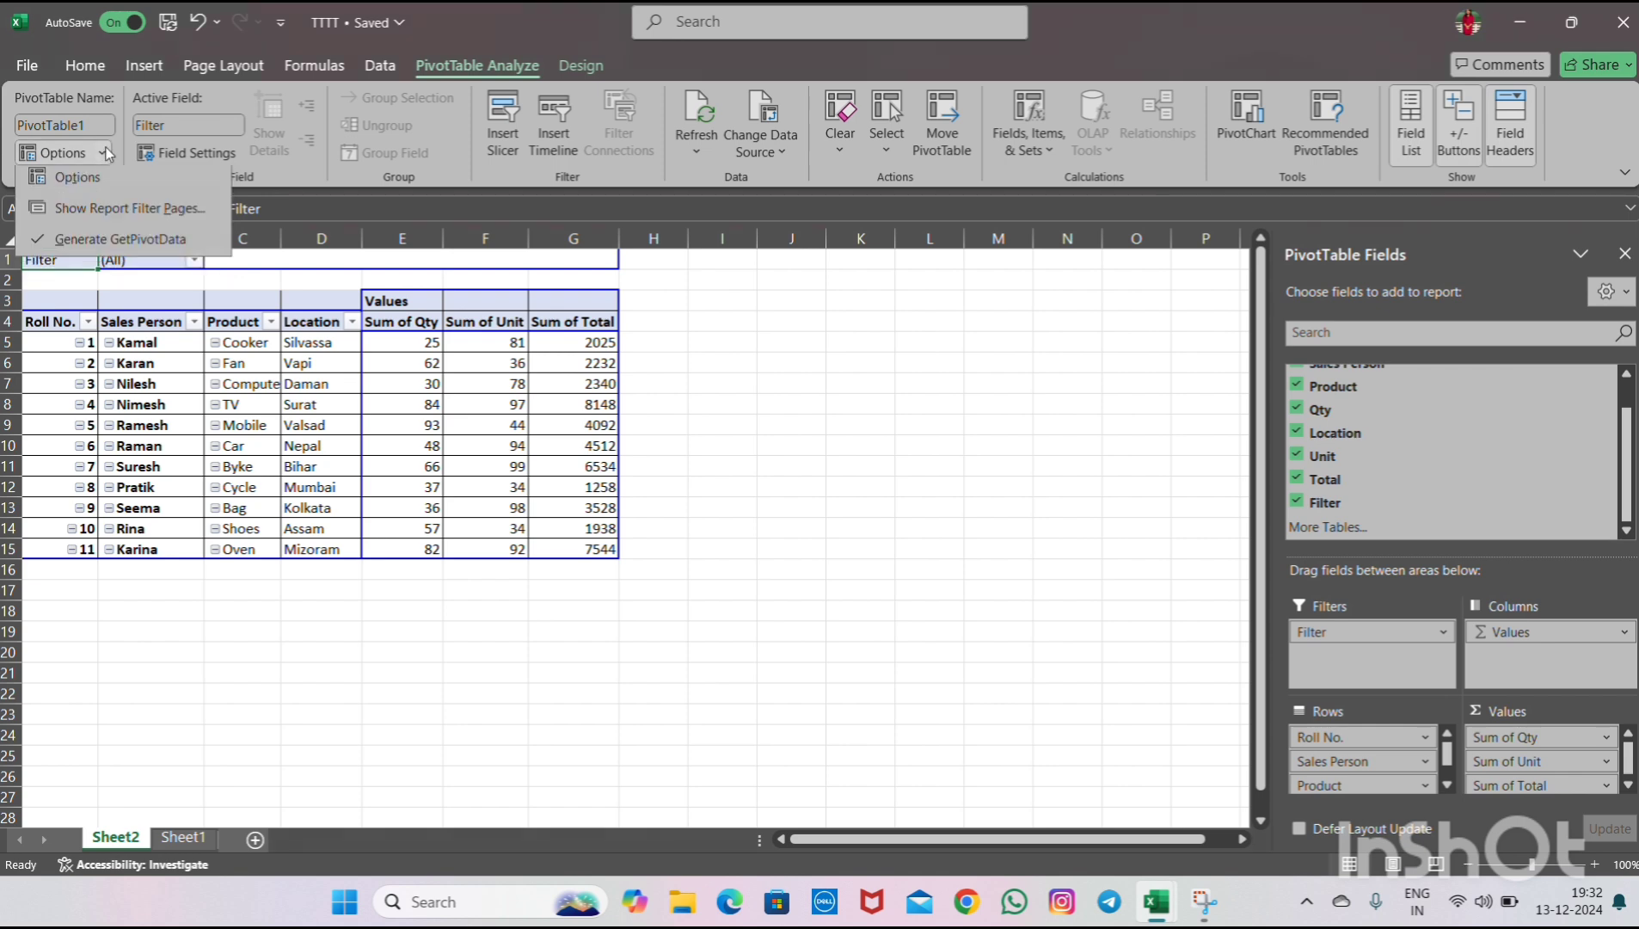
click(109, 214)
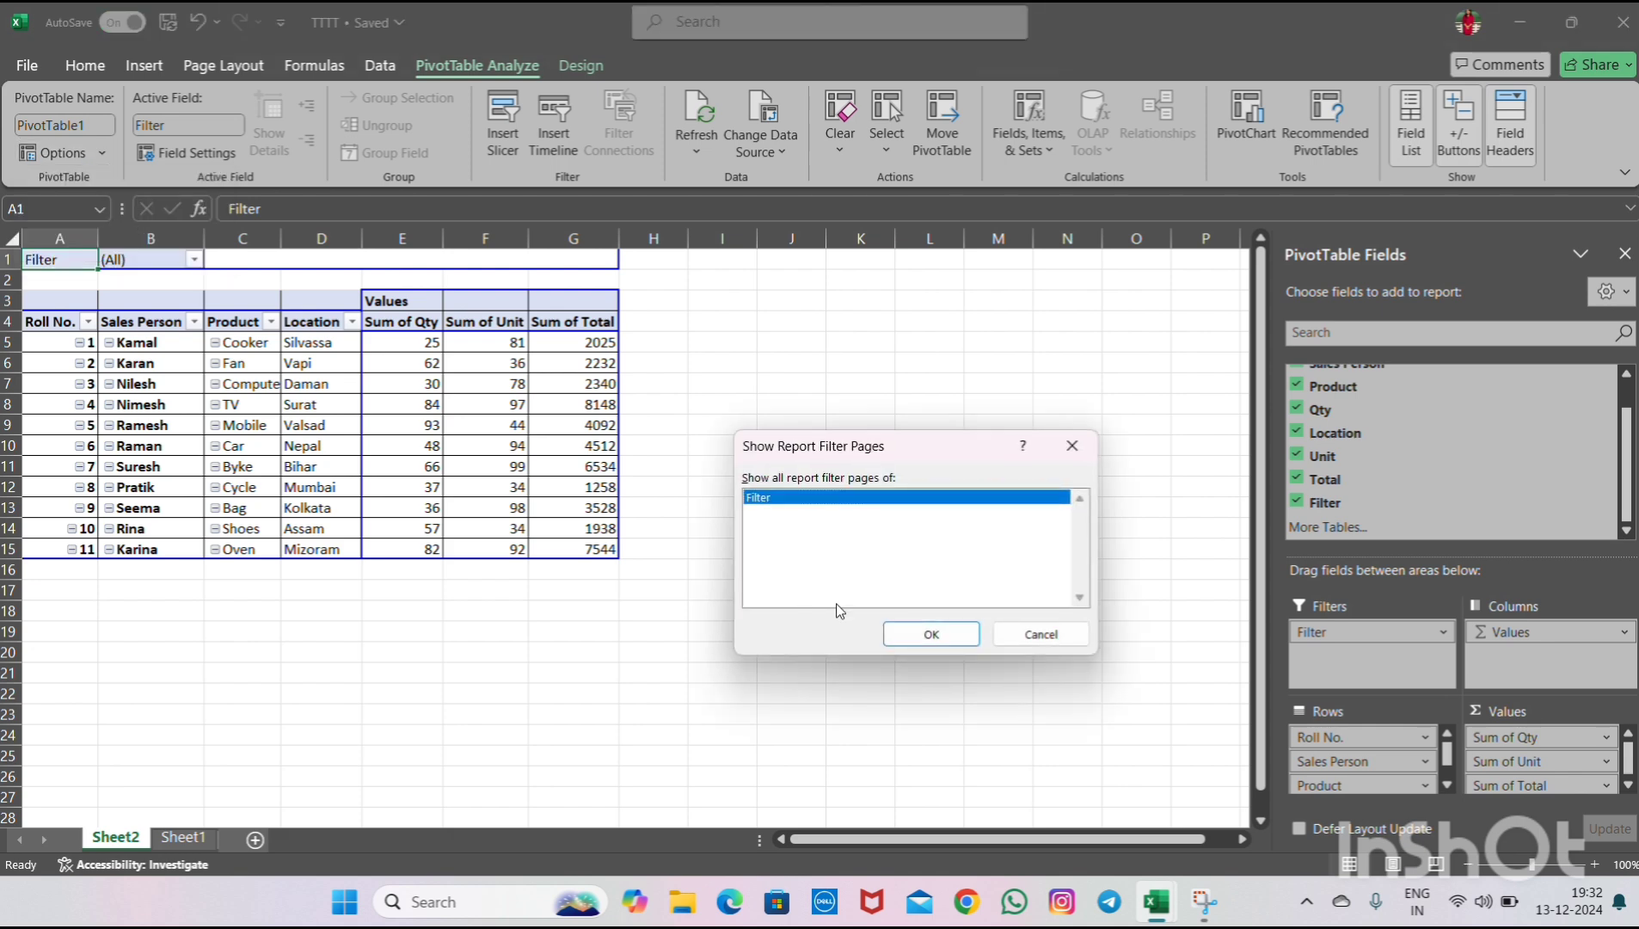
click(912, 644)
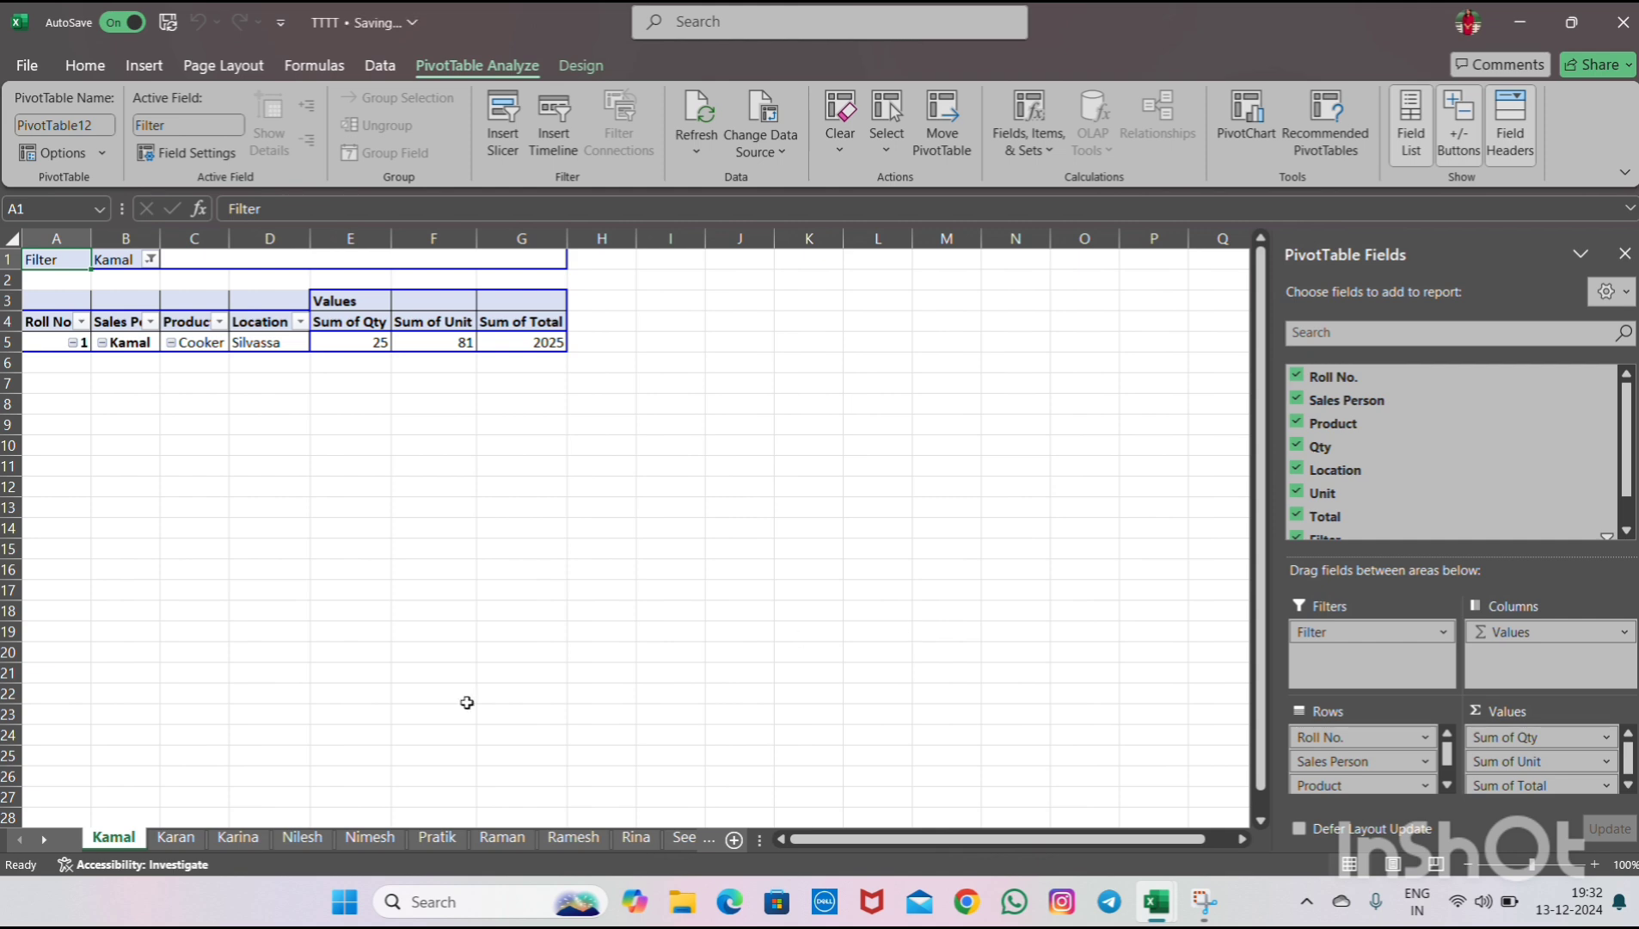
- Browse the generated per-salesperson sheets
click(175, 837)
click(227, 839)
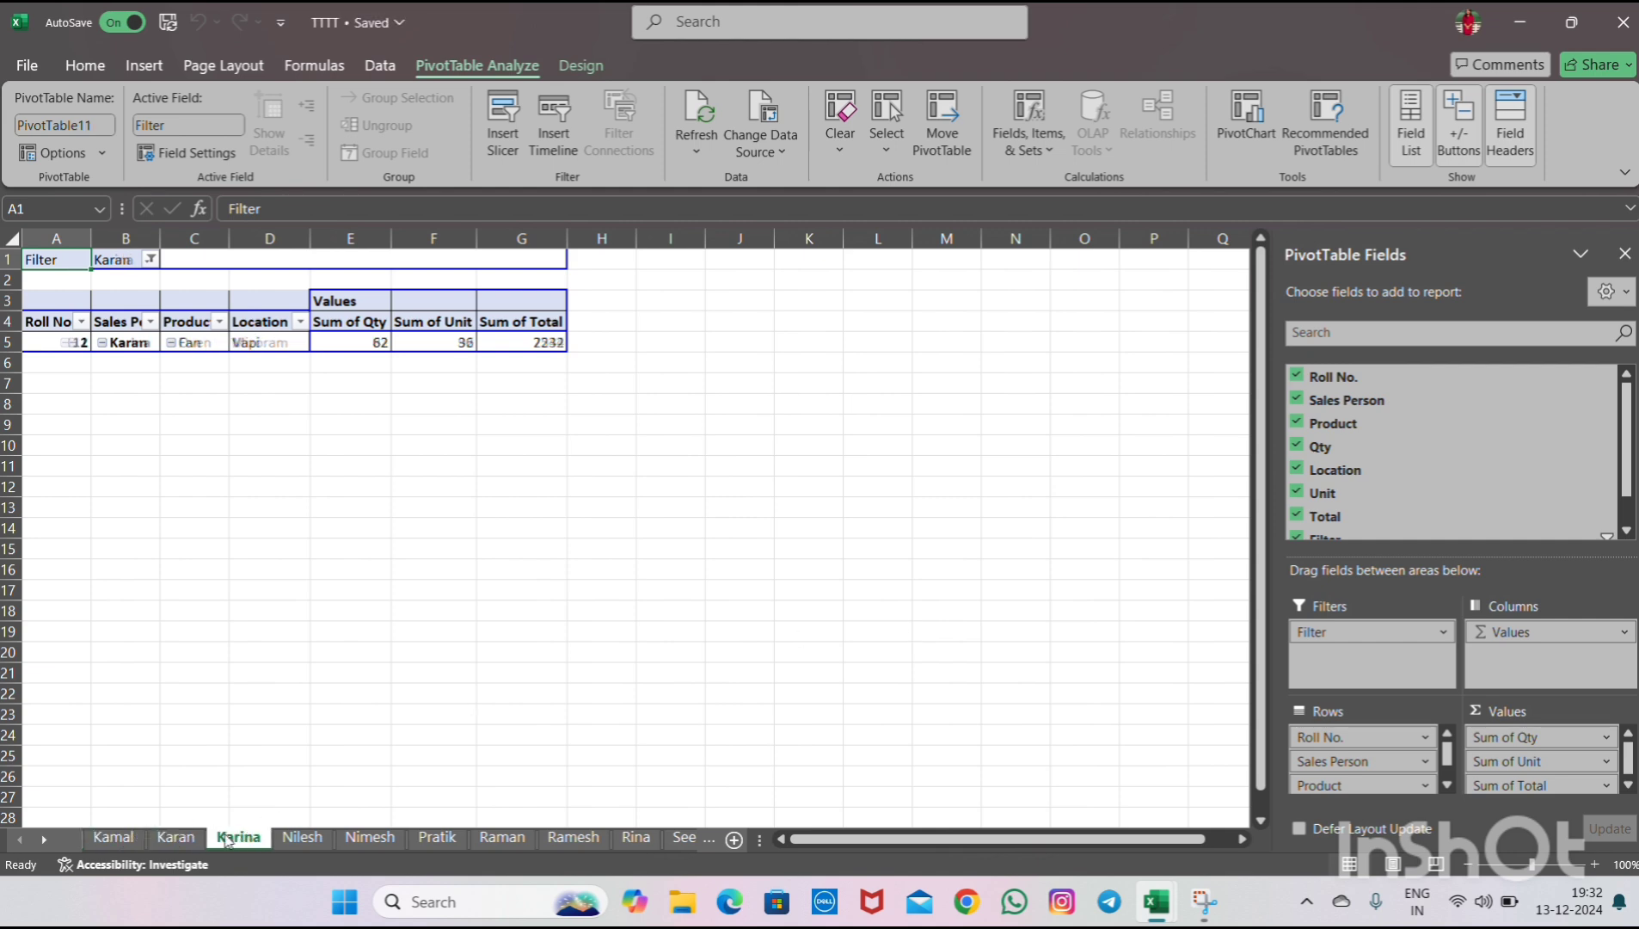
click(301, 838)
click(391, 839)
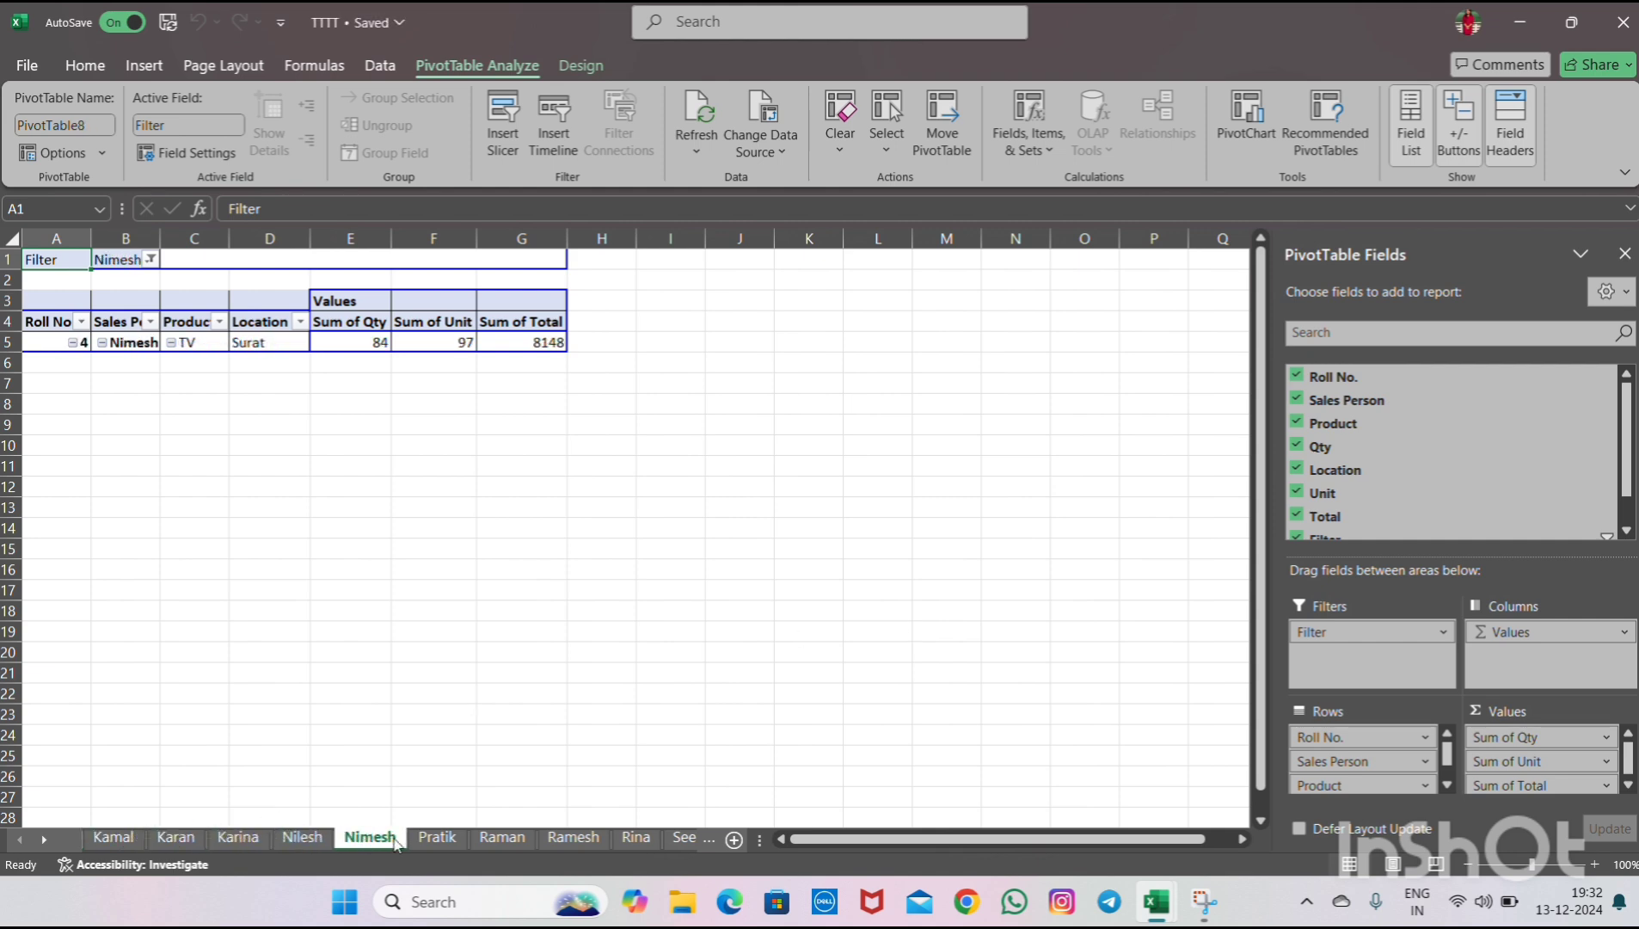
click(437, 839)
click(502, 839)
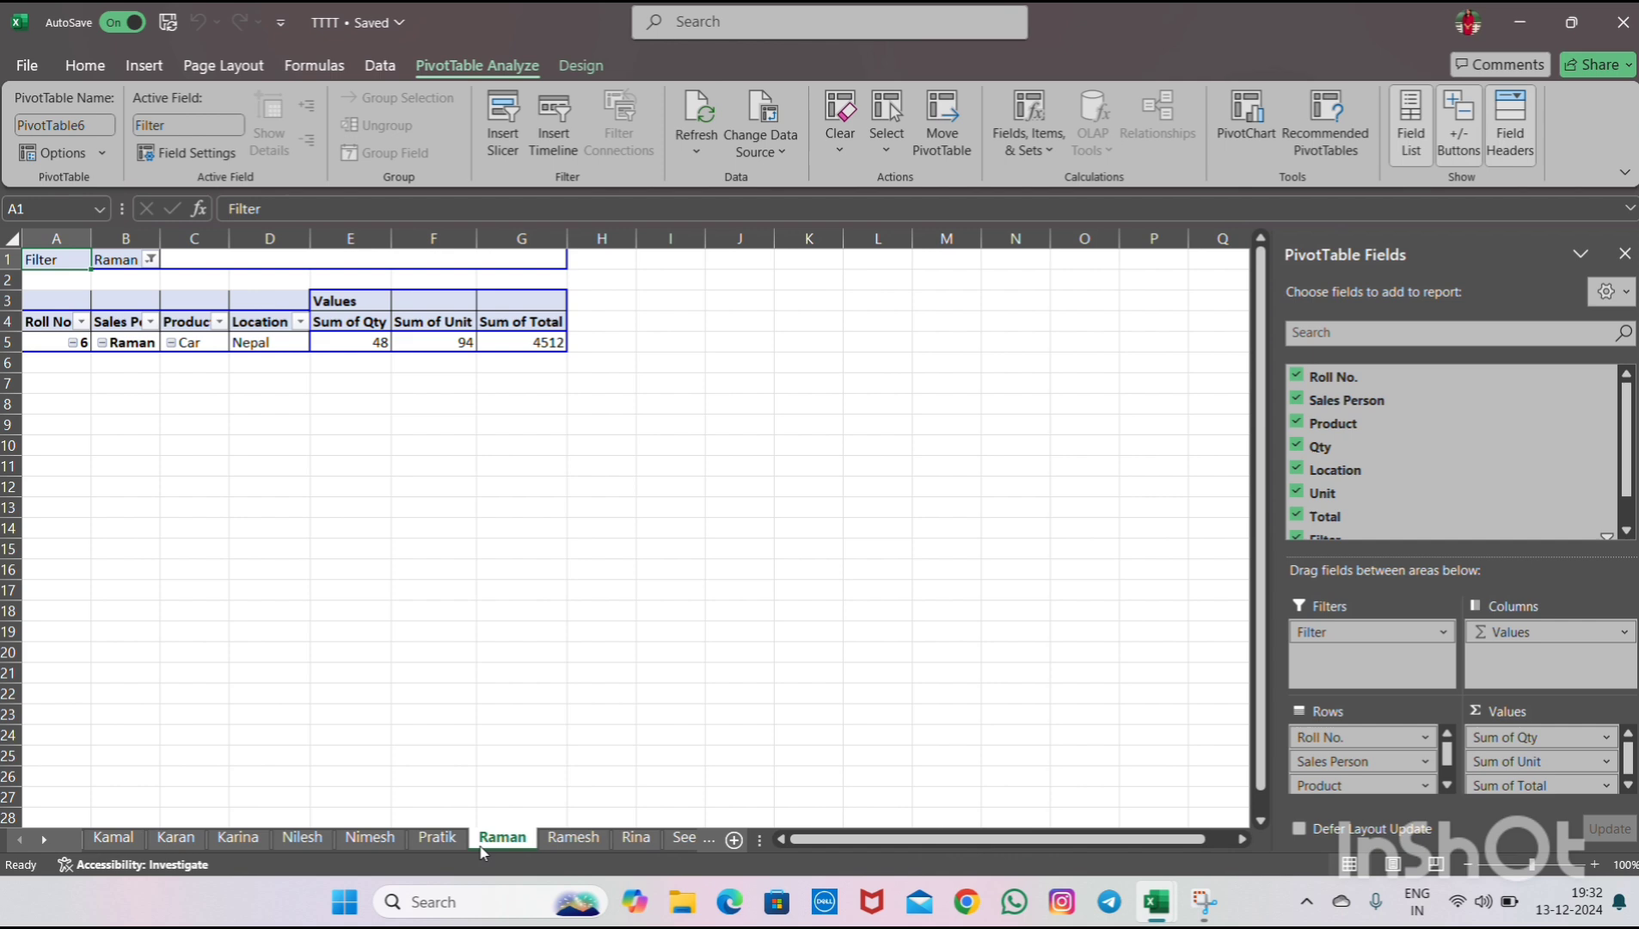
click(568, 839)
click(626, 845)
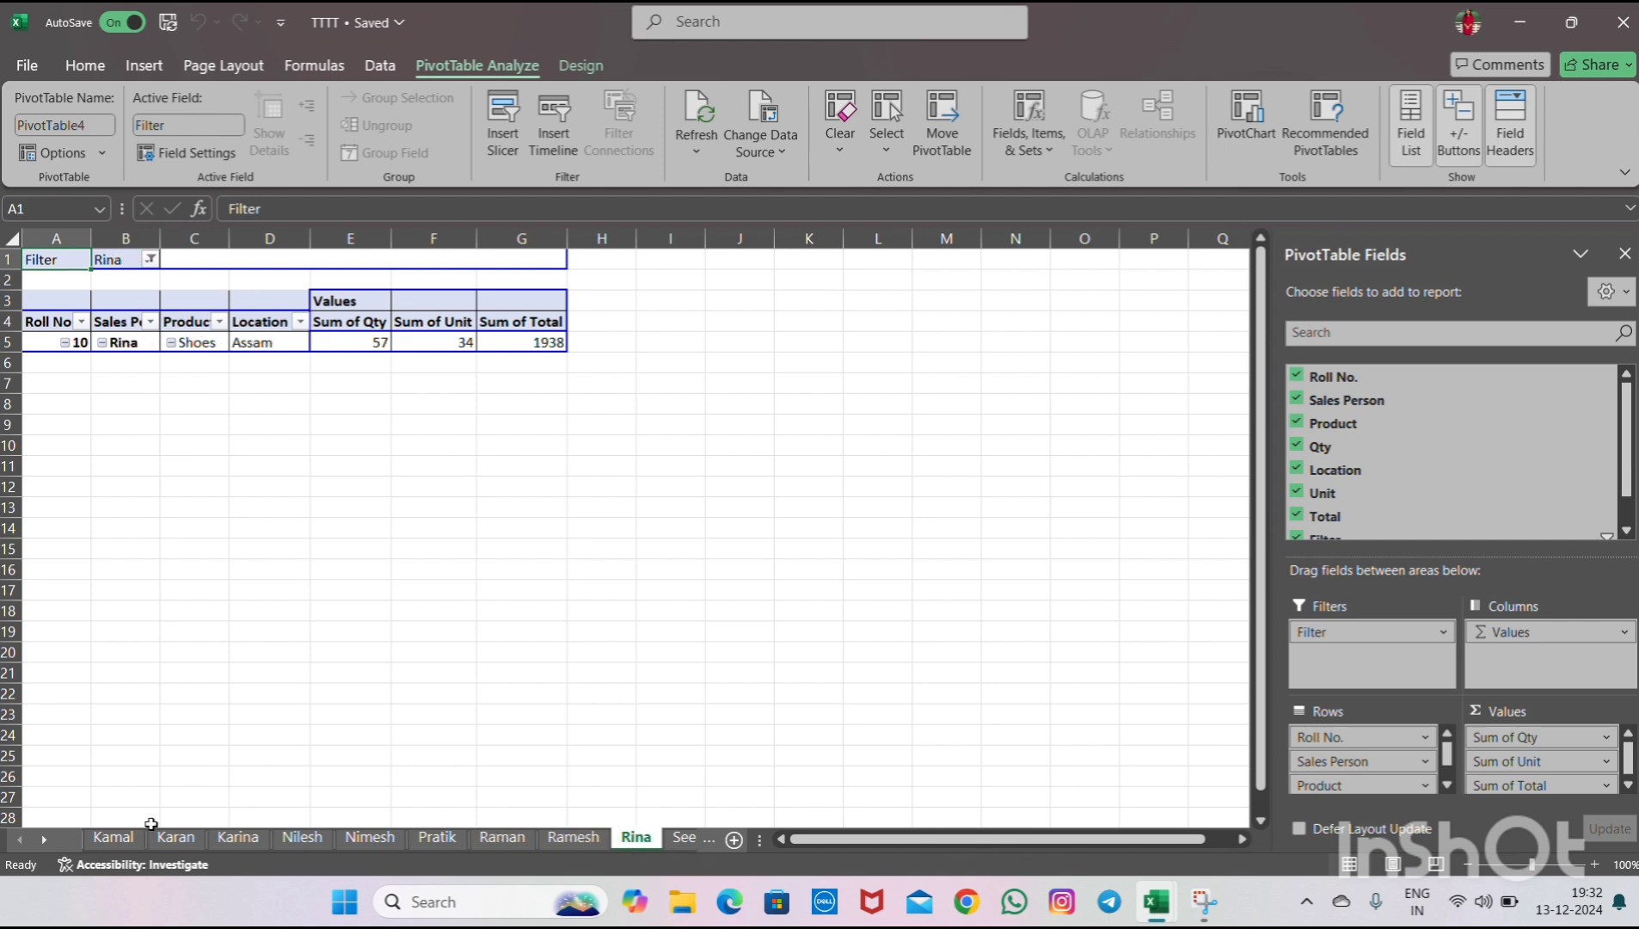
click(45, 839)
click(44, 836)
click(45, 835)
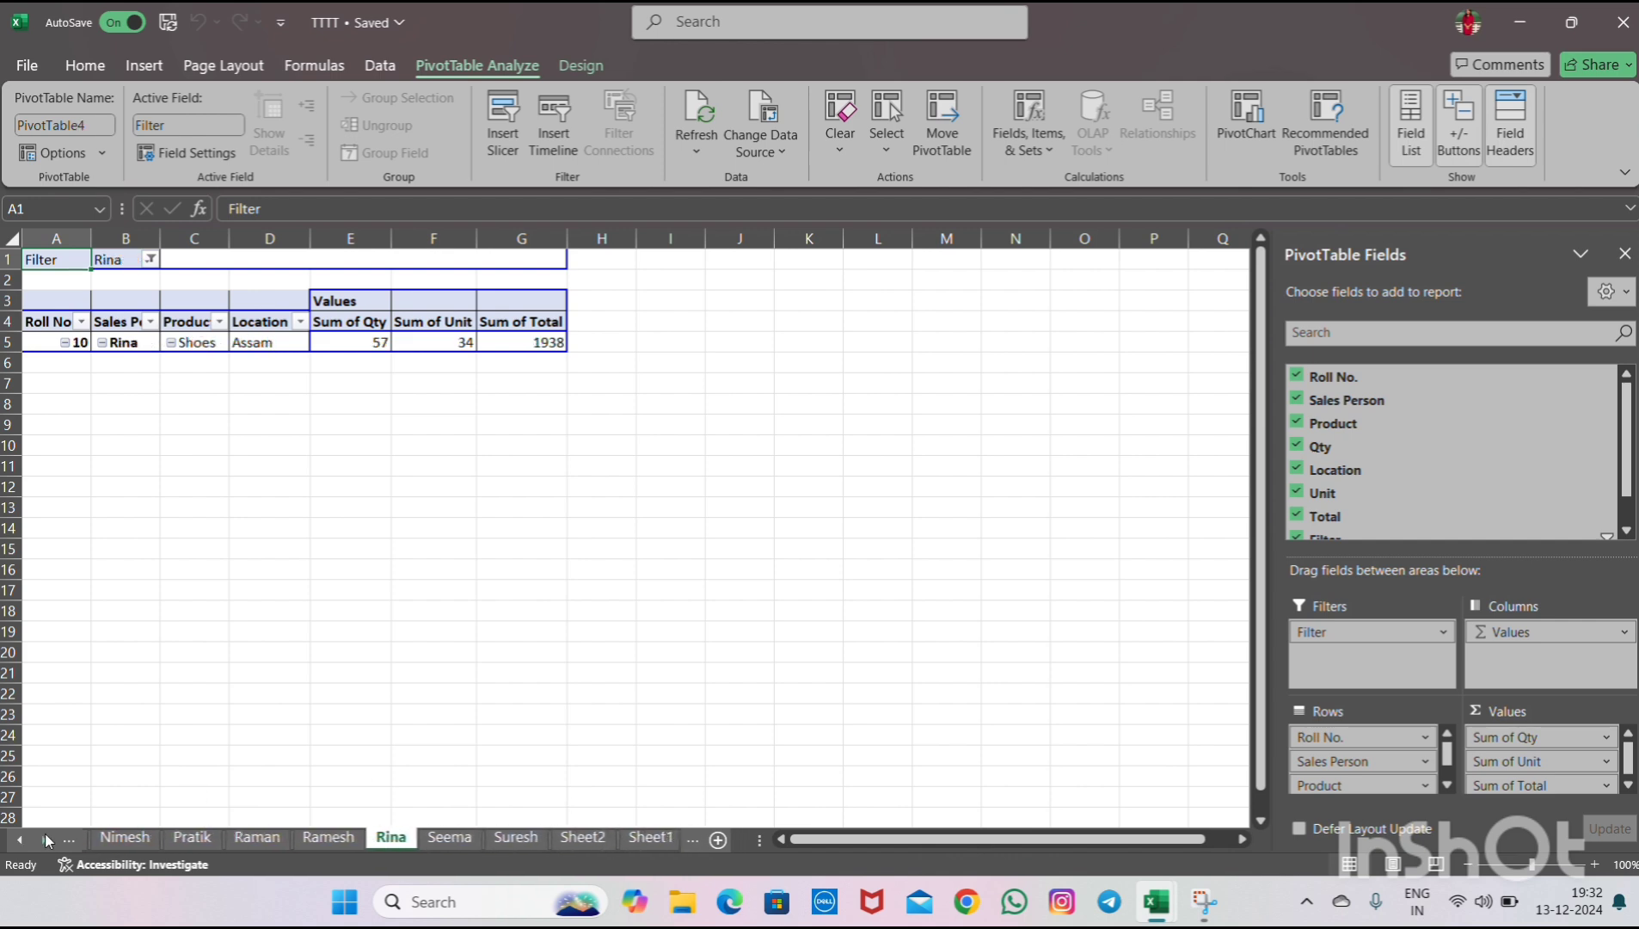
click(45, 836)
- Rename the Sheet1 worksheet as Main
click(642, 843)
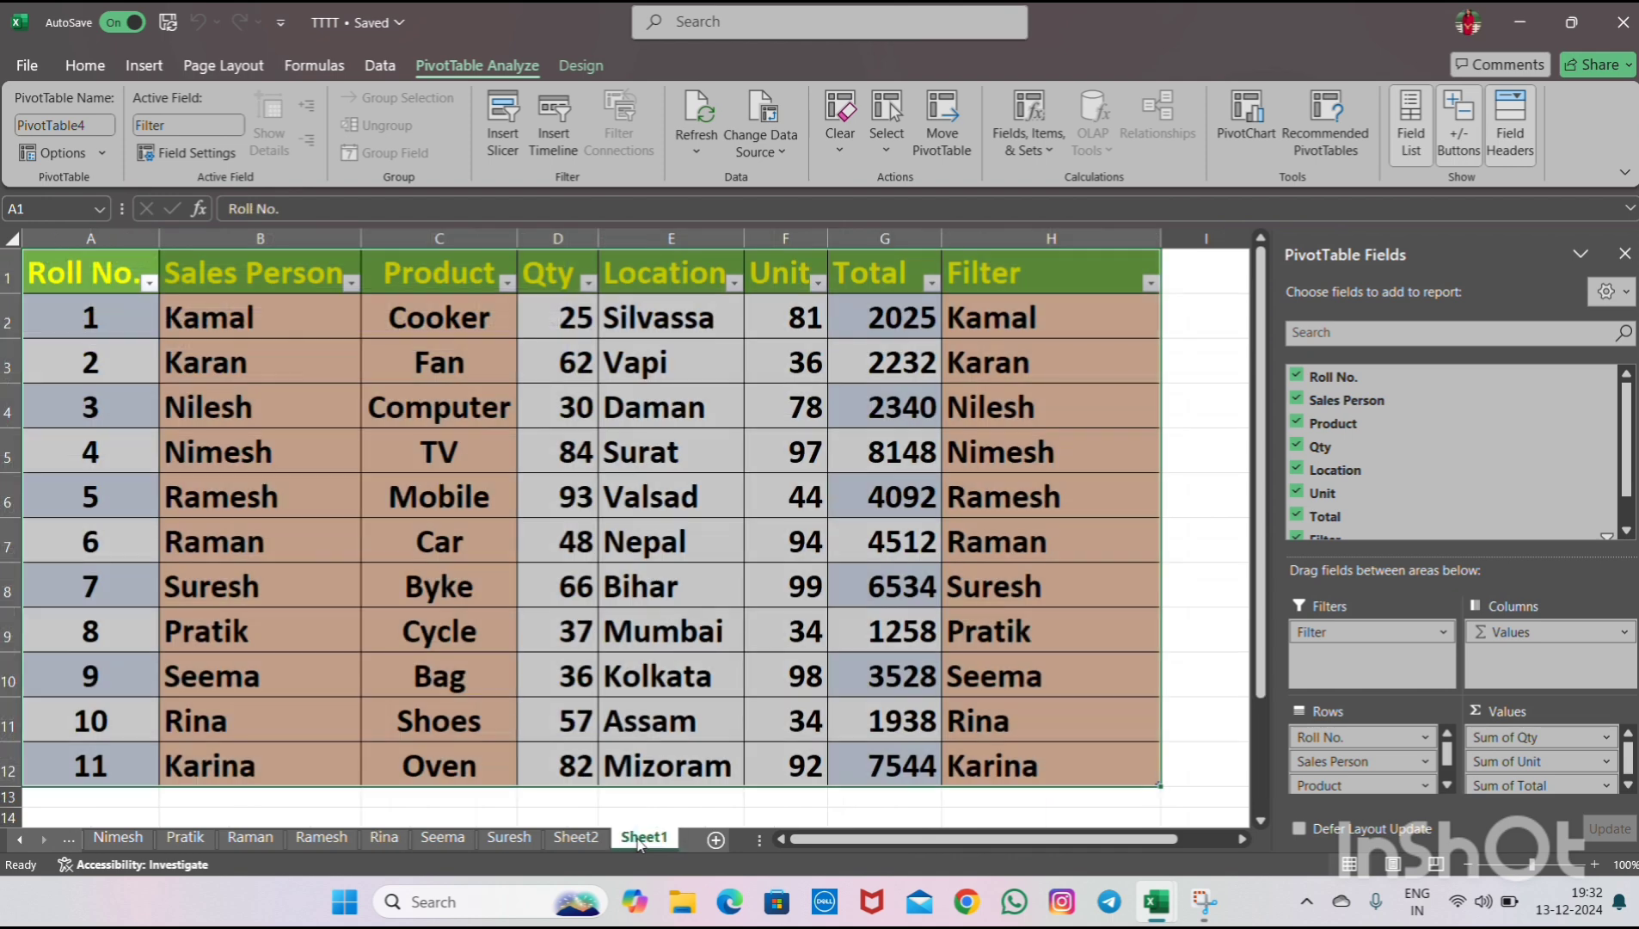
double_click(641, 839)
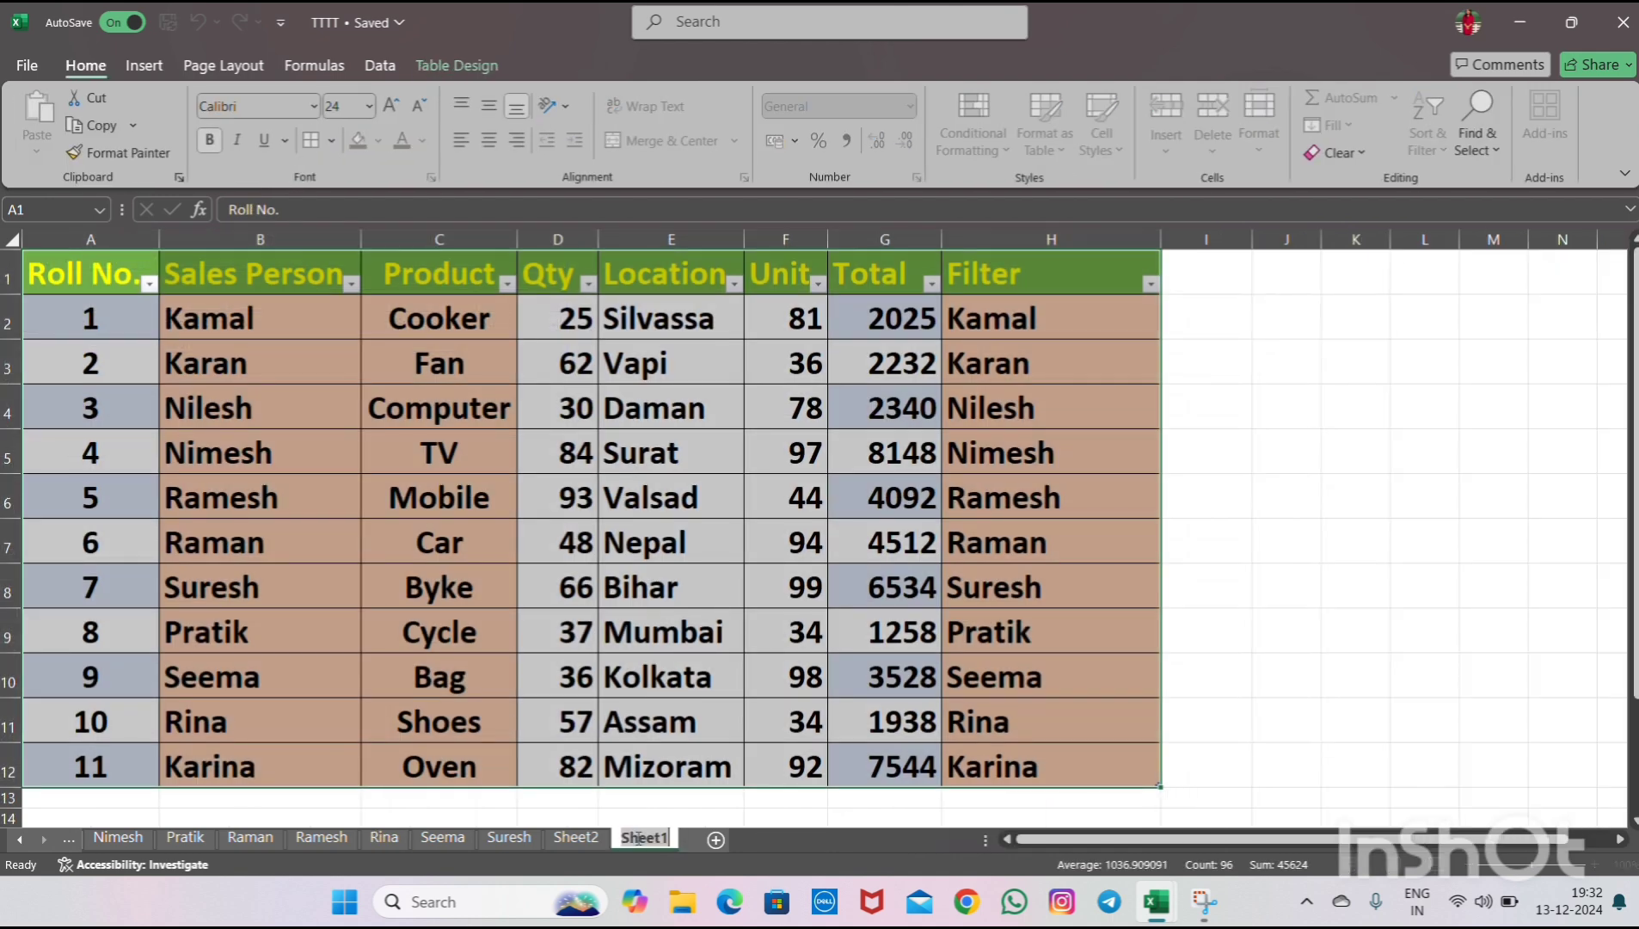
text(Main)
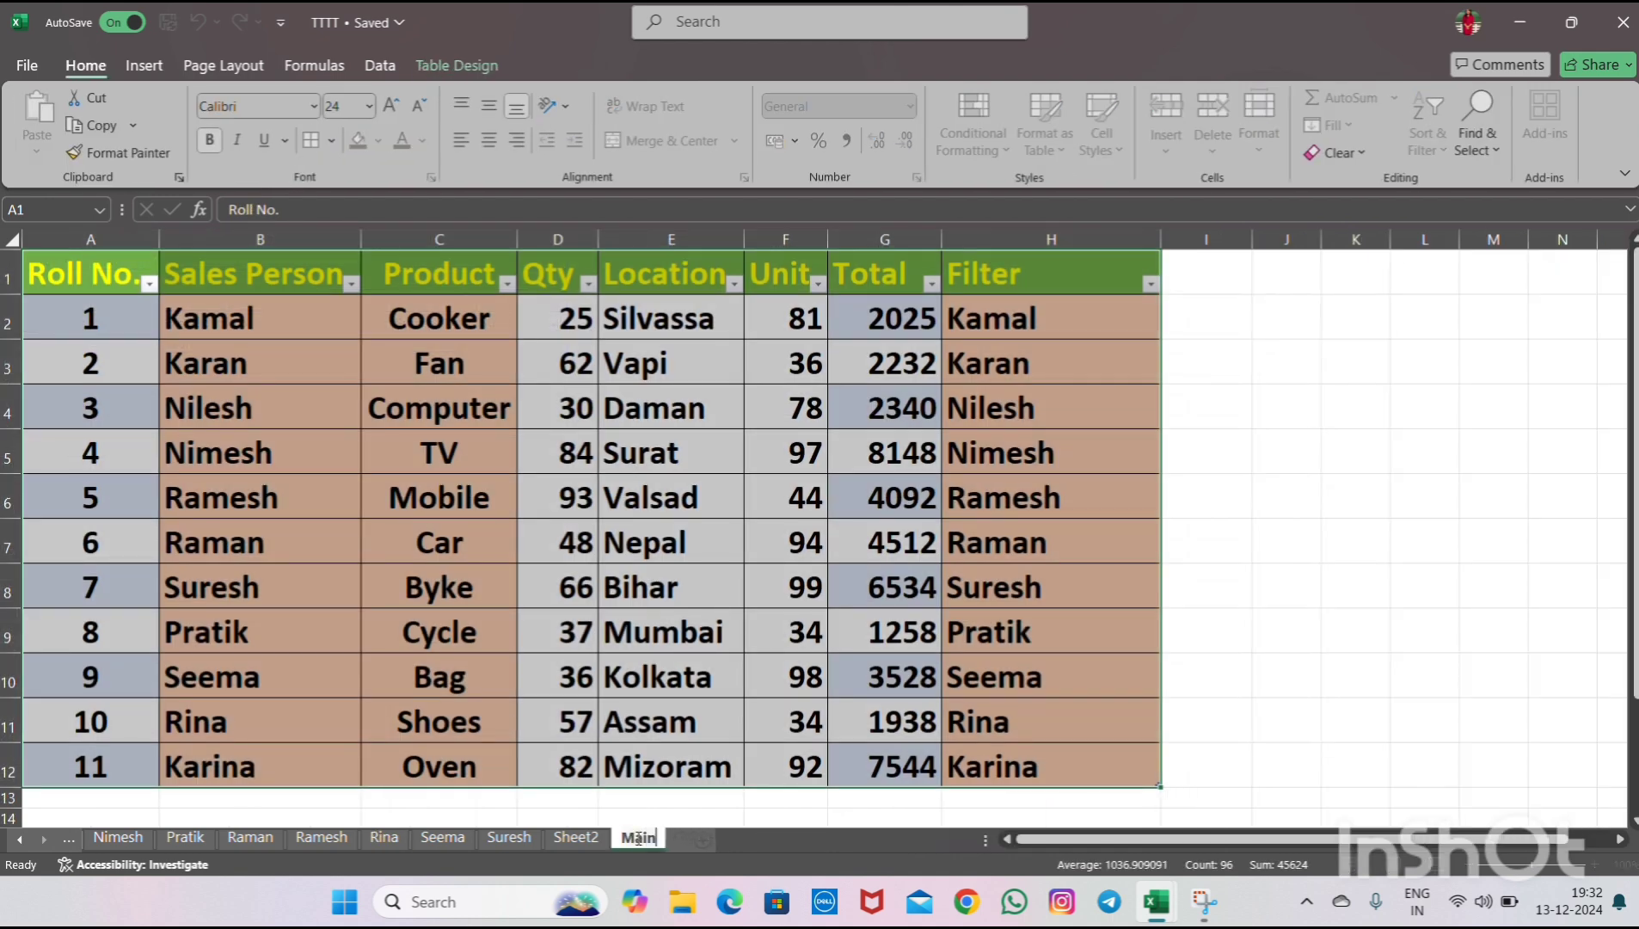
key(Return)
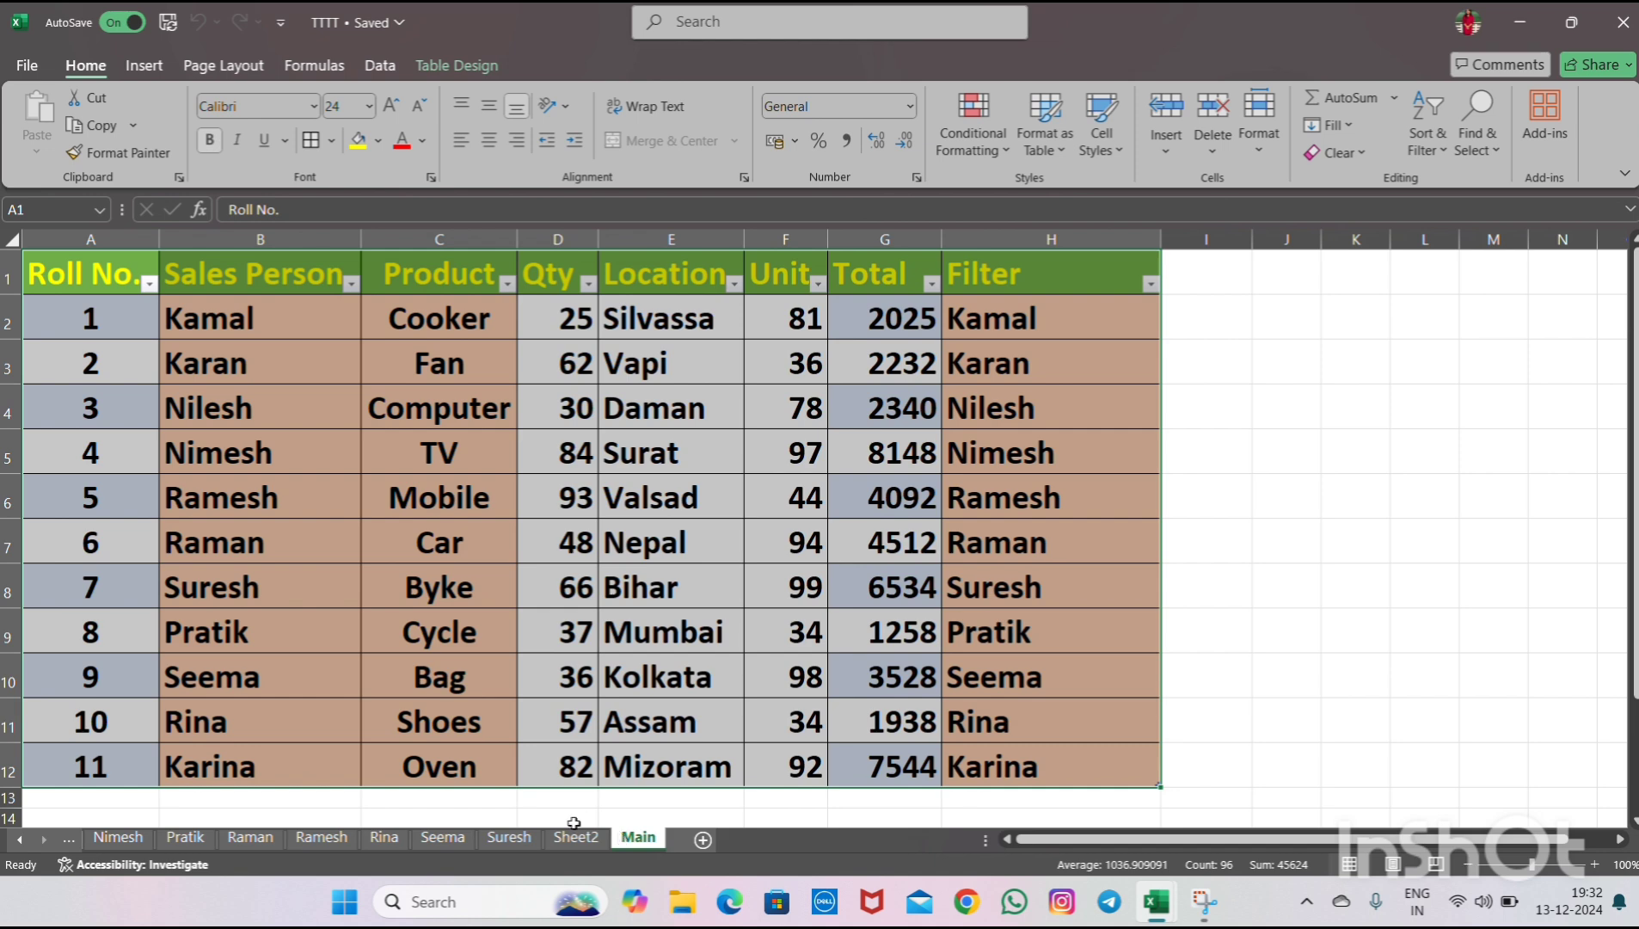
- Switch between the Sheet2, Suresh and Main worksheets to review the generated pivot reports
click(576, 839)
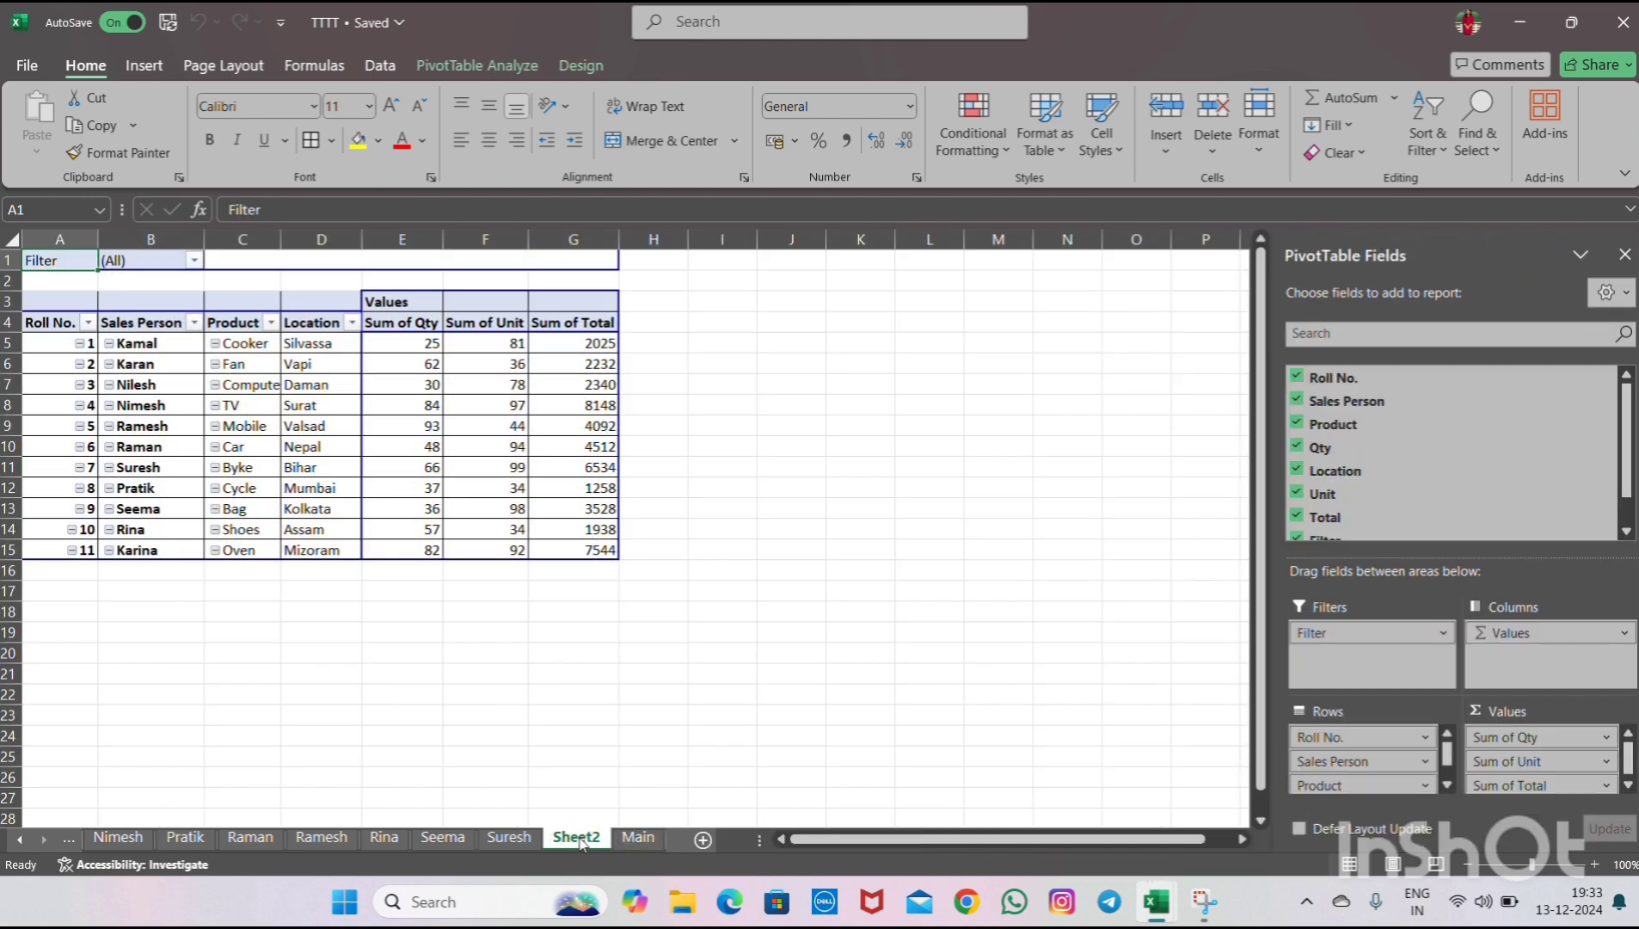
right_click(581, 841)
key(Escape)
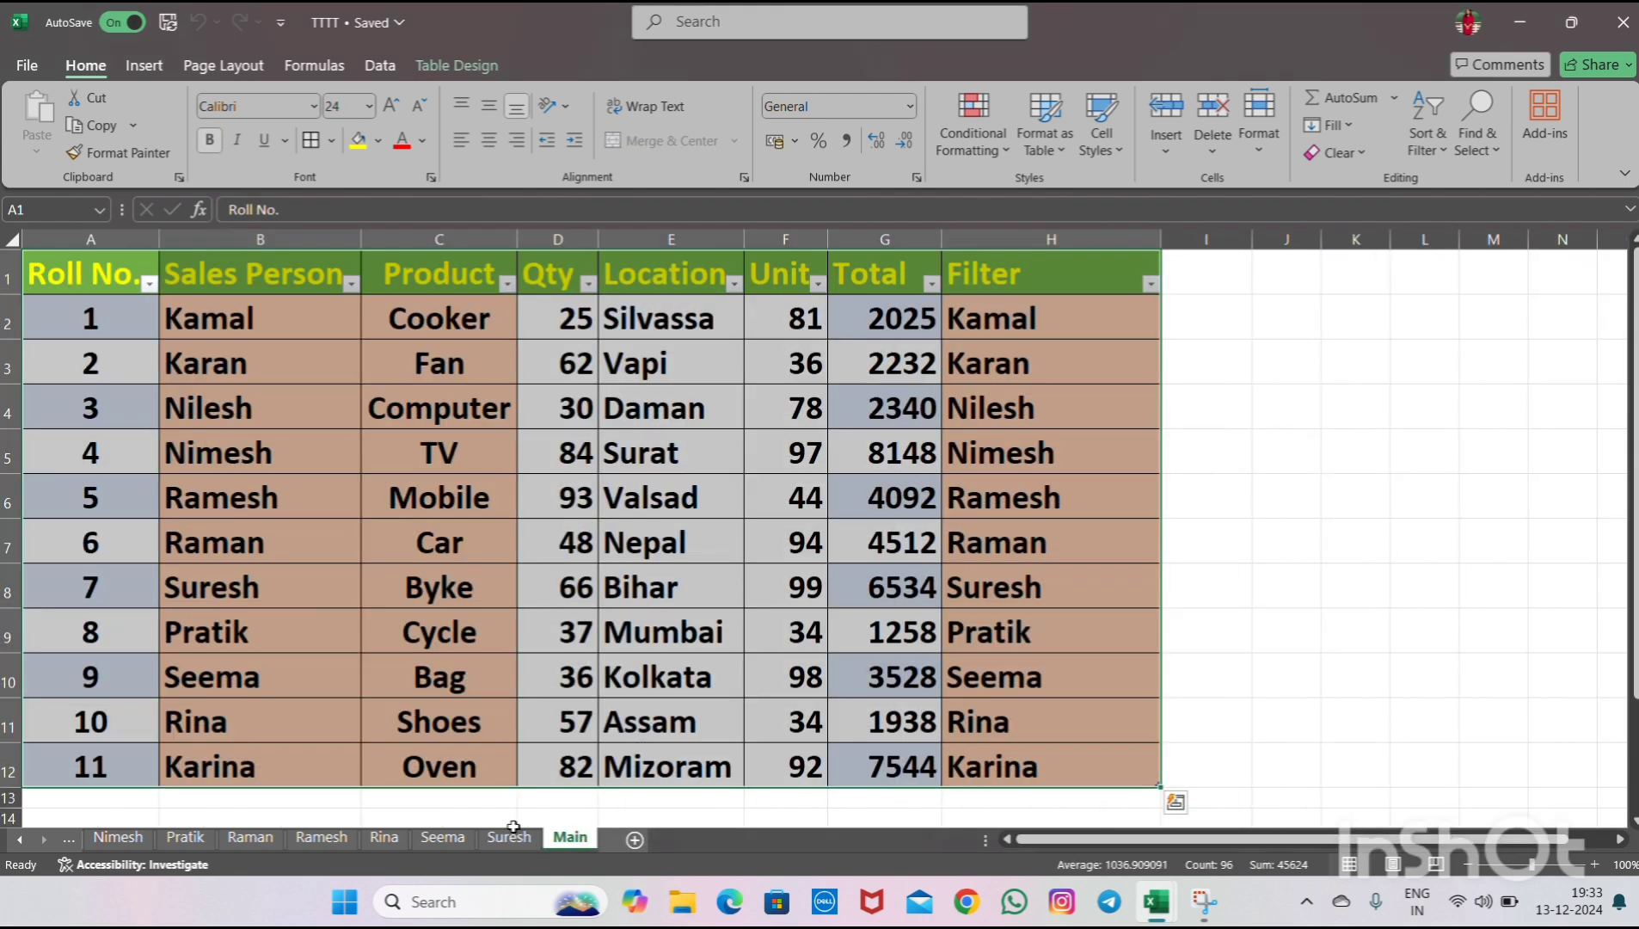
click(511, 834)
click(568, 837)
click(509, 837)
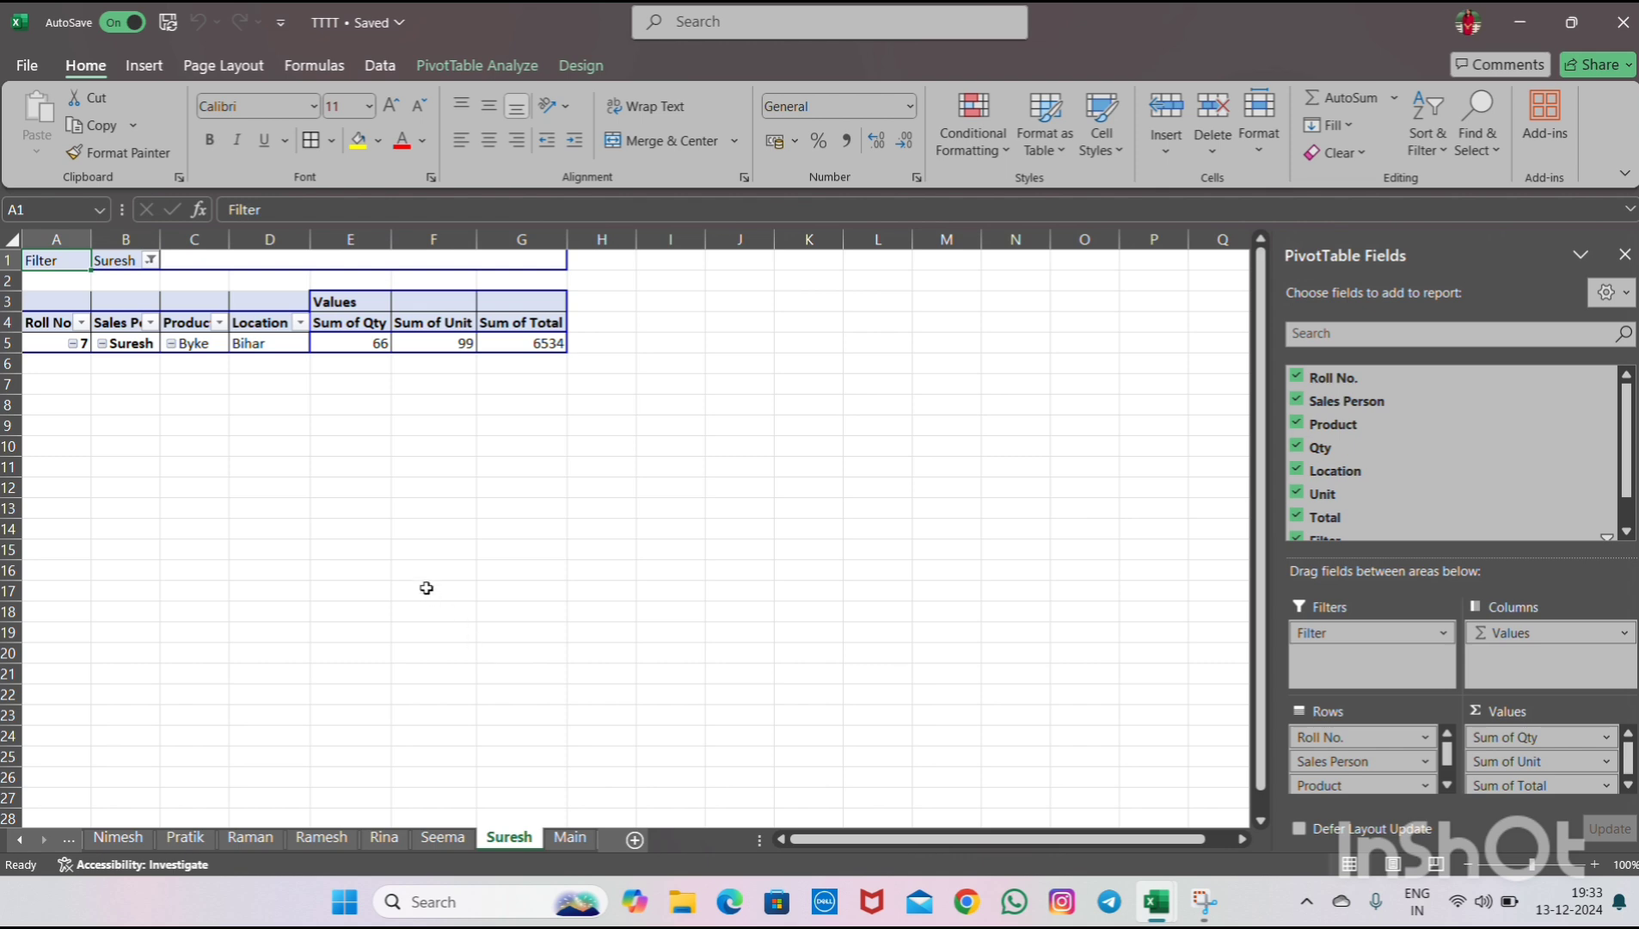
click(570, 837)
- Add a new table row with Roll No. 12 and sales person silpa
click(126, 797)
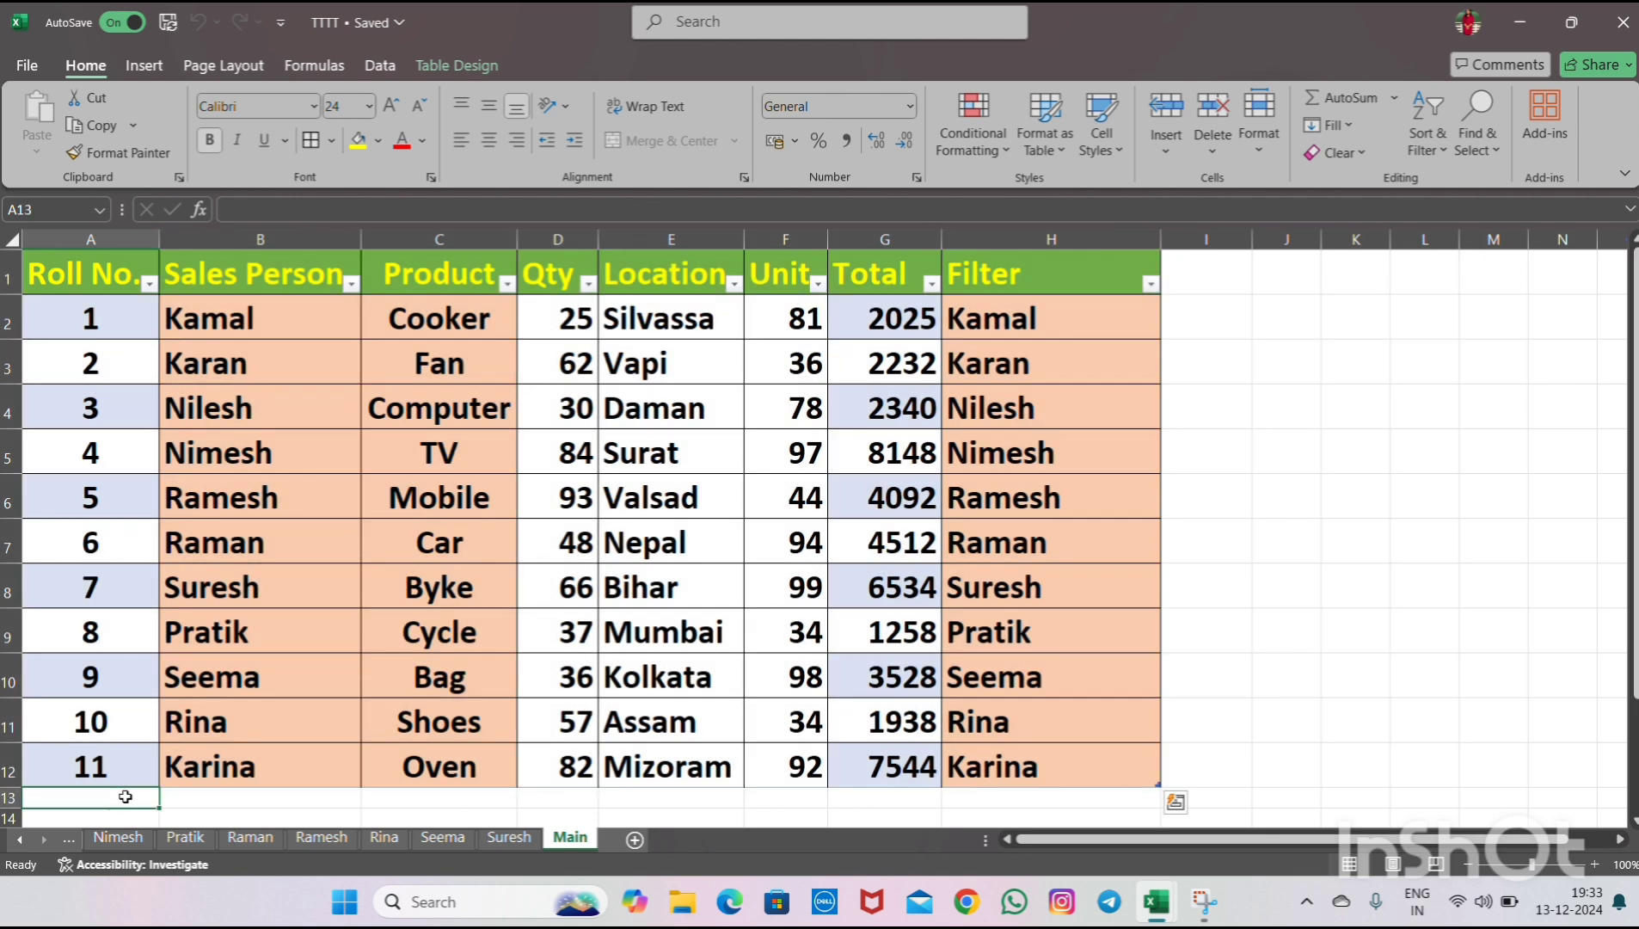
double_click(126, 797)
text(12)
key(Tab)
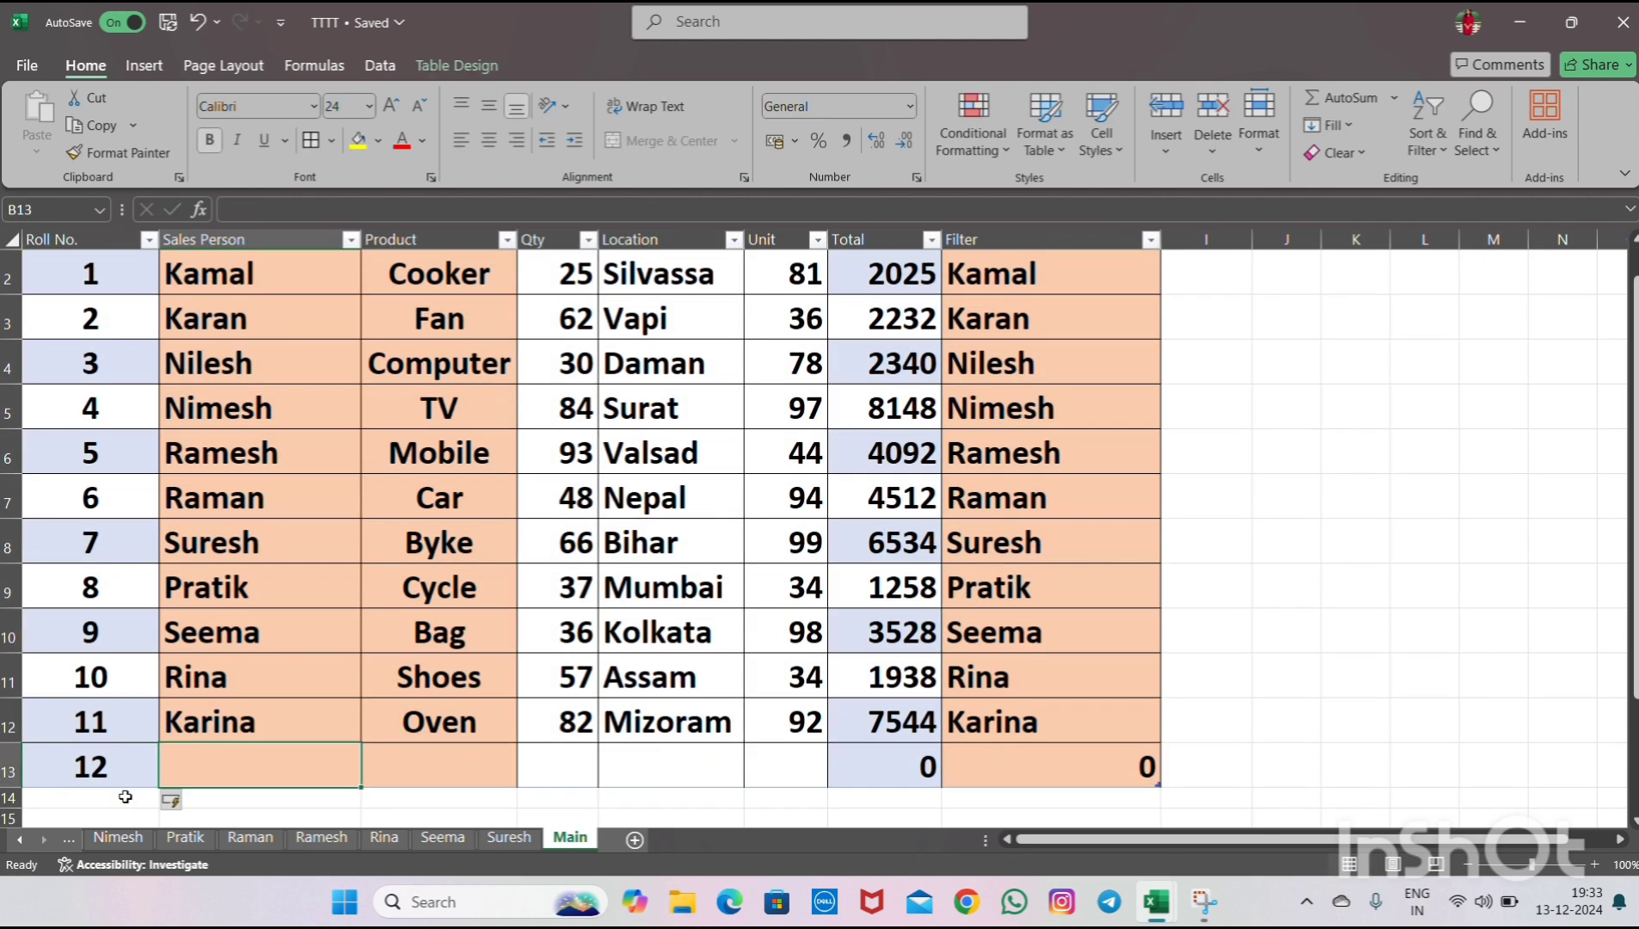
text(silpa)
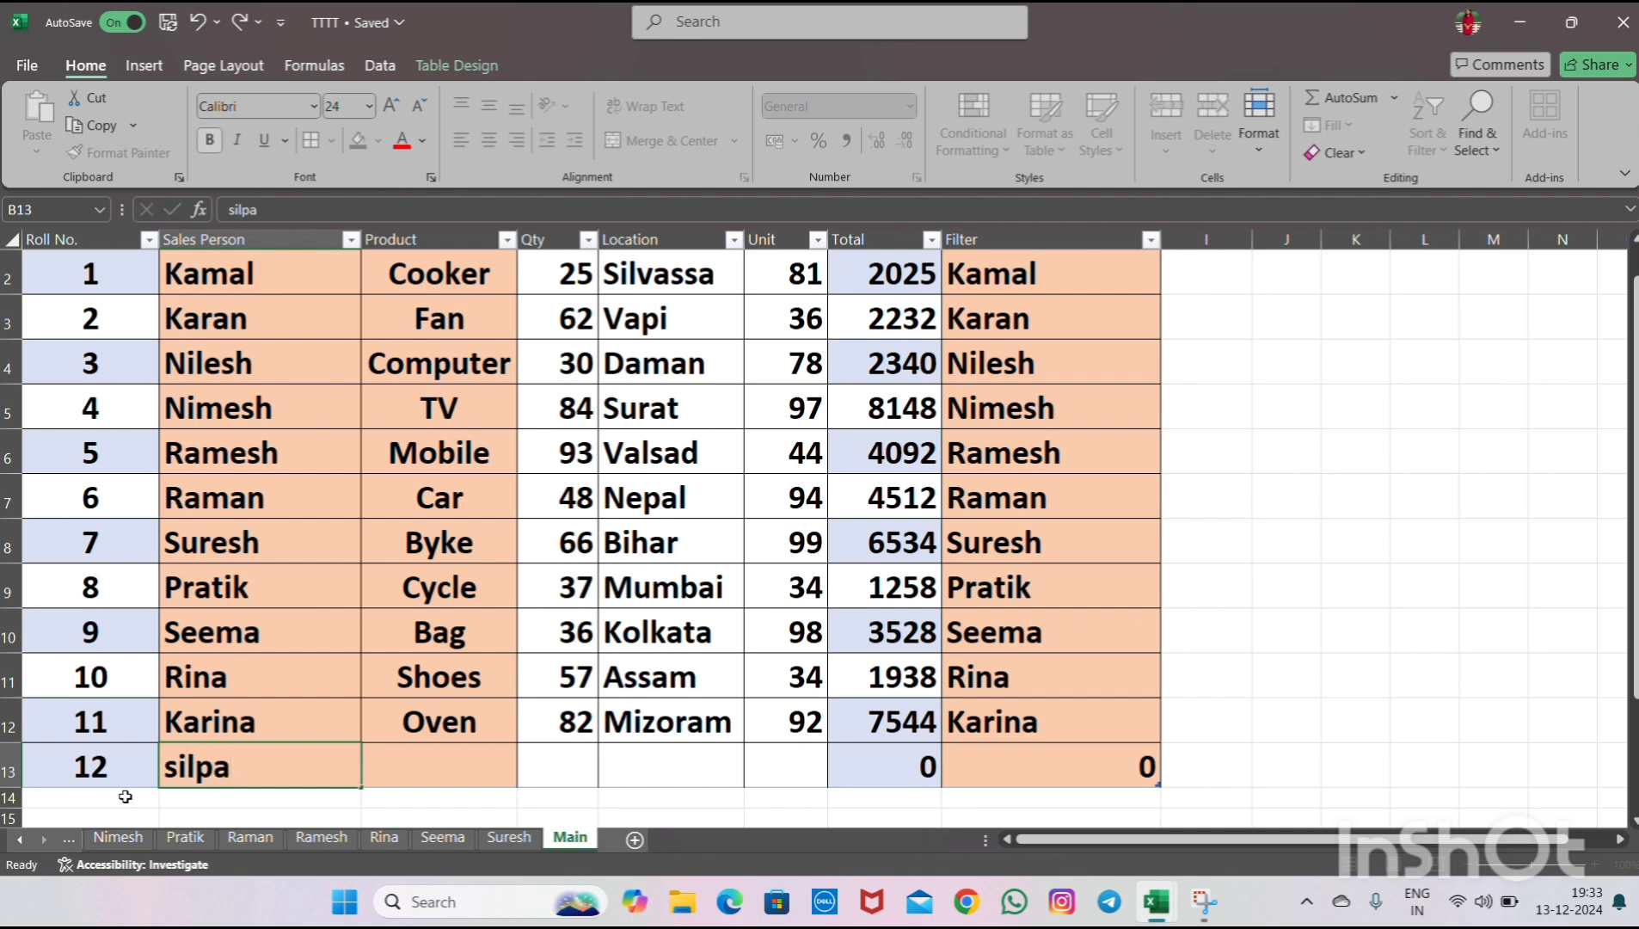
key(Return)
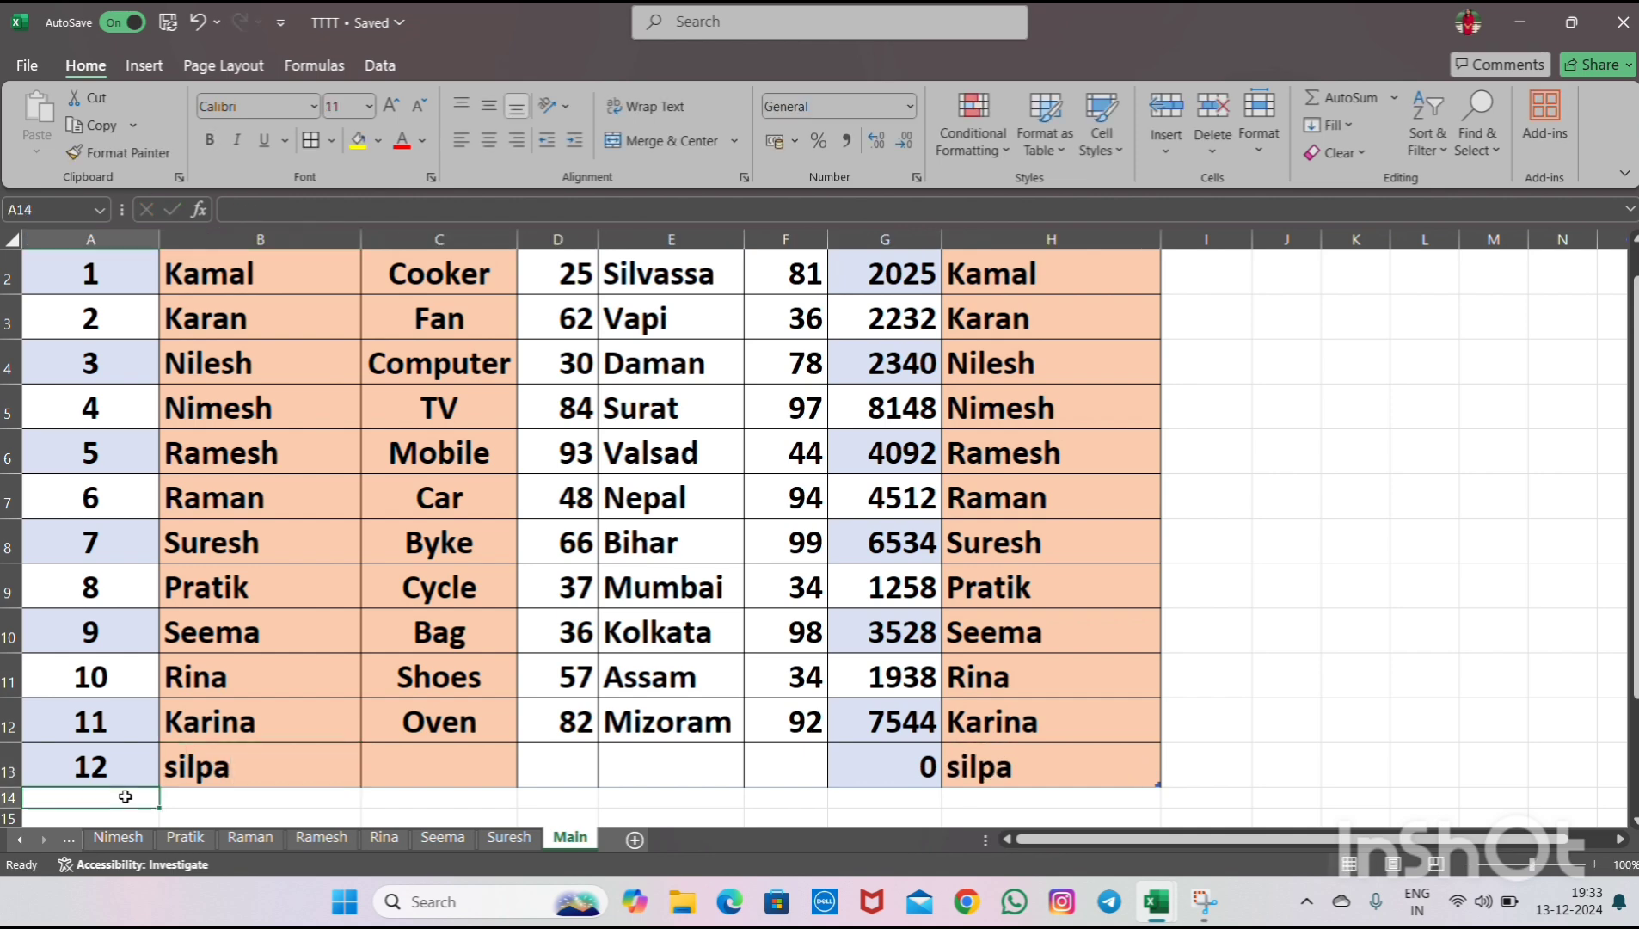
- Set the new row's Product to carpet
key(Up)
key(Right)
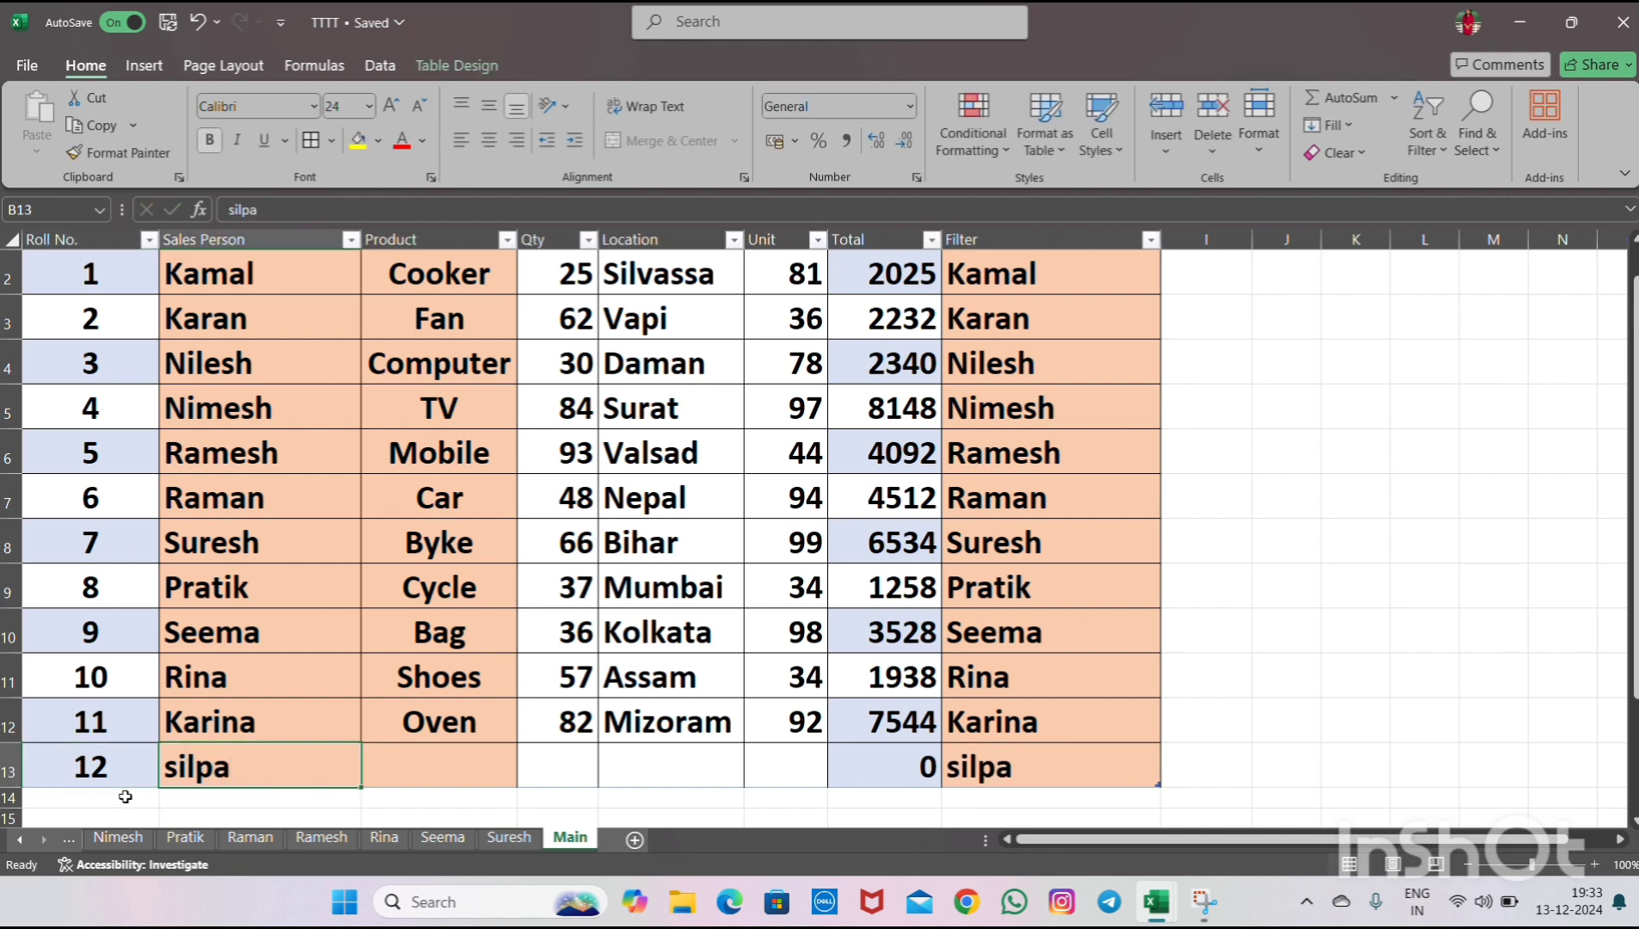
key(Right)
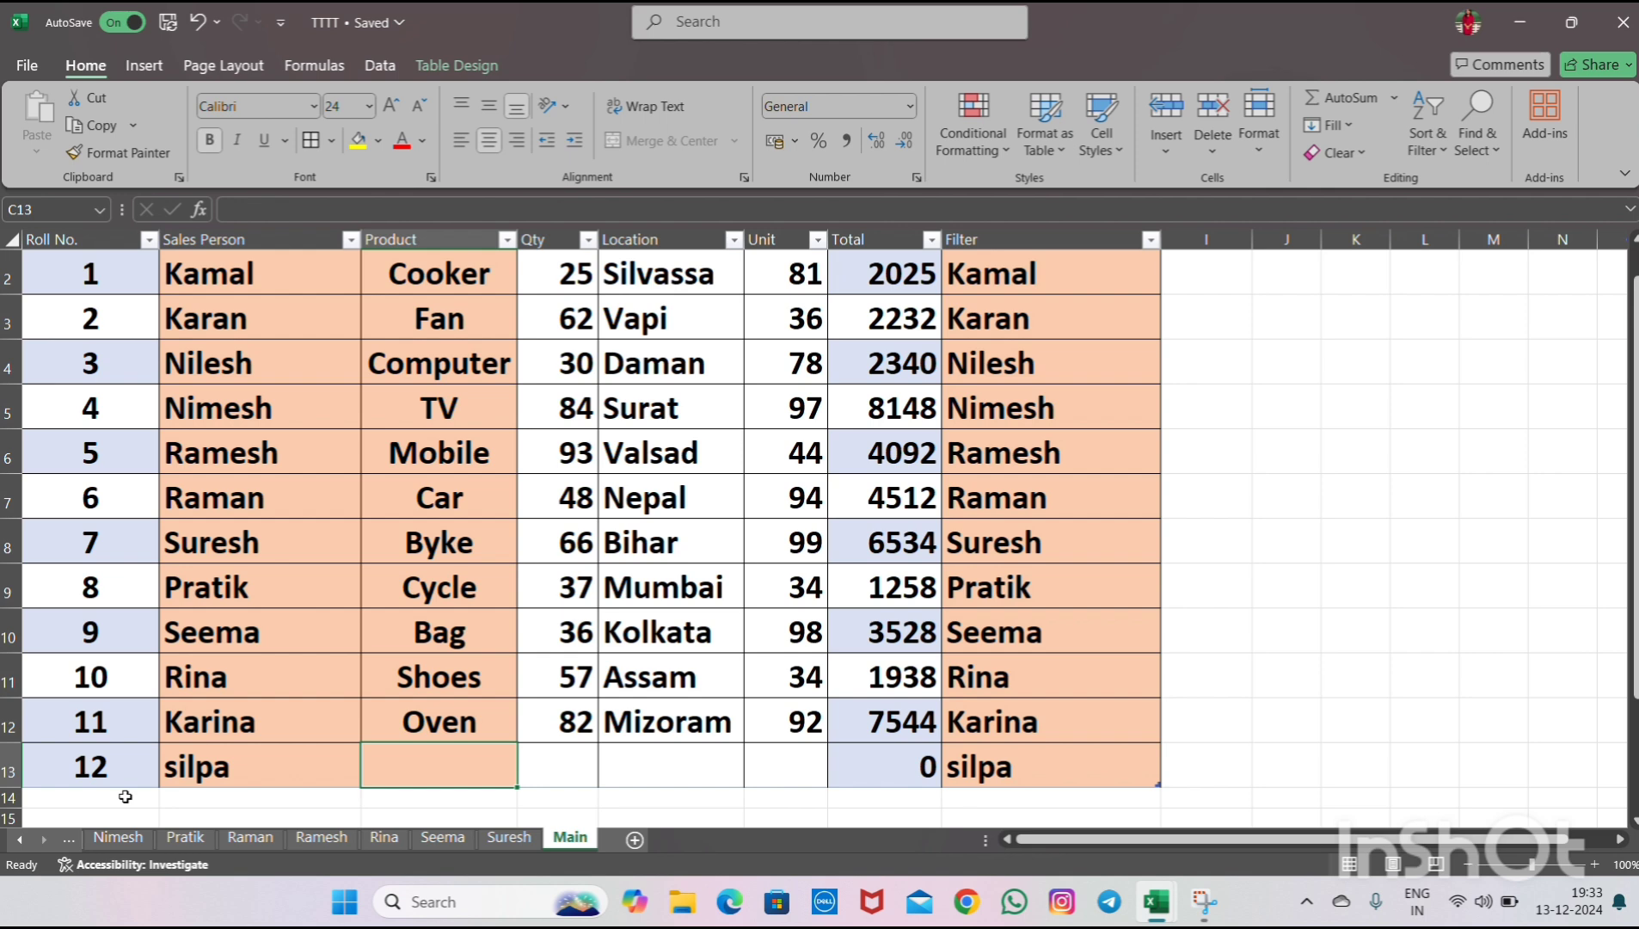
text(Oven)
key(Right)
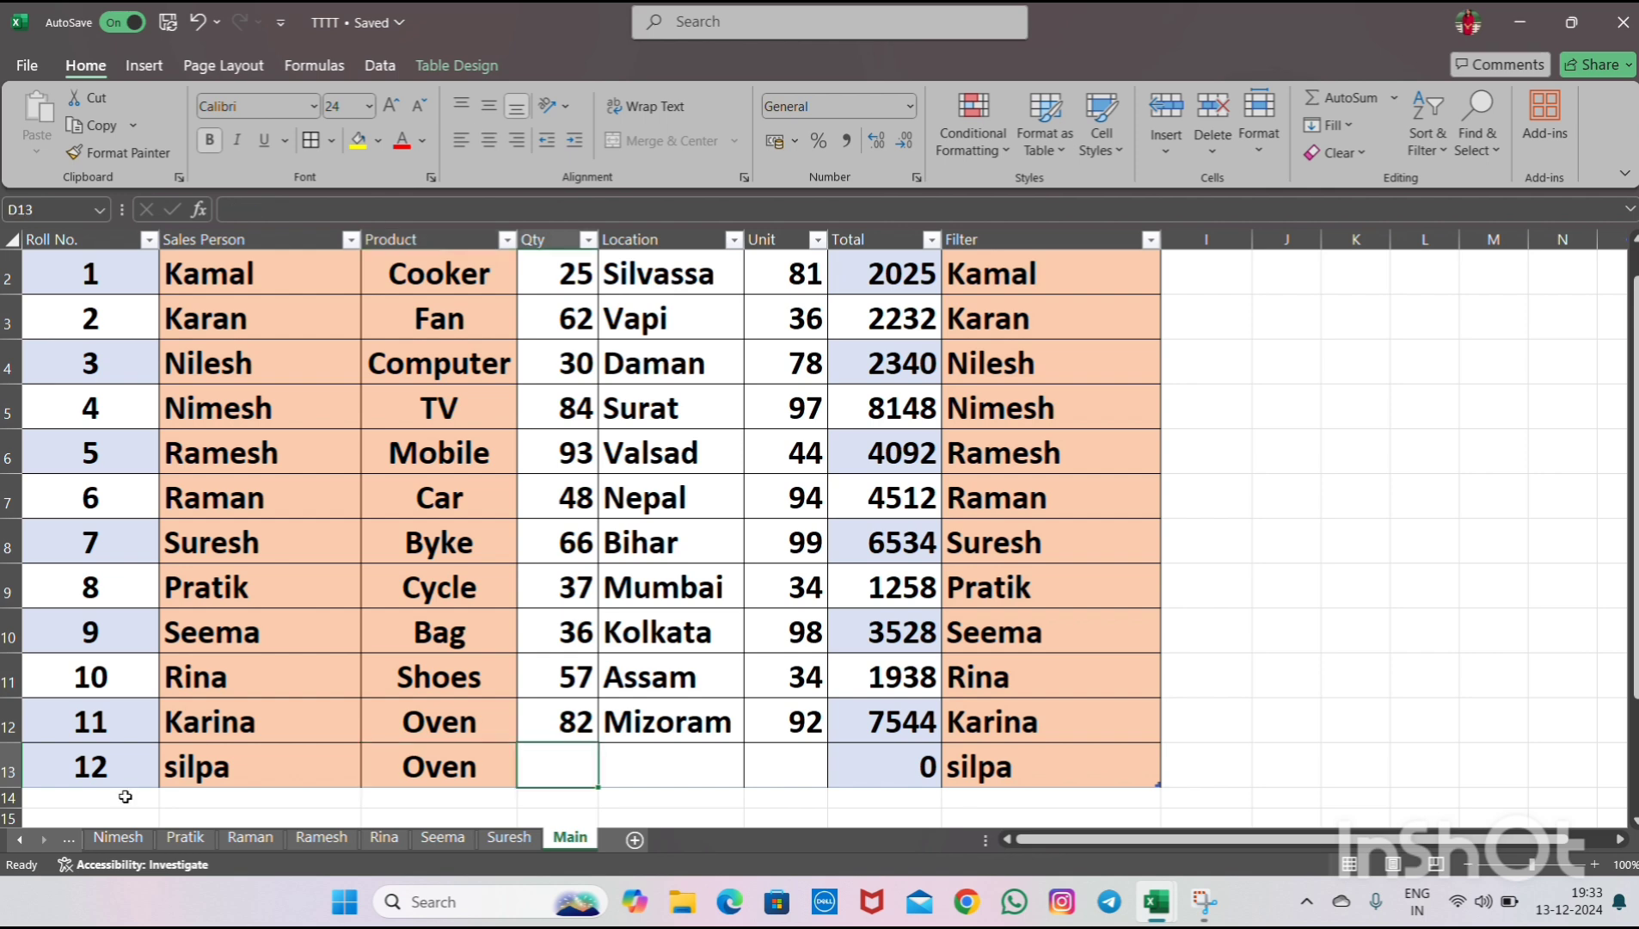
text(45)
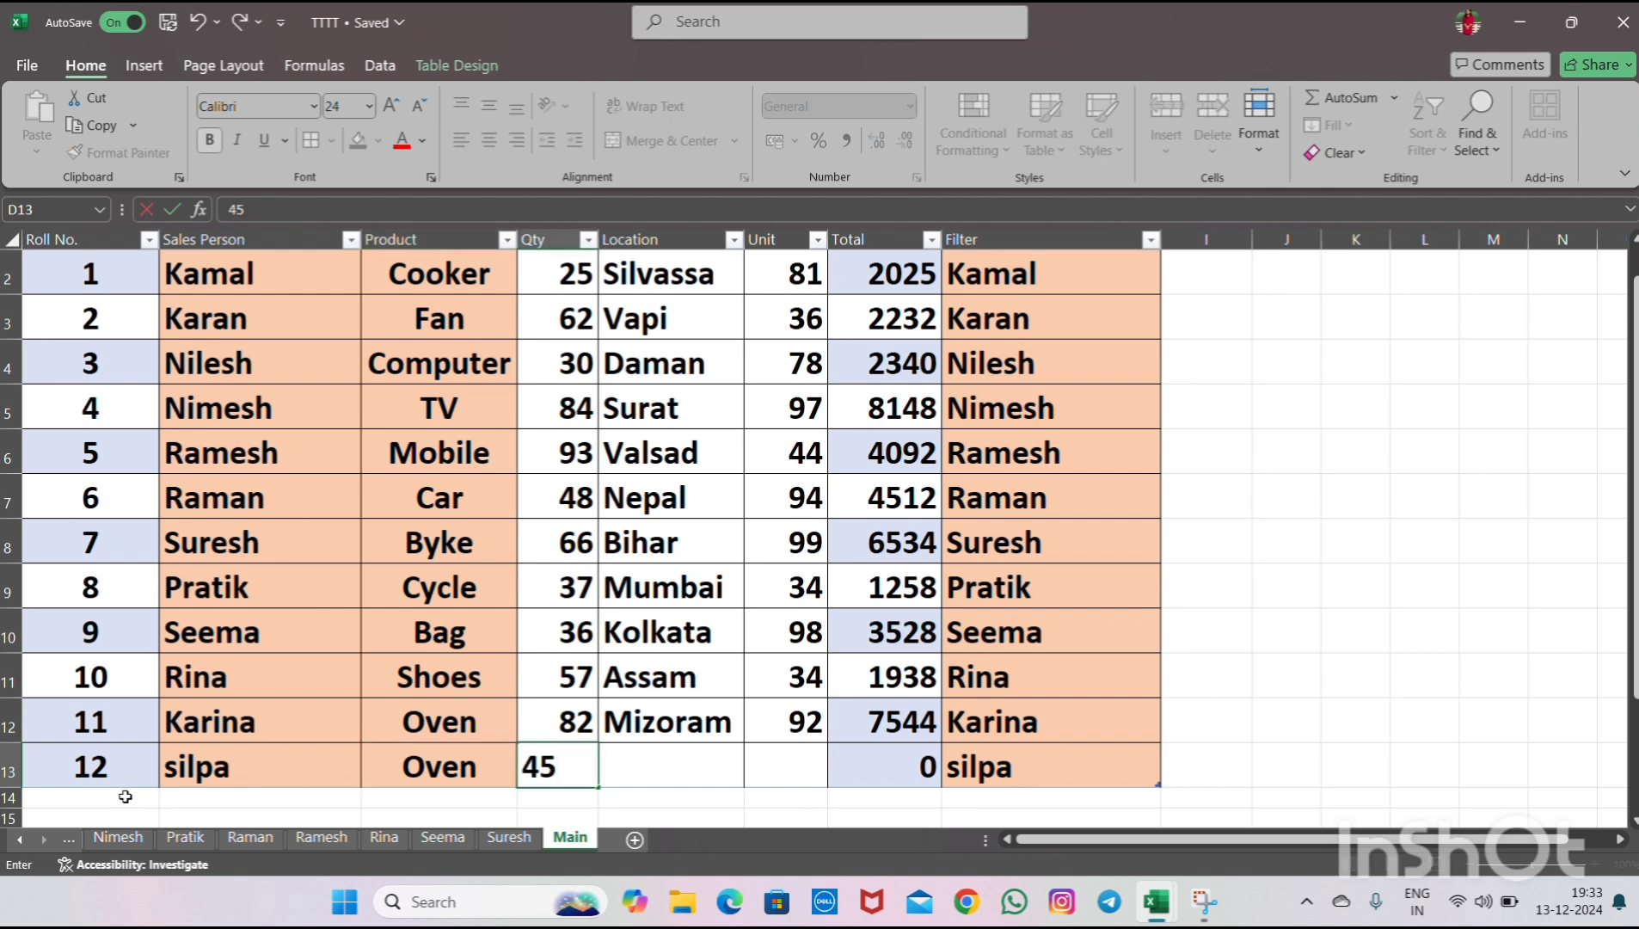
key(Left)
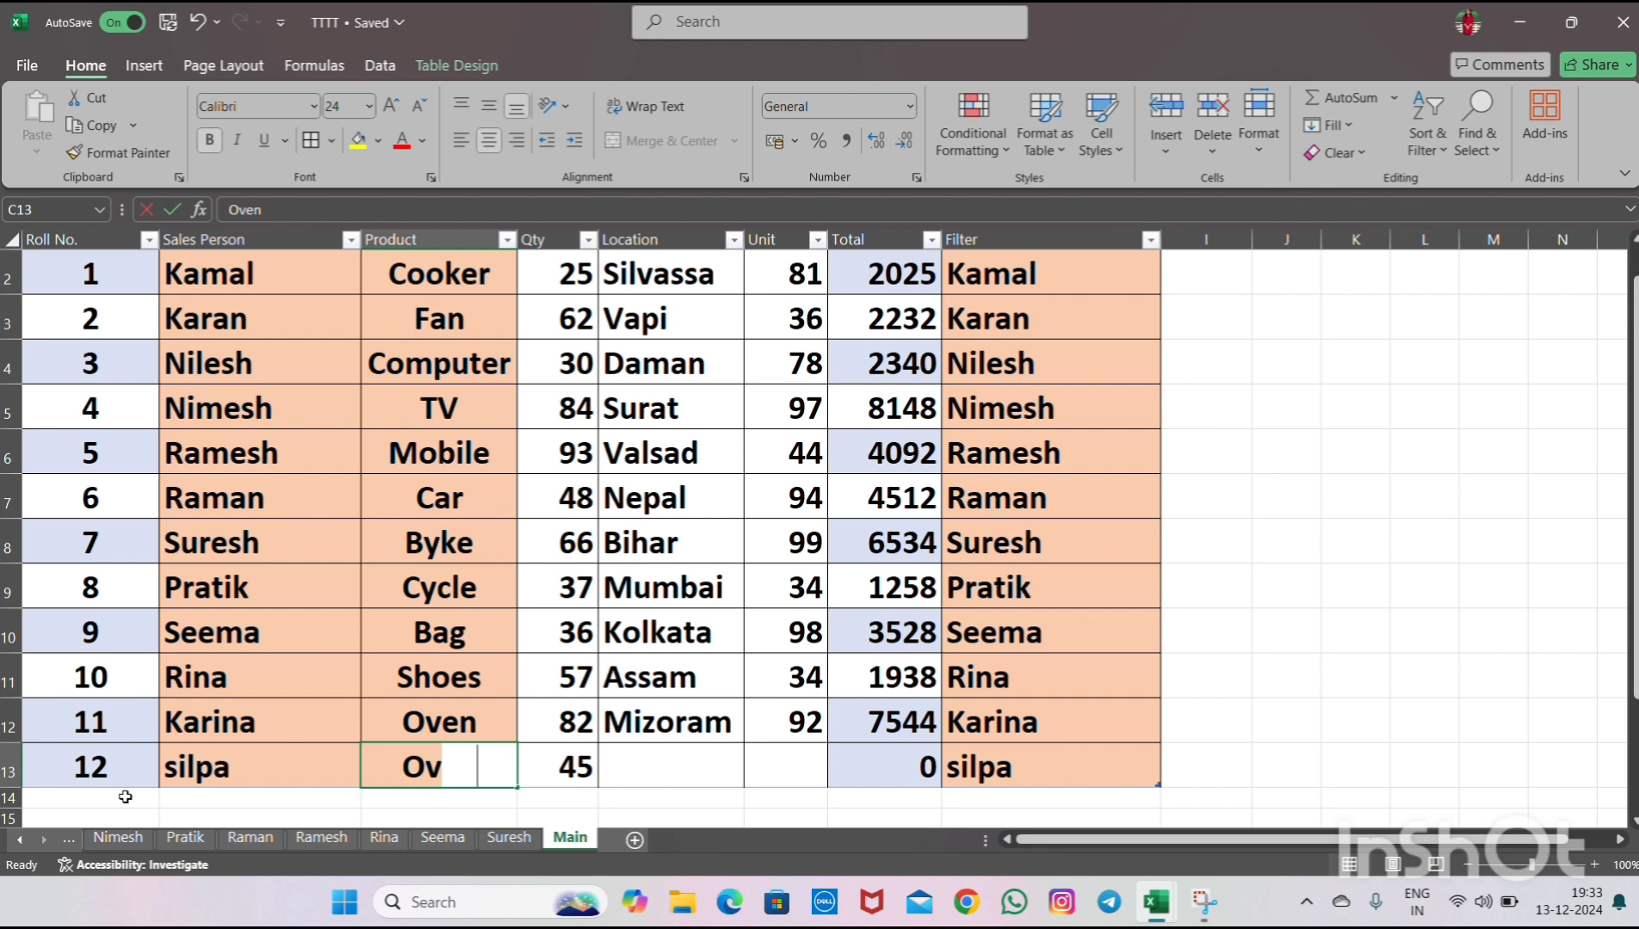
text(carpet)
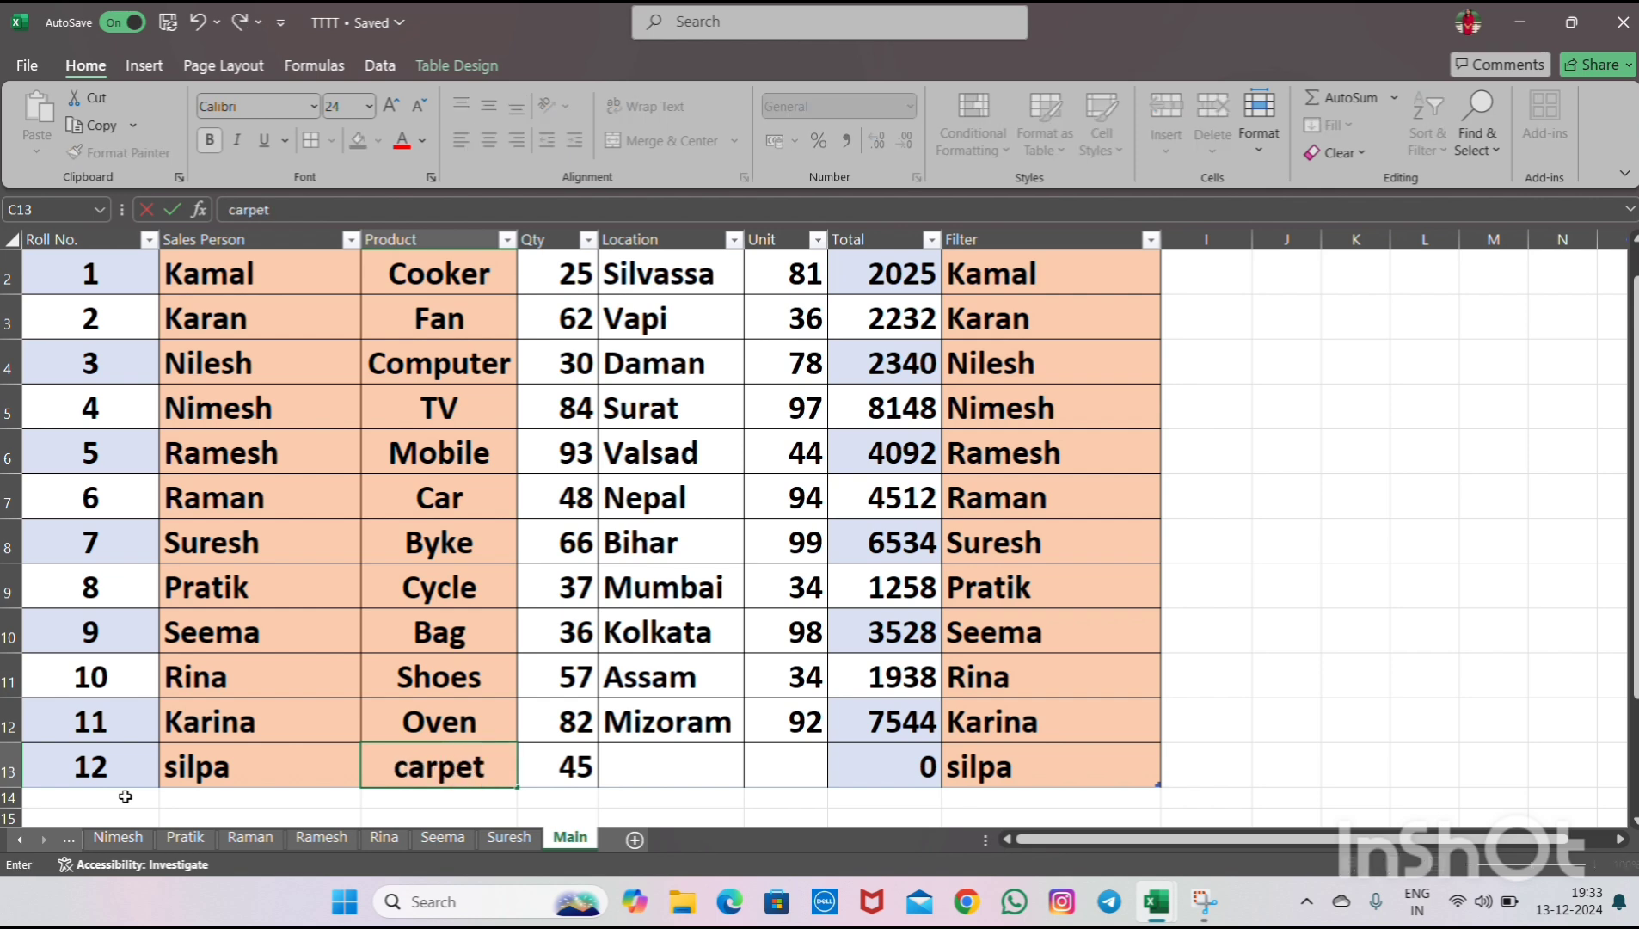
key(ctrl+Return)
key(Right)
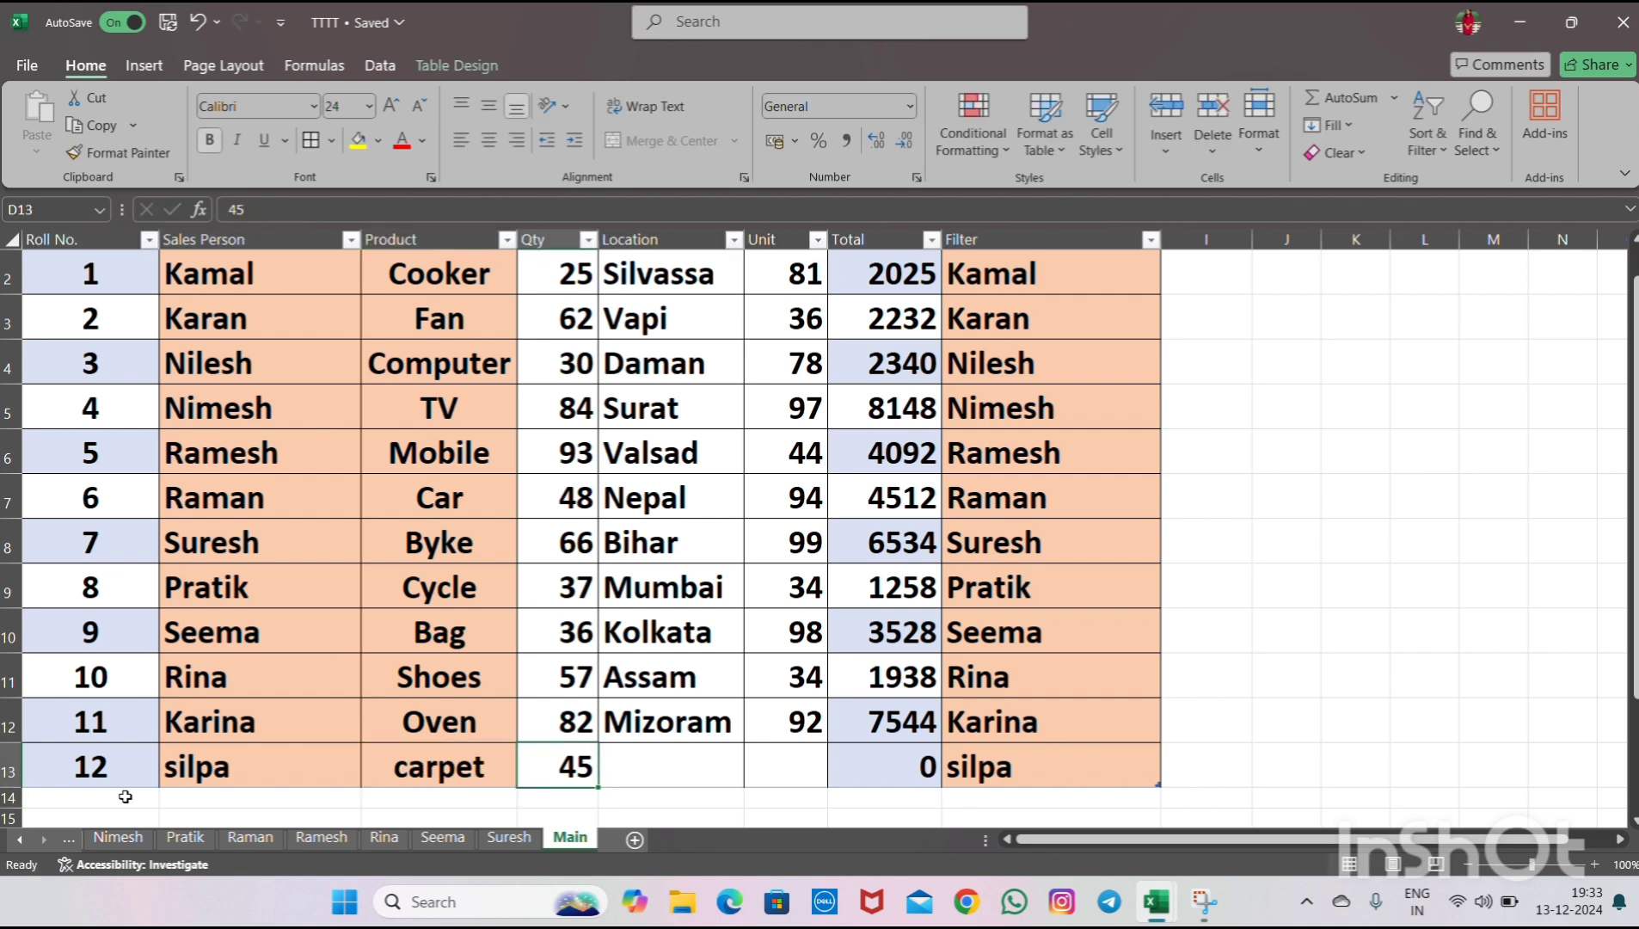
- Fill in Qty 10, Location diu and Unit 34 for the new row
text(10)
key(Tab)
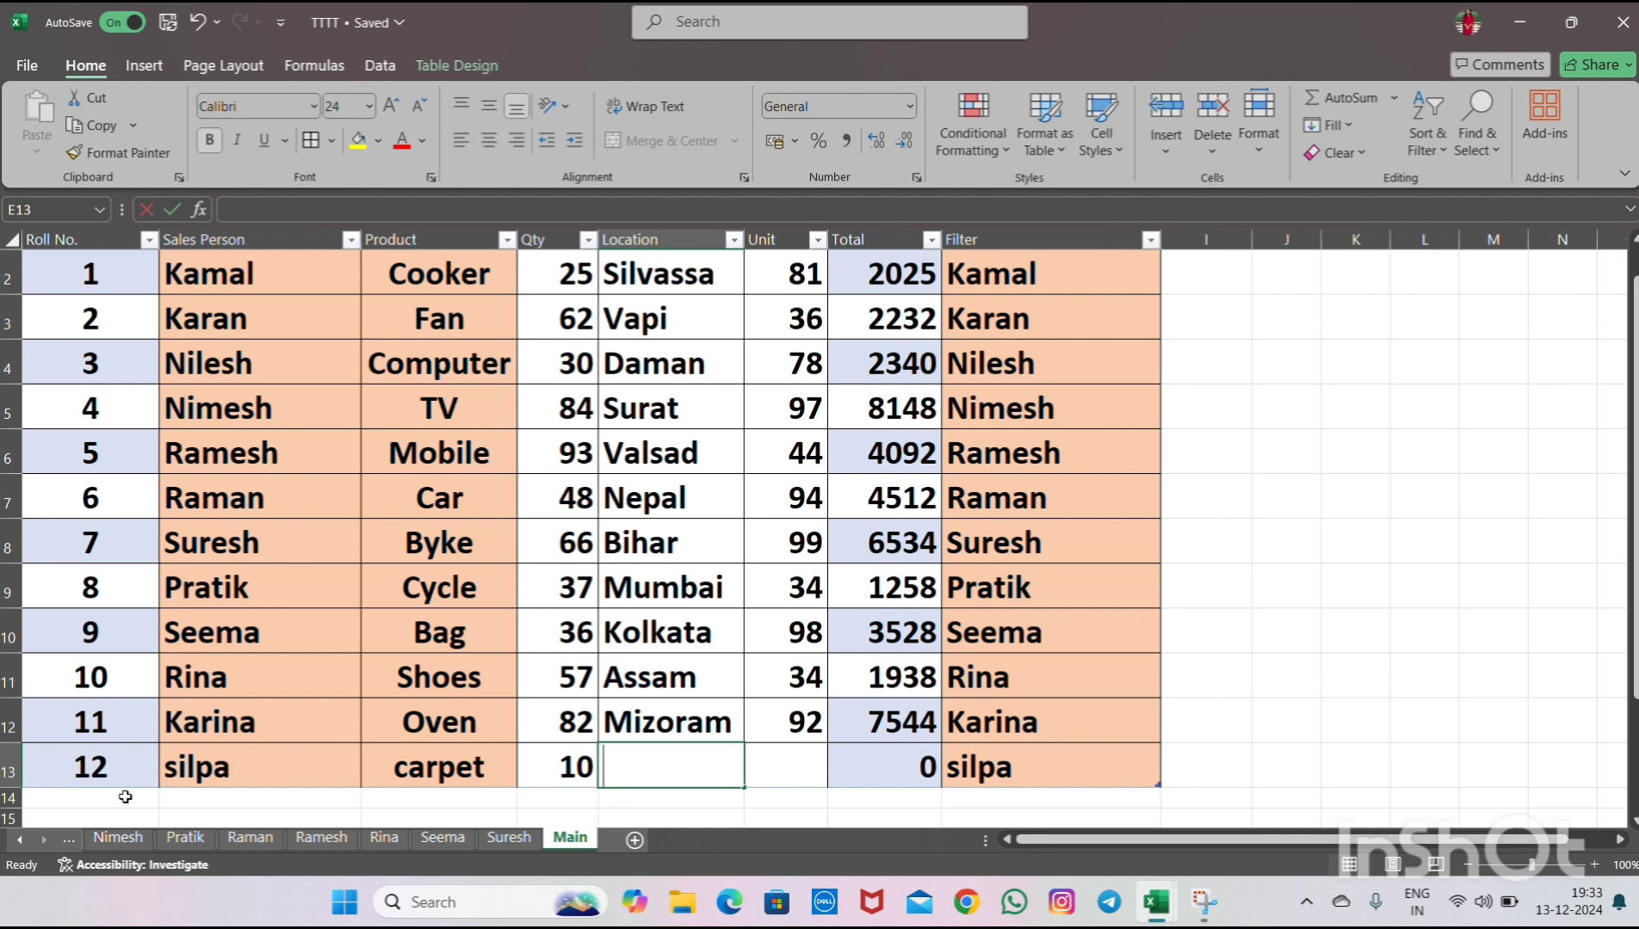
text(diu)
key(Tab)
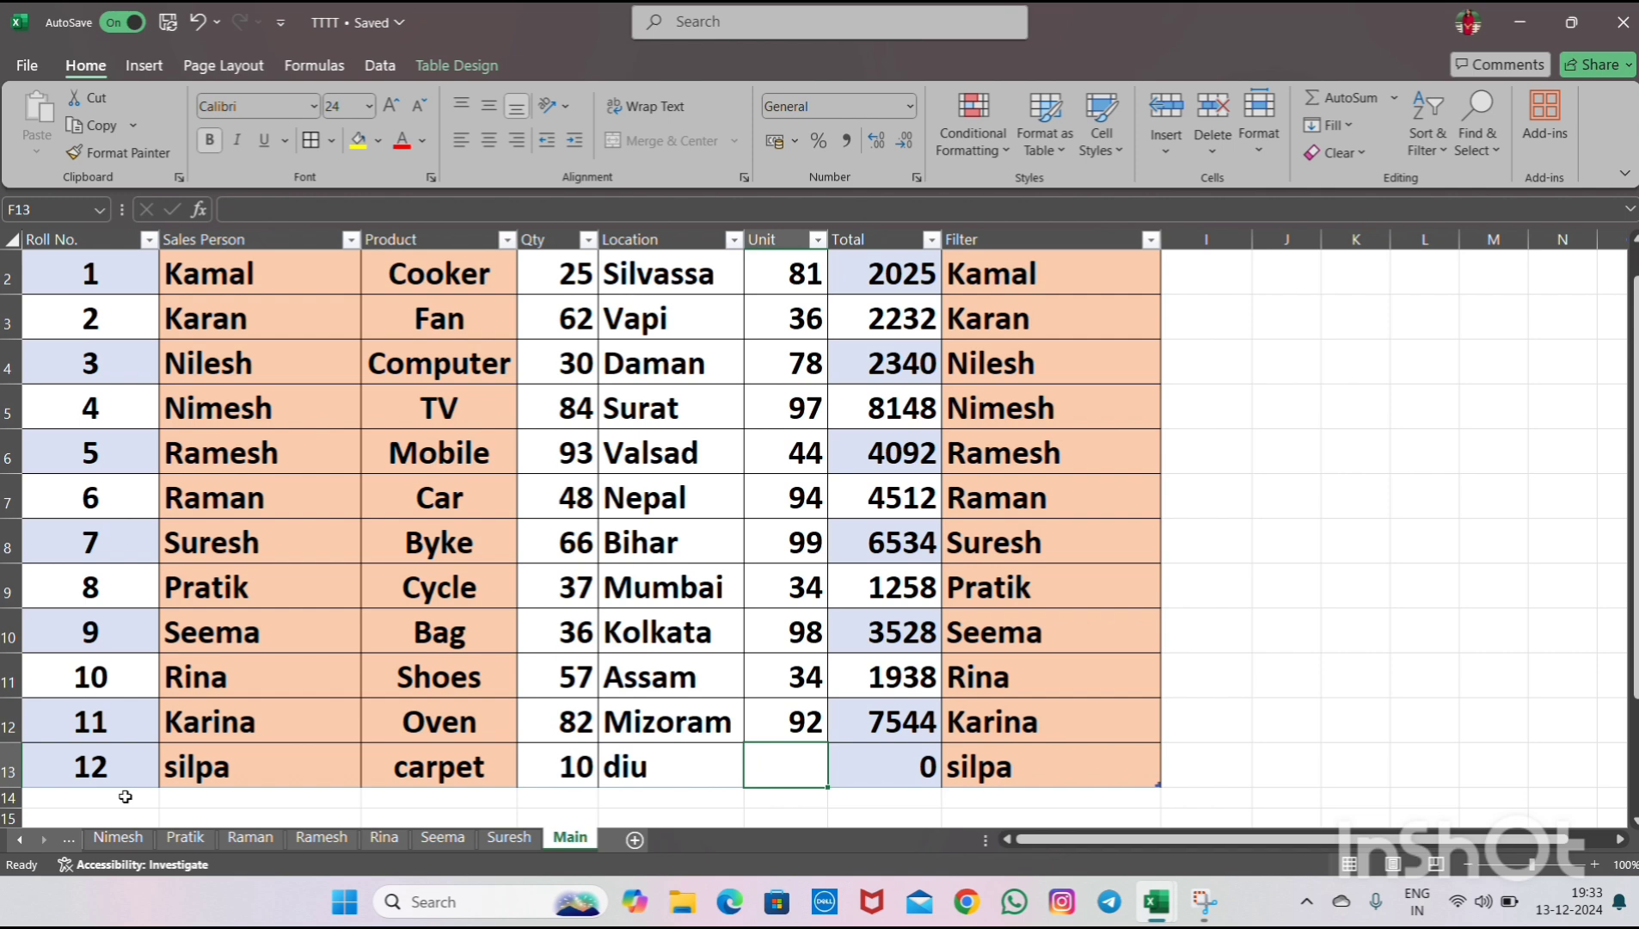
text(34)
key(Return)
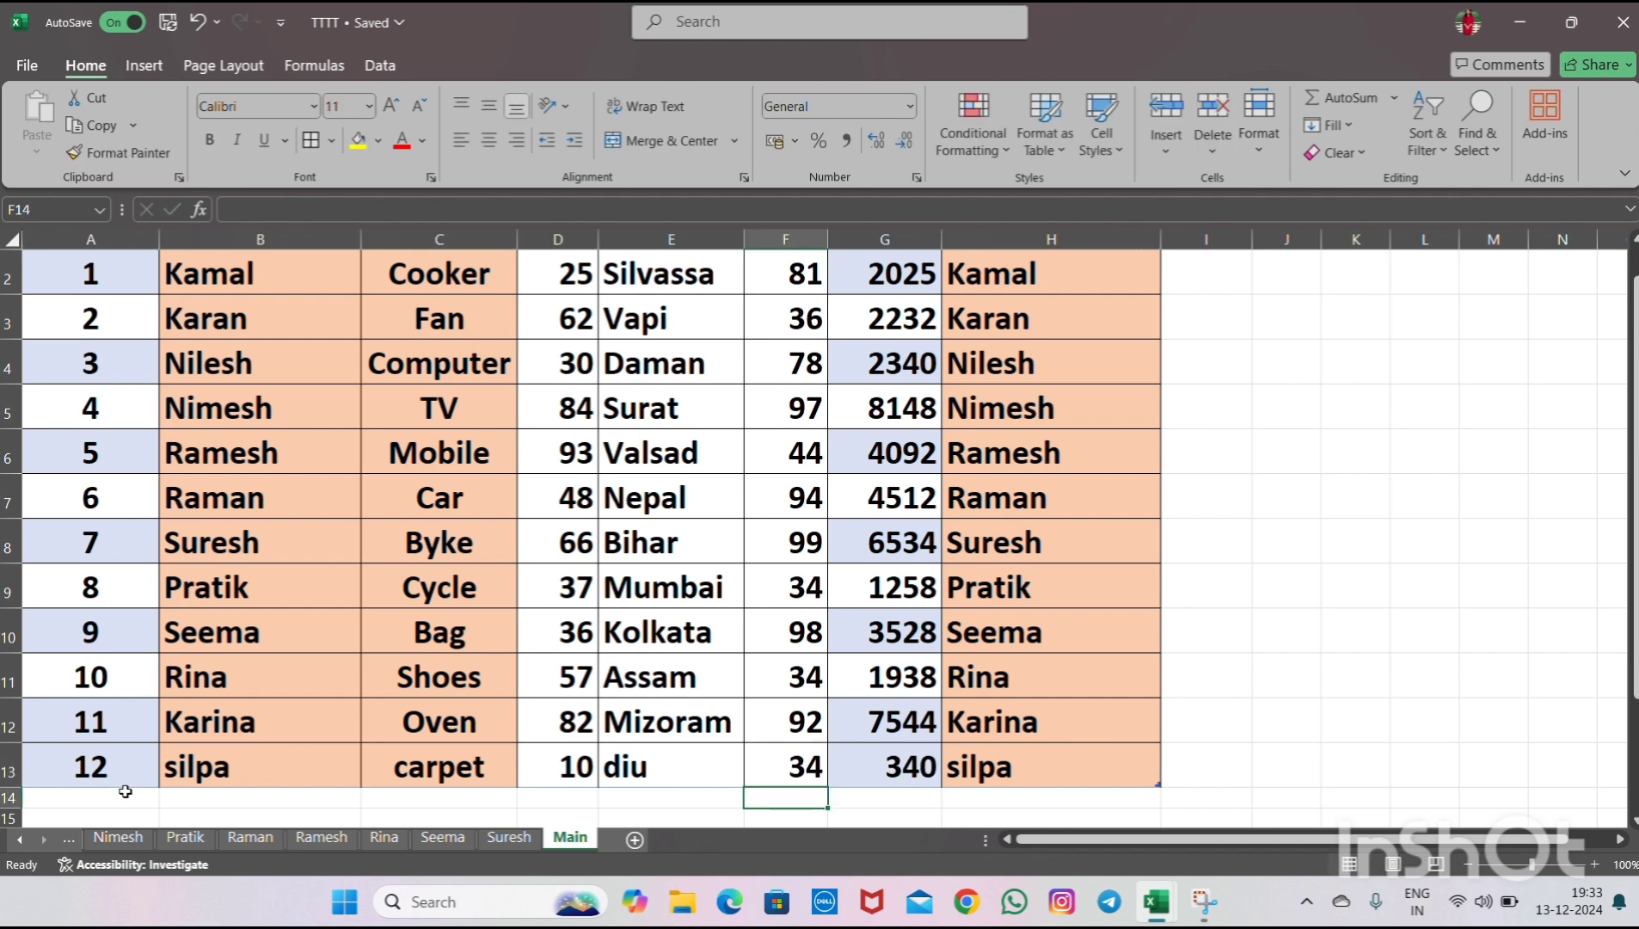
- Copy the name Suresh into the new row's Sales Person cell, replacing silpa
click(235, 767)
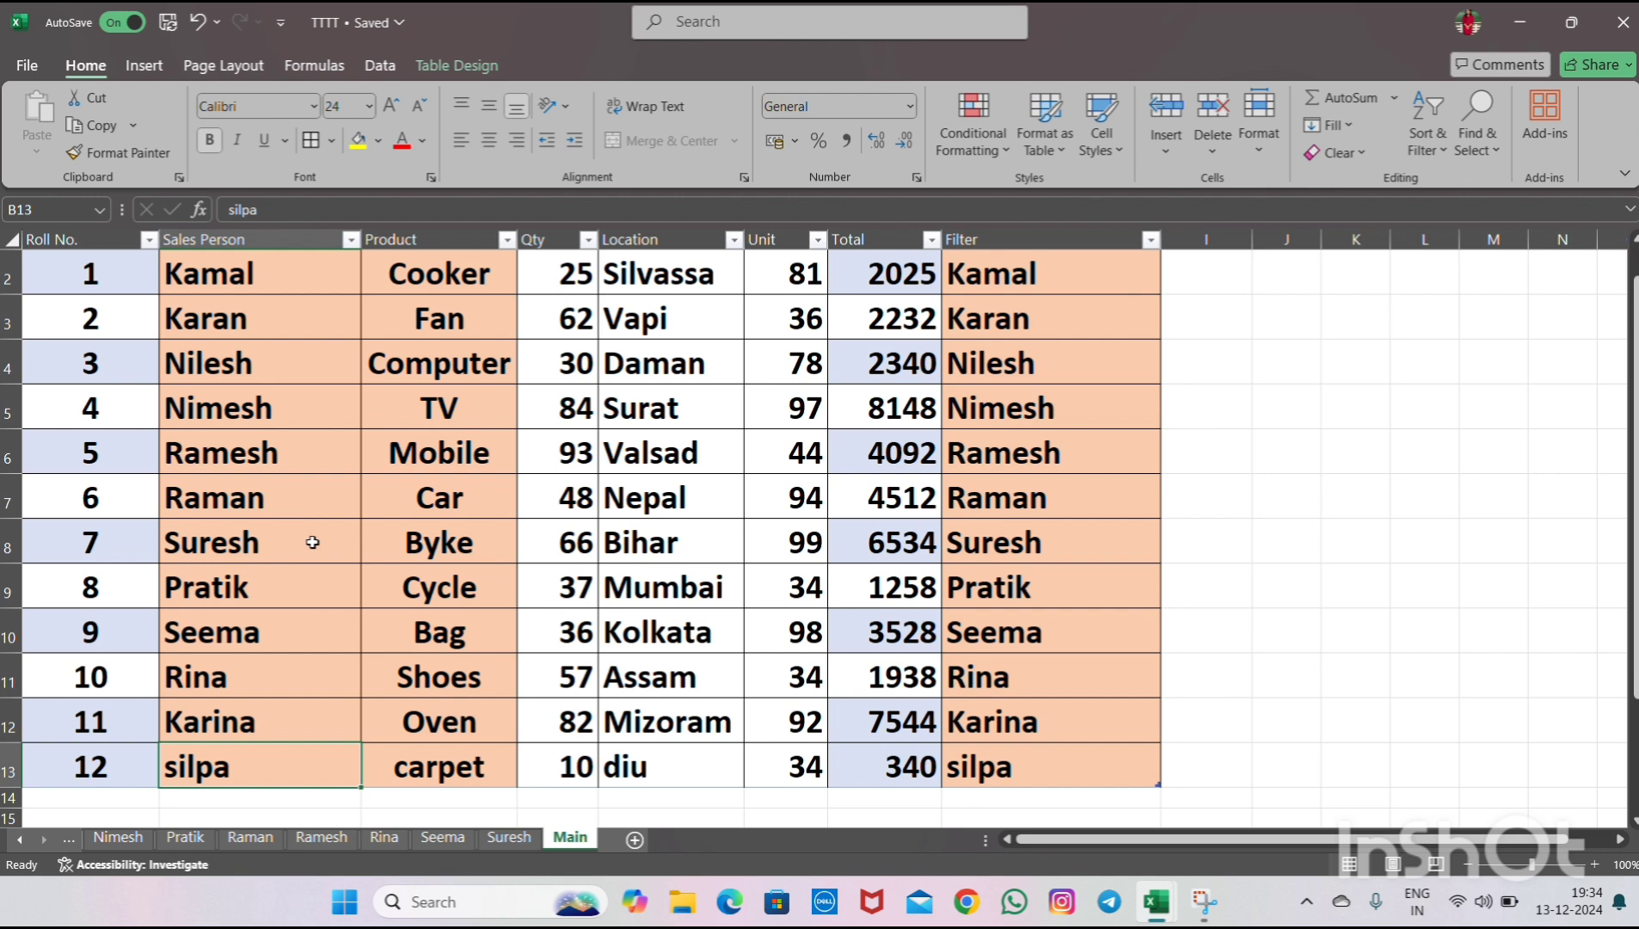
click(265, 542)
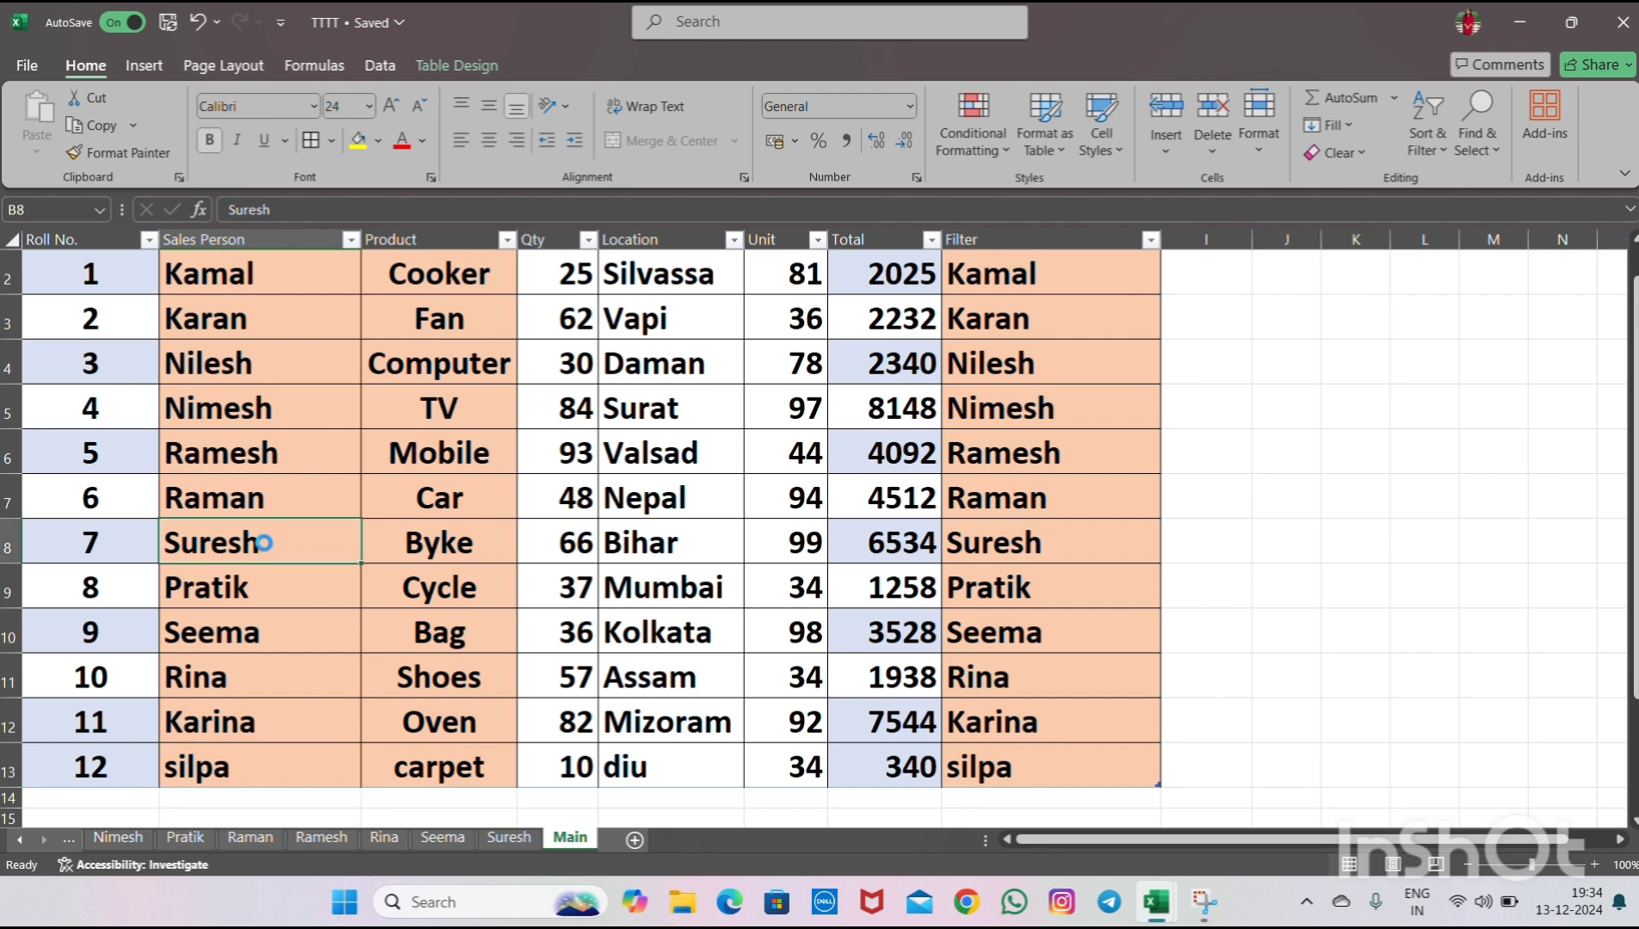
key(ctrl+c)
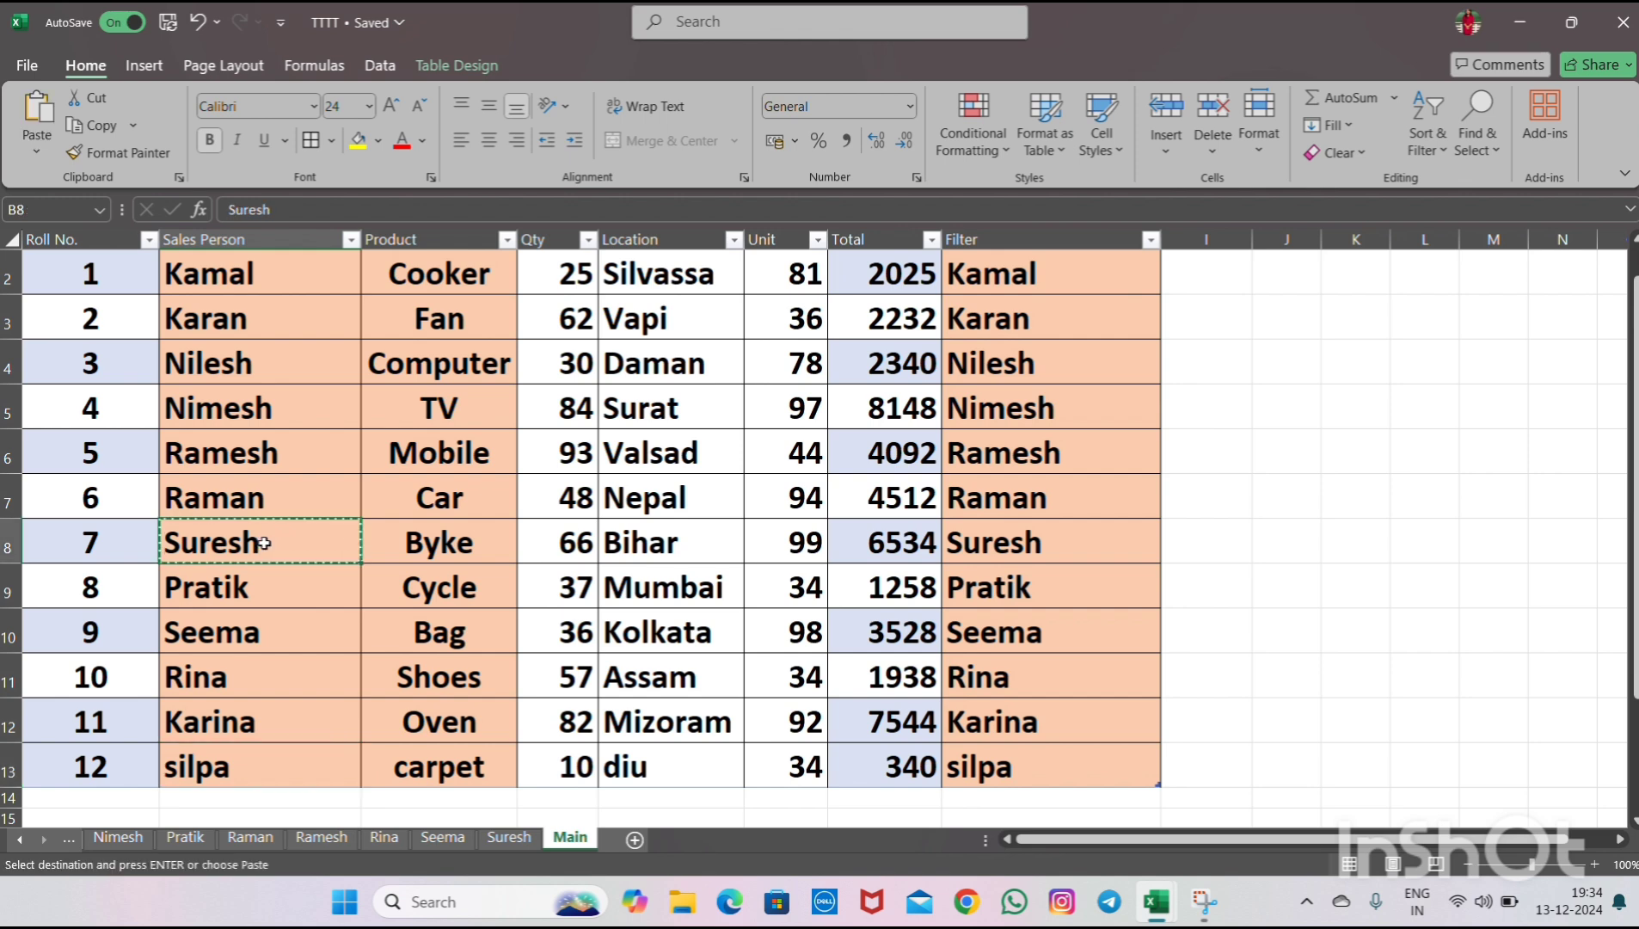
click(259, 775)
key(ctrl+v)
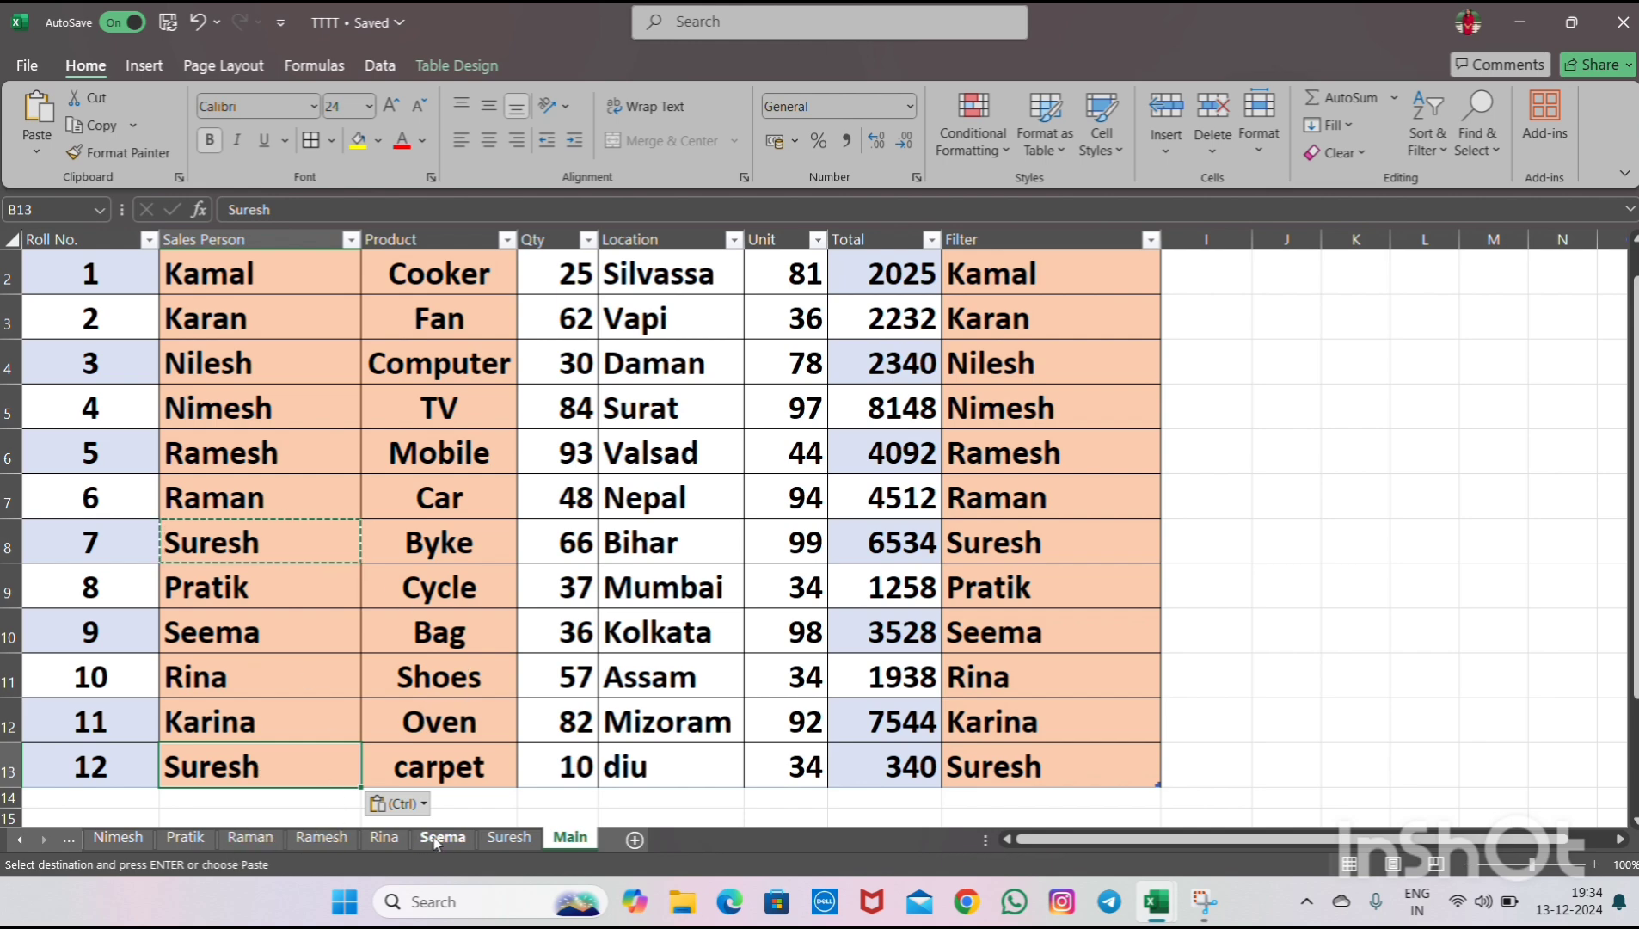
- Refresh the PivotTable on the Suresh sheet
click(497, 845)
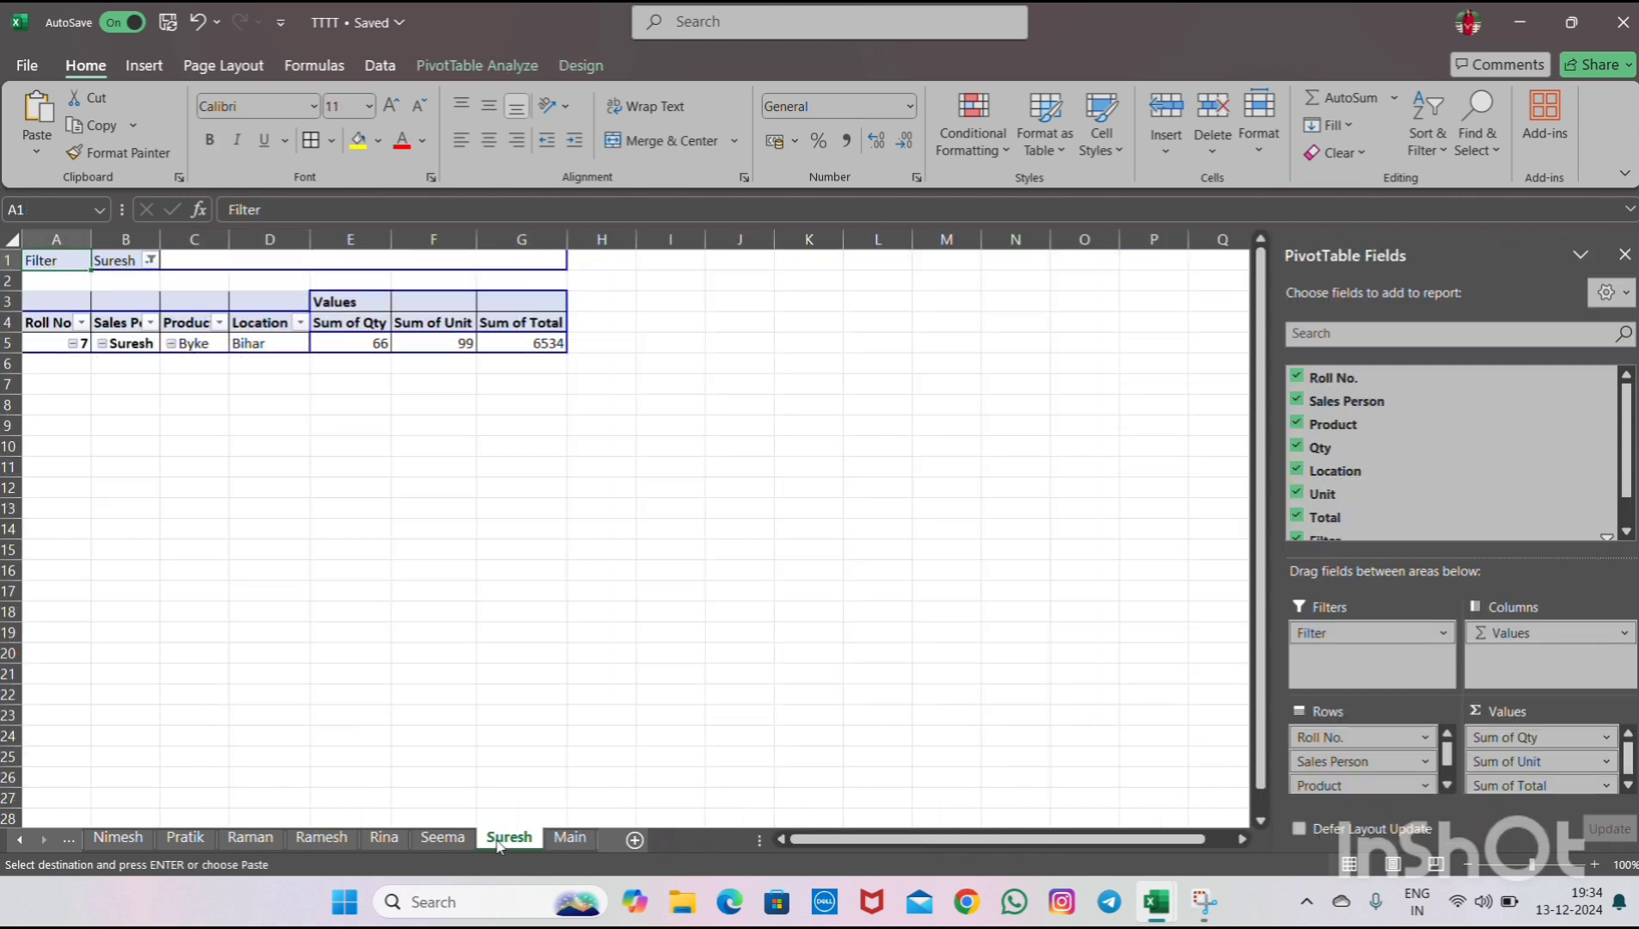
click(216, 345)
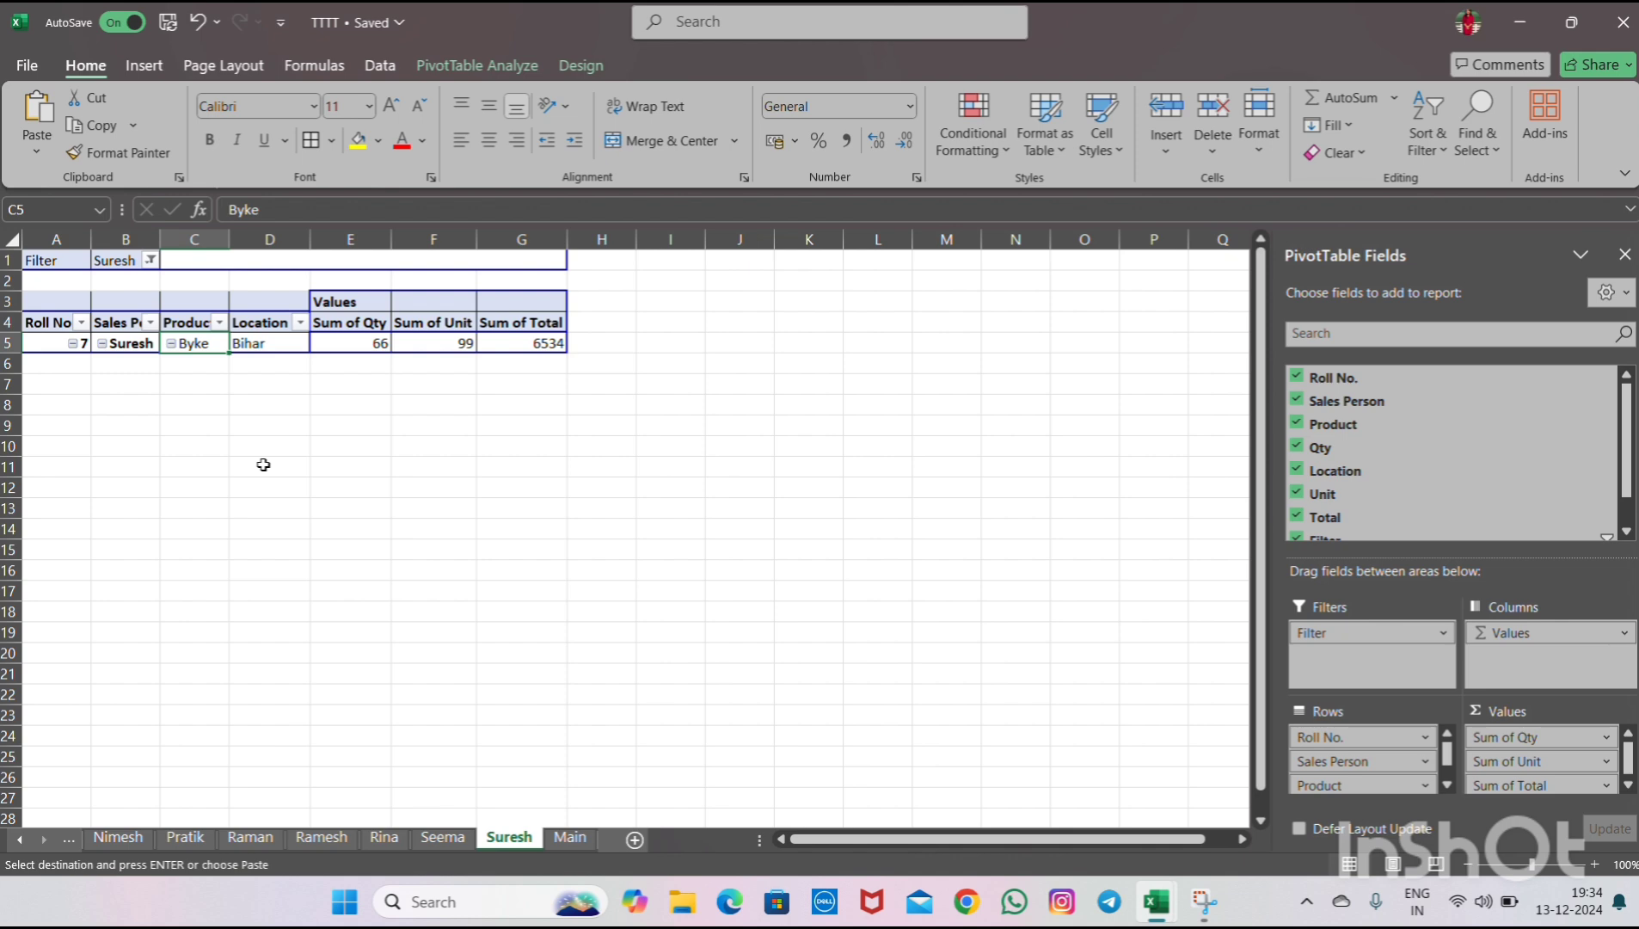
right_click(199, 344)
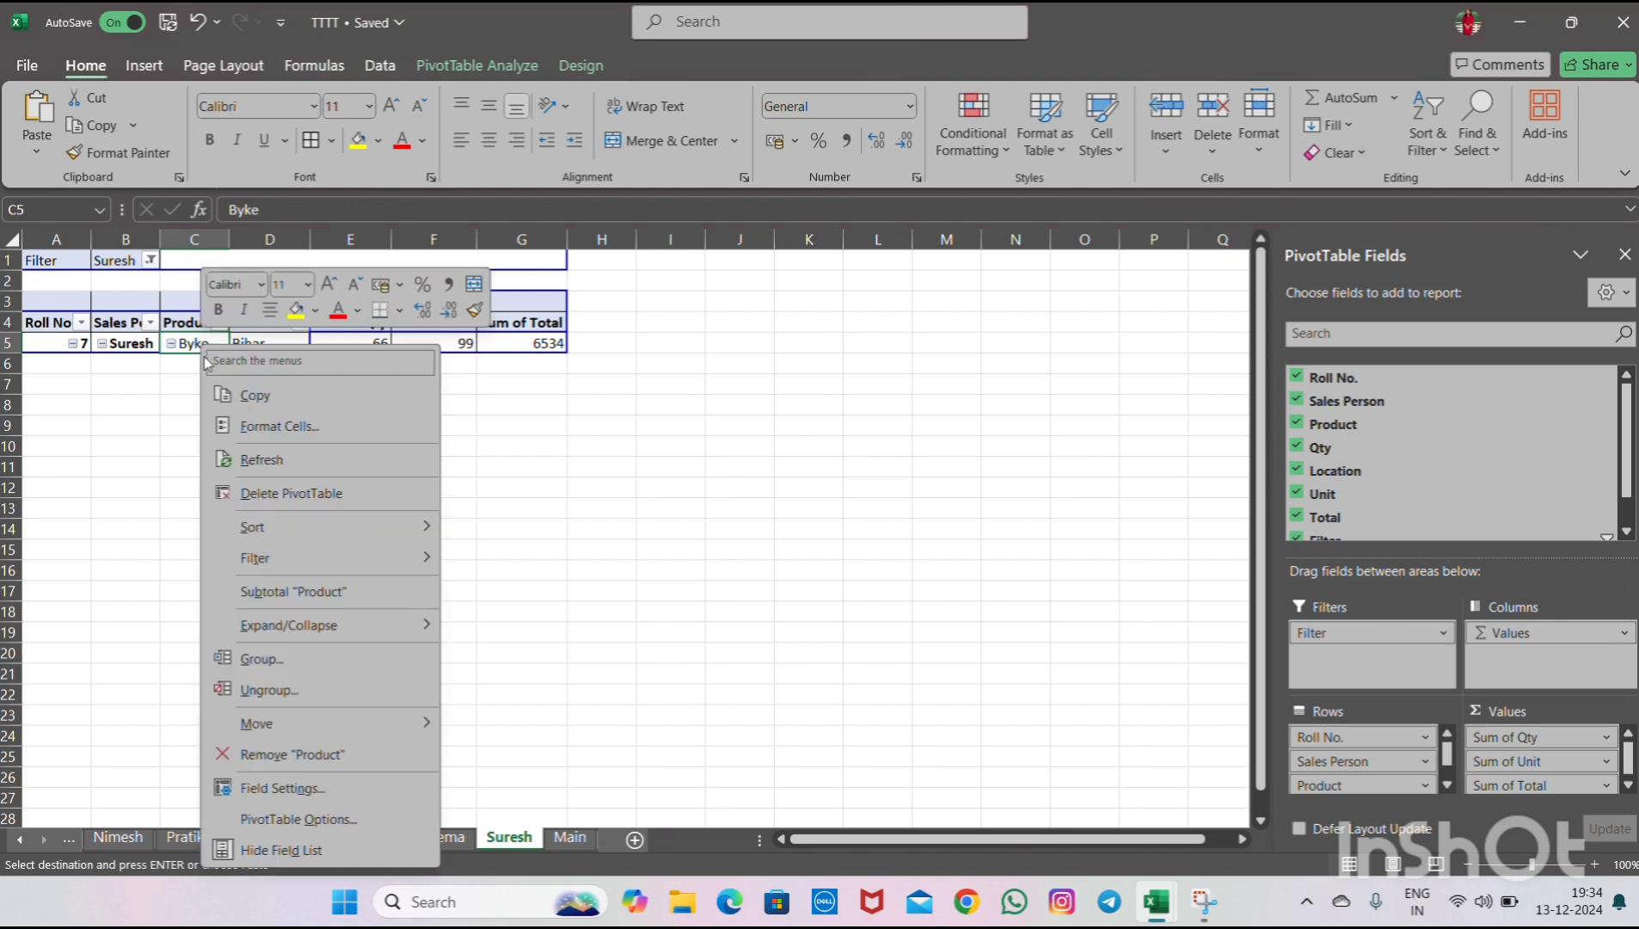
click(258, 451)
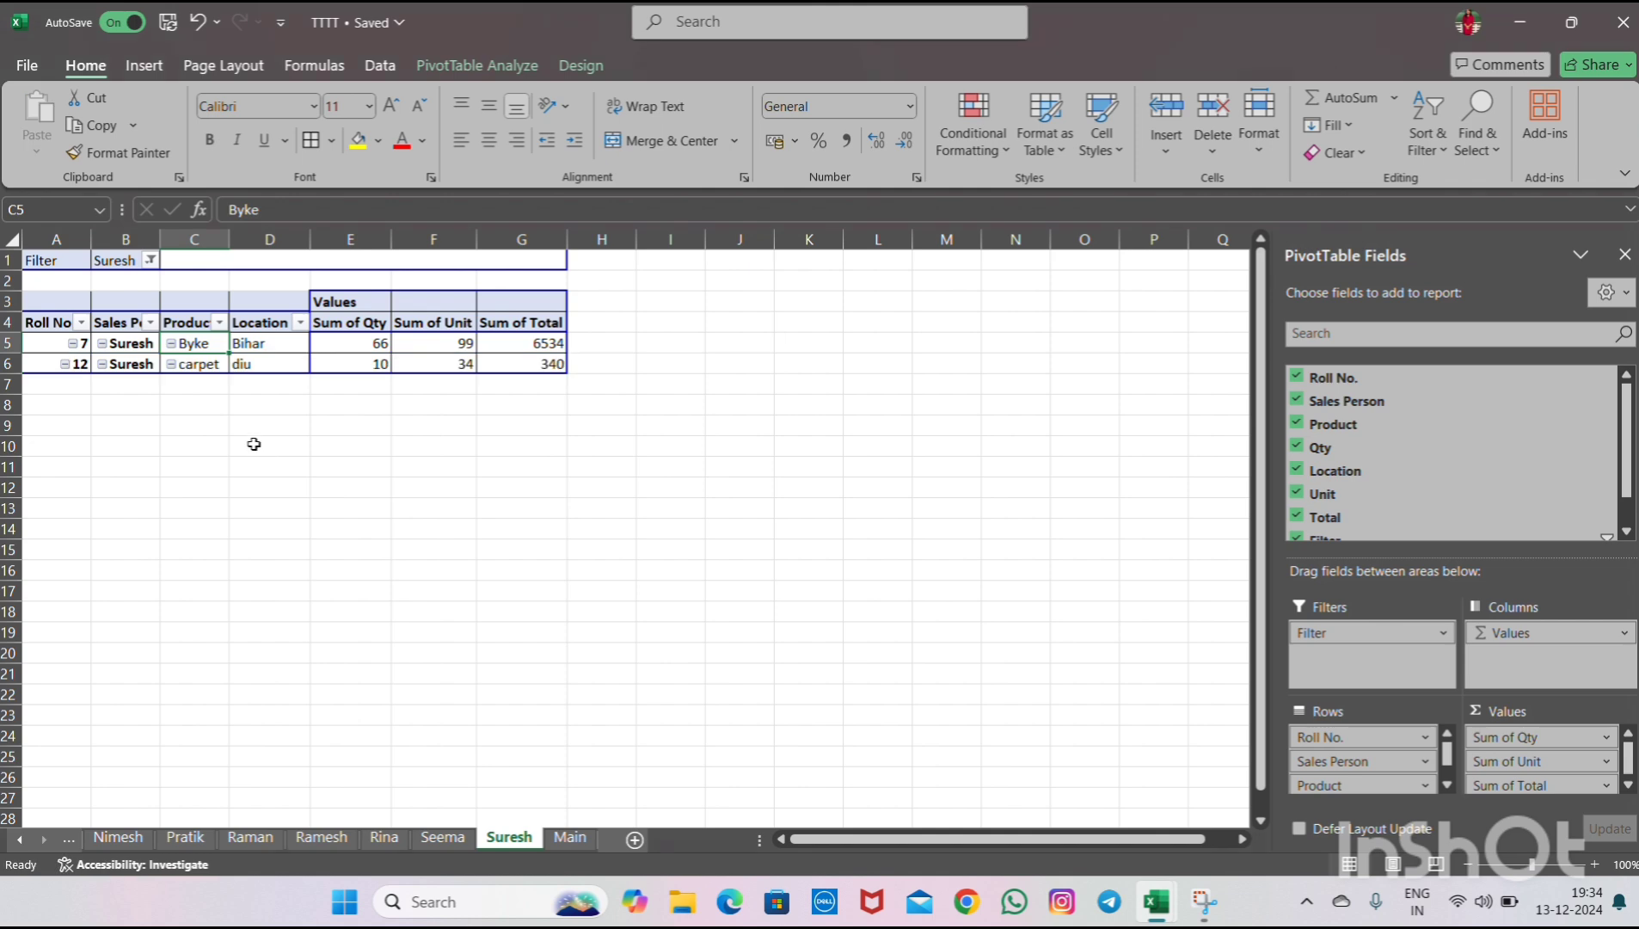
- Check the refreshed Suresh report rows against the Main table
click(201, 358)
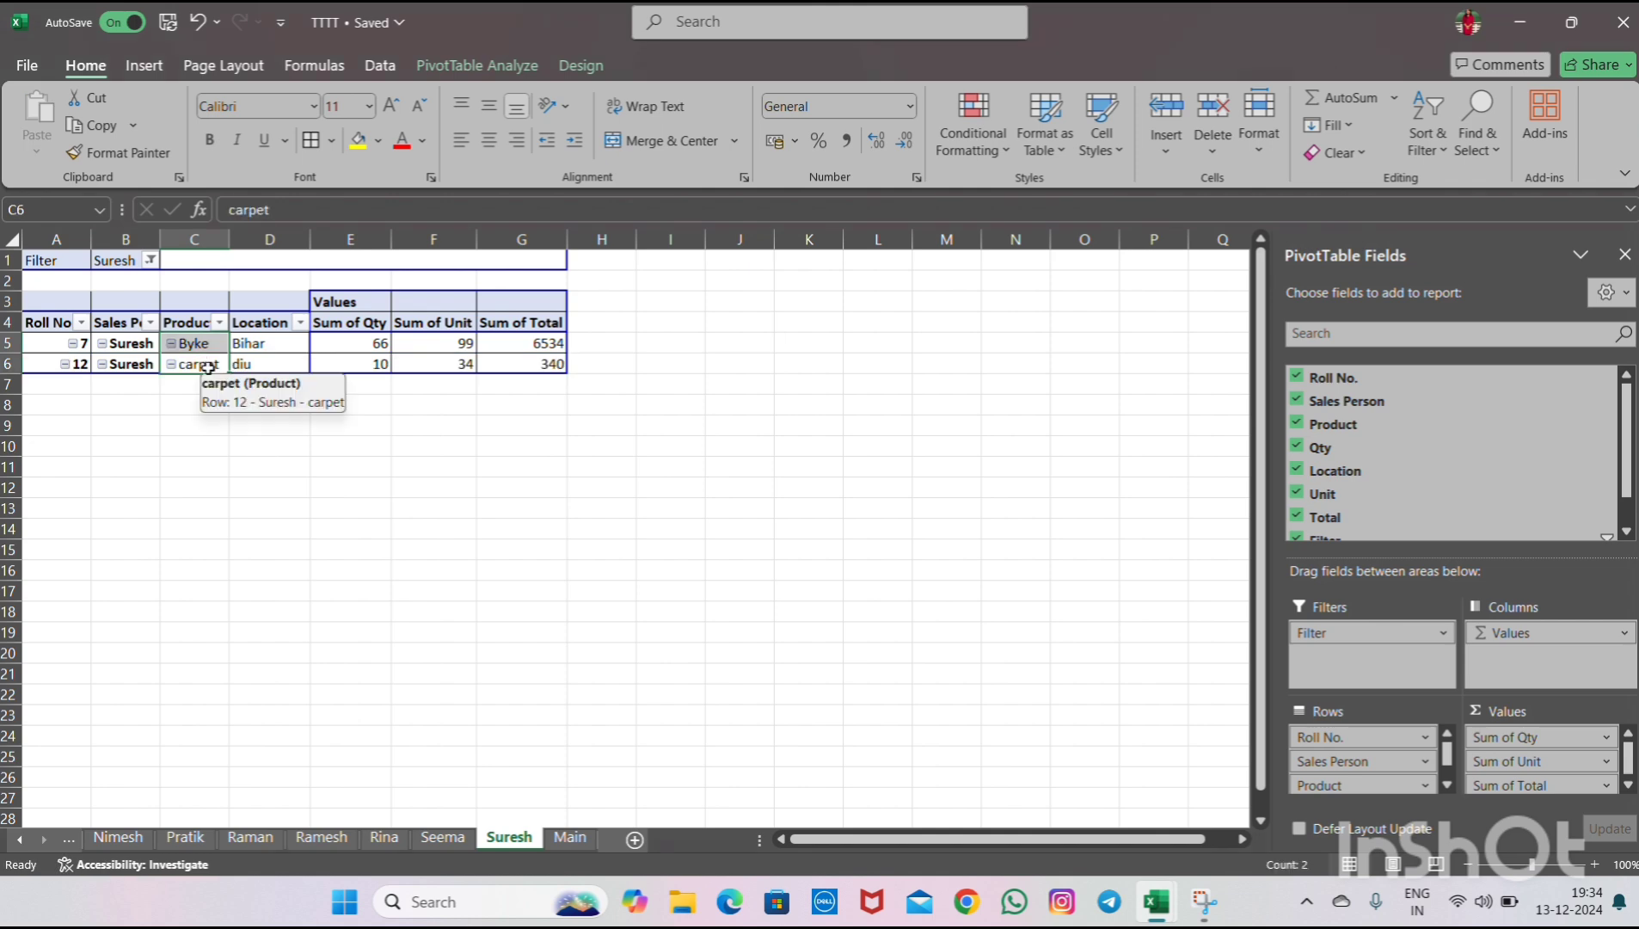
click(264, 364)
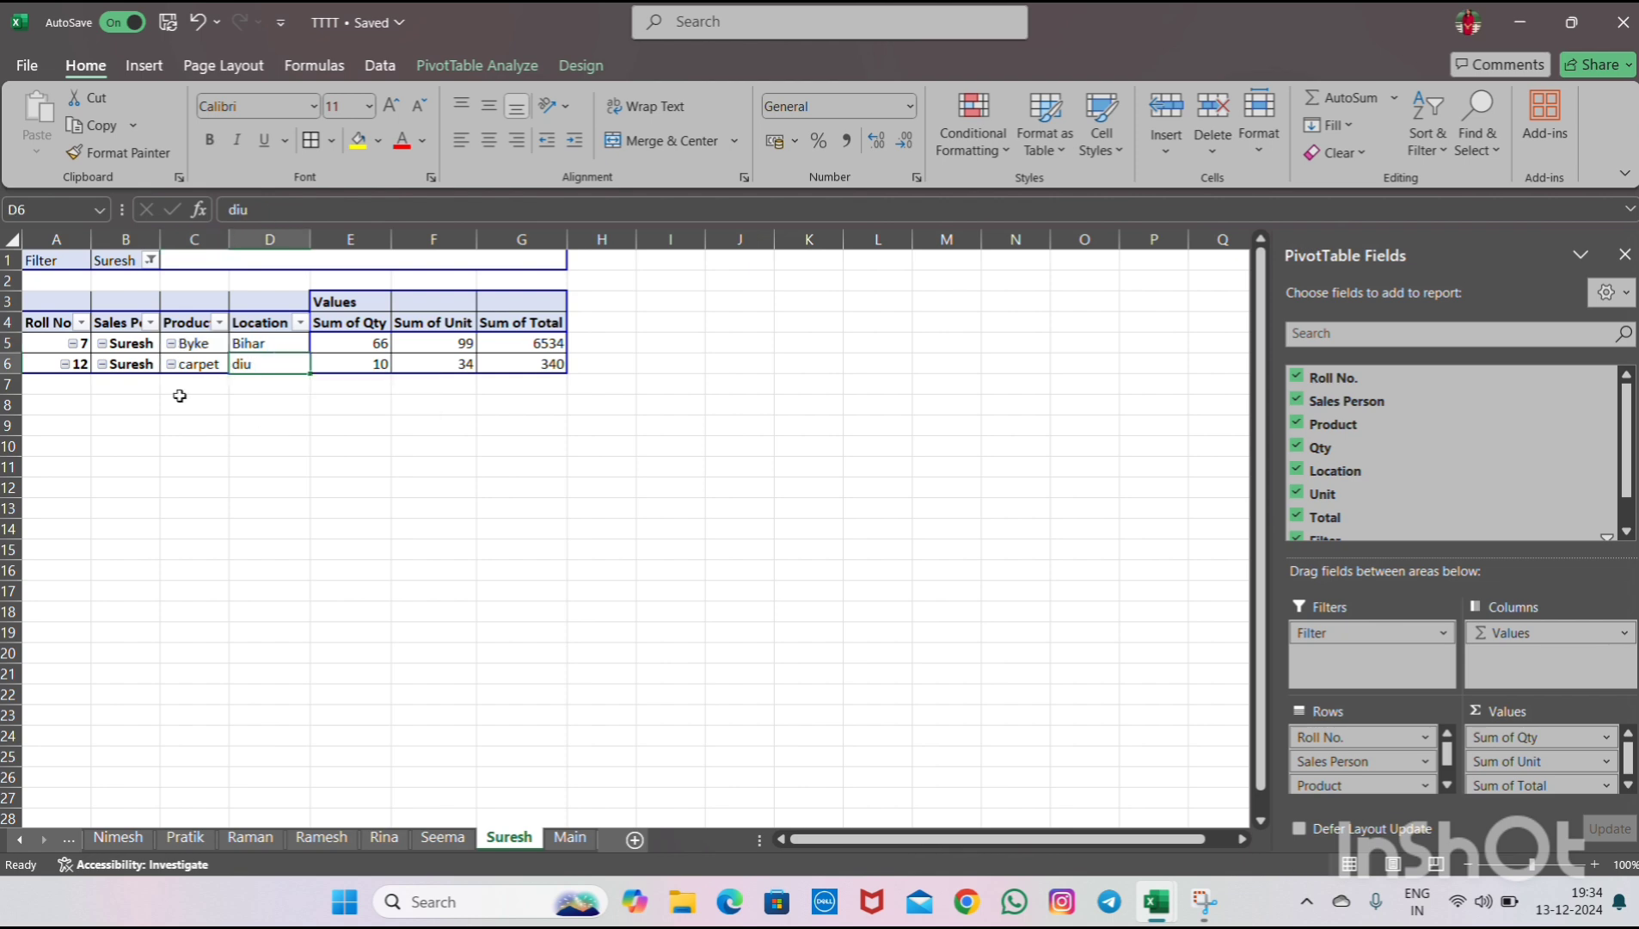
click(571, 838)
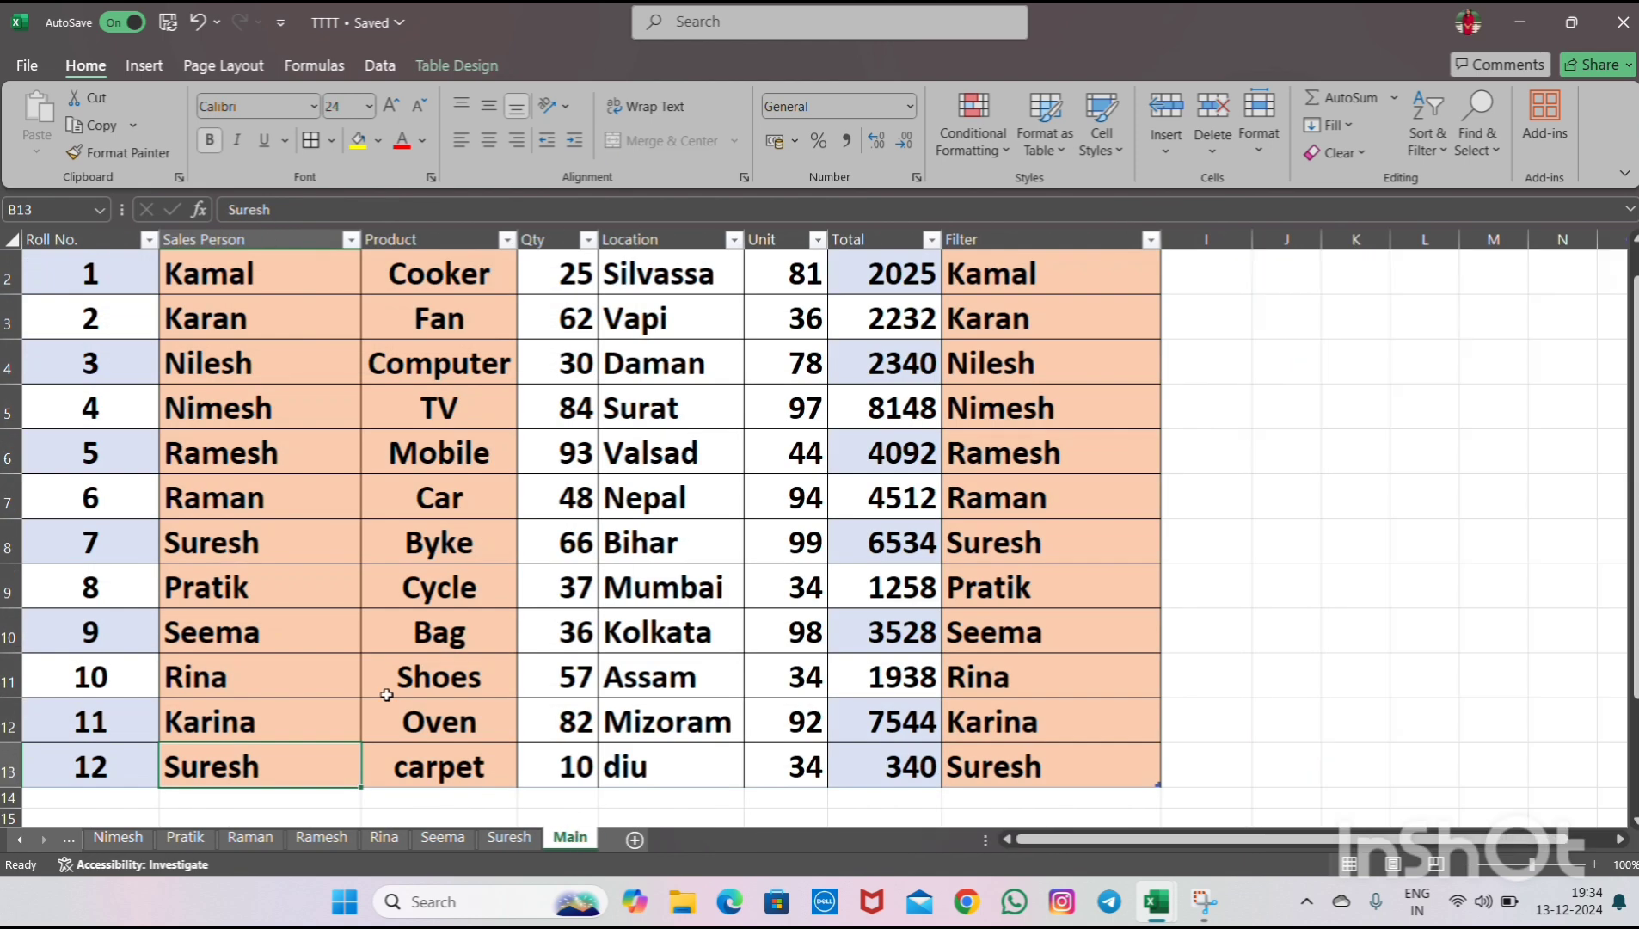
click(508, 839)
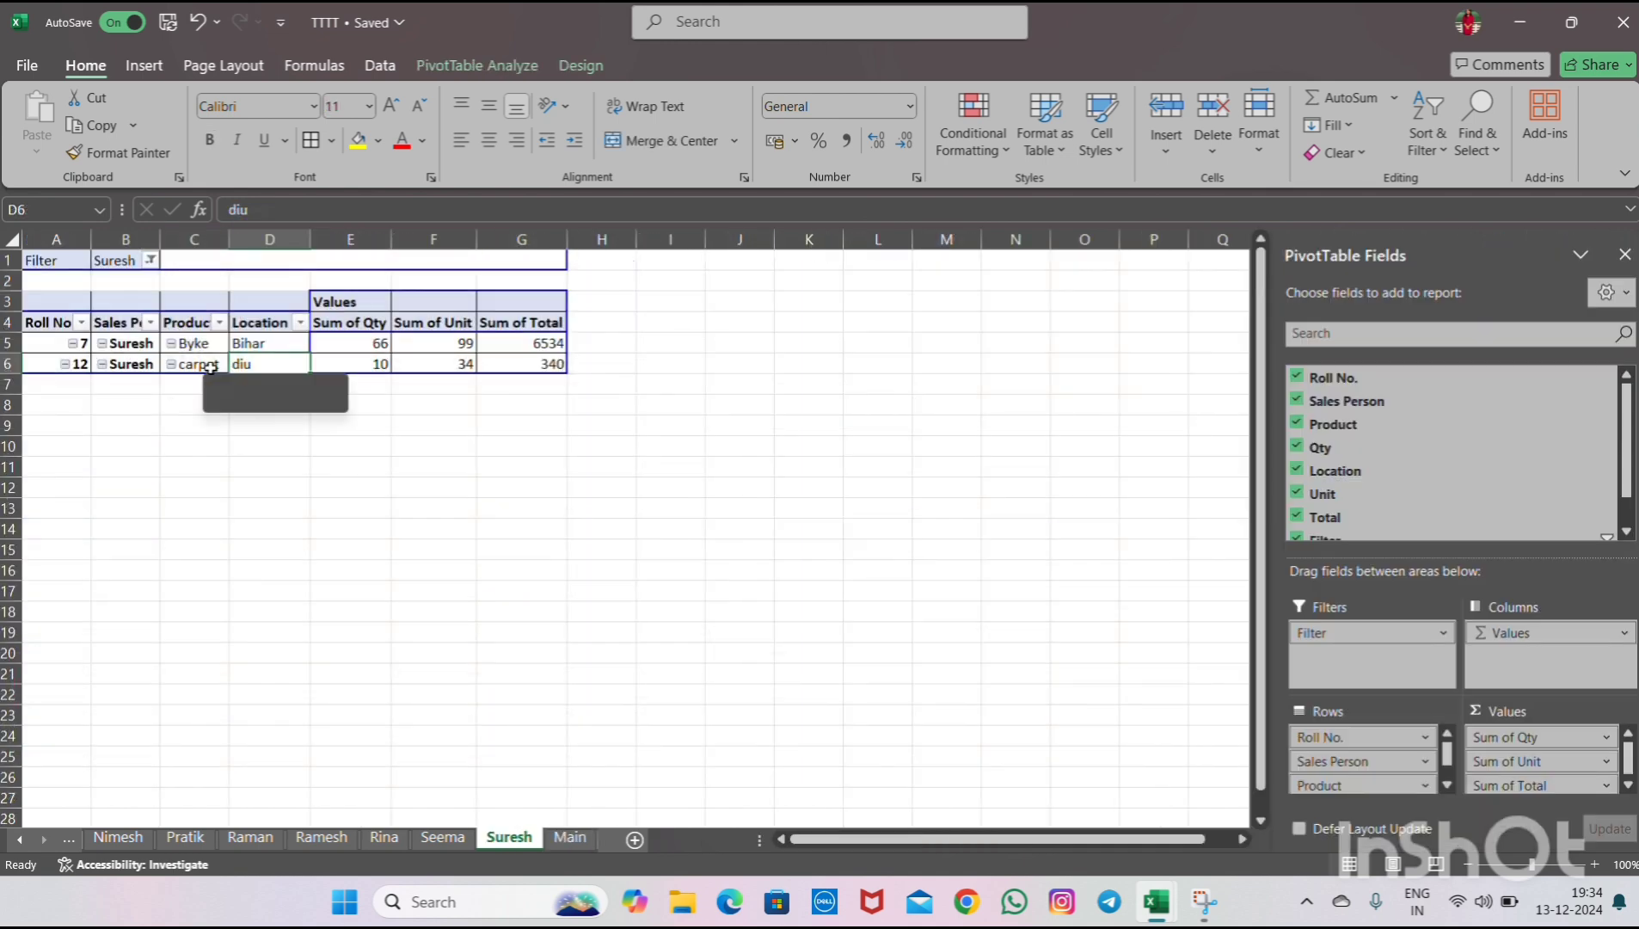
click(211, 370)
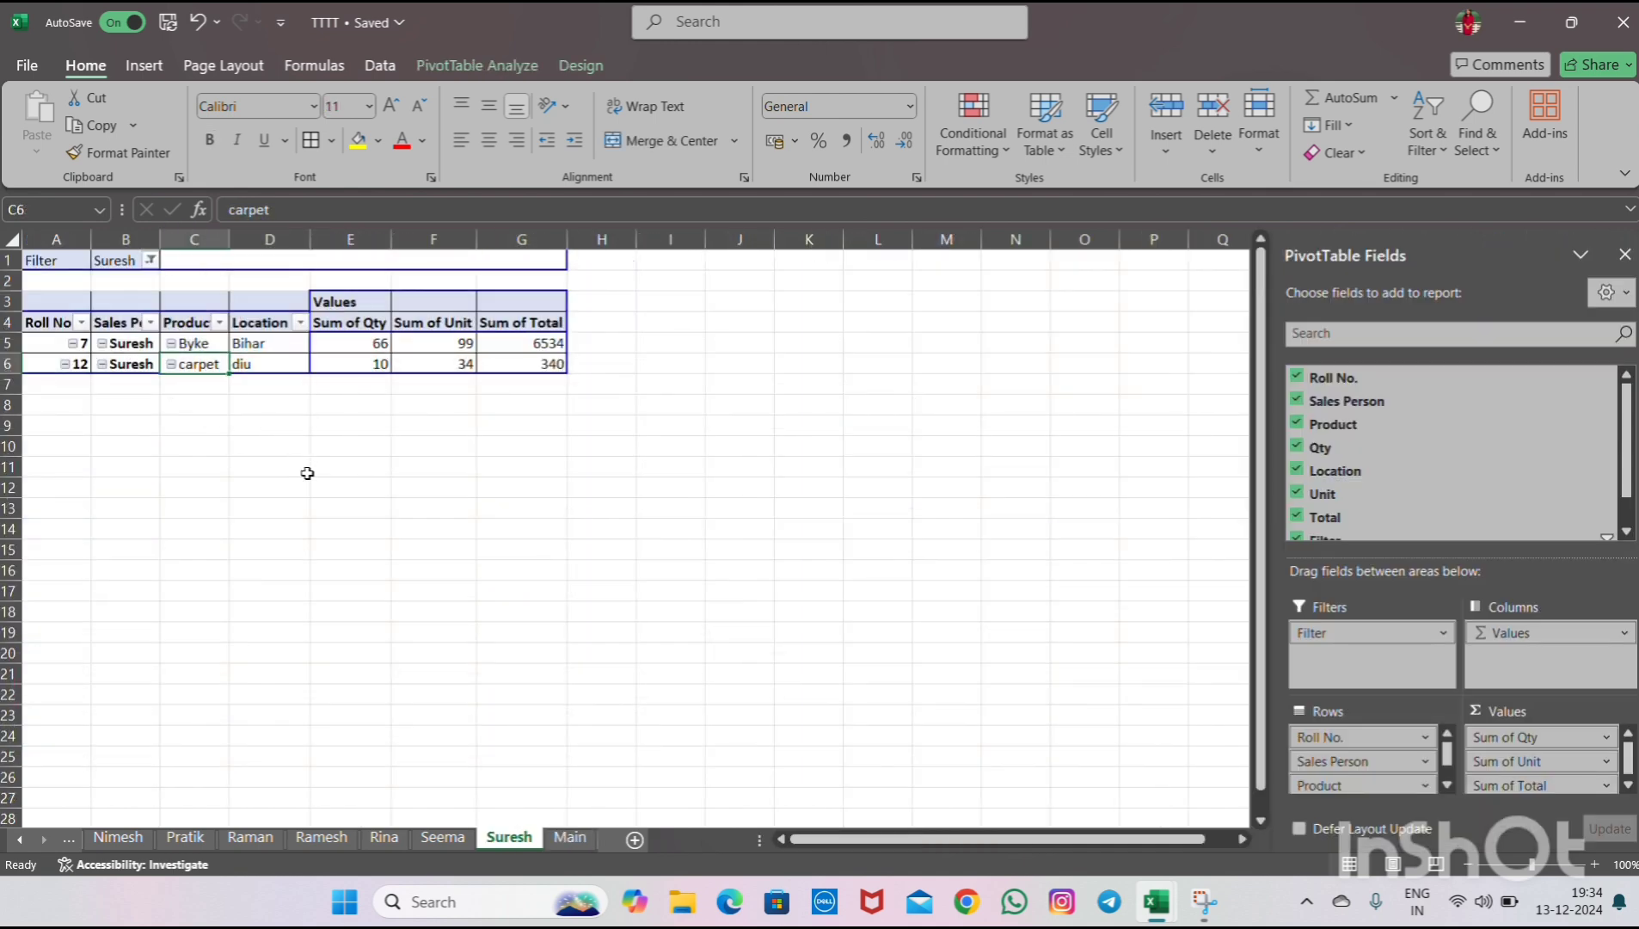
click(569, 838)
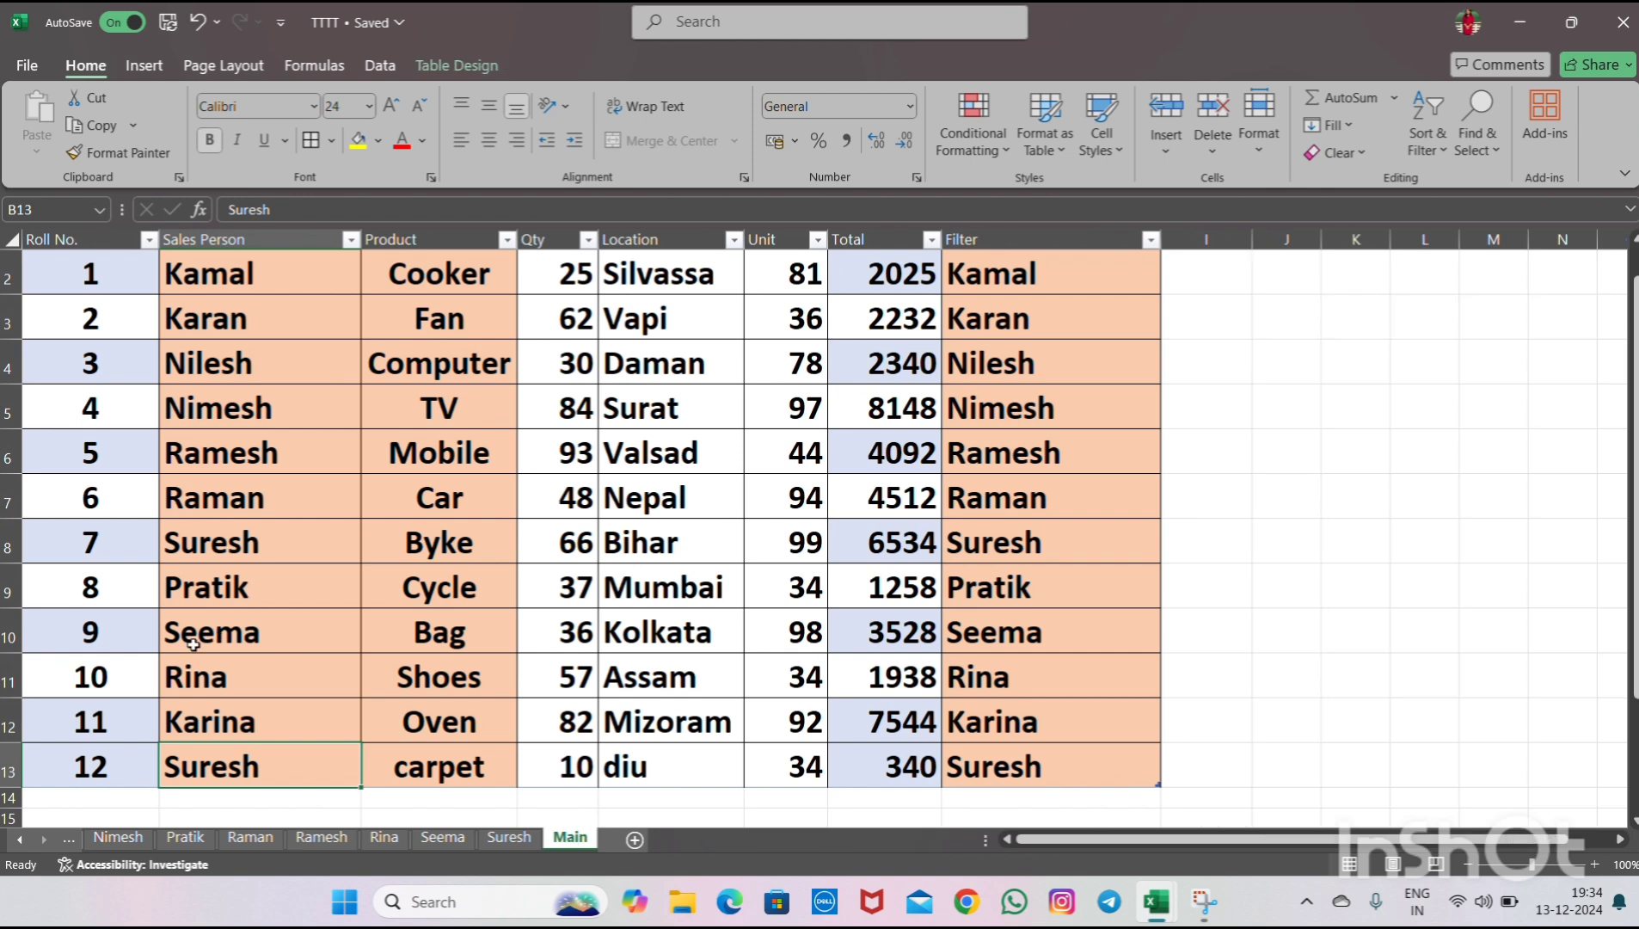
- Start another table row with Roll No. 13
double_click(112, 791)
text(13)
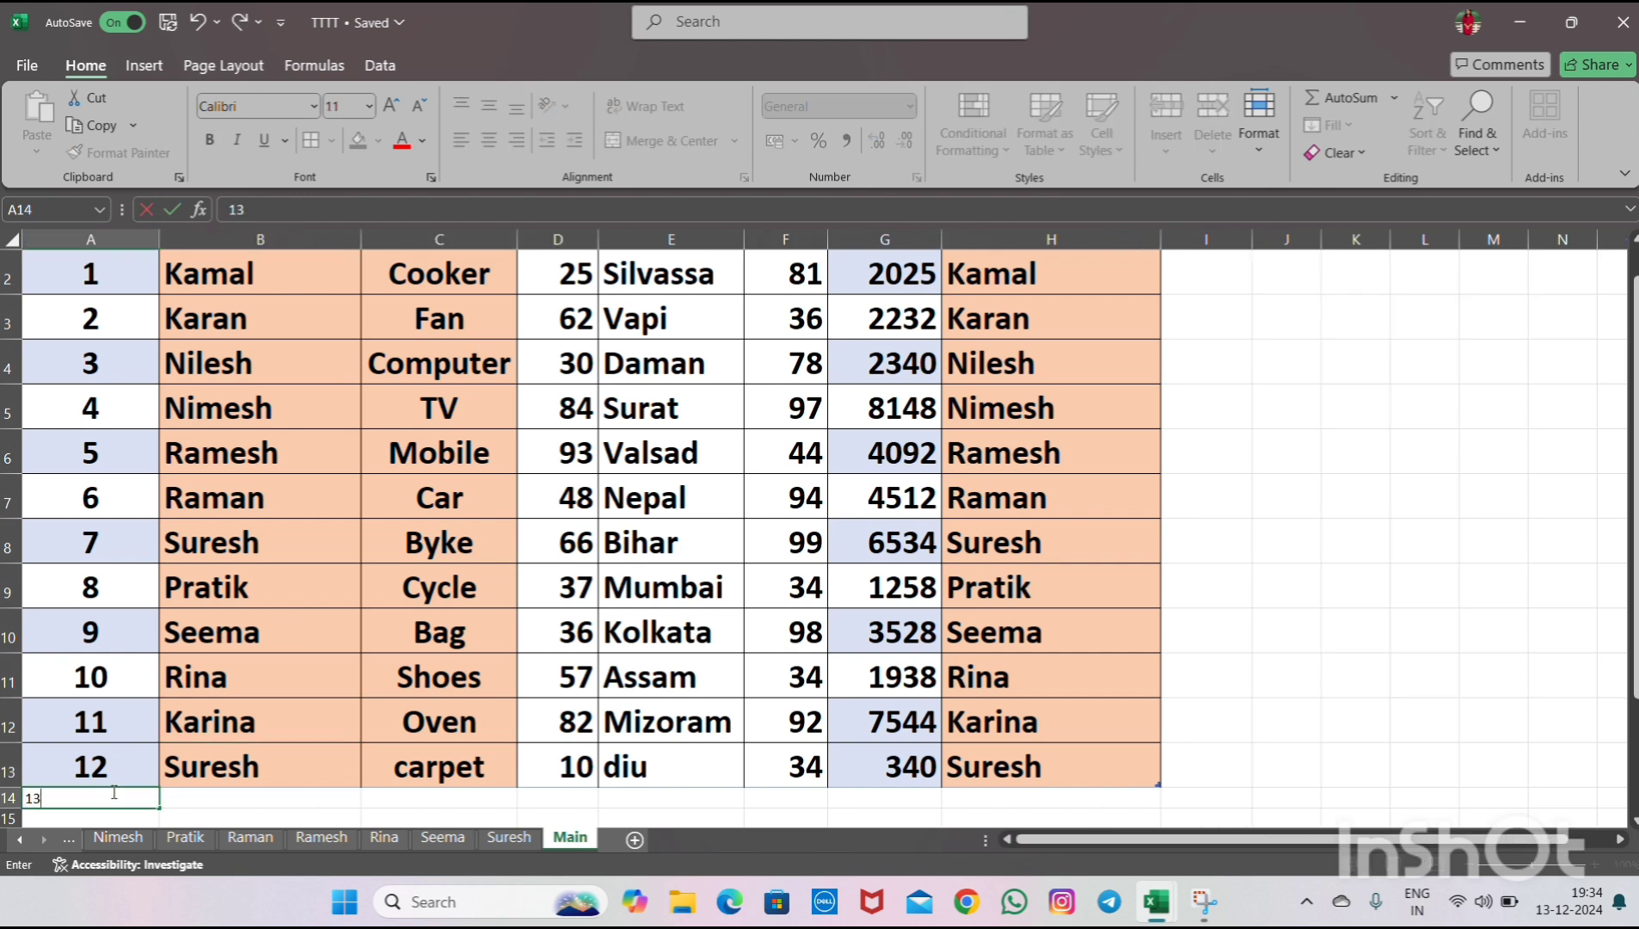
key(Tab)
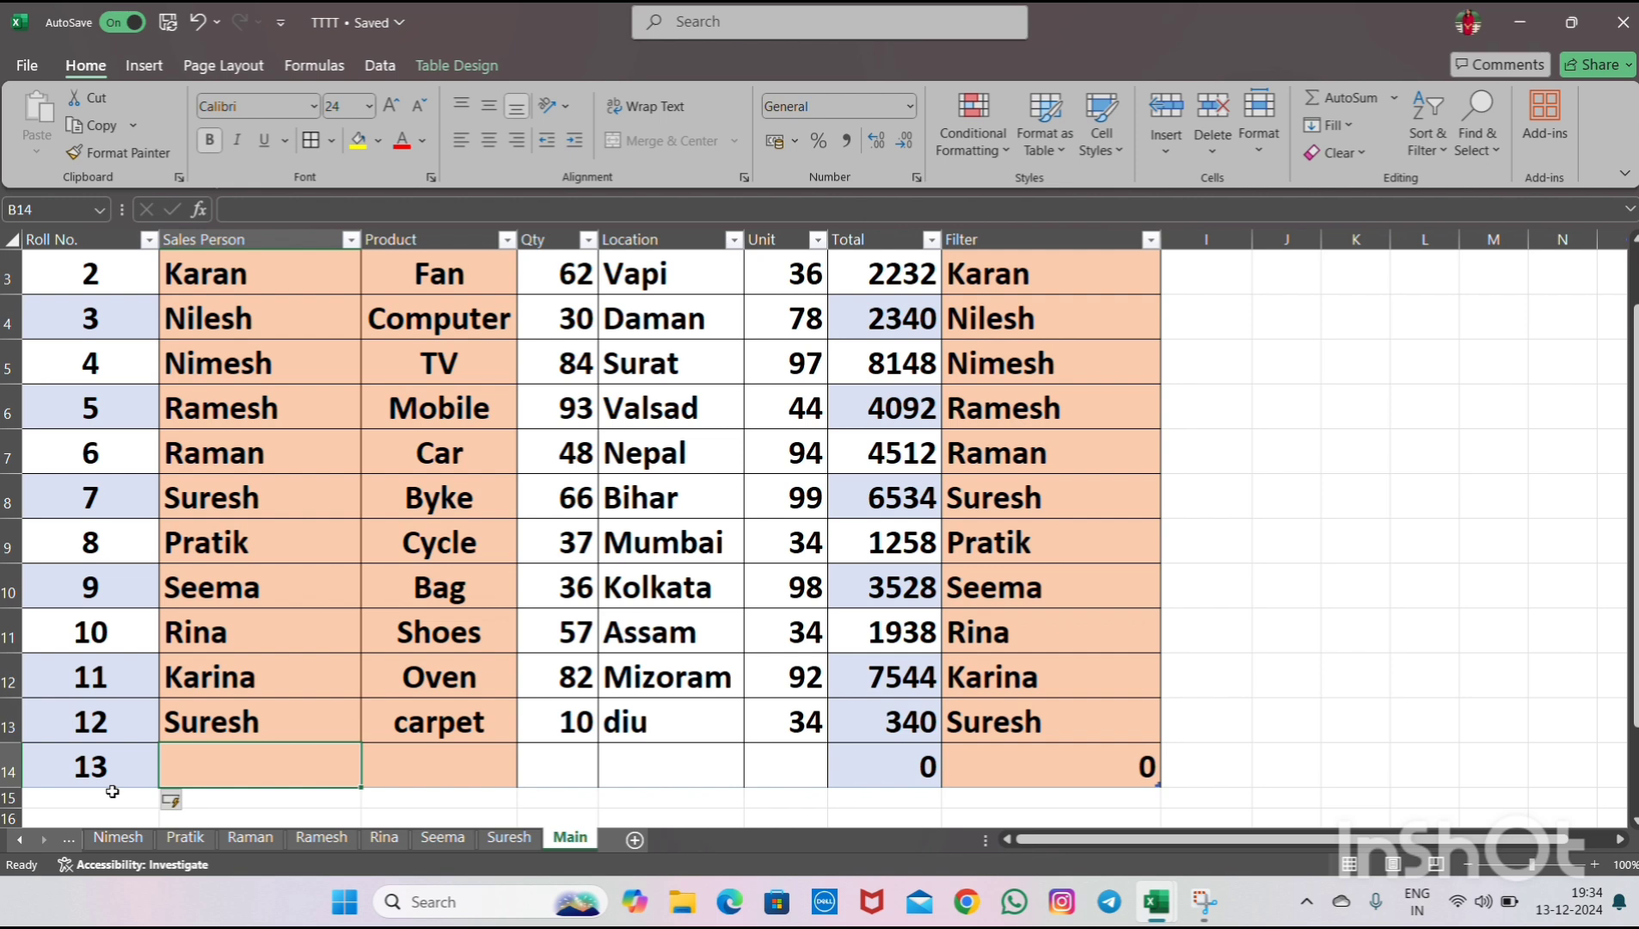
- Copy the name Raman into the Sales Person cell of the Roll No. 13 row
click(266, 460)
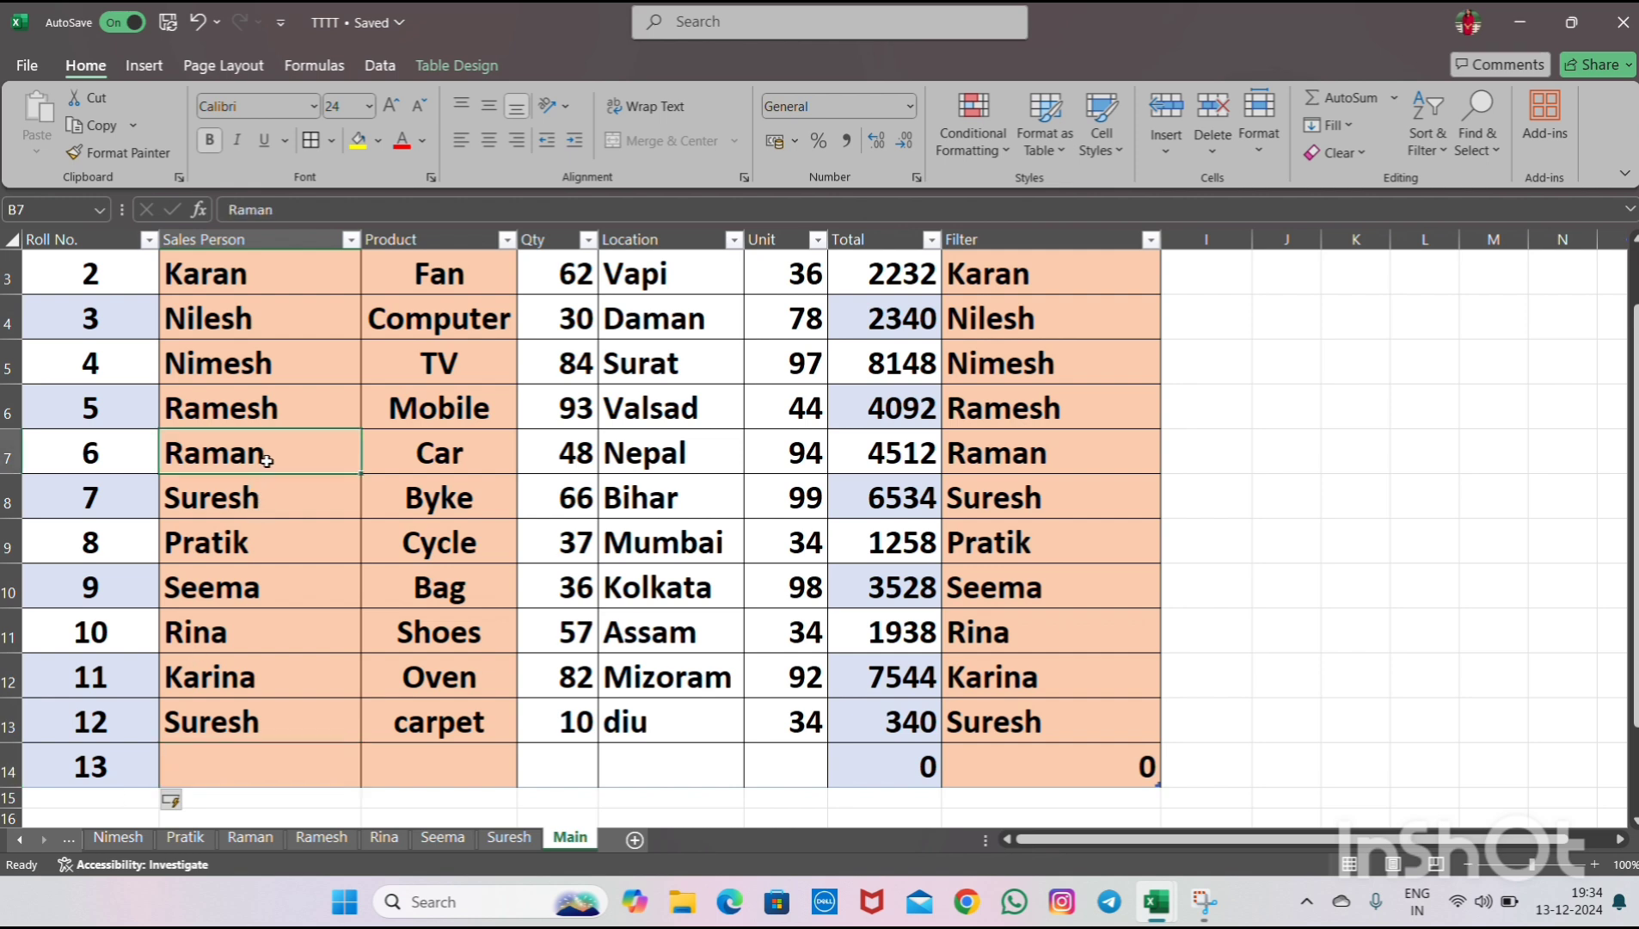
key(ctrl+c)
key(Down)
key(Down)
key(Down)
key(Down)
key(Down)
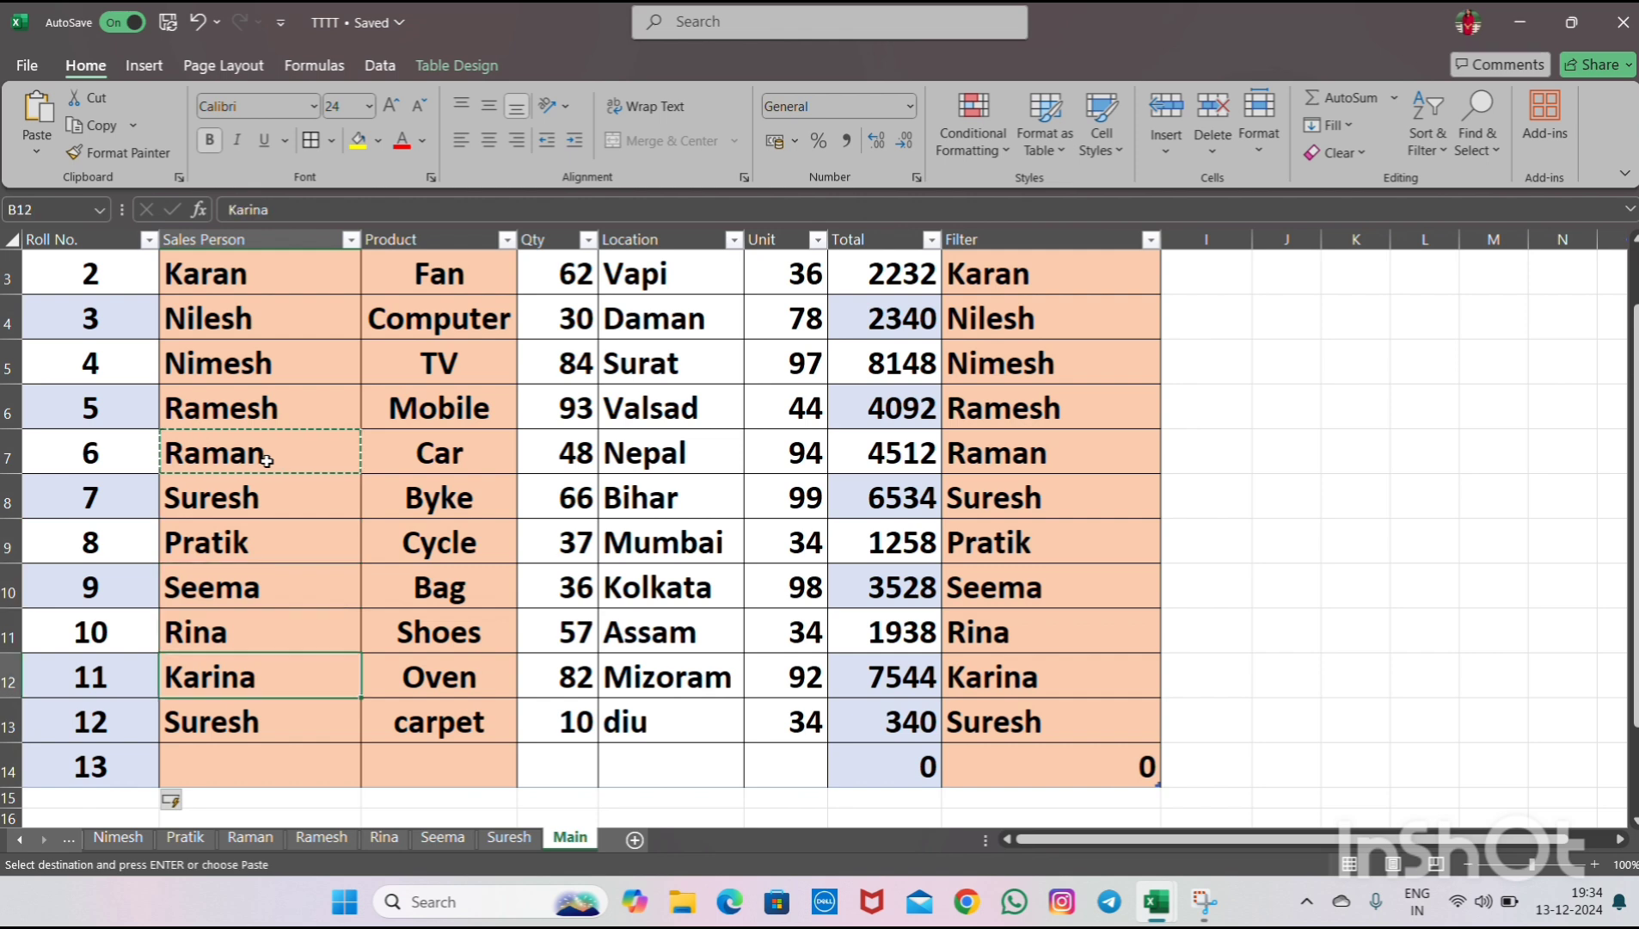
key(Down)
key(Down)
key(ctrl+v)
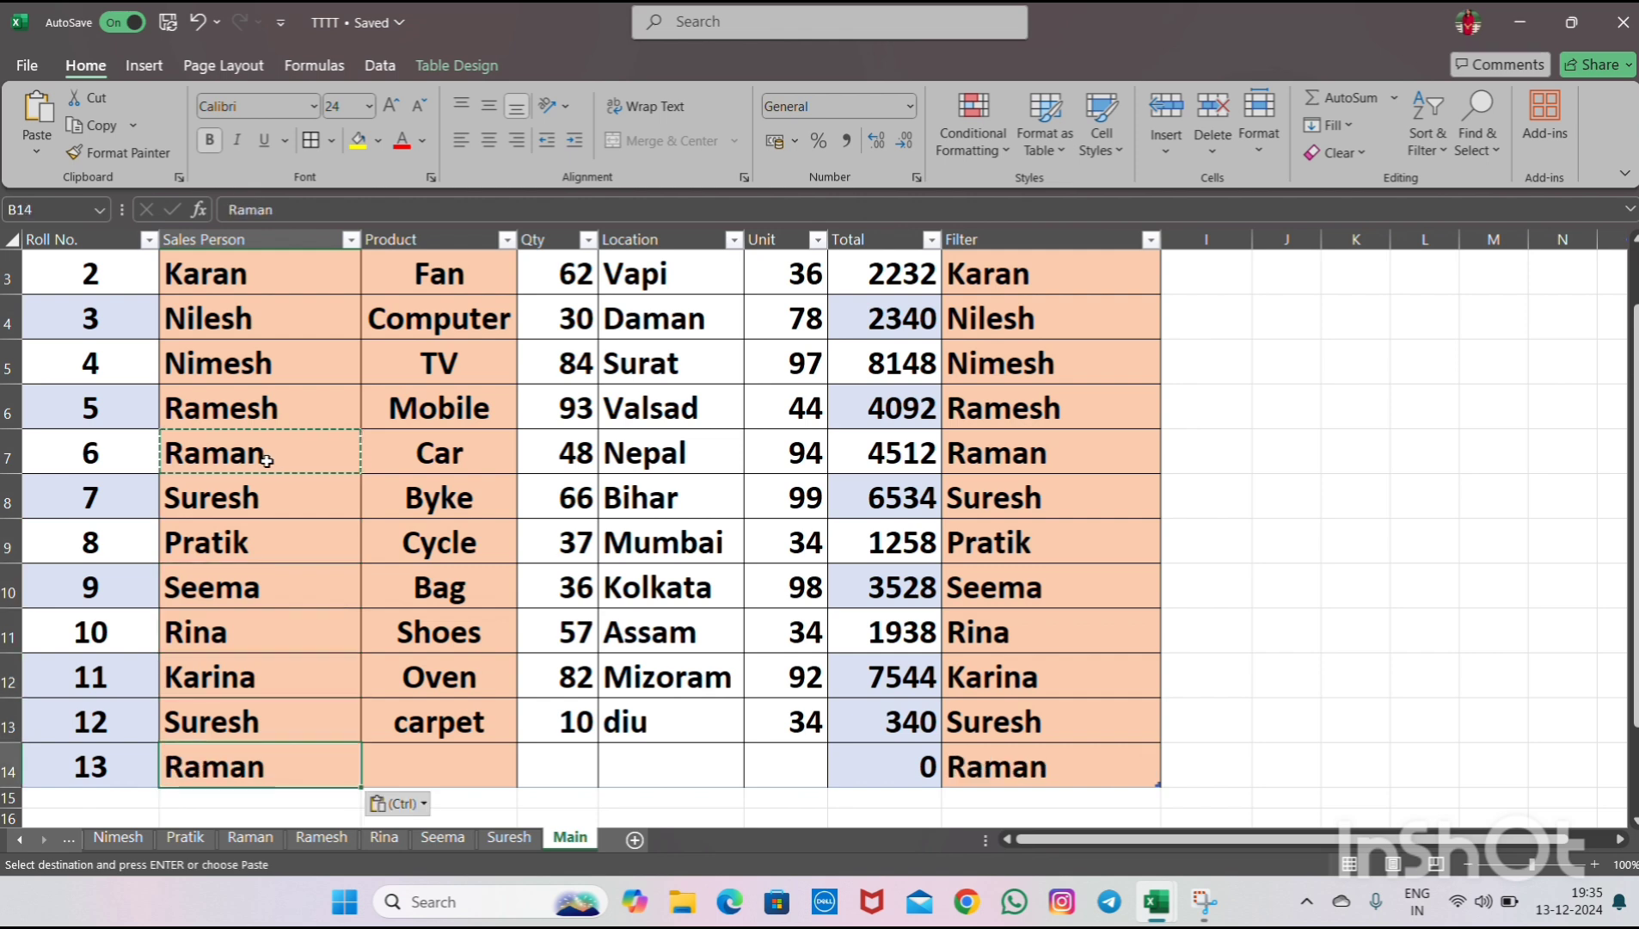
- Enter byke as the product and 7 as the quantity for the Roll No. 13 row
key(Right)
text(byke)
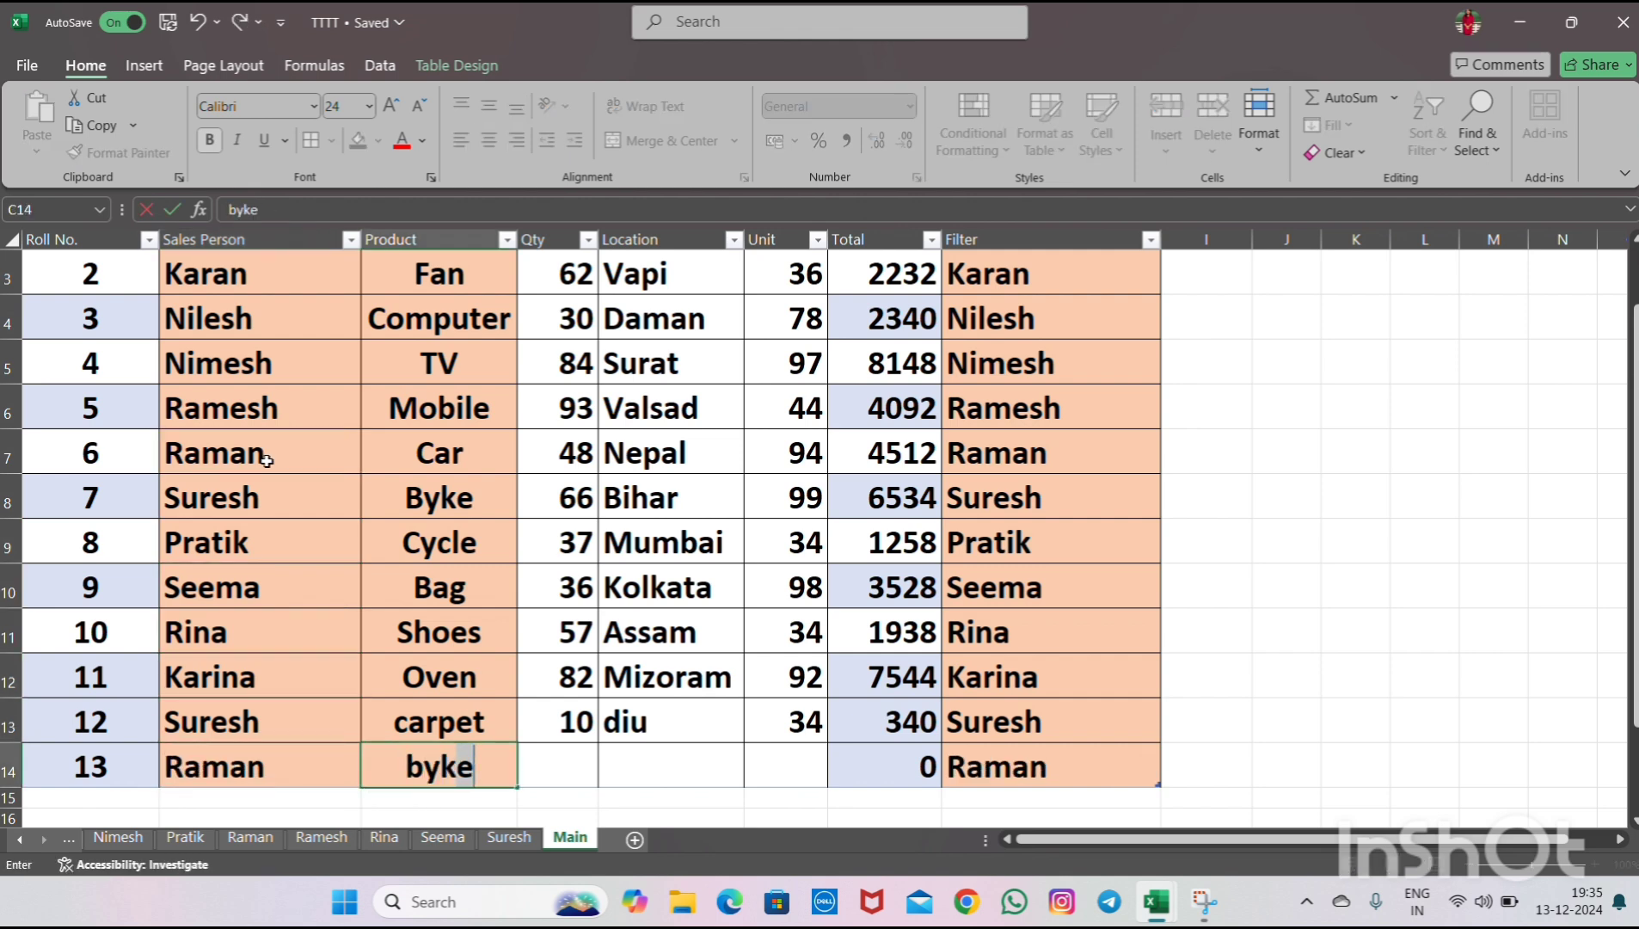
text(e)
key(Right)
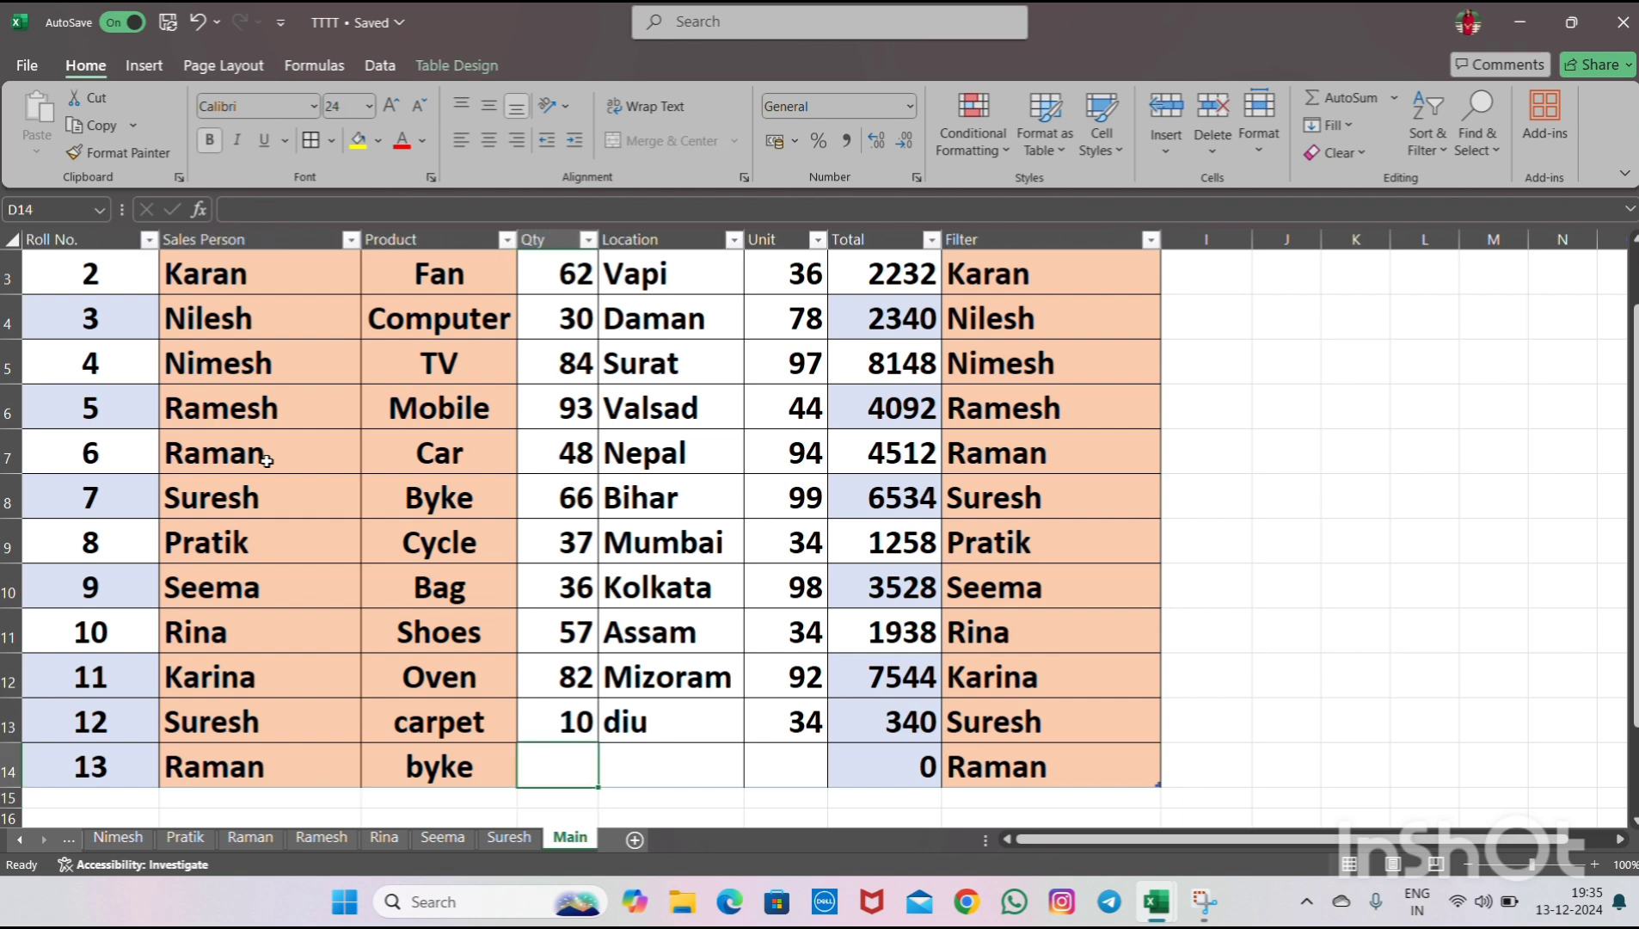
text(7)
key(Right)
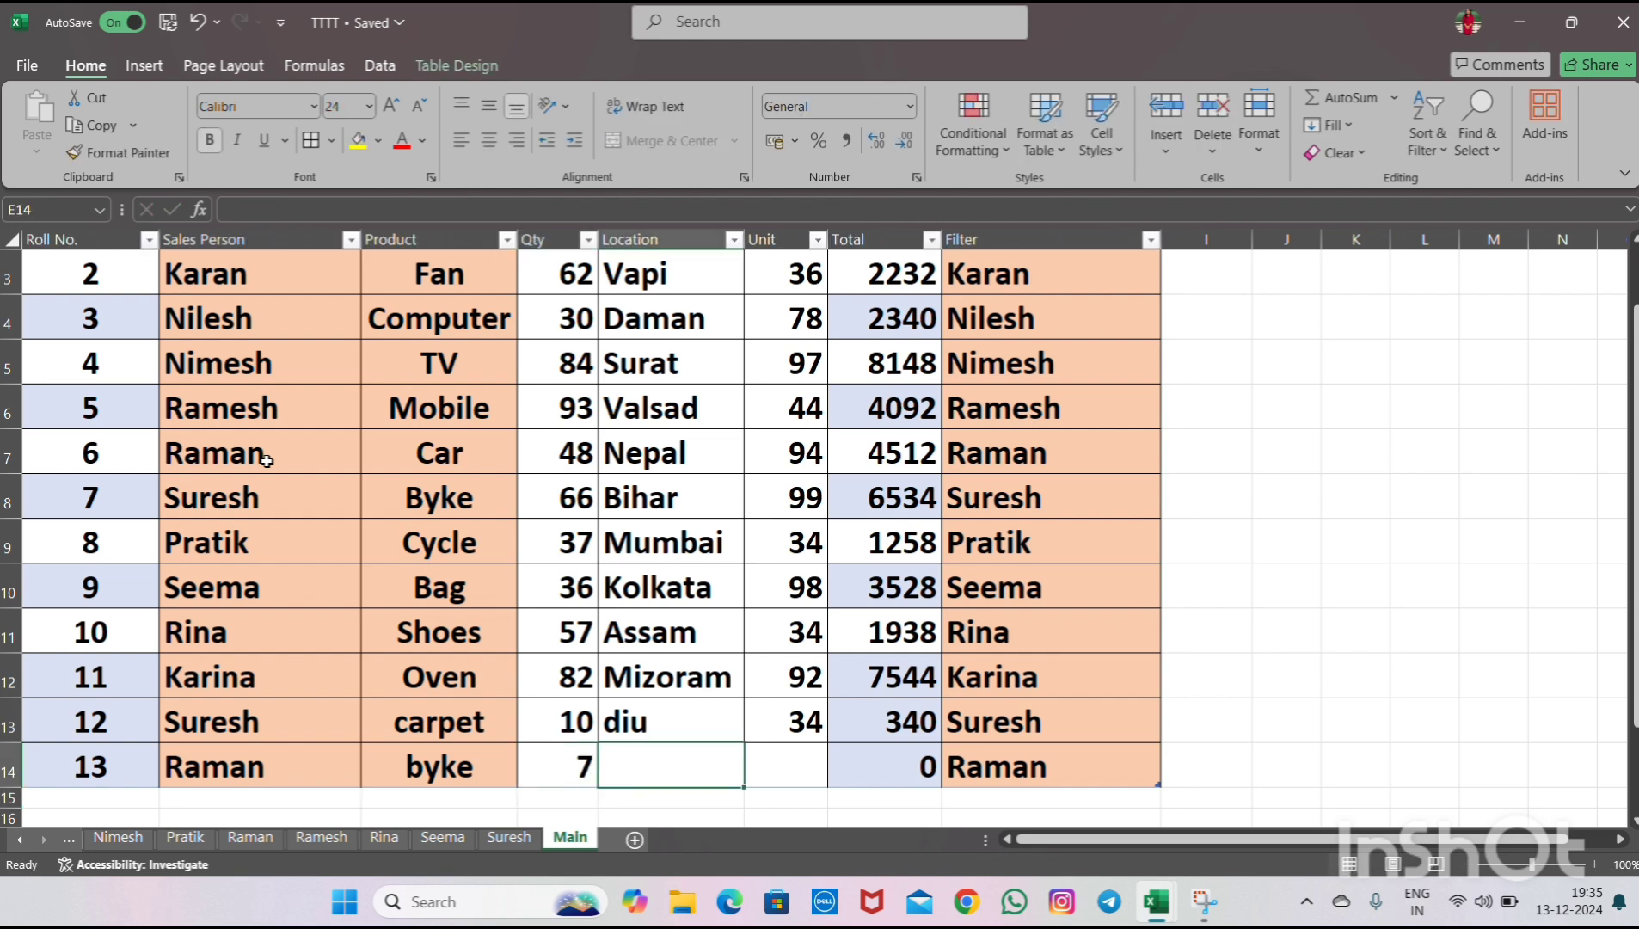
key(Left)
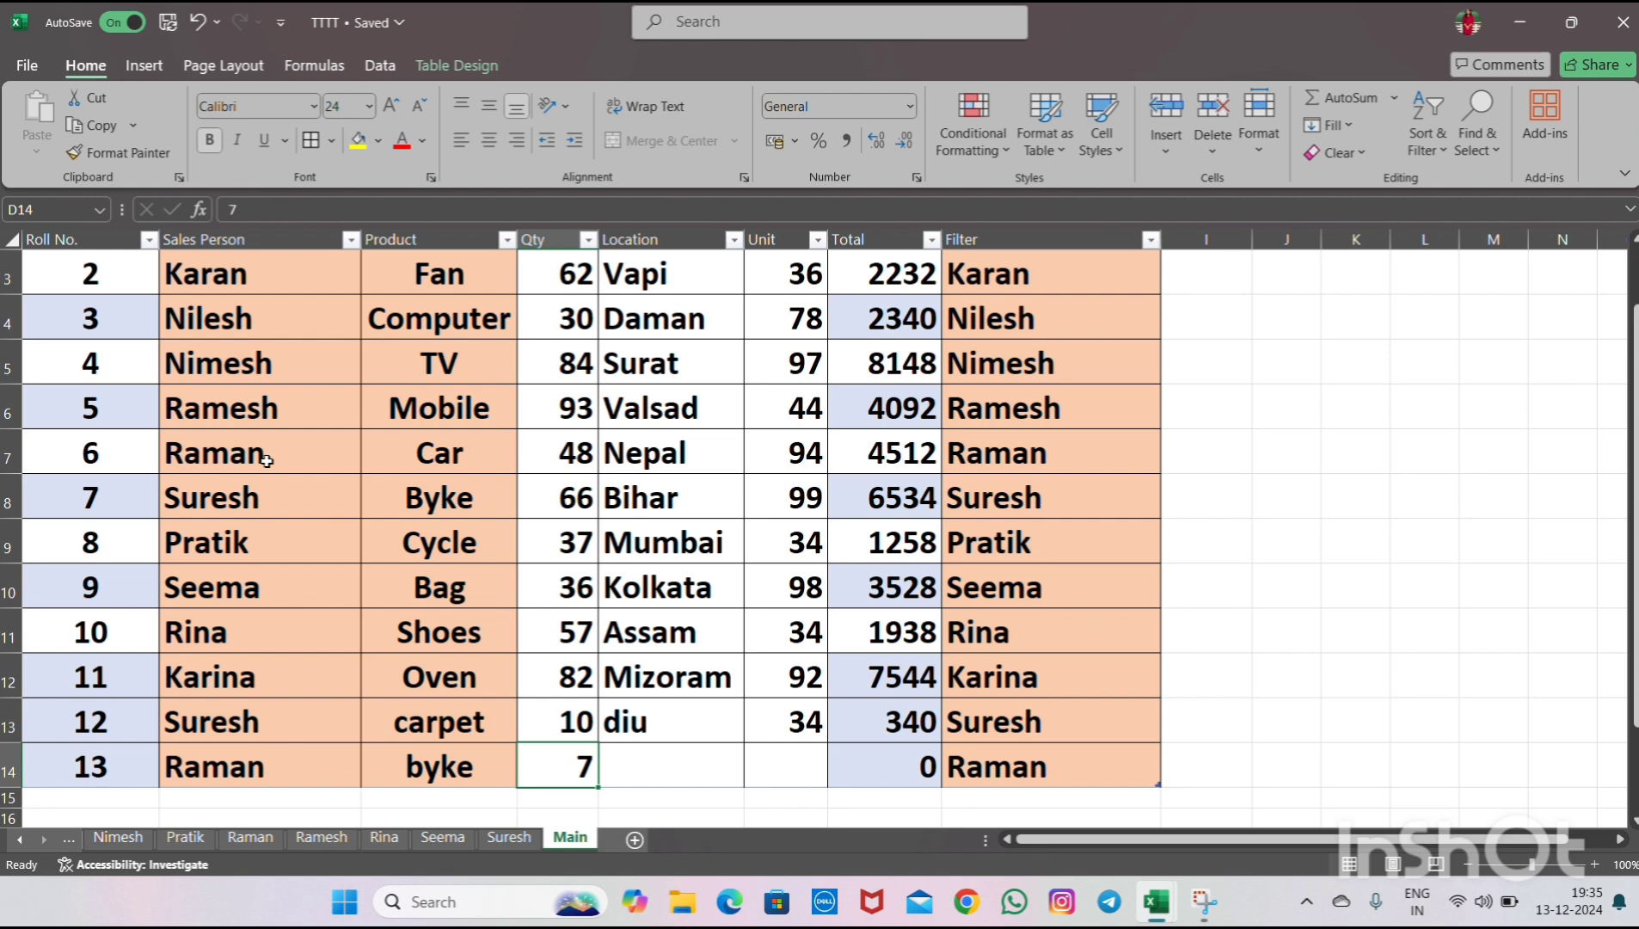
key(Delete)
text(7)
key(Right)
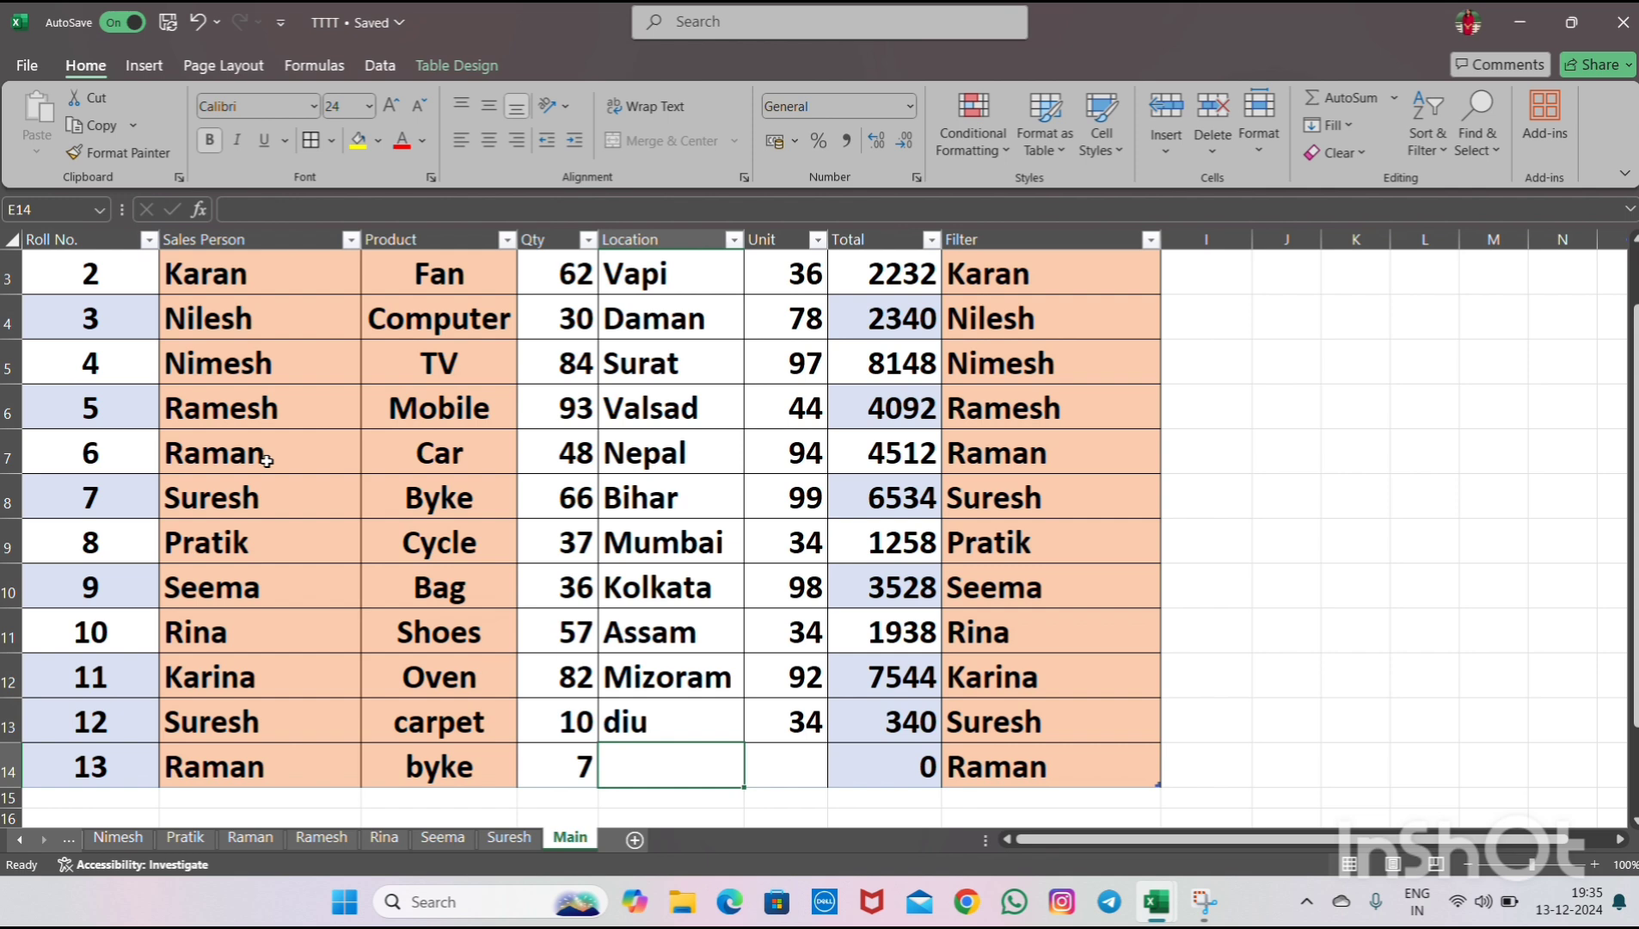
- Enter Rajasthan as the location and 45 as the unit for the Roll No. 13 row
text(Raja)
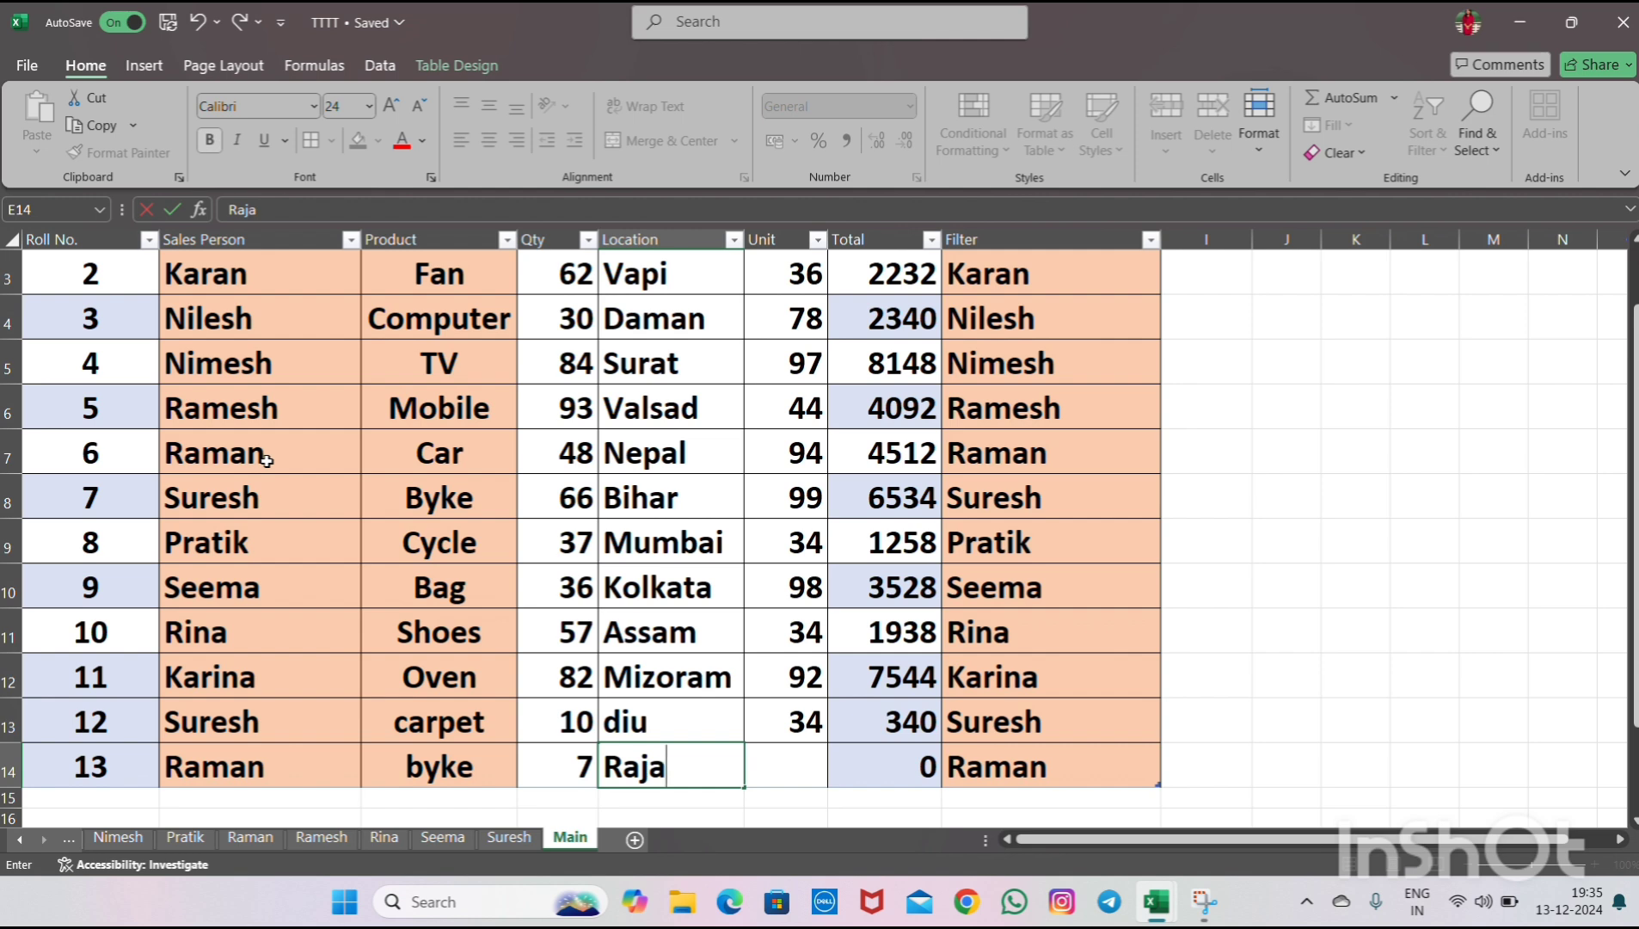
text(sthan)
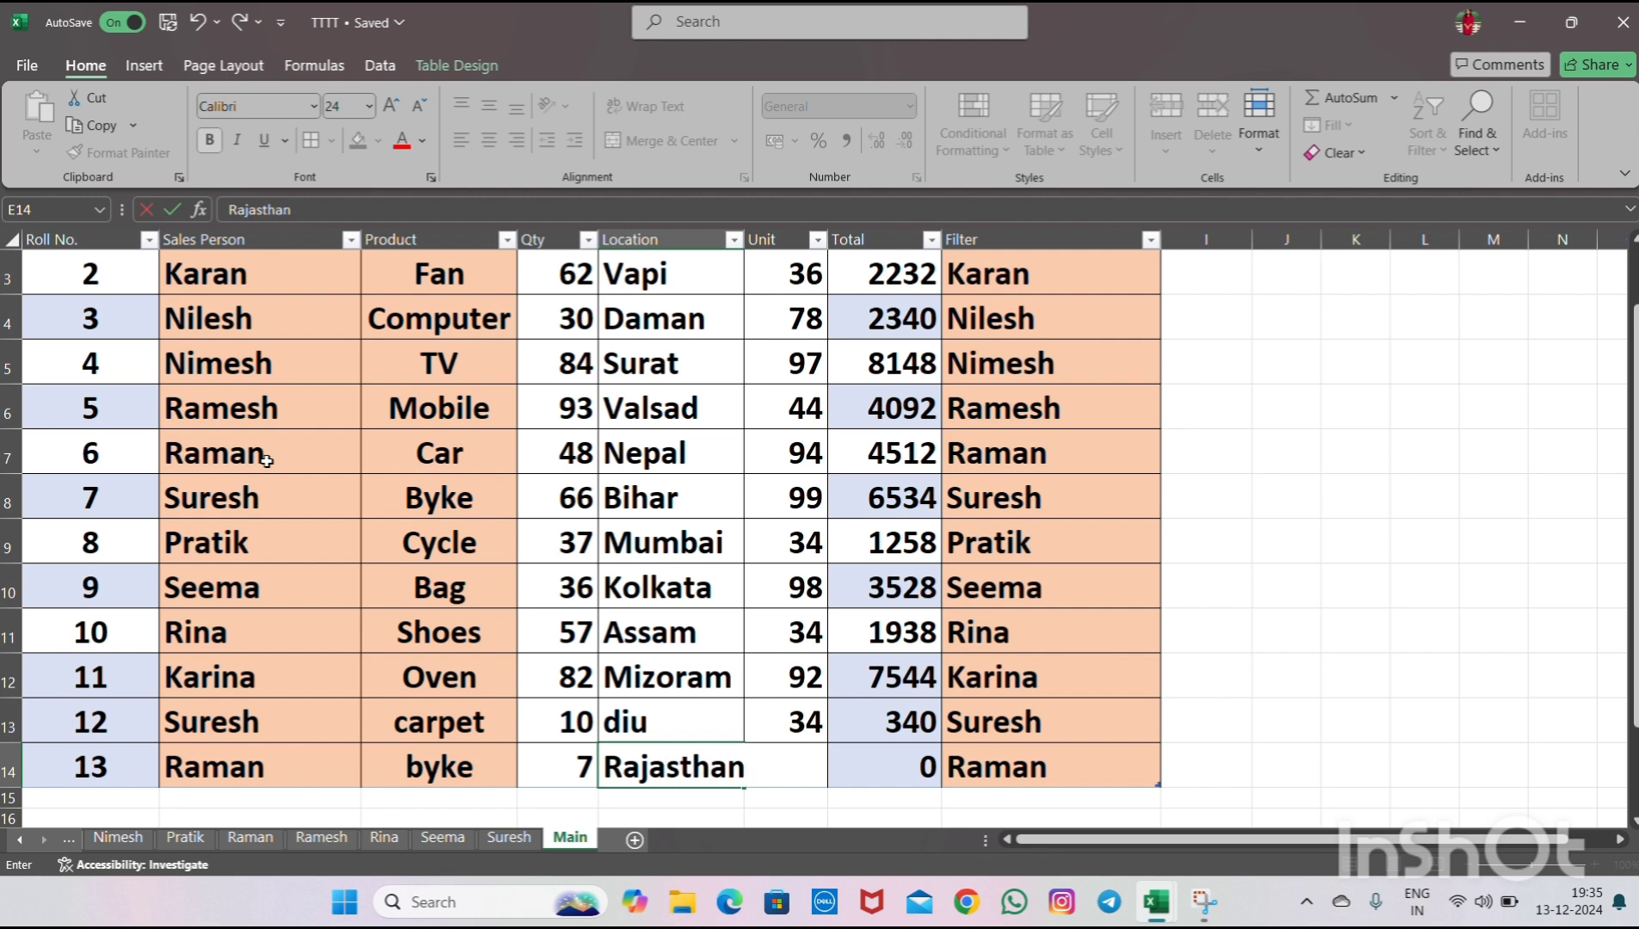
key(Tab)
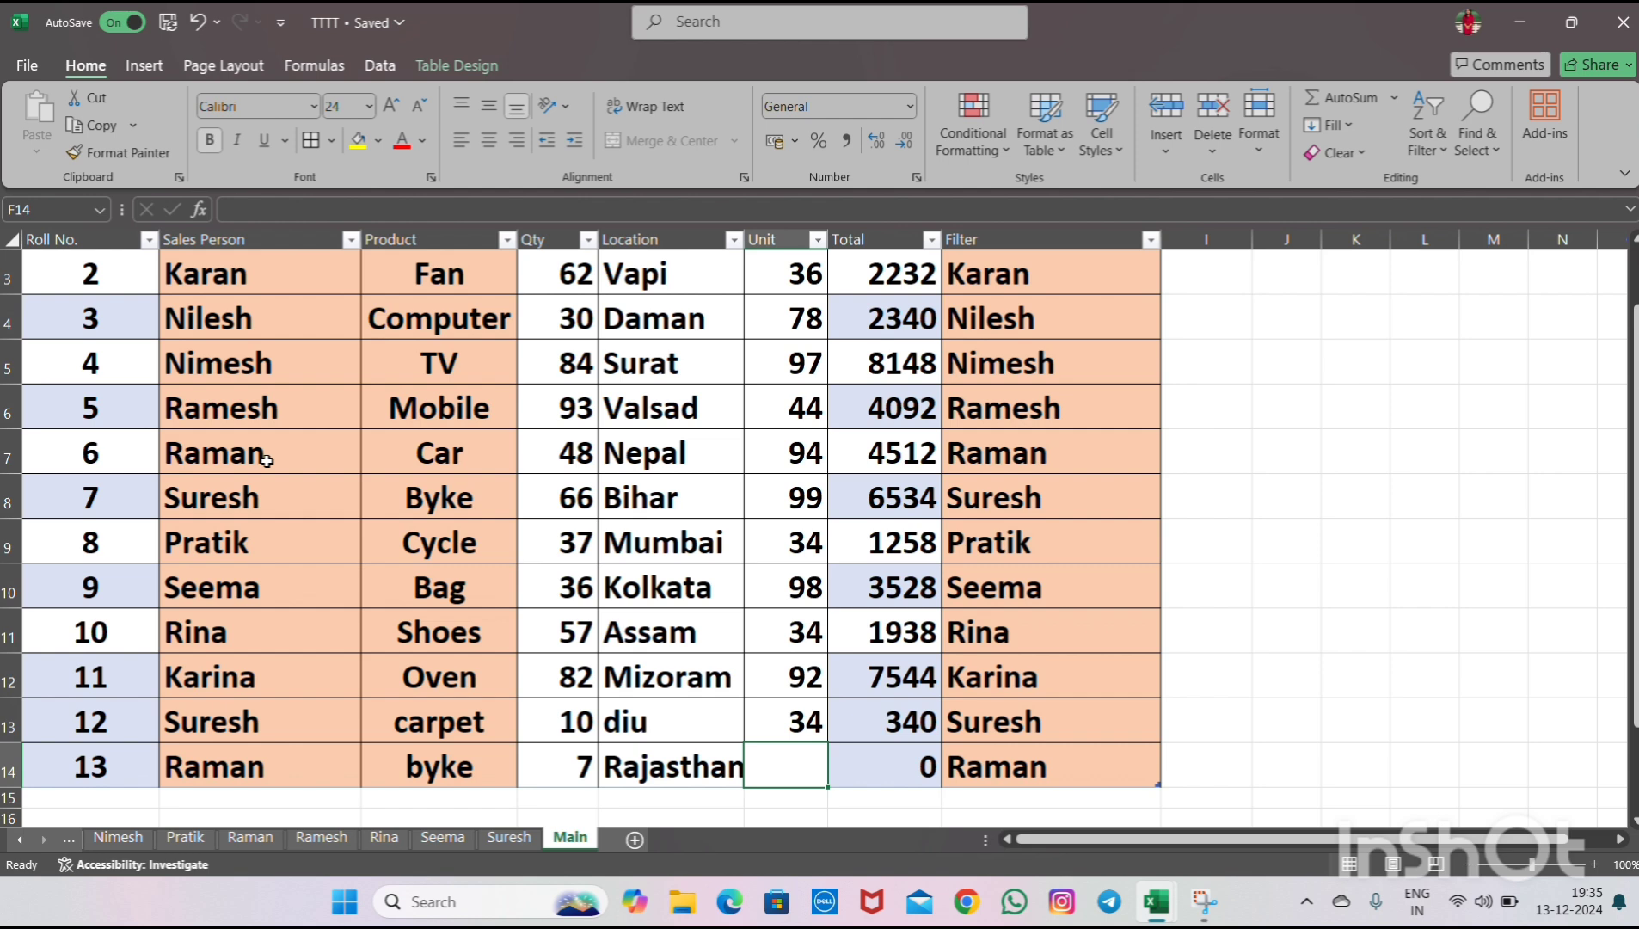
text(45)
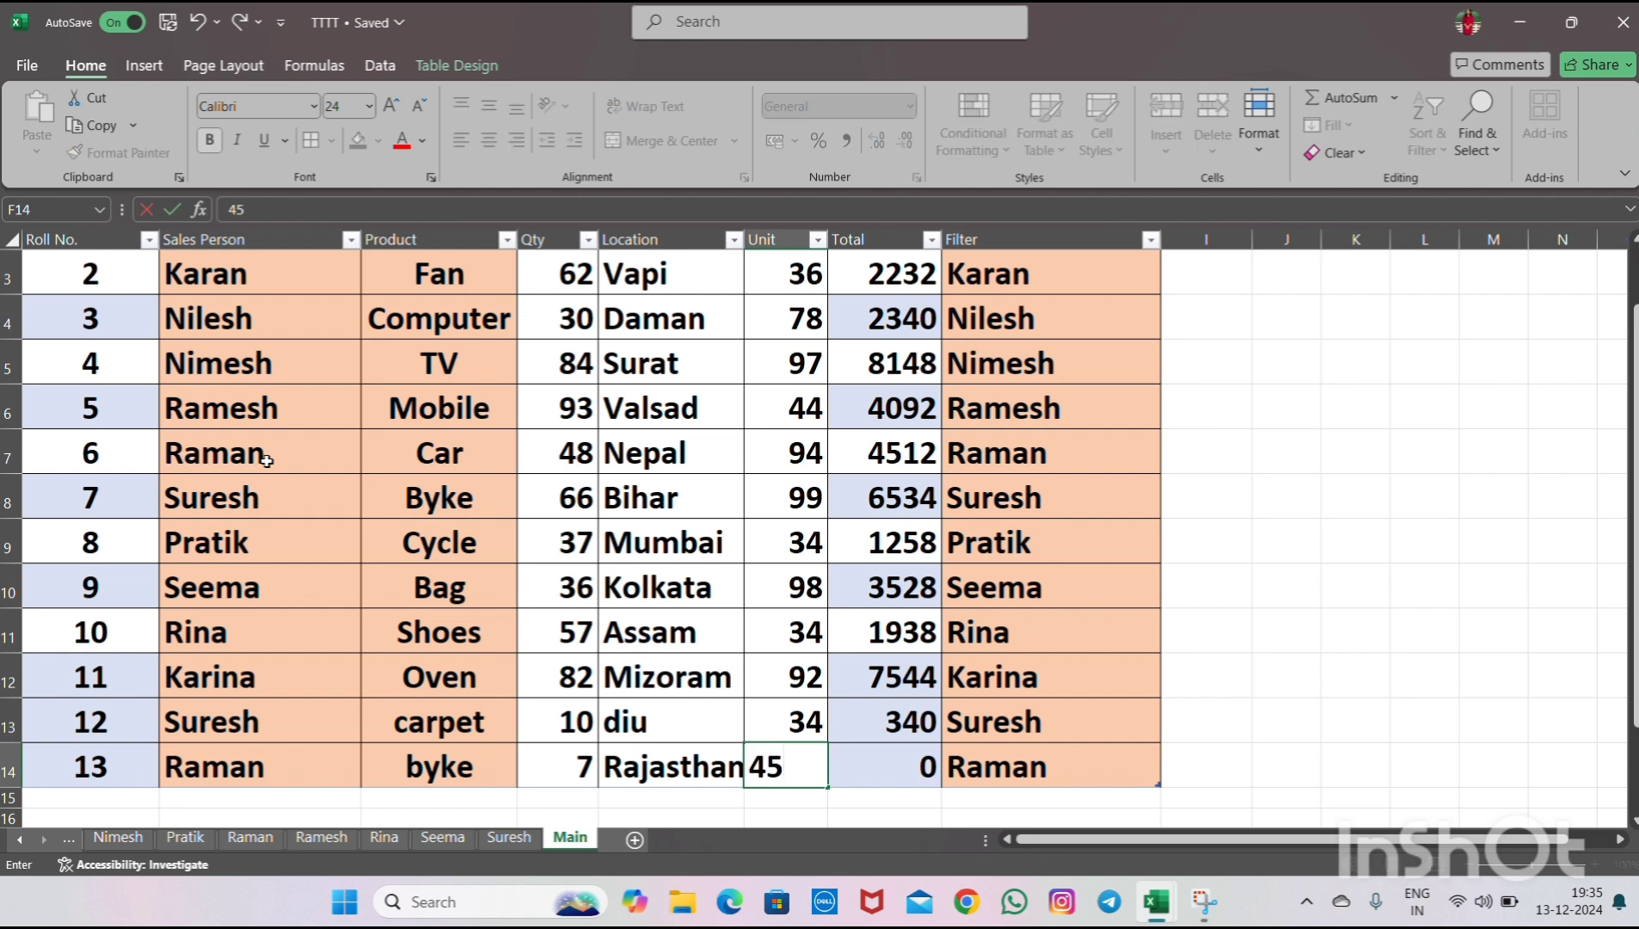
key(Tab)
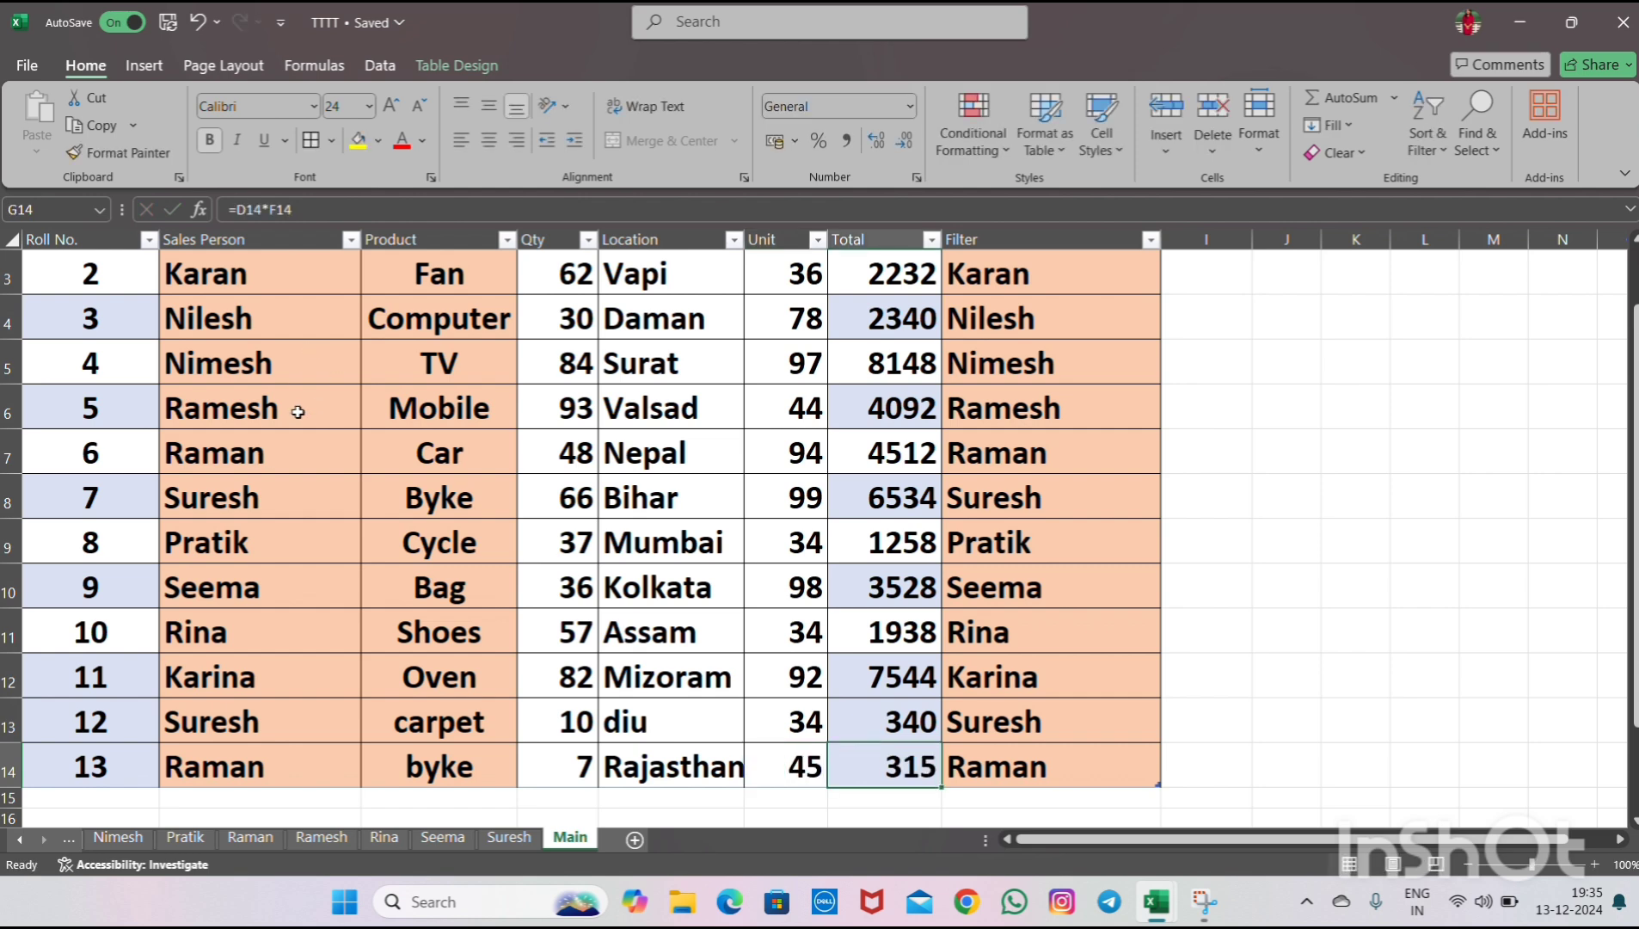
- Refresh the PivotTable on the Raman sheet
click(258, 840)
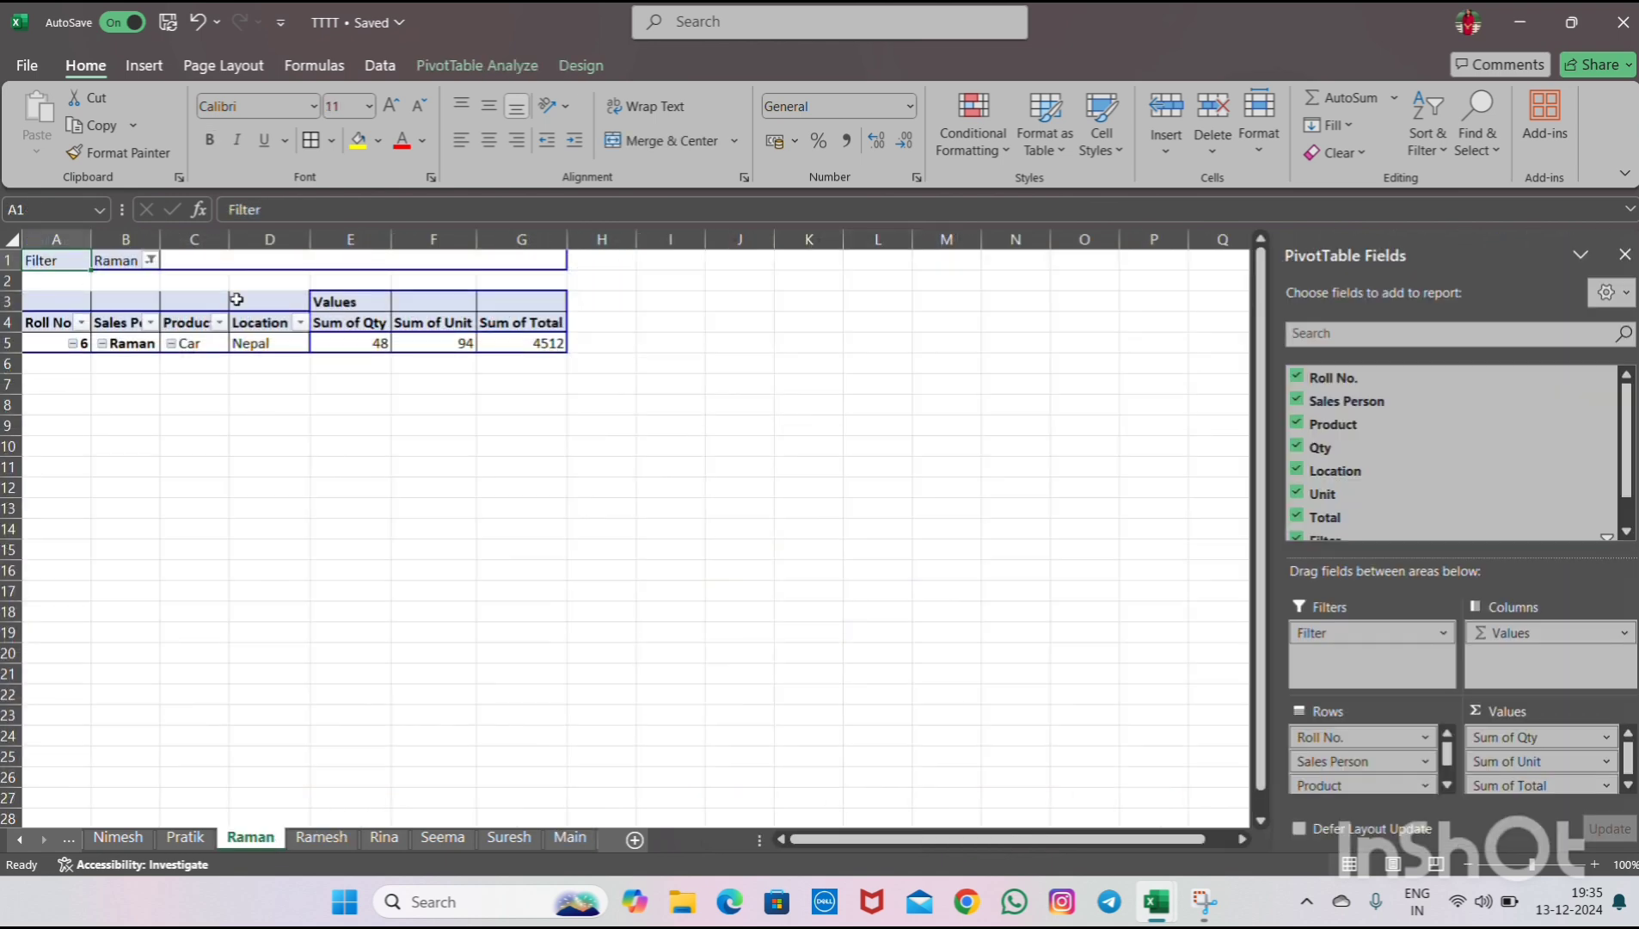
click(208, 344)
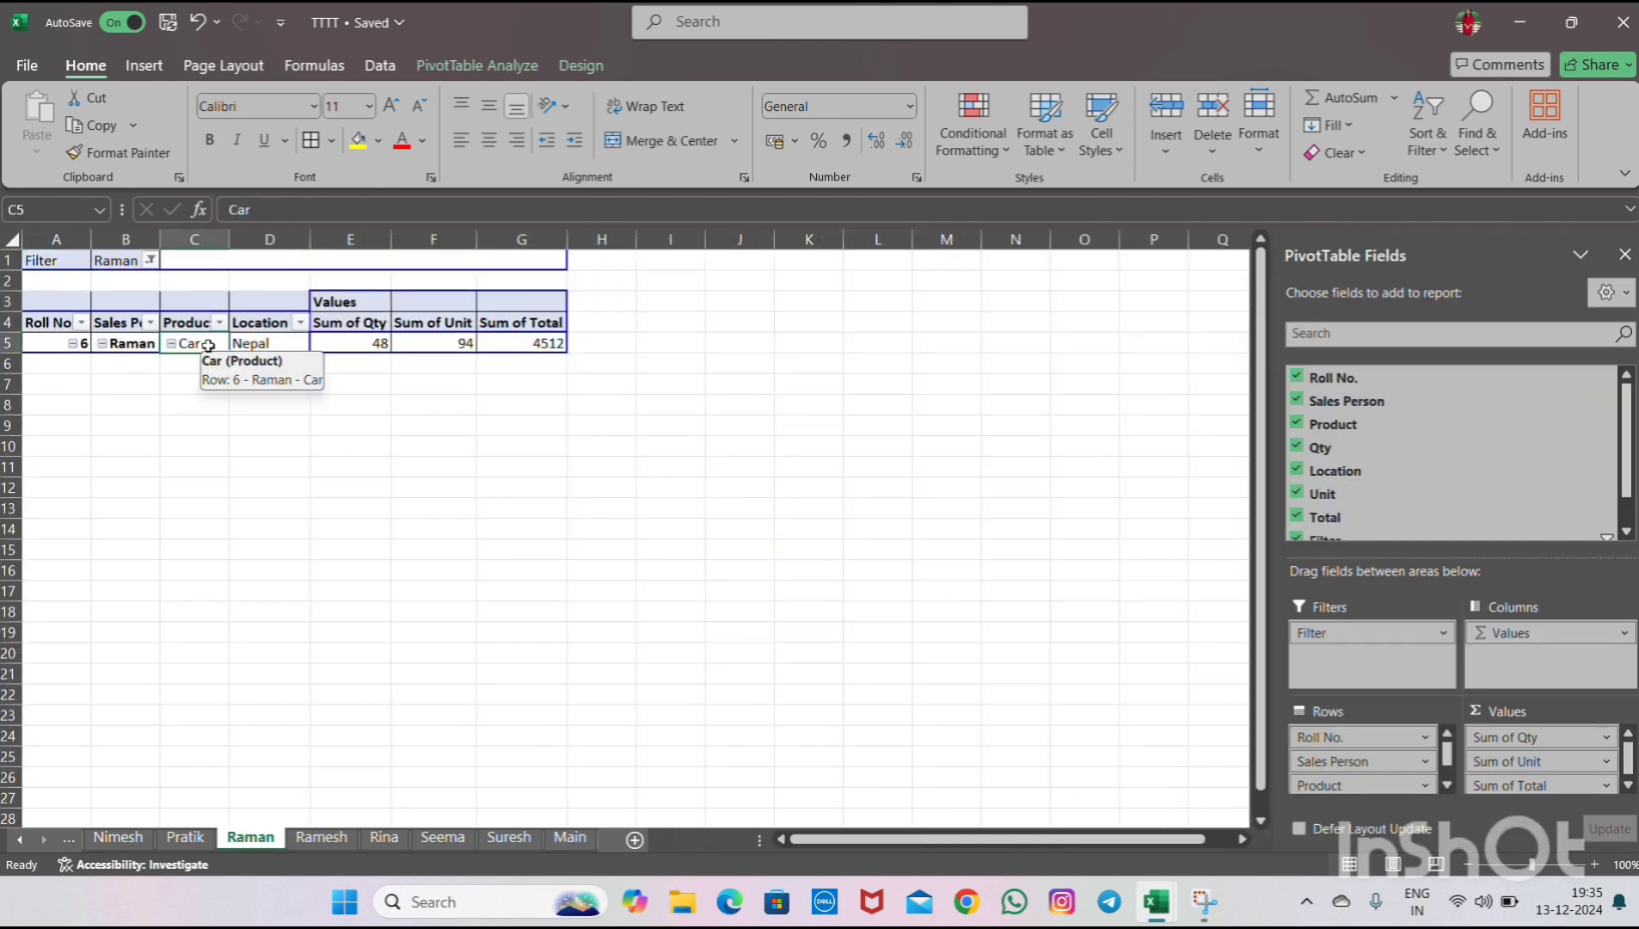
right_click(209, 346)
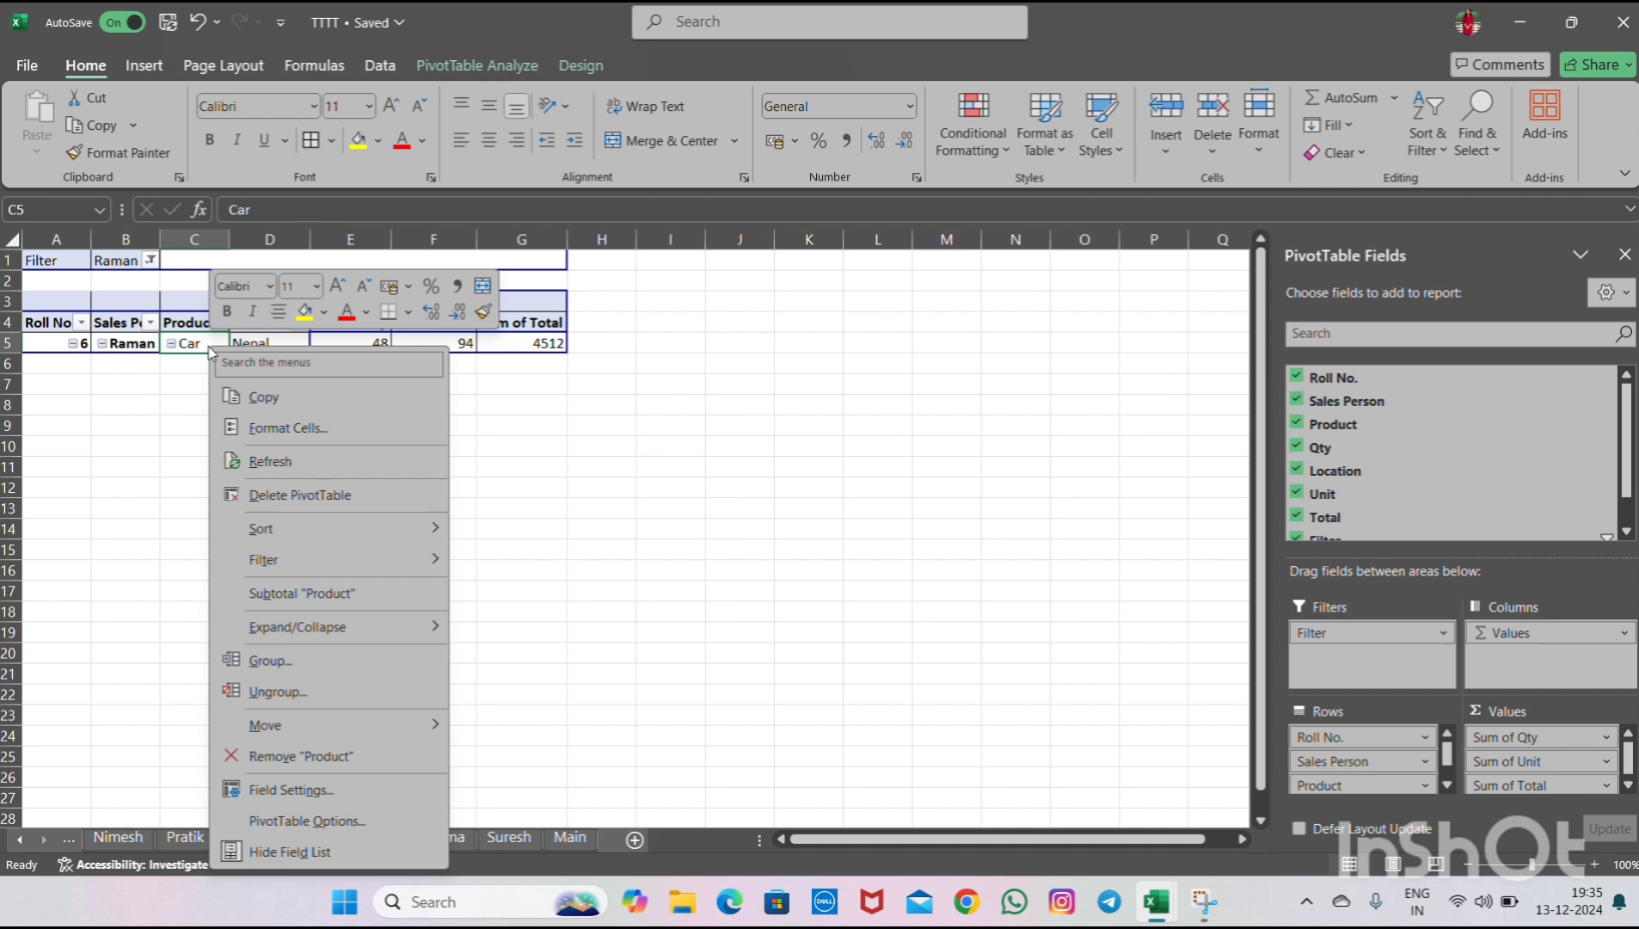
click(266, 470)
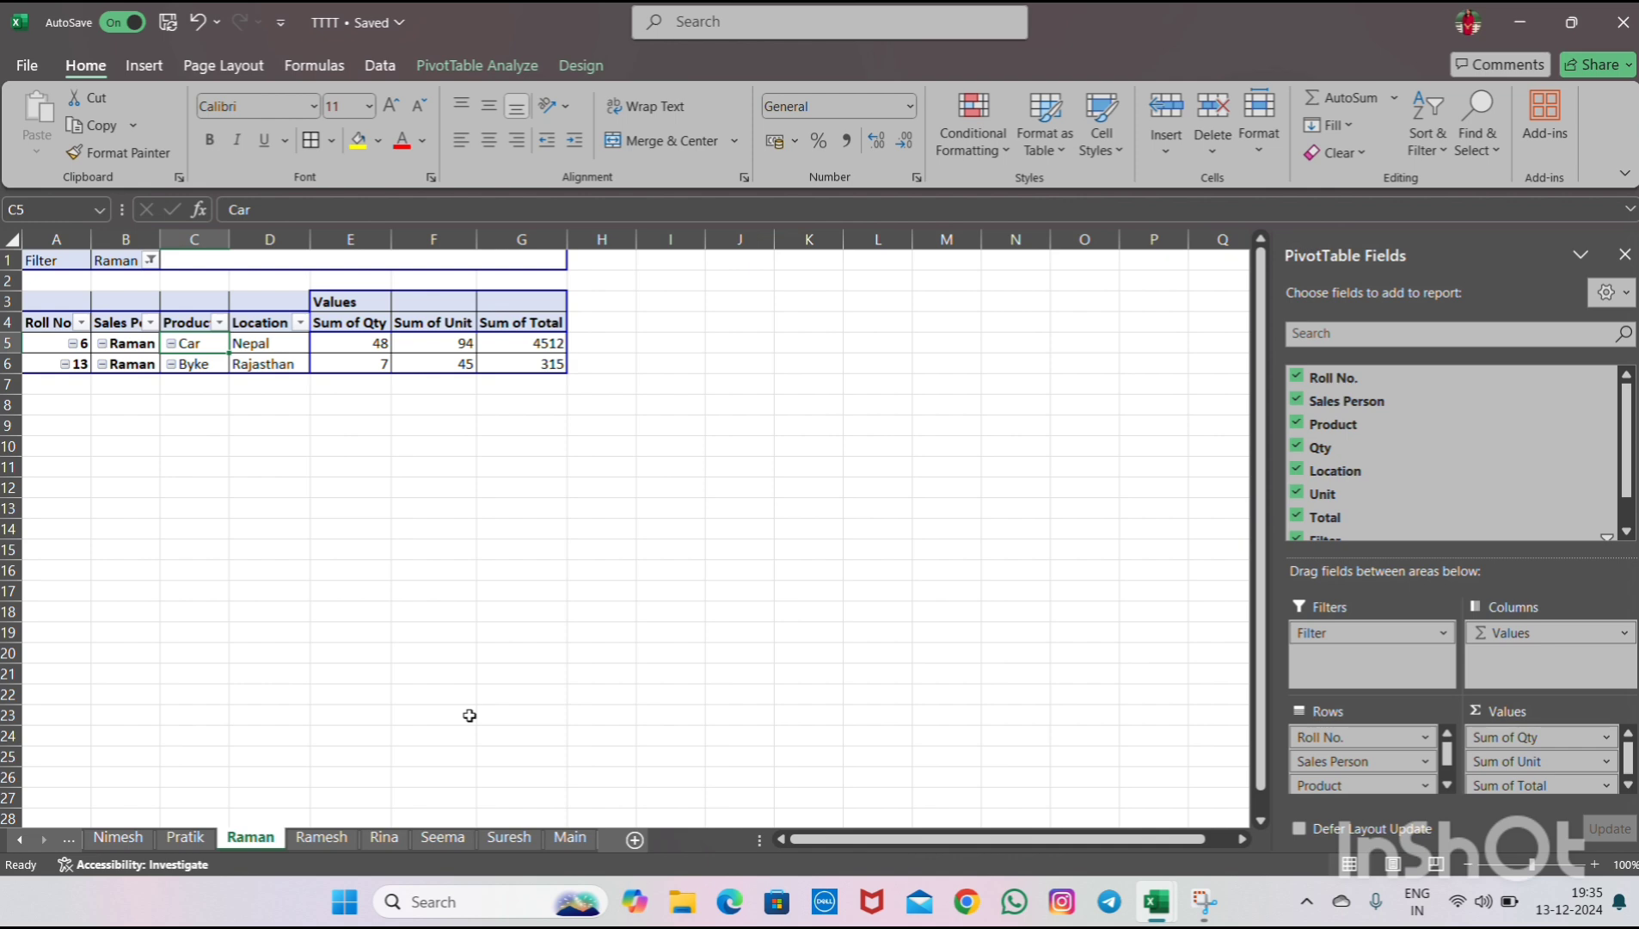
- Refresh all PivotTables and data connections in the workbook
click(379, 62)
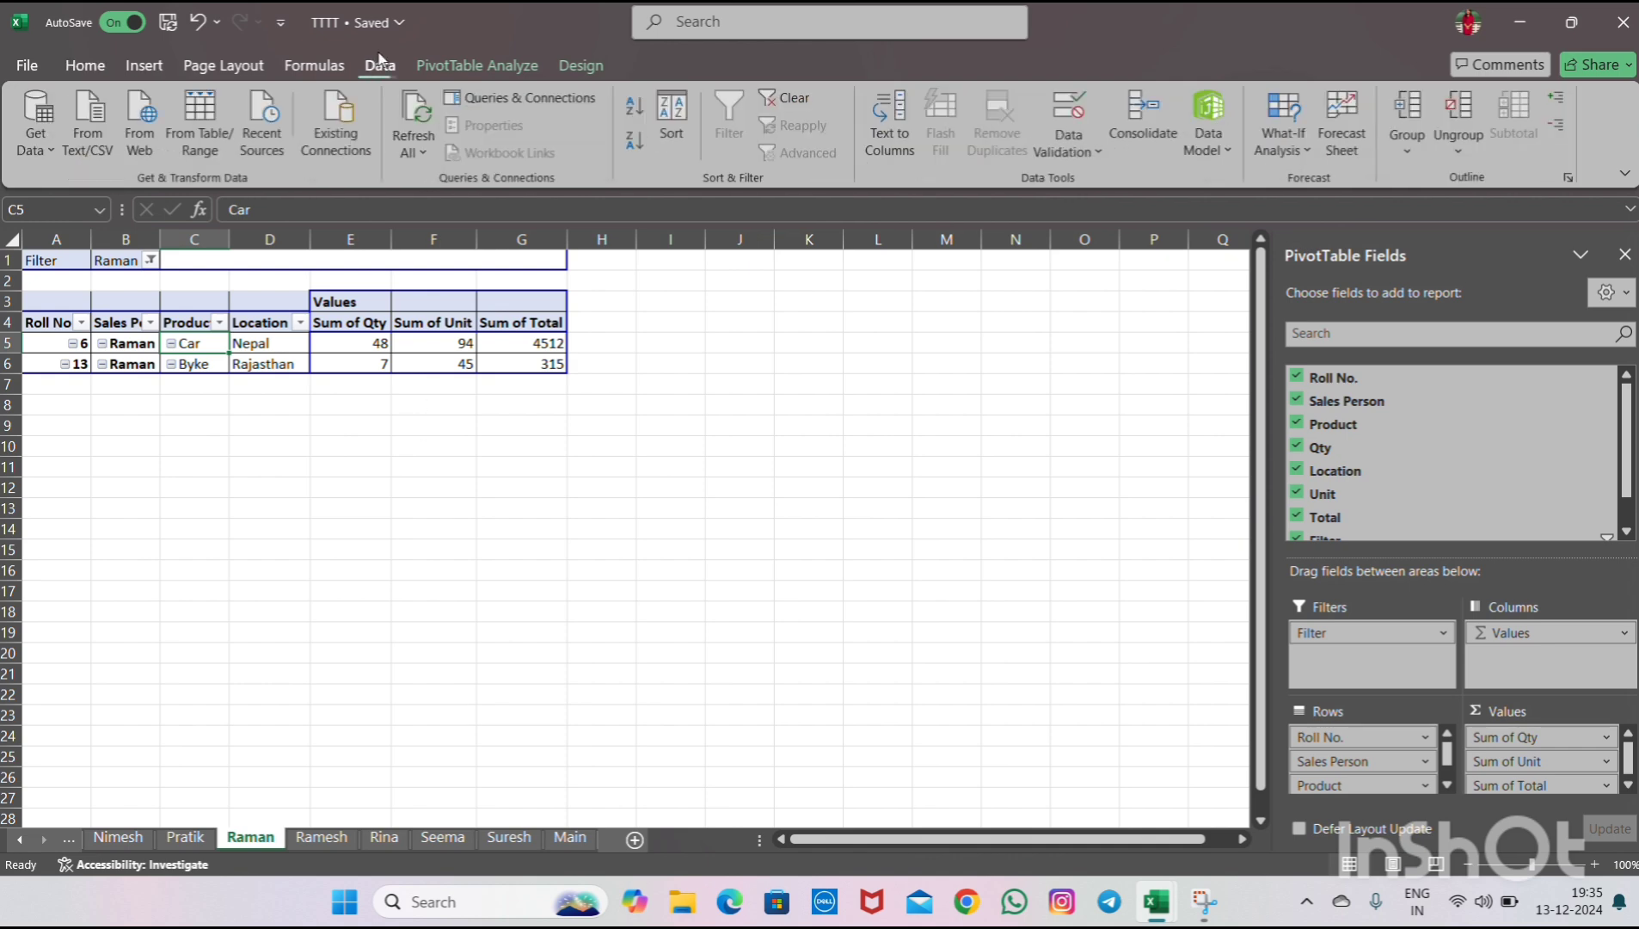
click(427, 122)
click(427, 122)
click(416, 120)
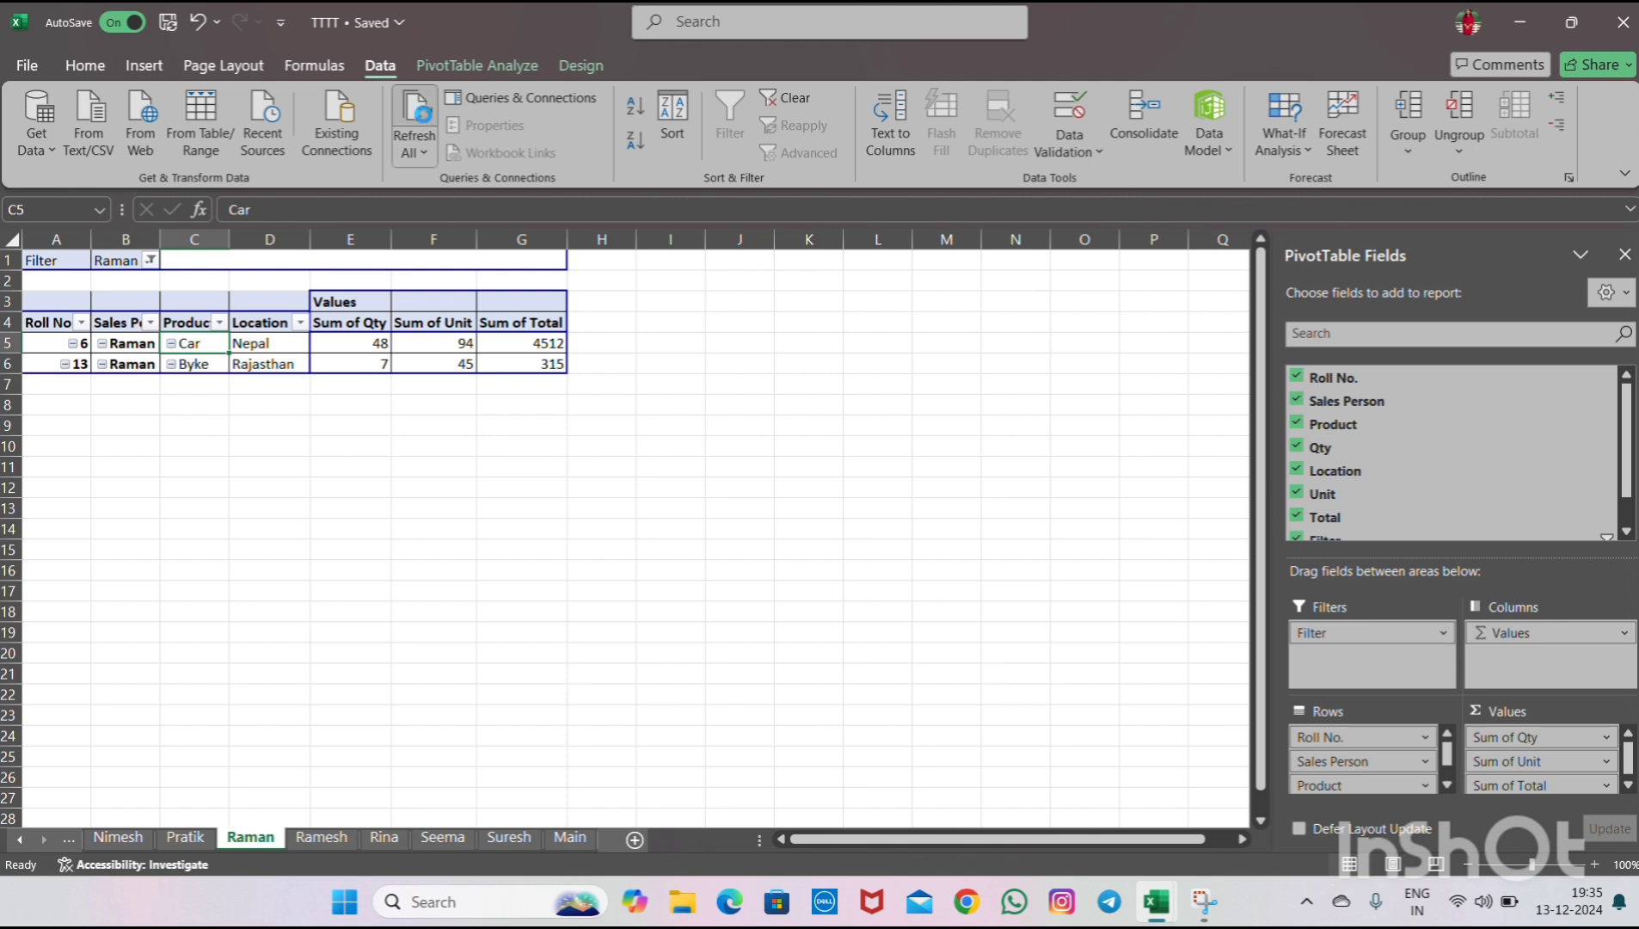
click(428, 120)
click(427, 120)
click(428, 120)
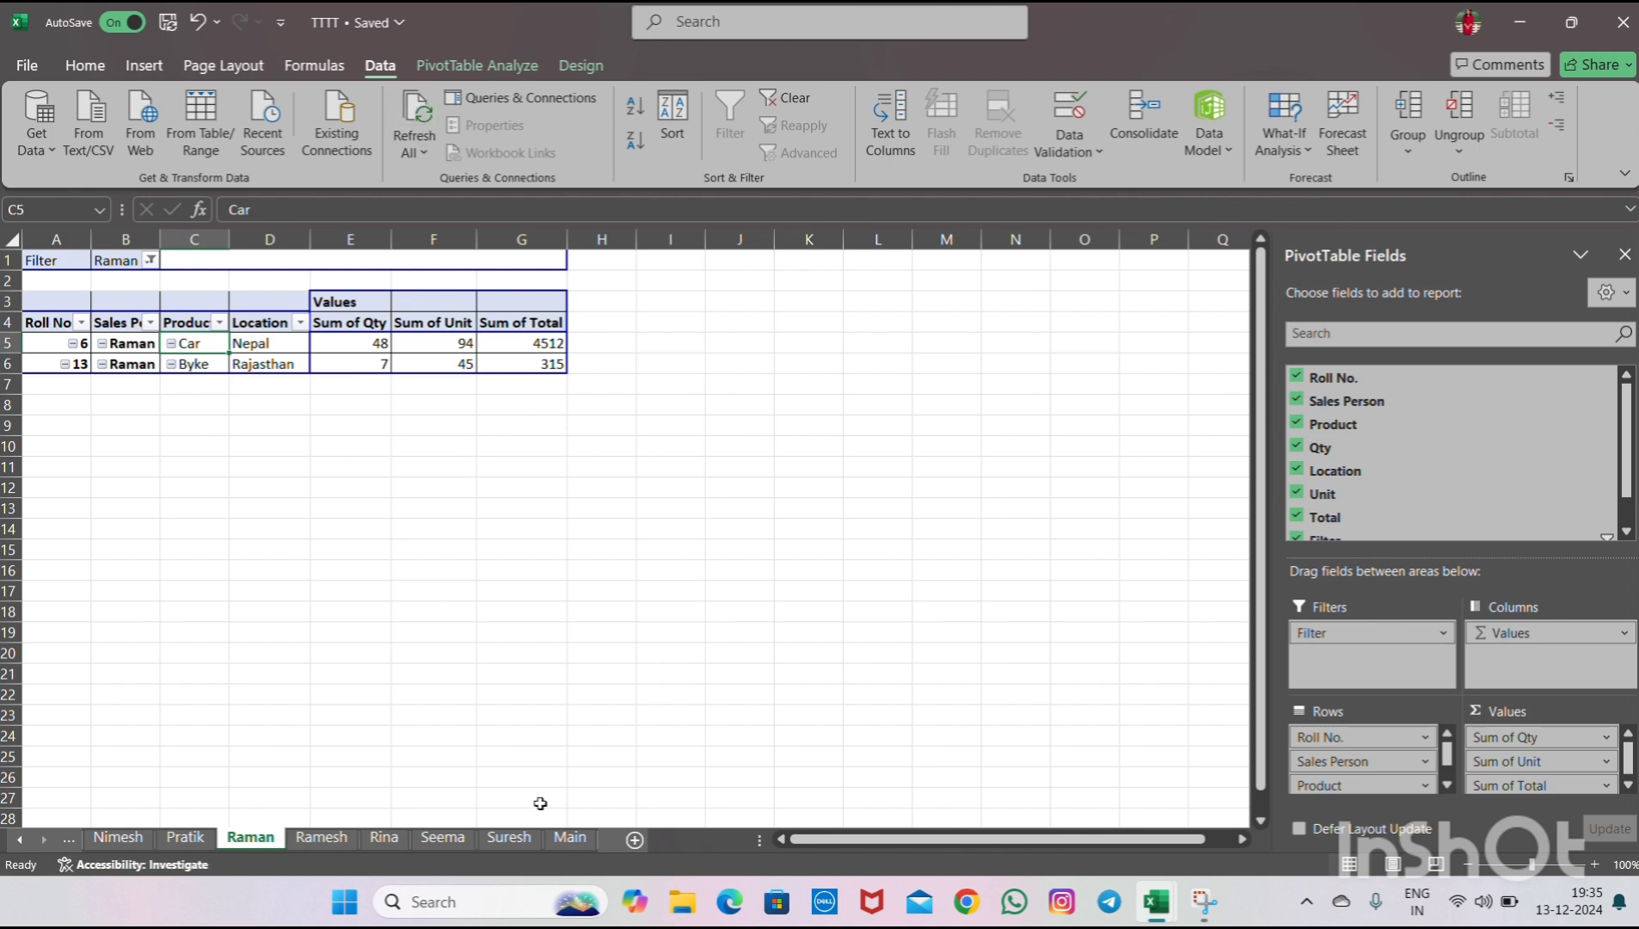
- Start another table row on the Main sheet with Roll No. 14
click(567, 838)
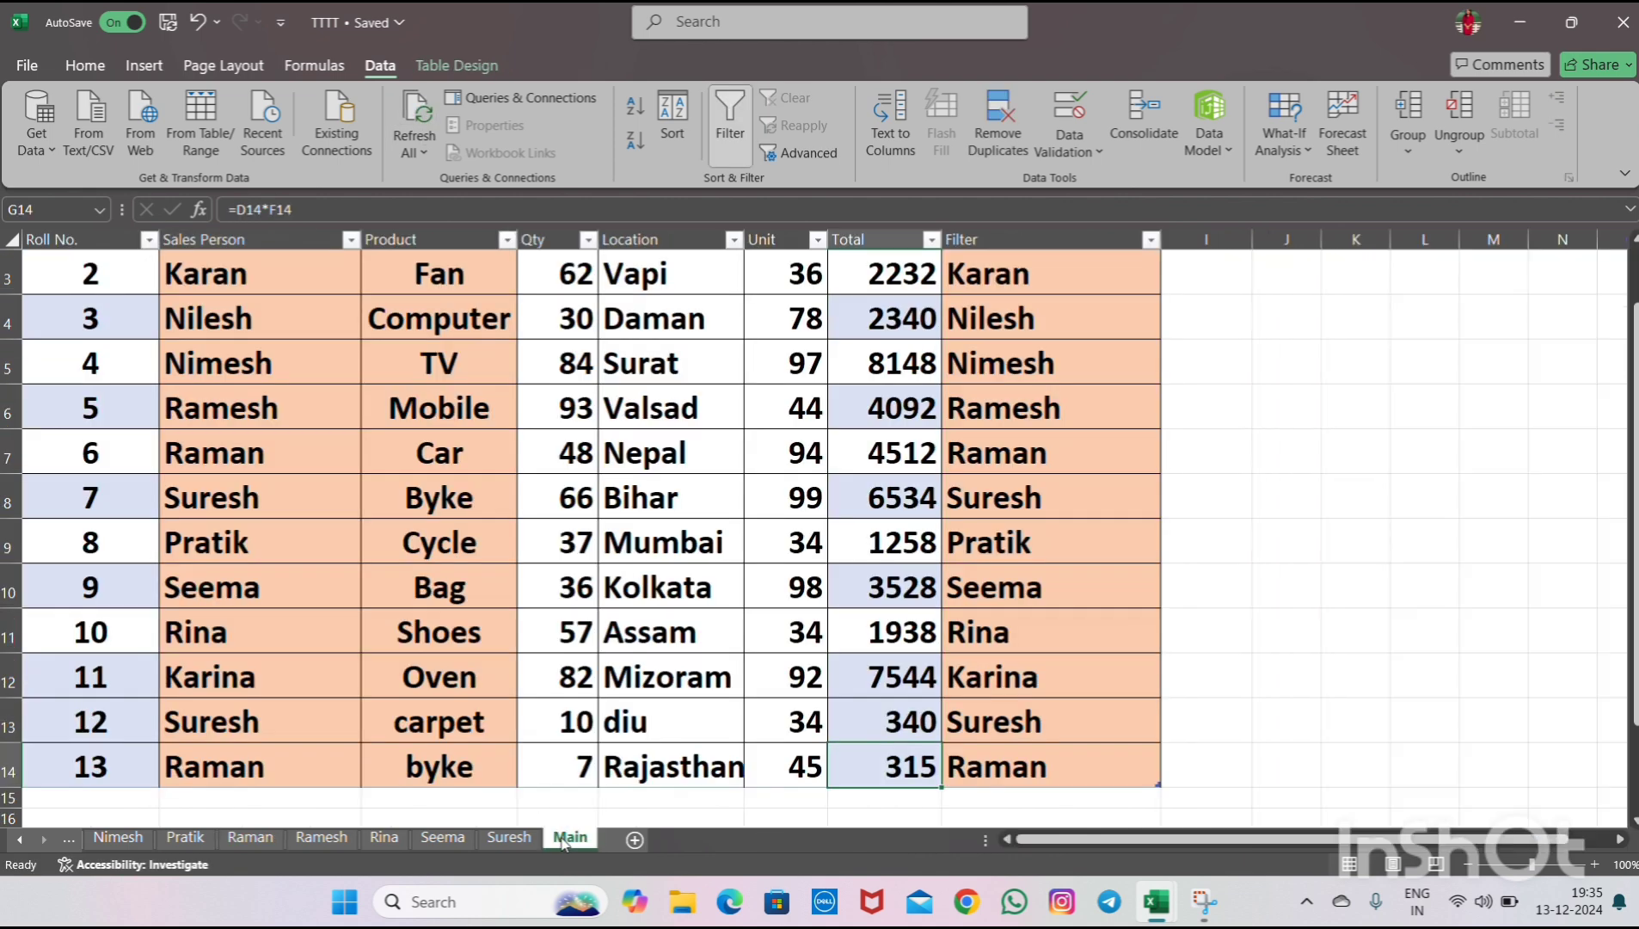
click(102, 795)
text(14)
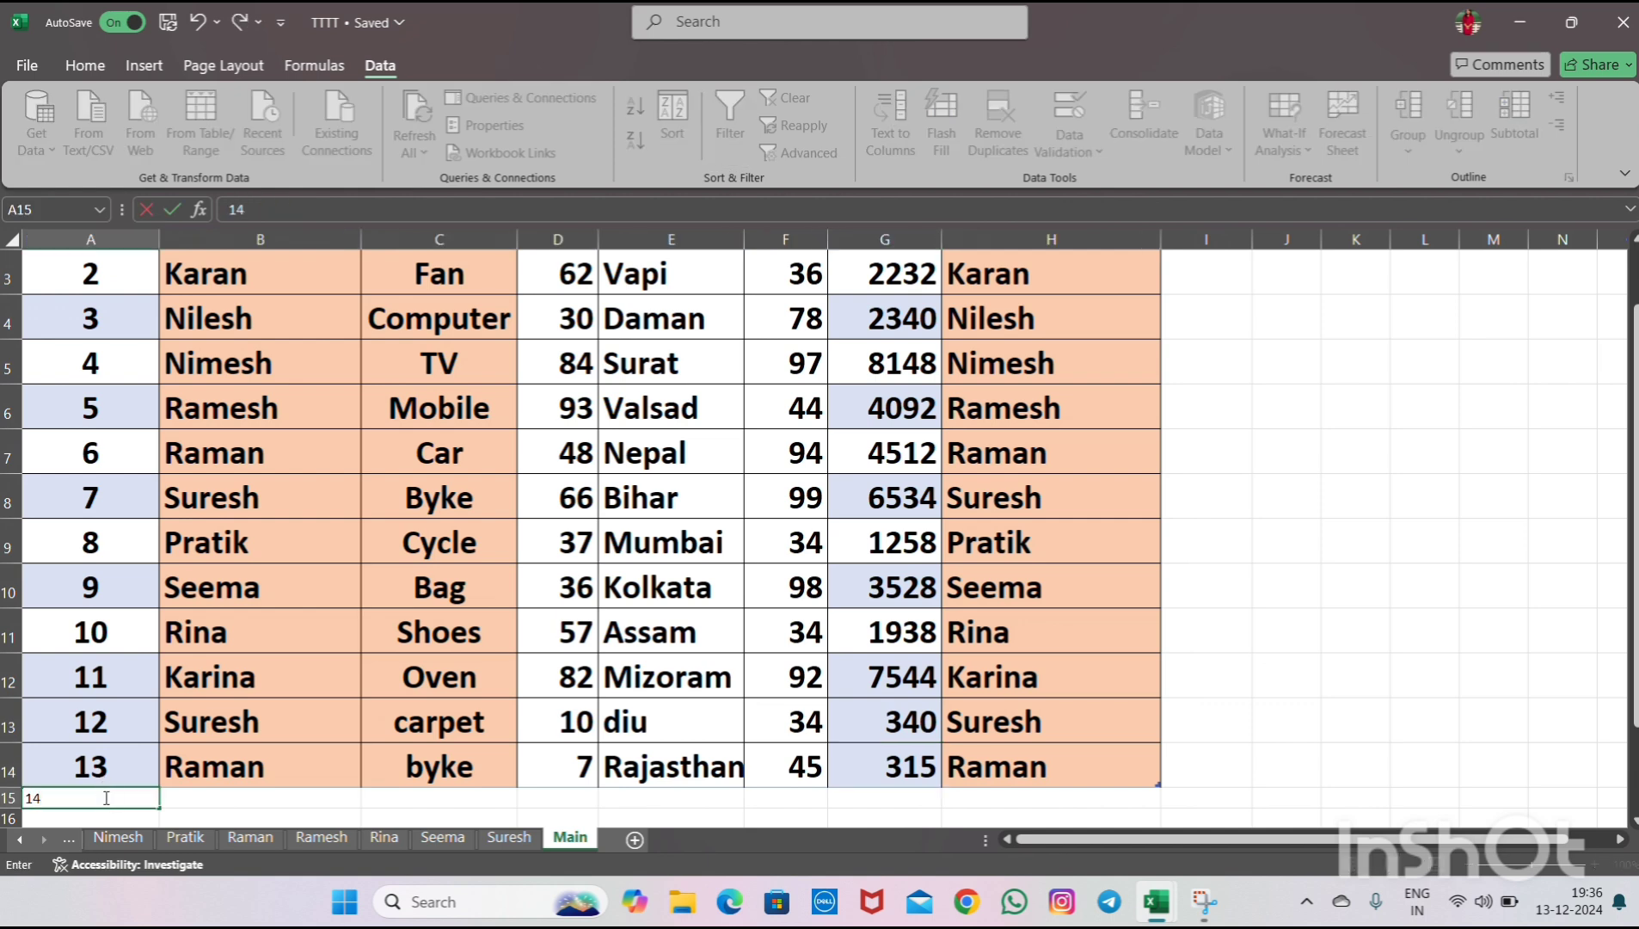
- Enter kohli as the sales person and cat as the product in the Roll No. 14 row
key(Tab)
text(kohli)
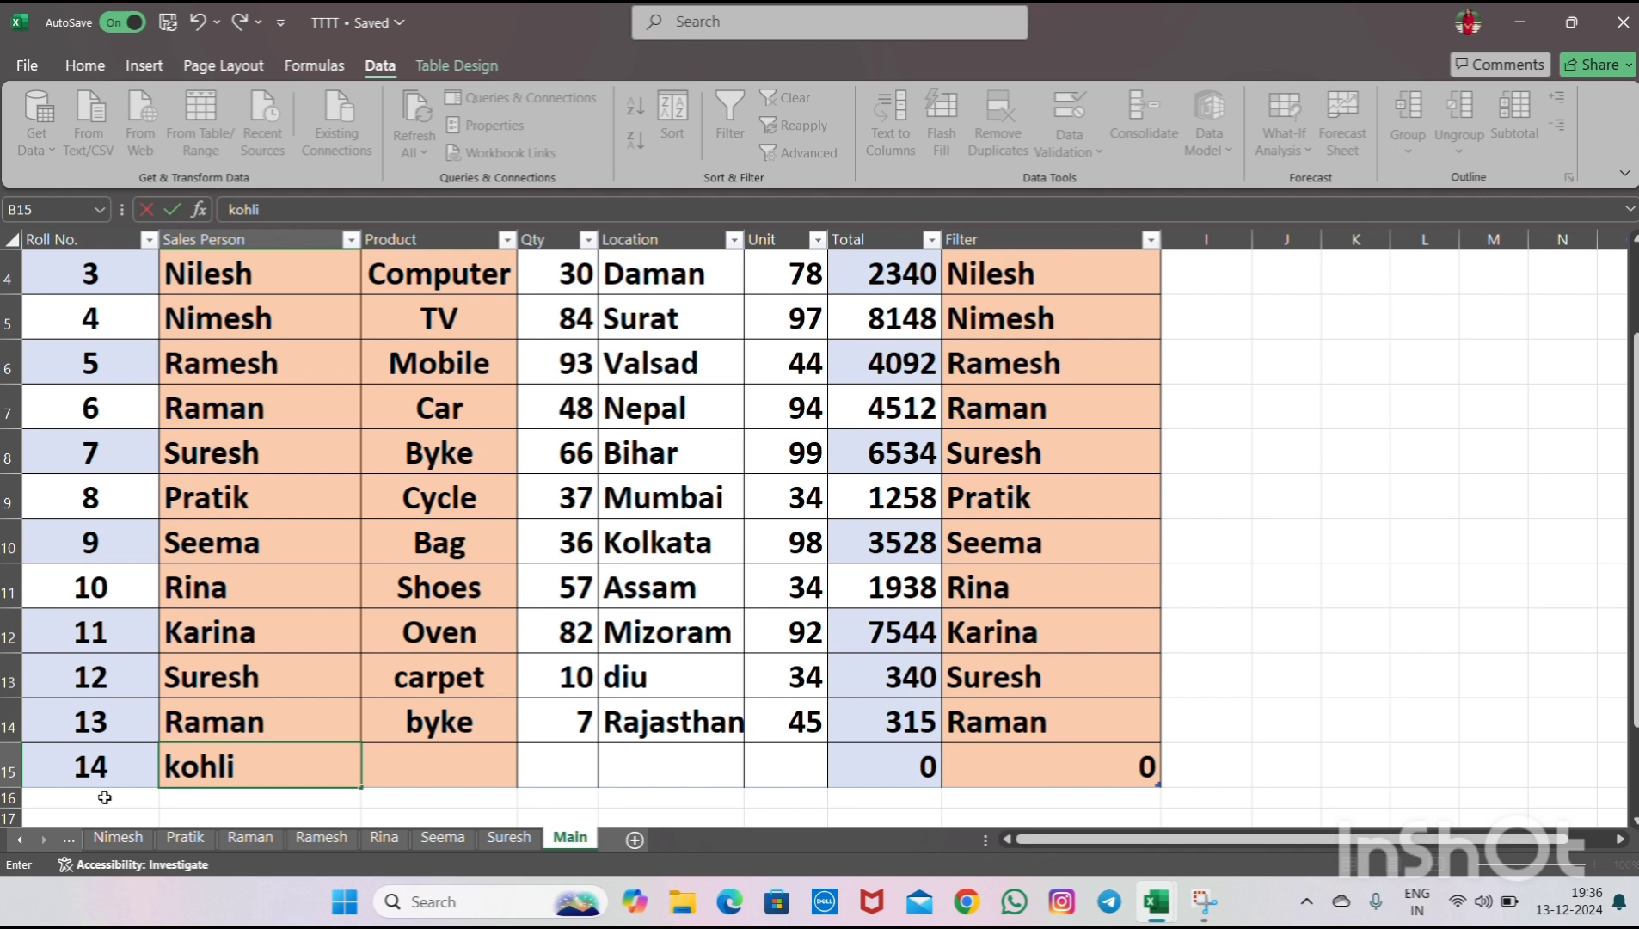
key(Tab)
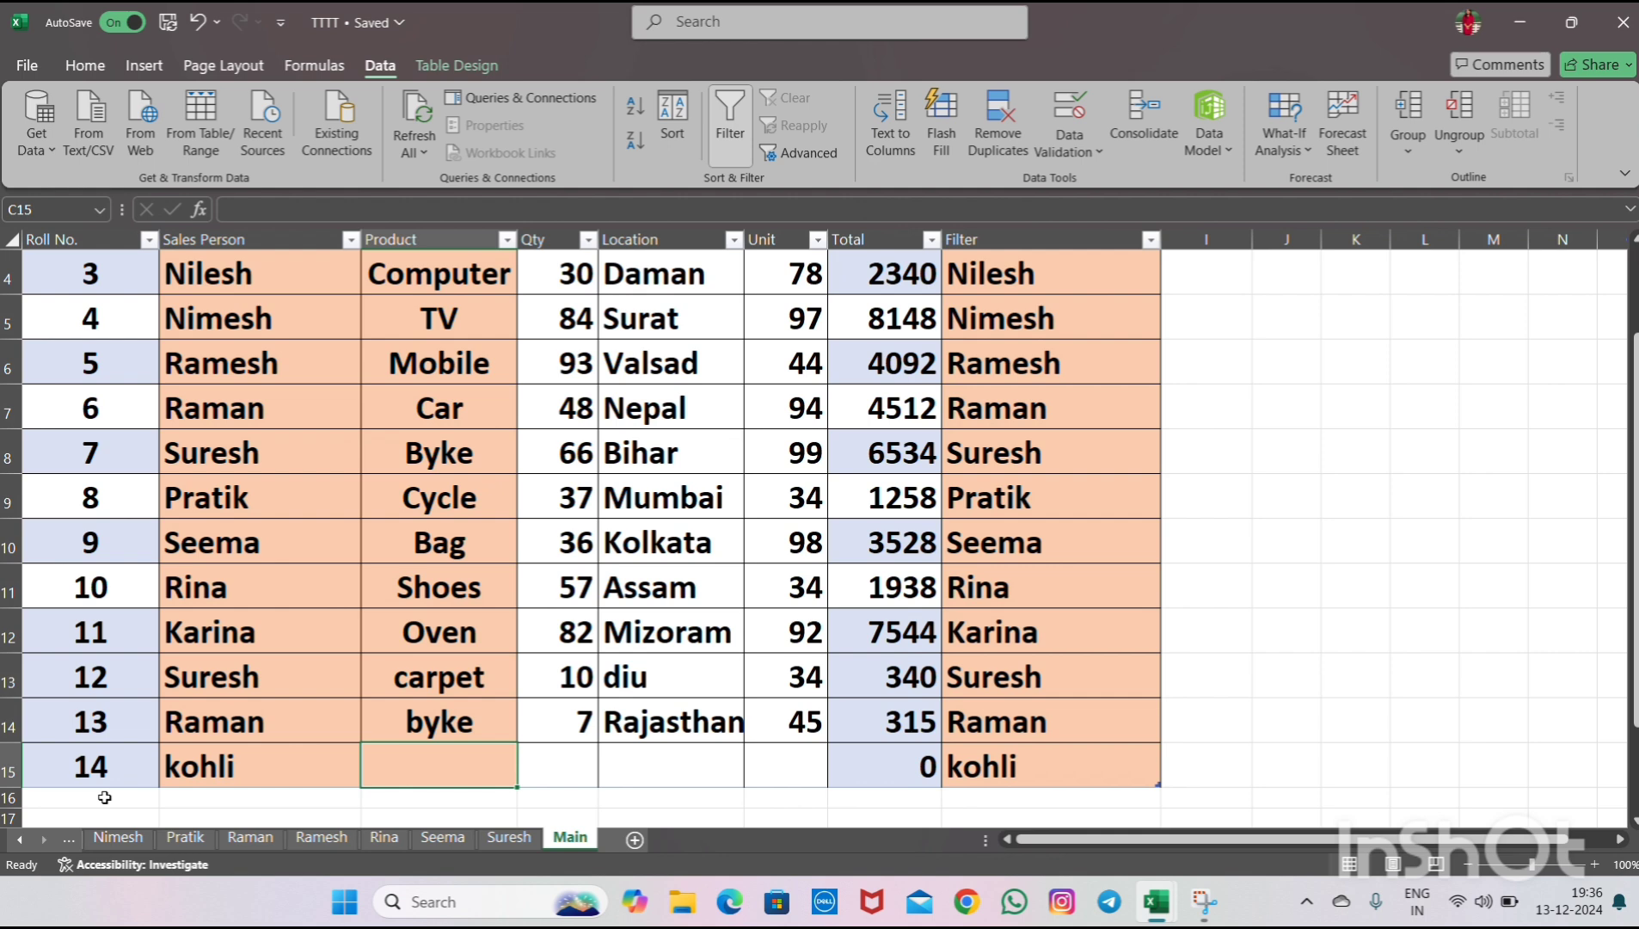
text(cat)
key(Tab)
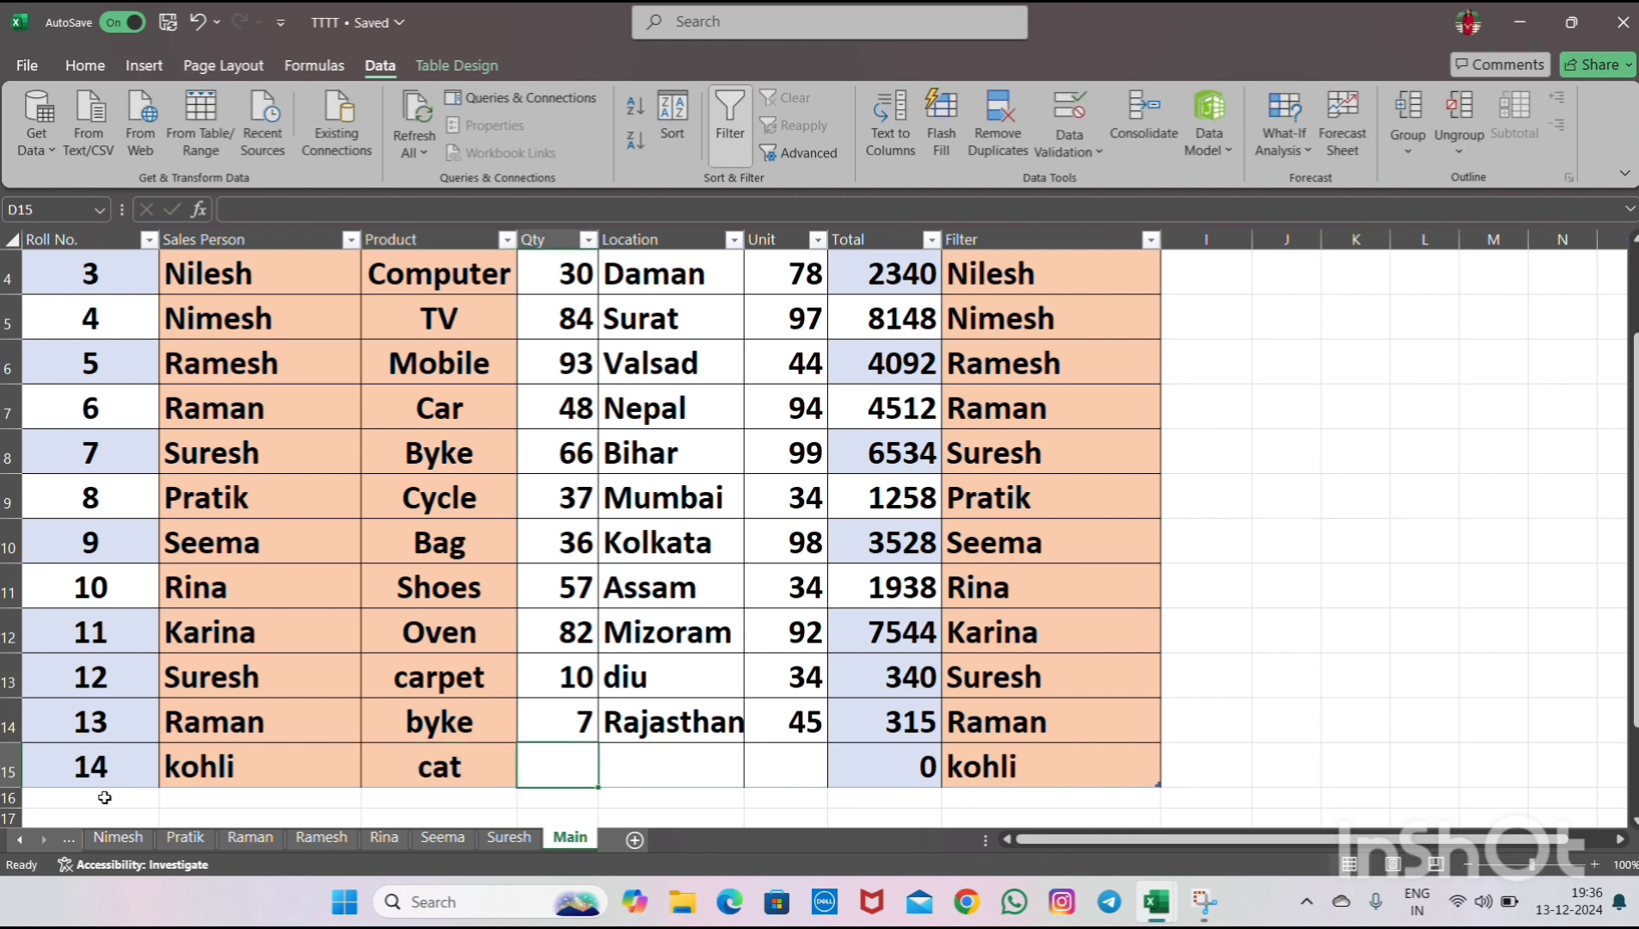
- Fill the Roll No. 14 row's Qty, Location and Unit with 30, Nabadwip and 60
text(30)
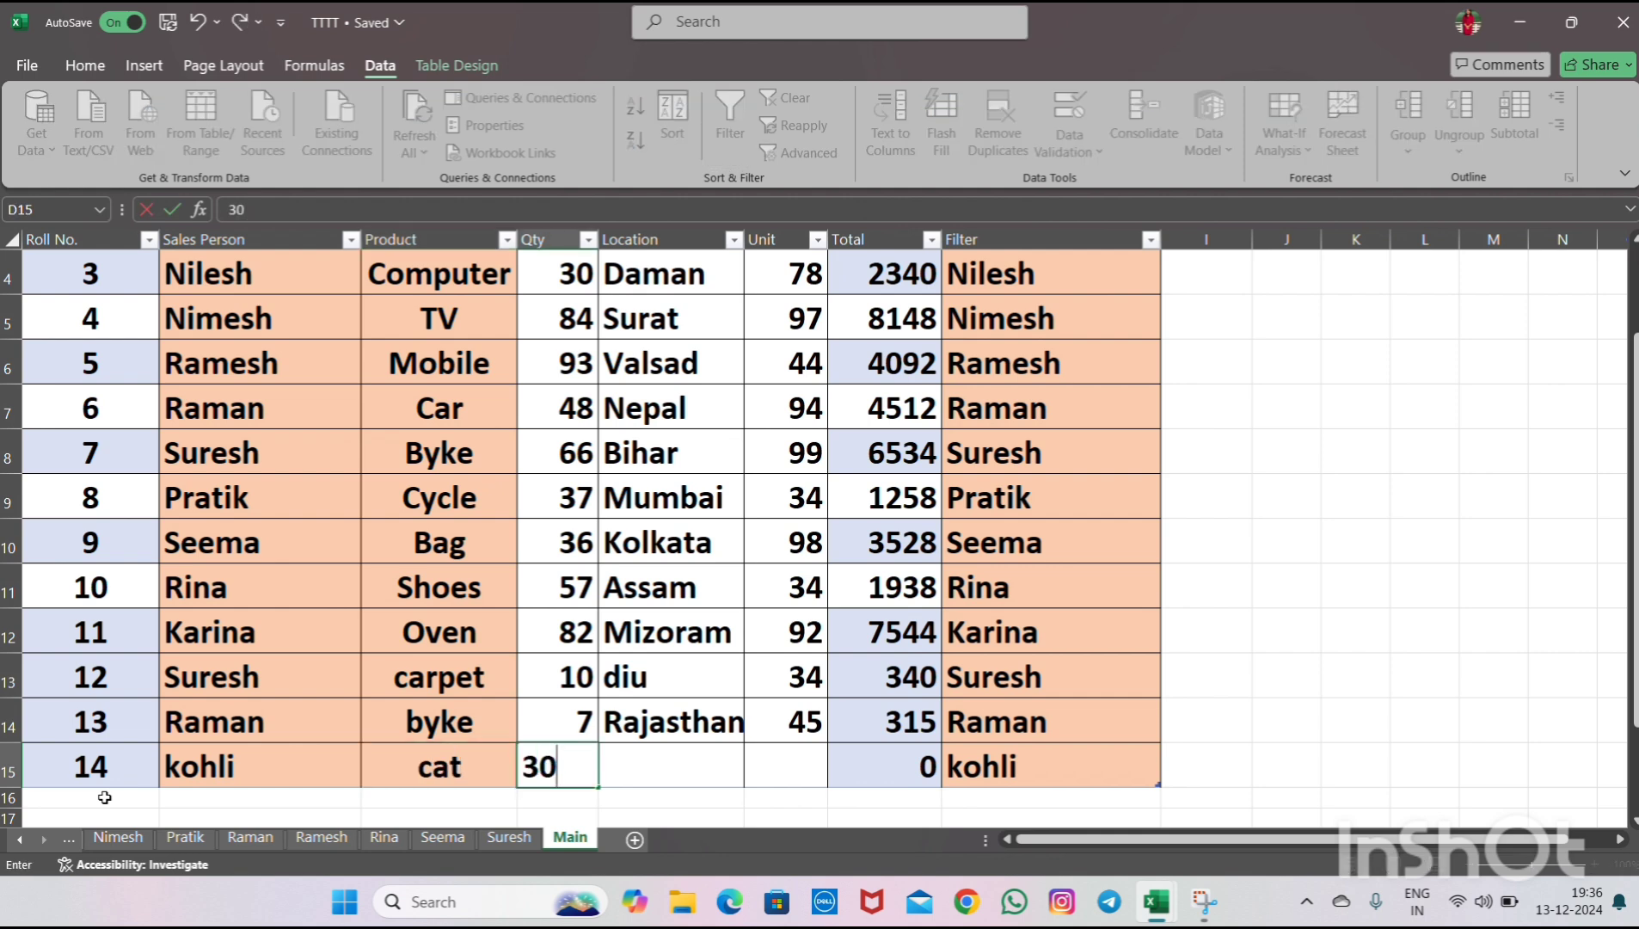
key(Tab)
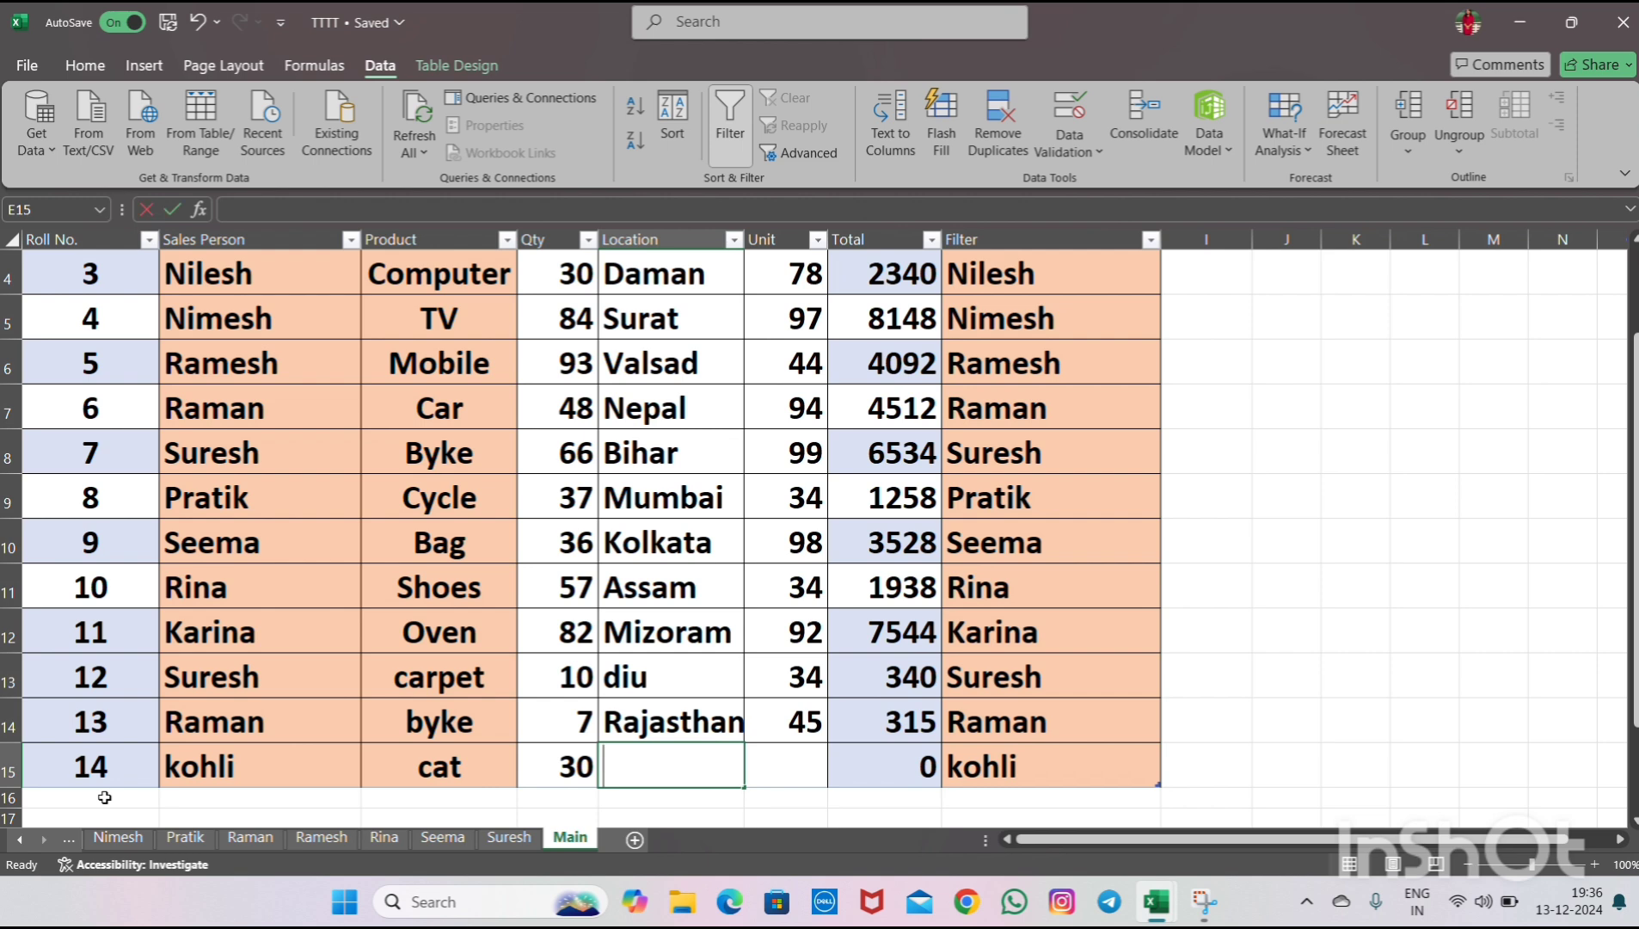
text(Nabadwip)
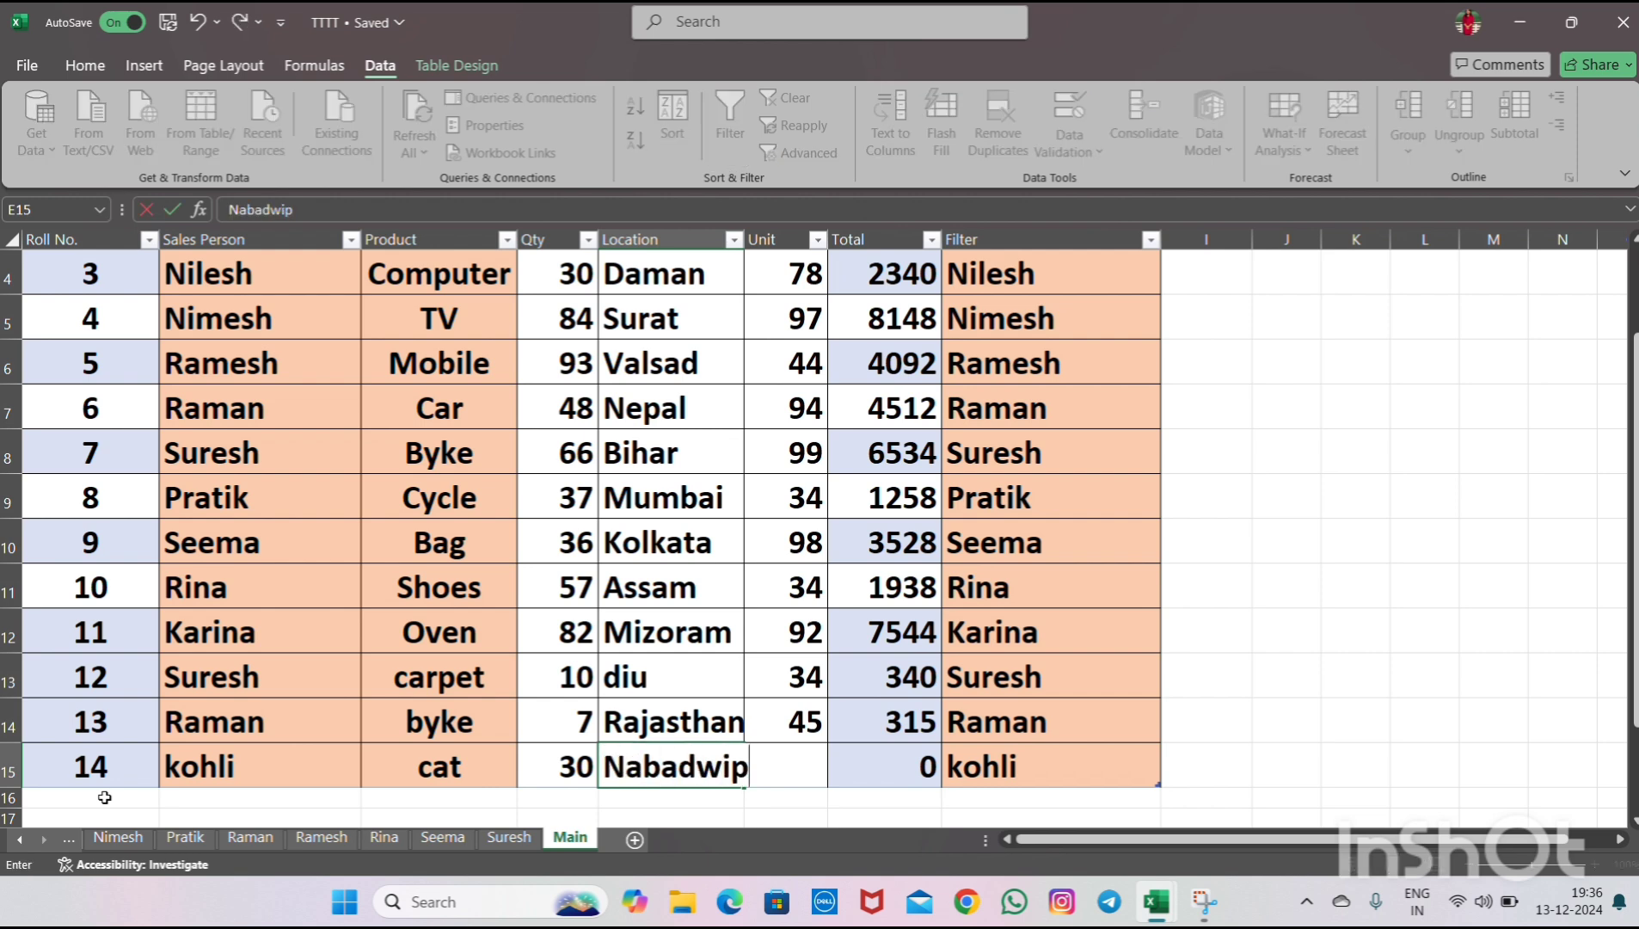
key(Tab)
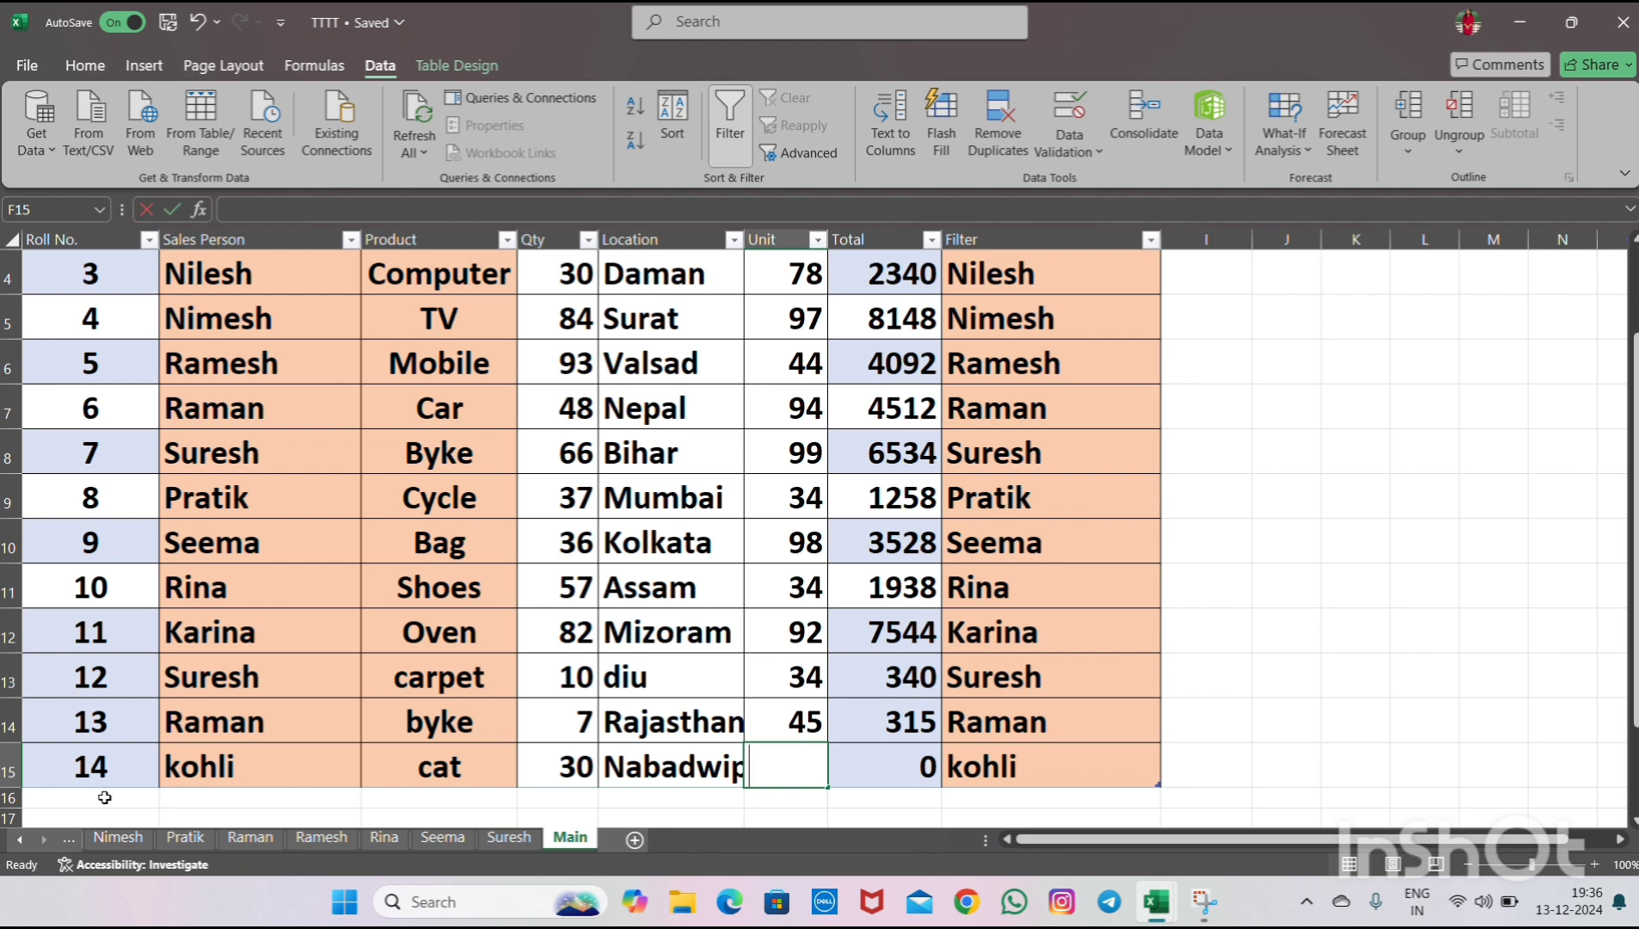
text(60)
key(Tab)
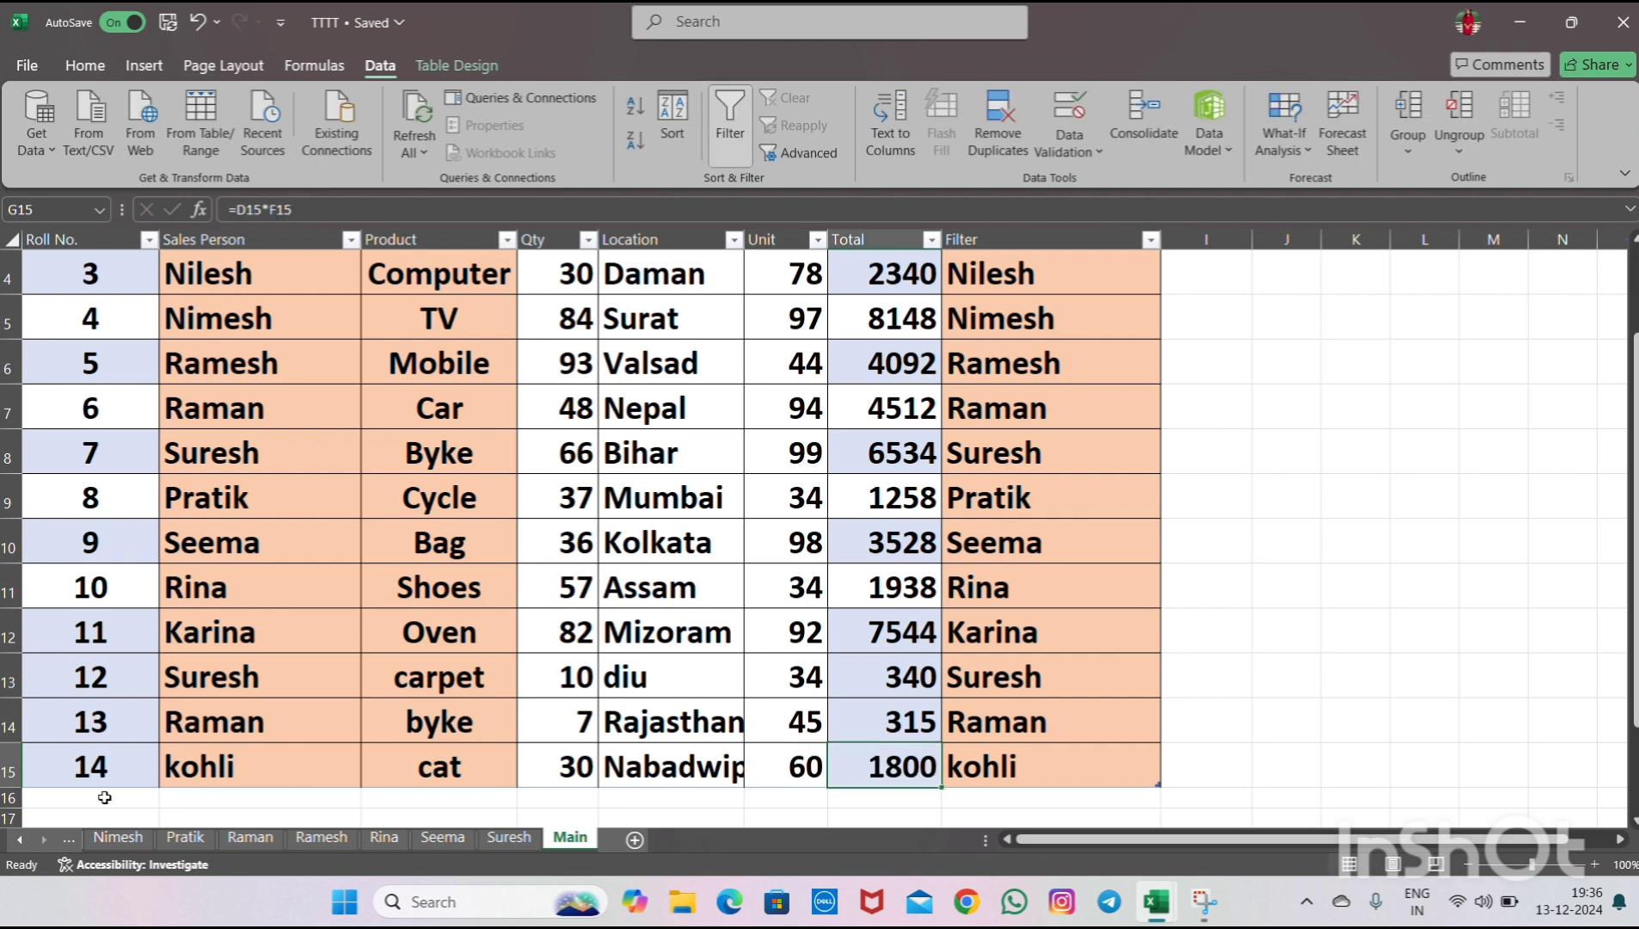
- Look through the Sales Person entries in the Main table
key(Left)
key(Left)
key(Left)
key(Left)
key(Left)
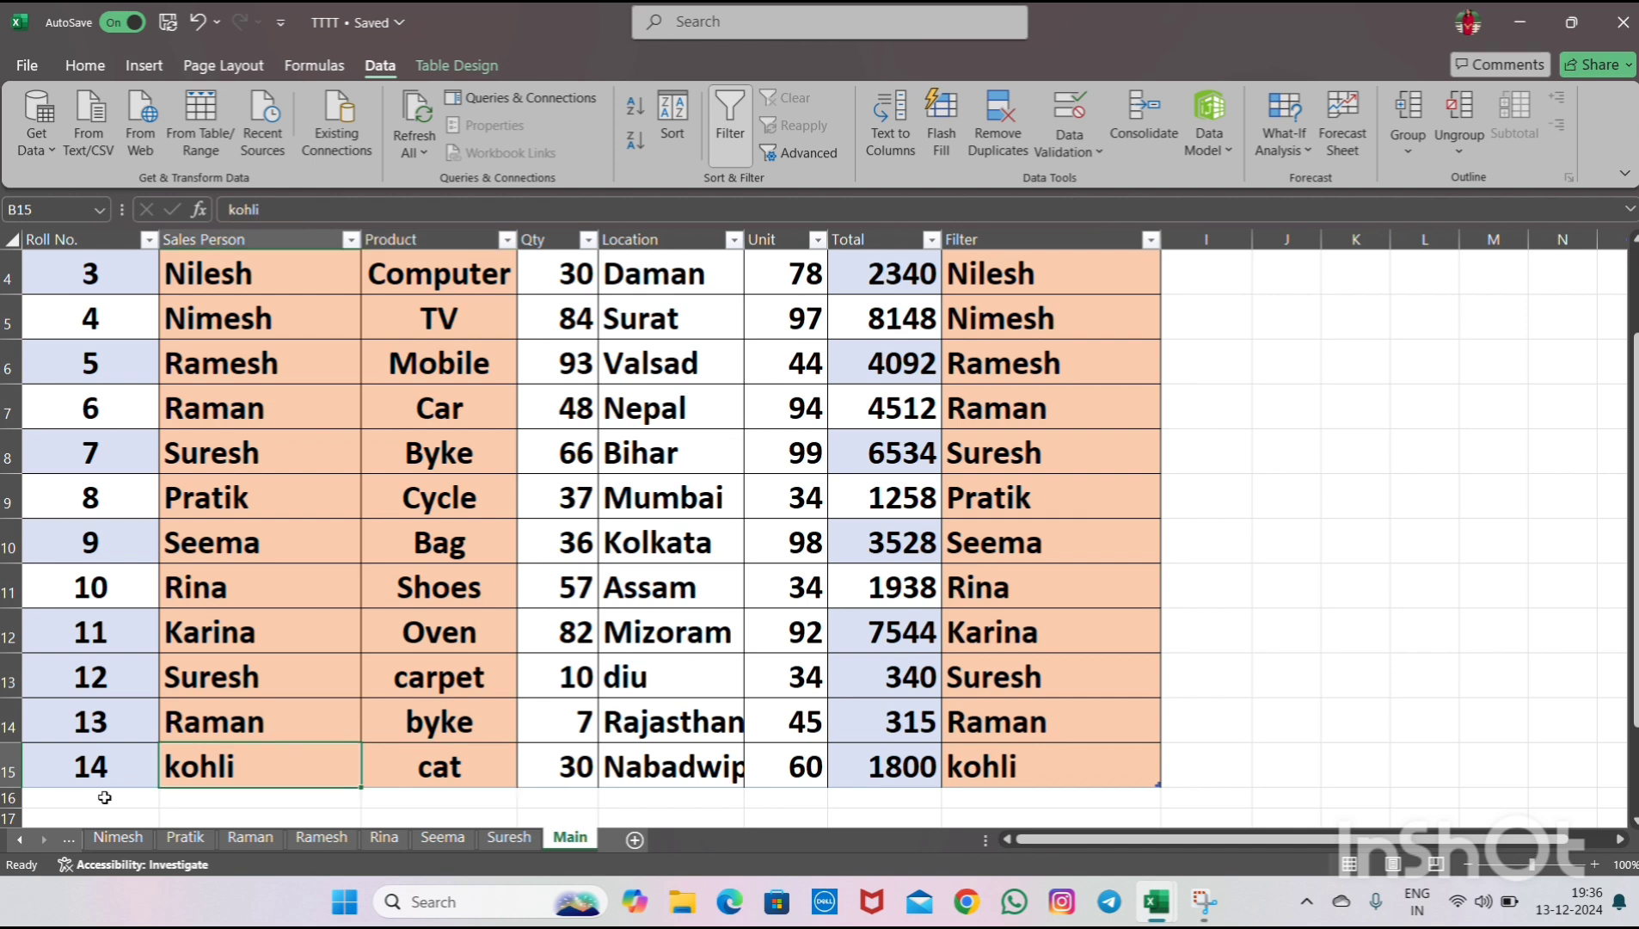
key(Up)
key(Up)
key(Up)
key(Up)
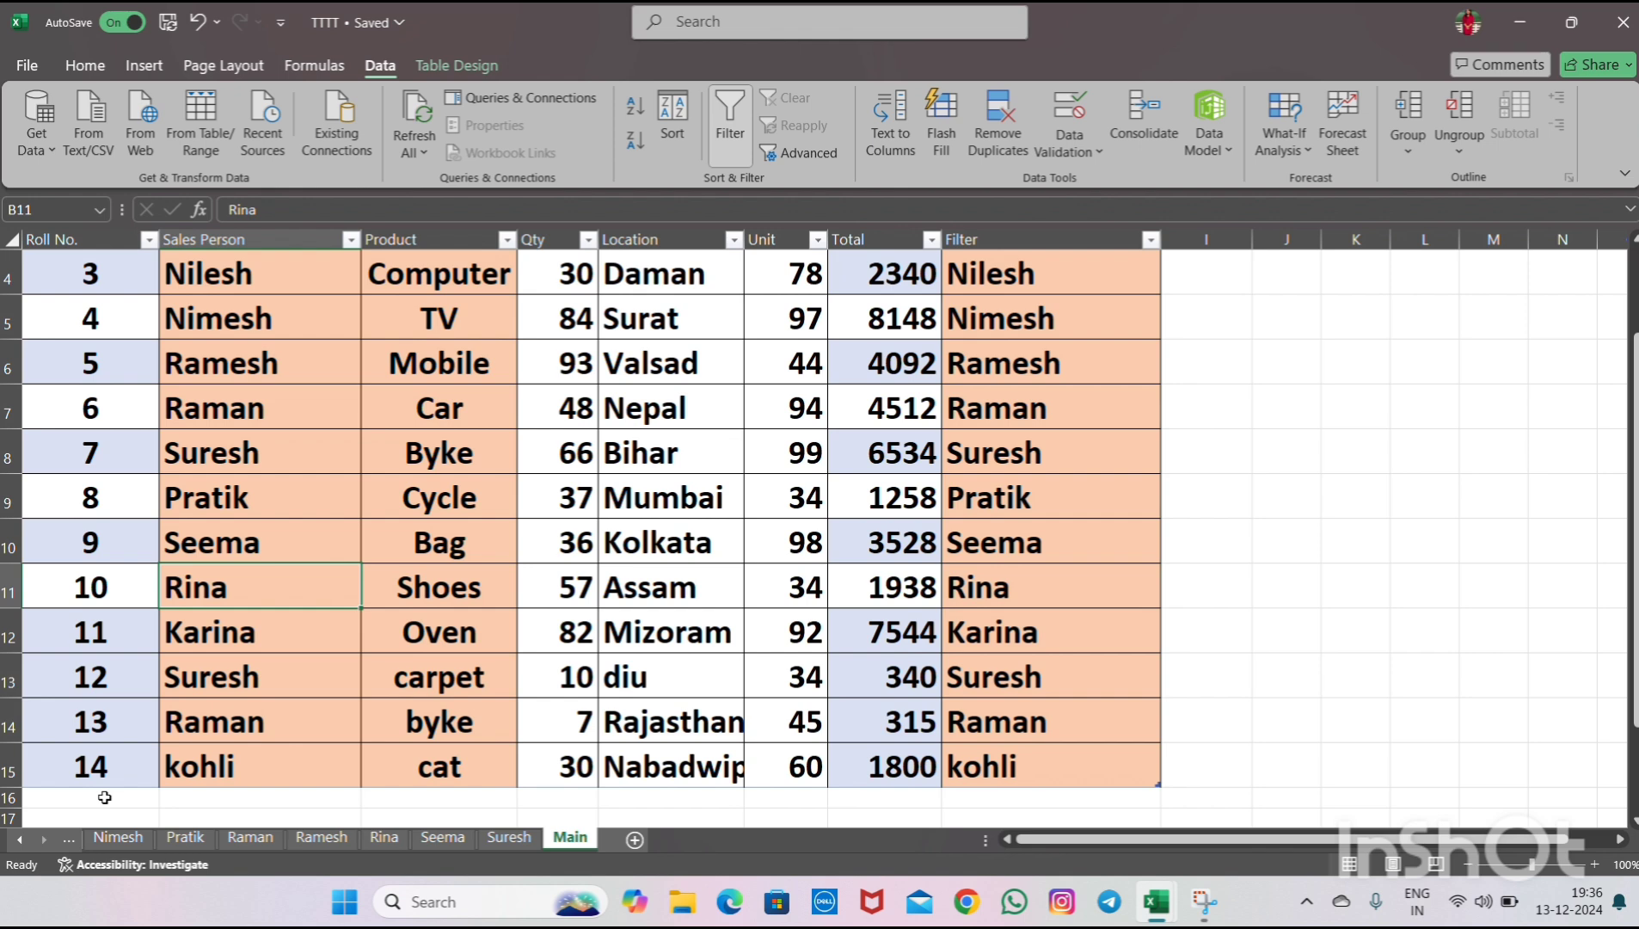
key(Up)
key(Down)
key(Up)
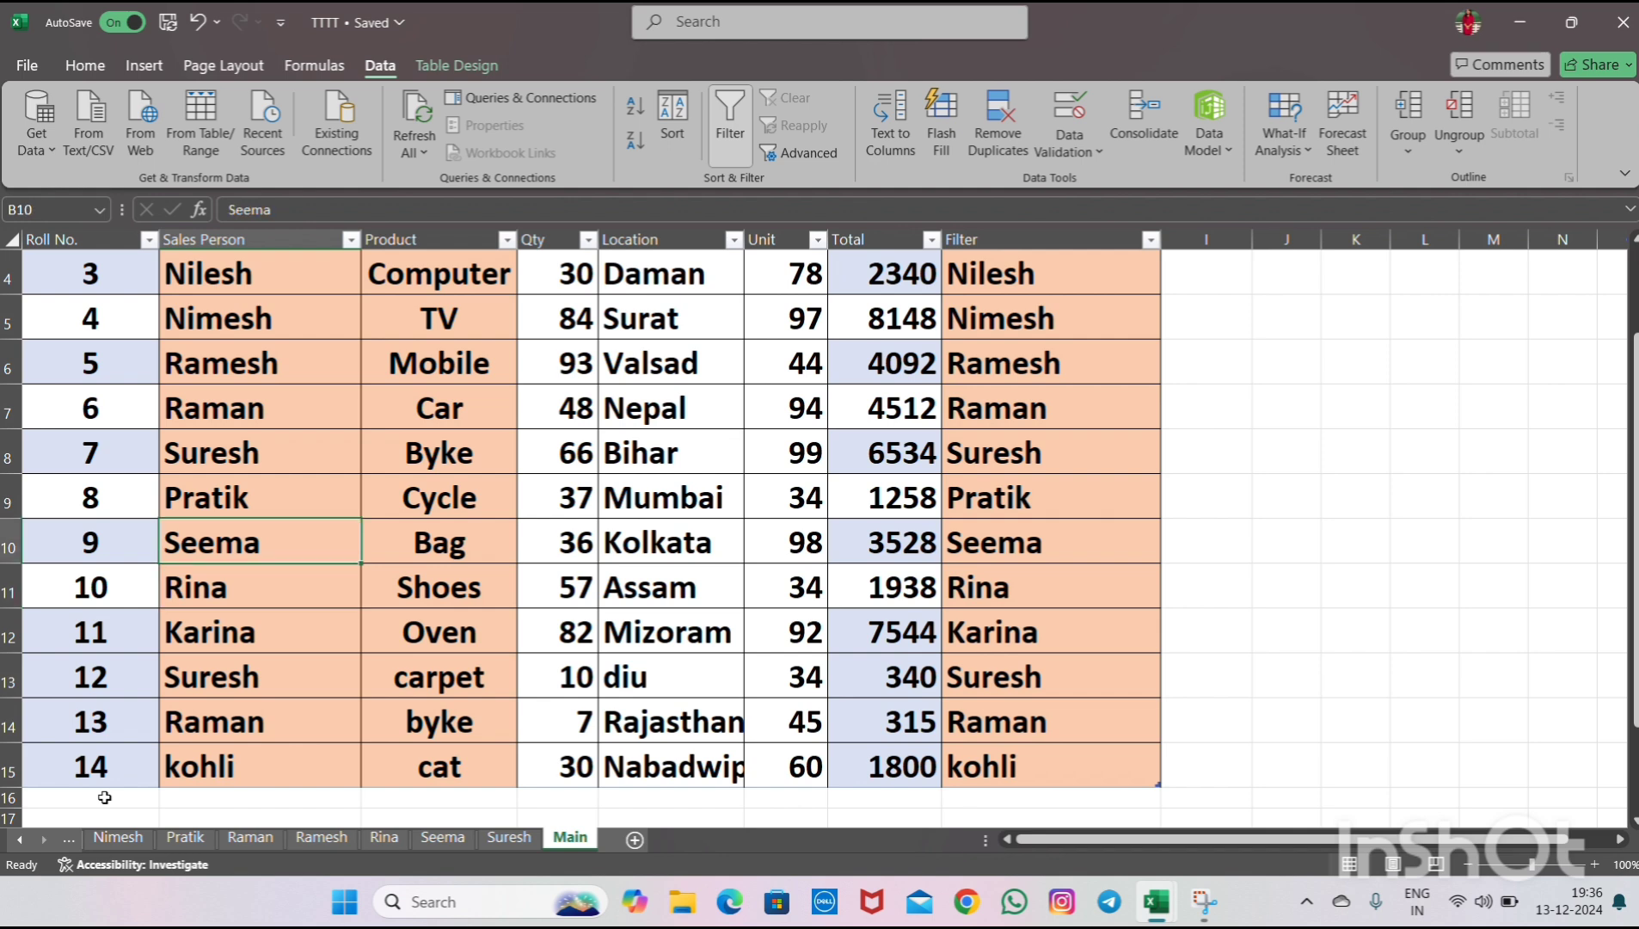
key(Down)
key(Up)
key(Down)
key(Down)
key(Down)
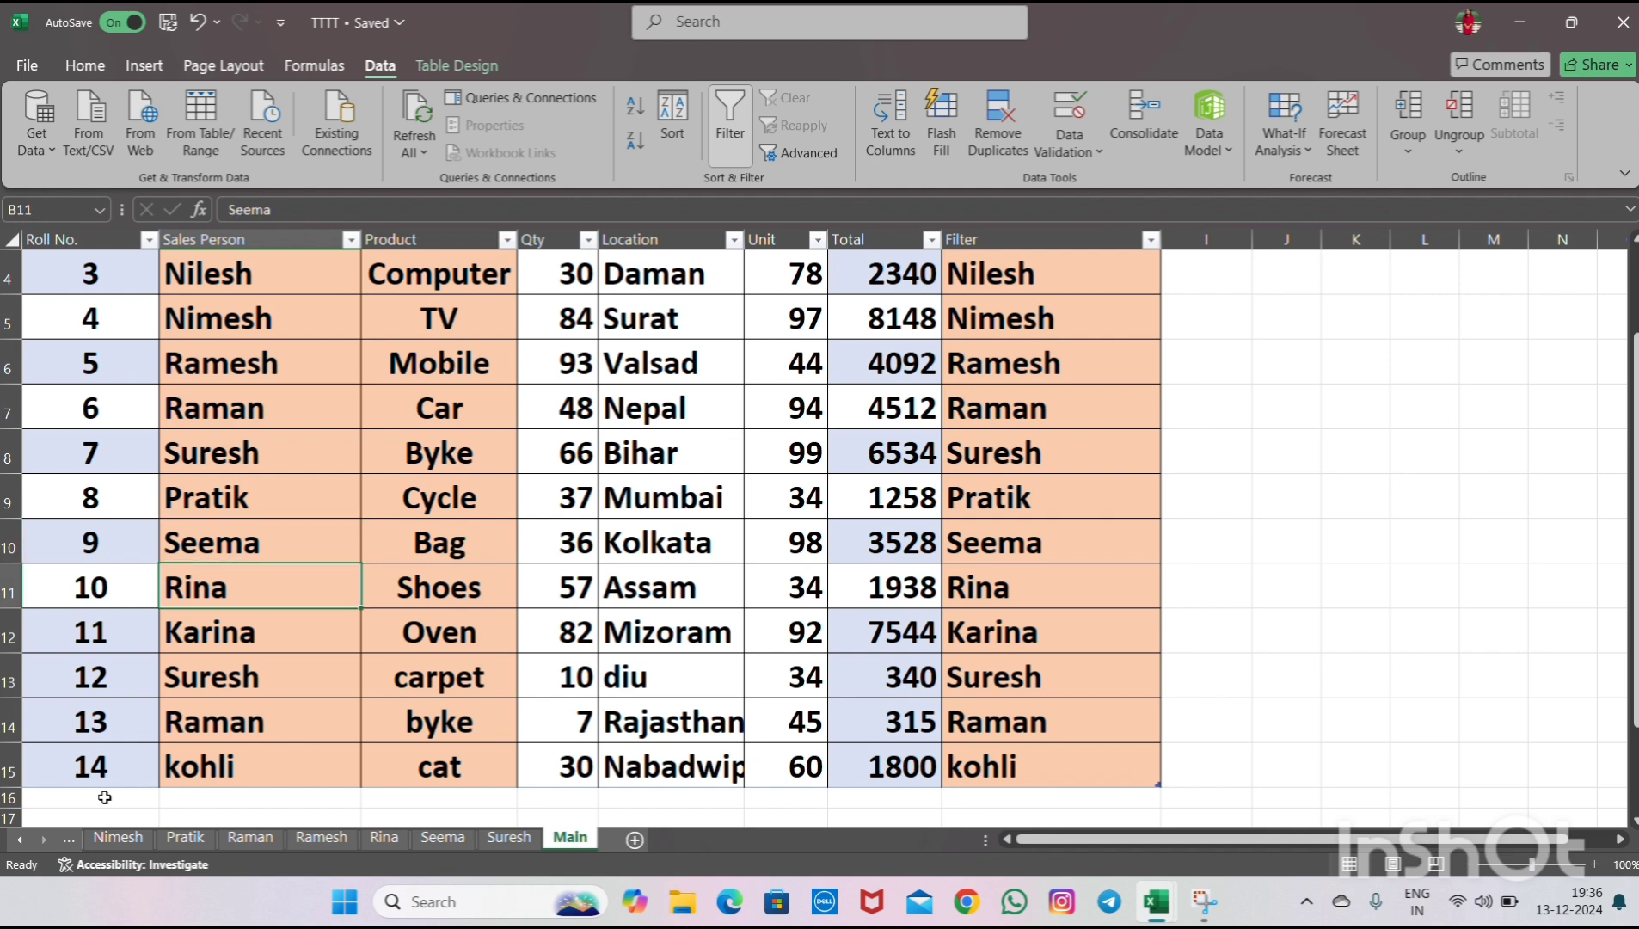
key(Up)
key(Up)
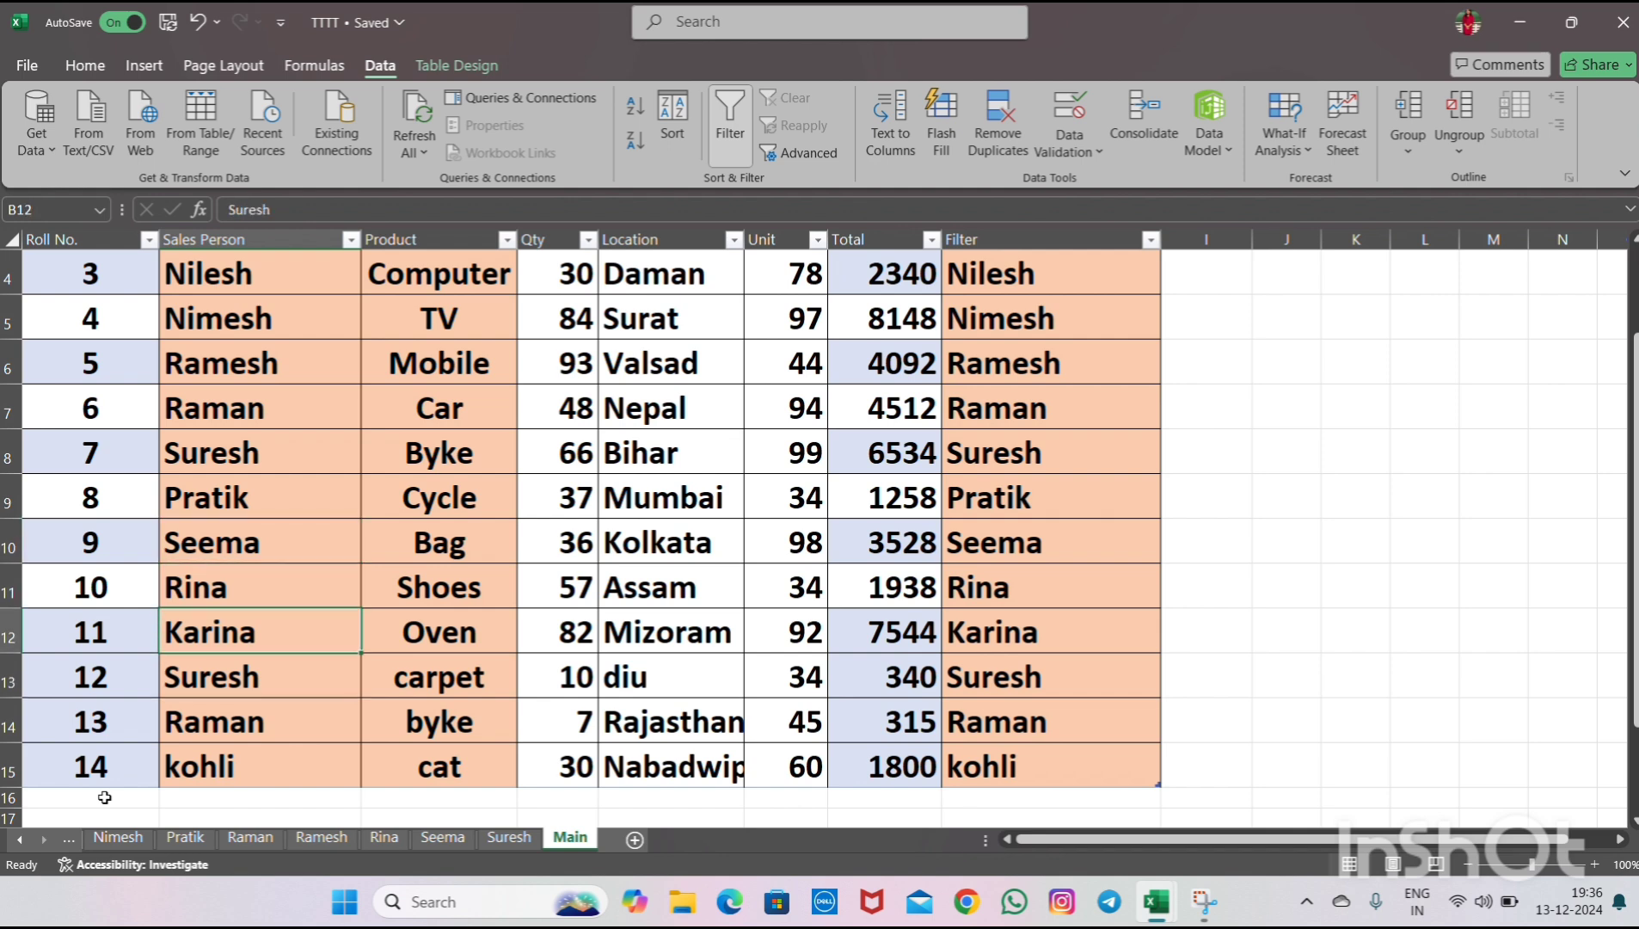
- Copy Nilesh from the Sales Person column into the Roll No. 14 row's Sales Person cell
key(Down)
key(Up)
key(Up)
key(Up)
key(Up)
key(Up)
key(Up)
key(Up)
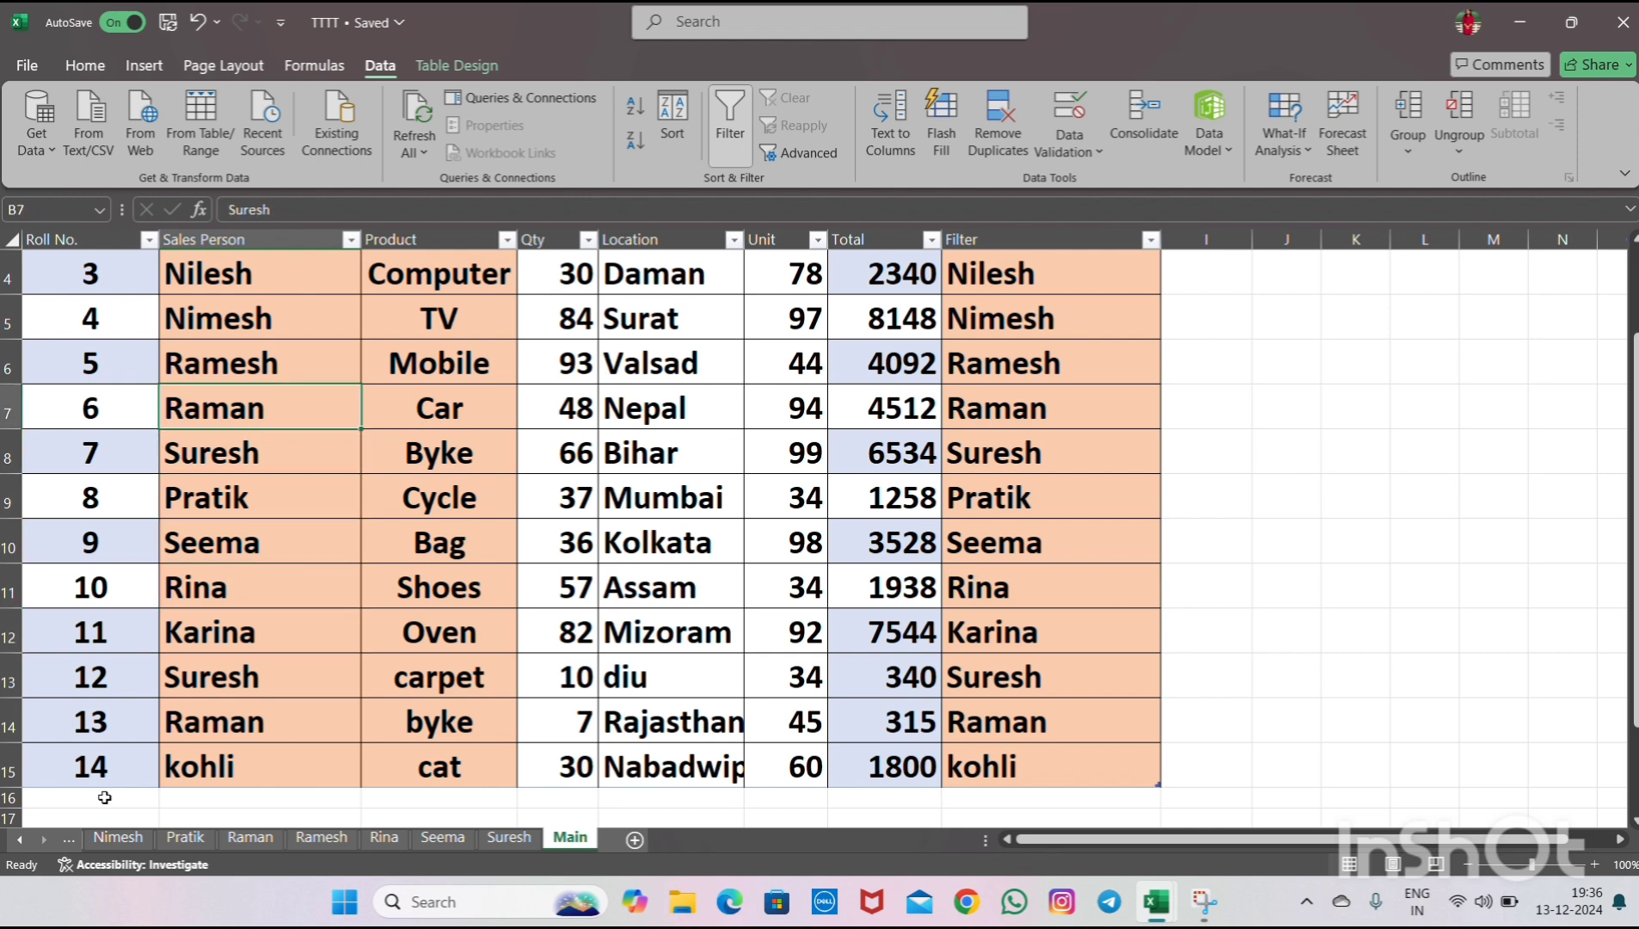
key(Down)
key(Down)
key(Down)
key(Down)
key(Down)
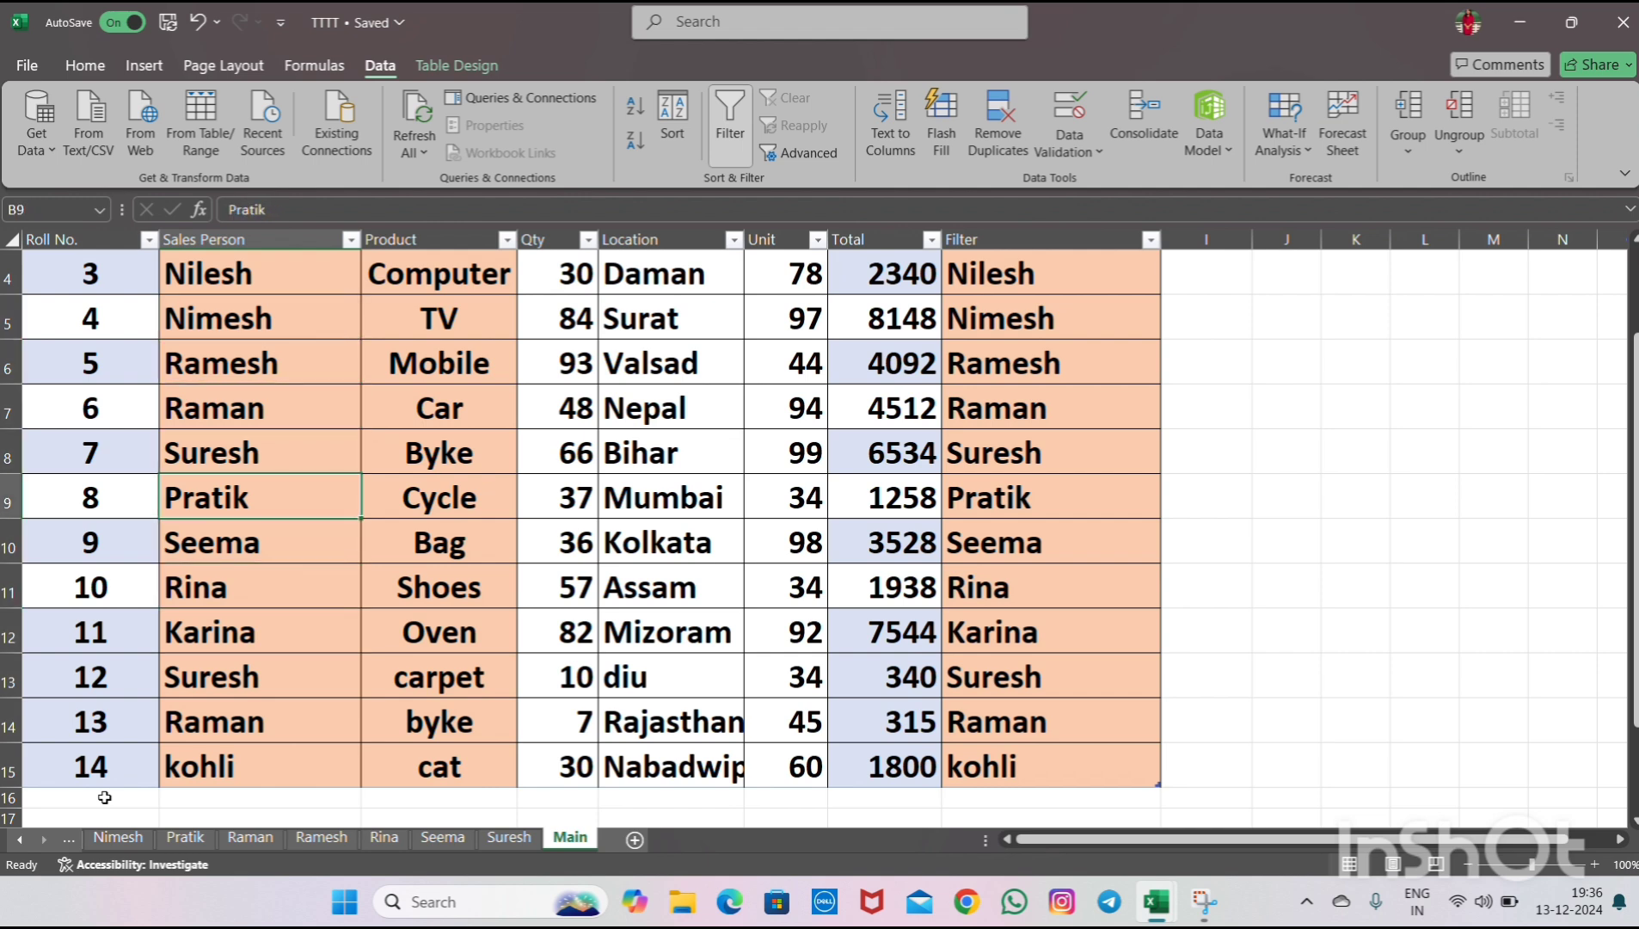
key(Down)
key(Down)
key(Down)
key(Down)
key(Up)
key(Up)
key(Up)
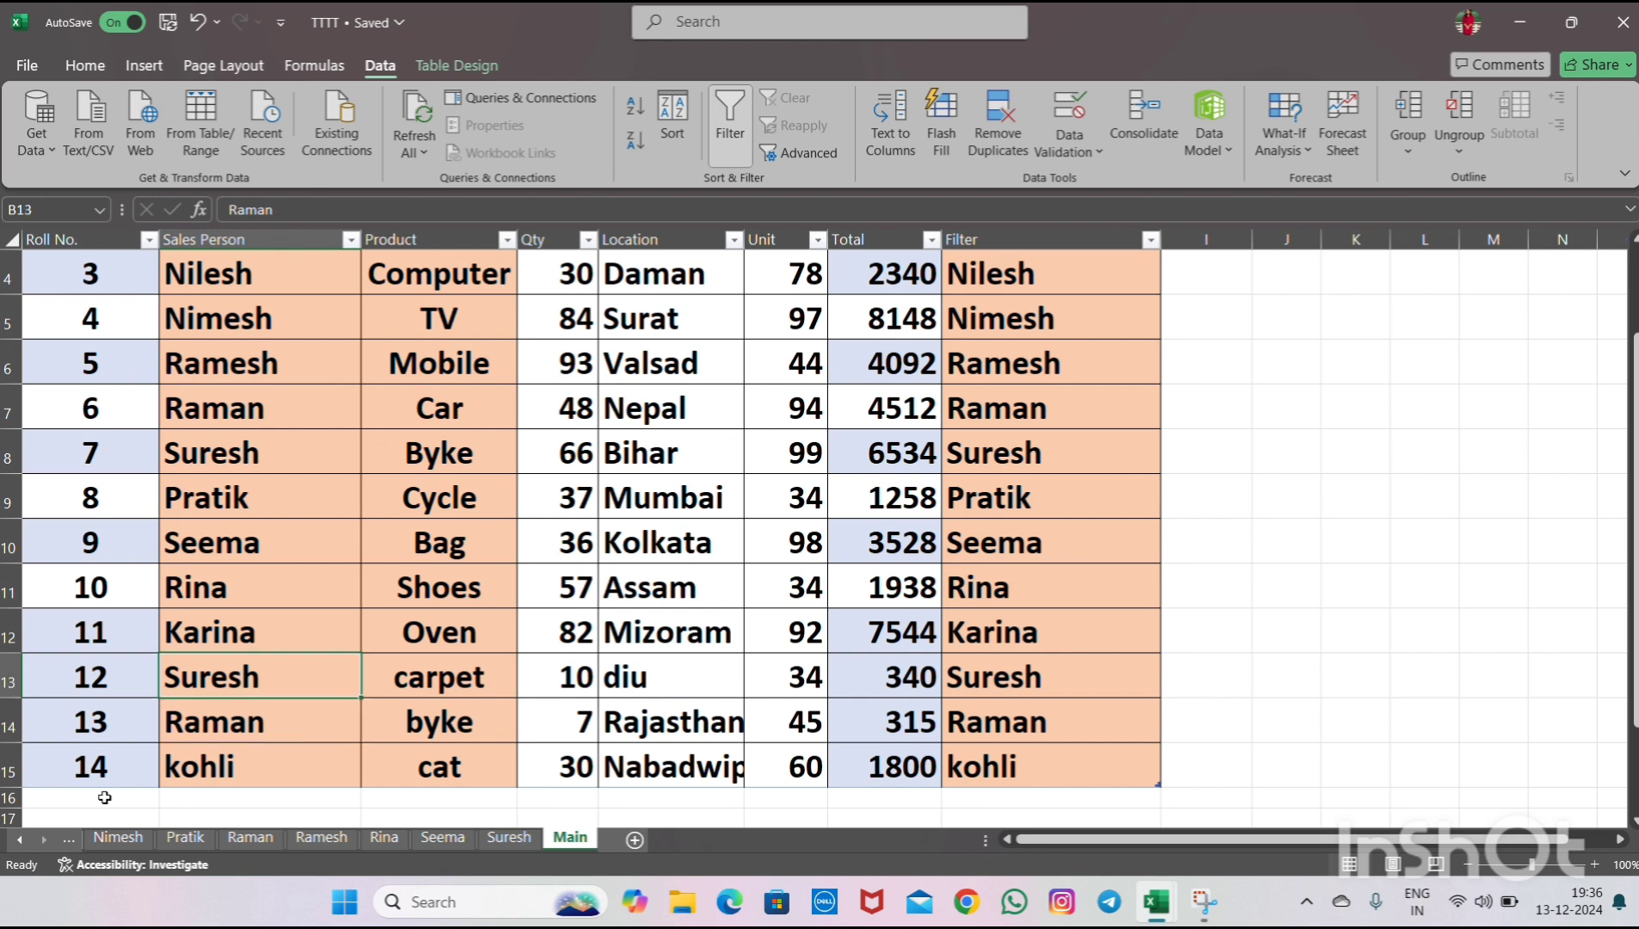
key(Up)
key(Up)
key(Up)
key(Down)
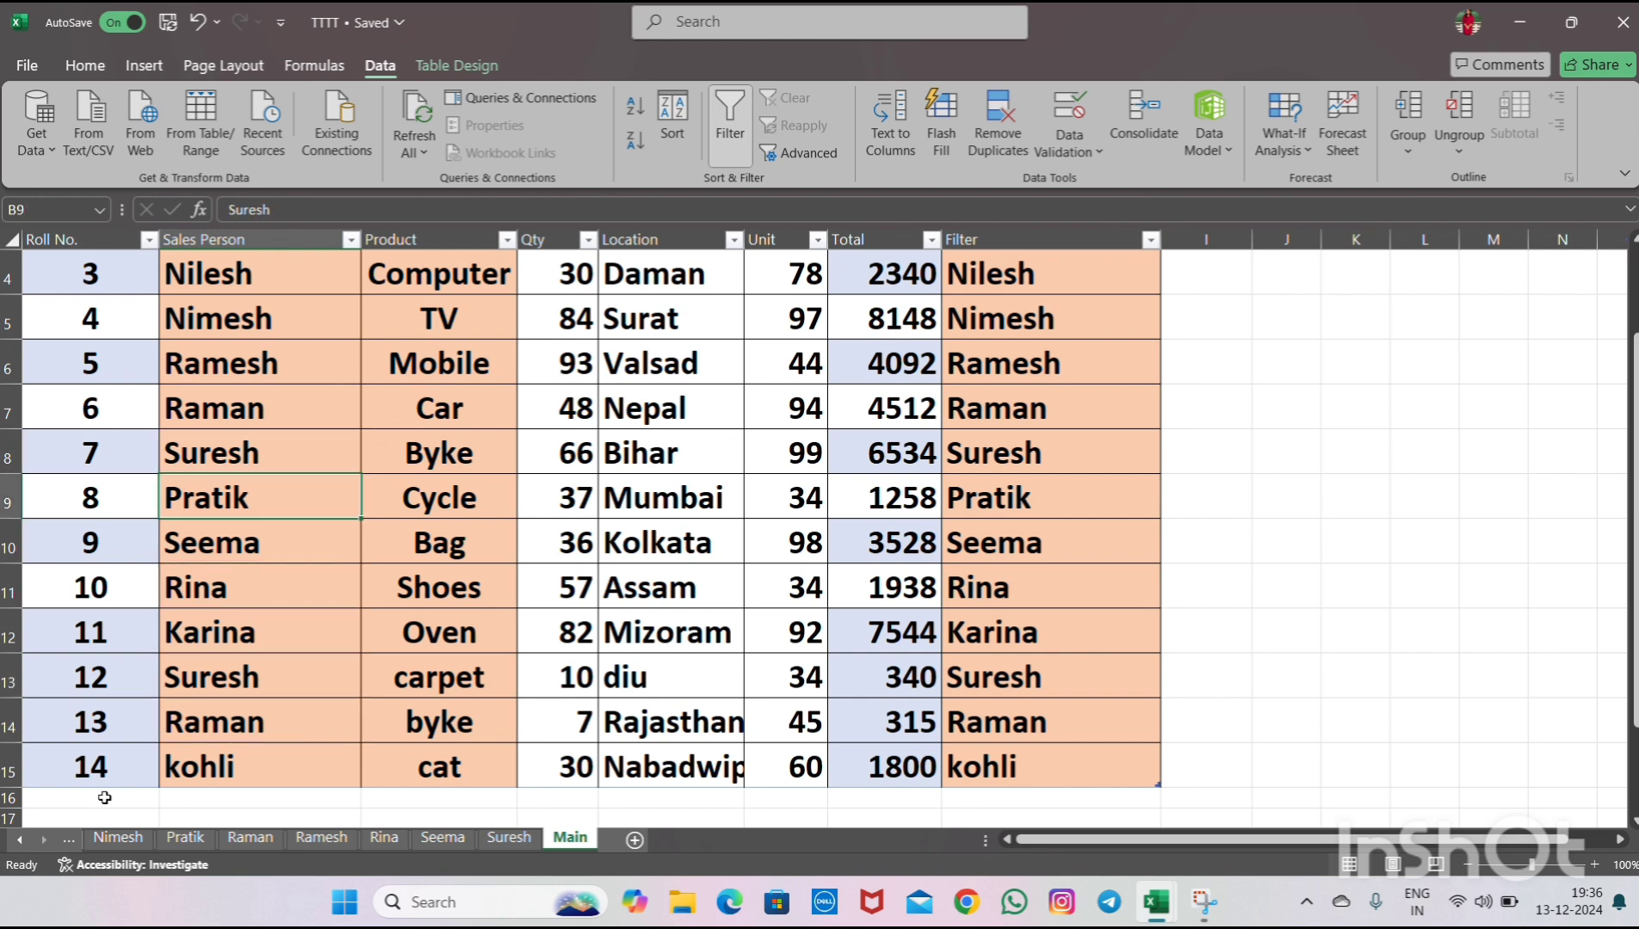
key(Down)
key(Down)
key(Up)
key(Up)
key(Up)
key(Up)
key(Up)
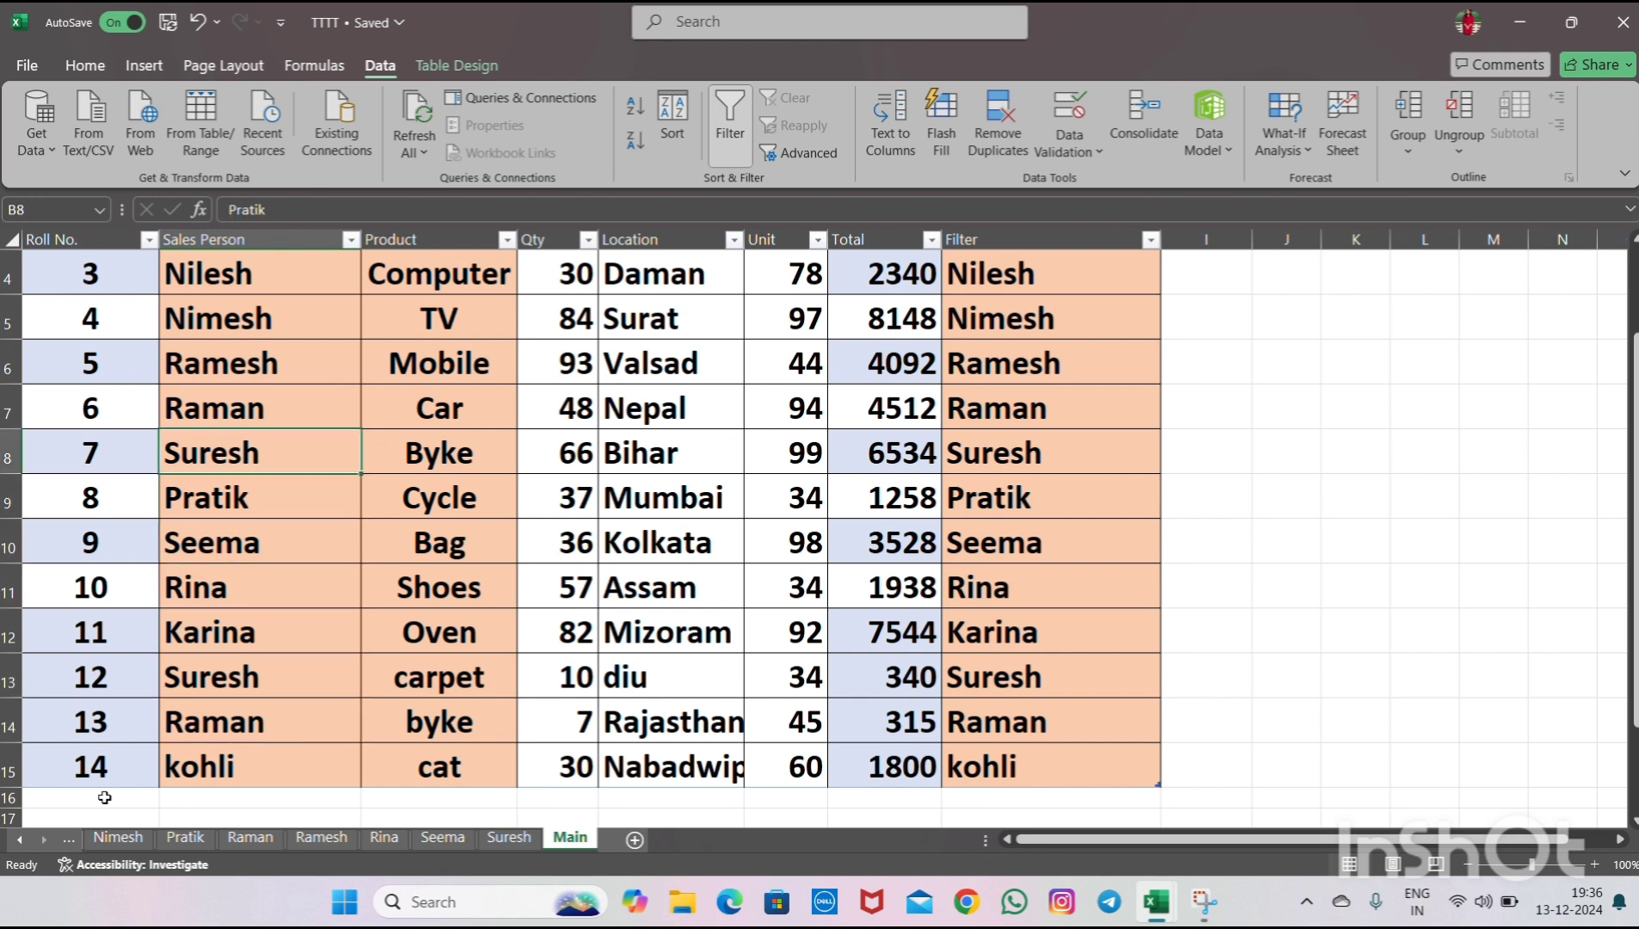
key(Up)
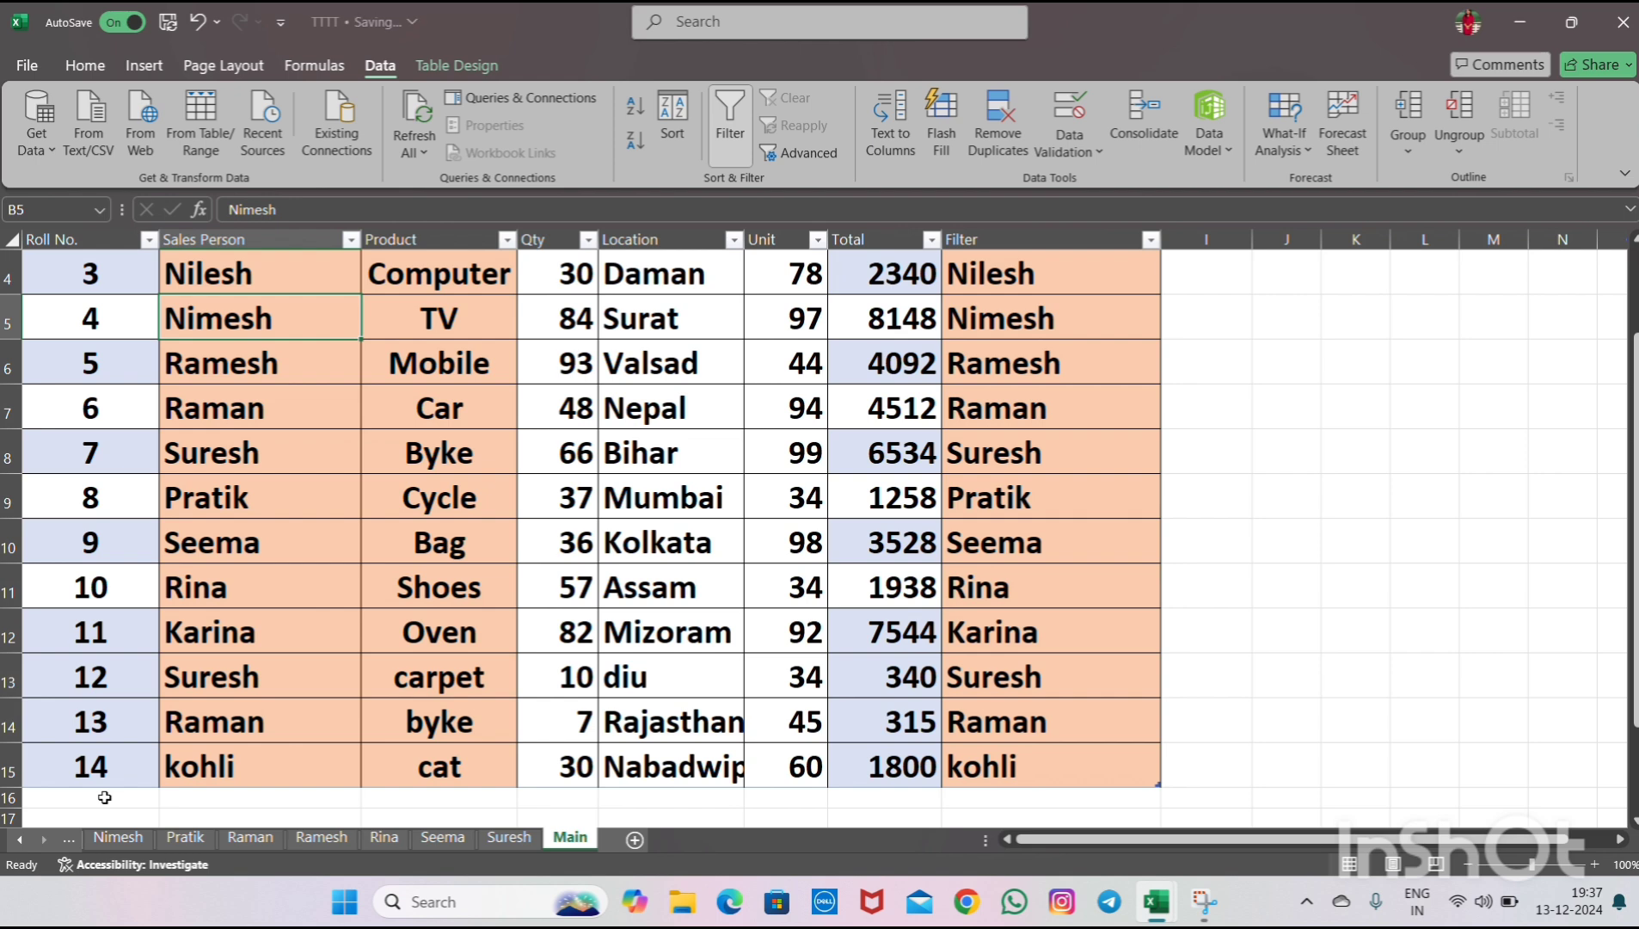
key(Up)
key(ctrl+c)
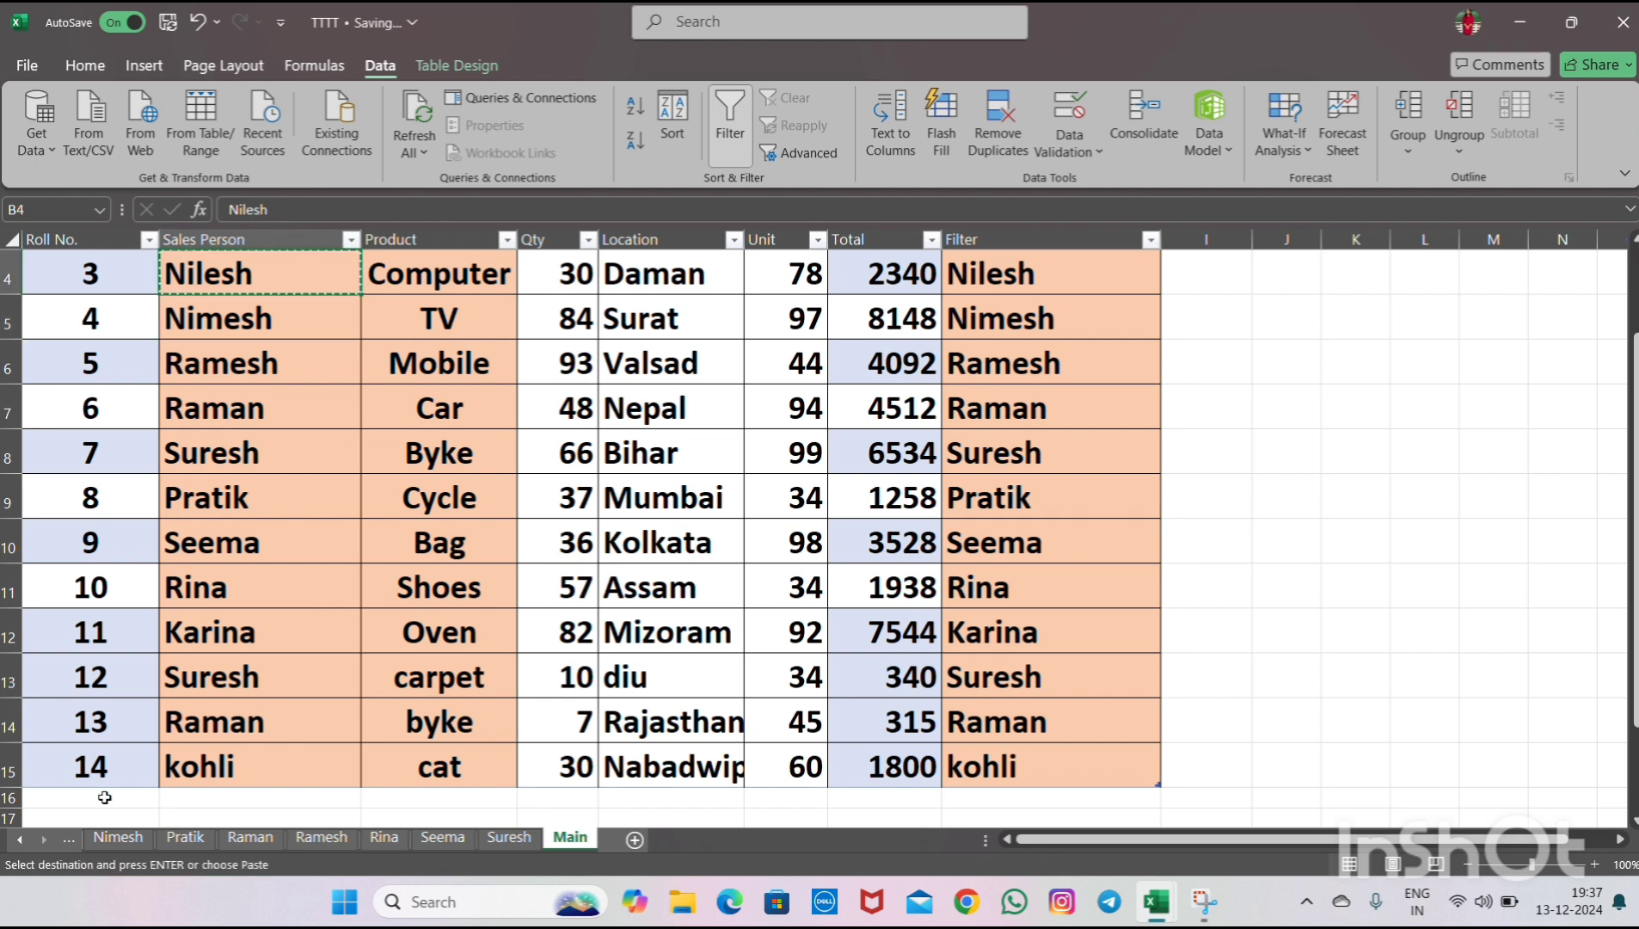
key(Down)
key(Down)
key(Down)
key(Down)
key(Down)
key(Down)
key(Down)
key(Down)
key(Down)
key(Down)
key(Down)
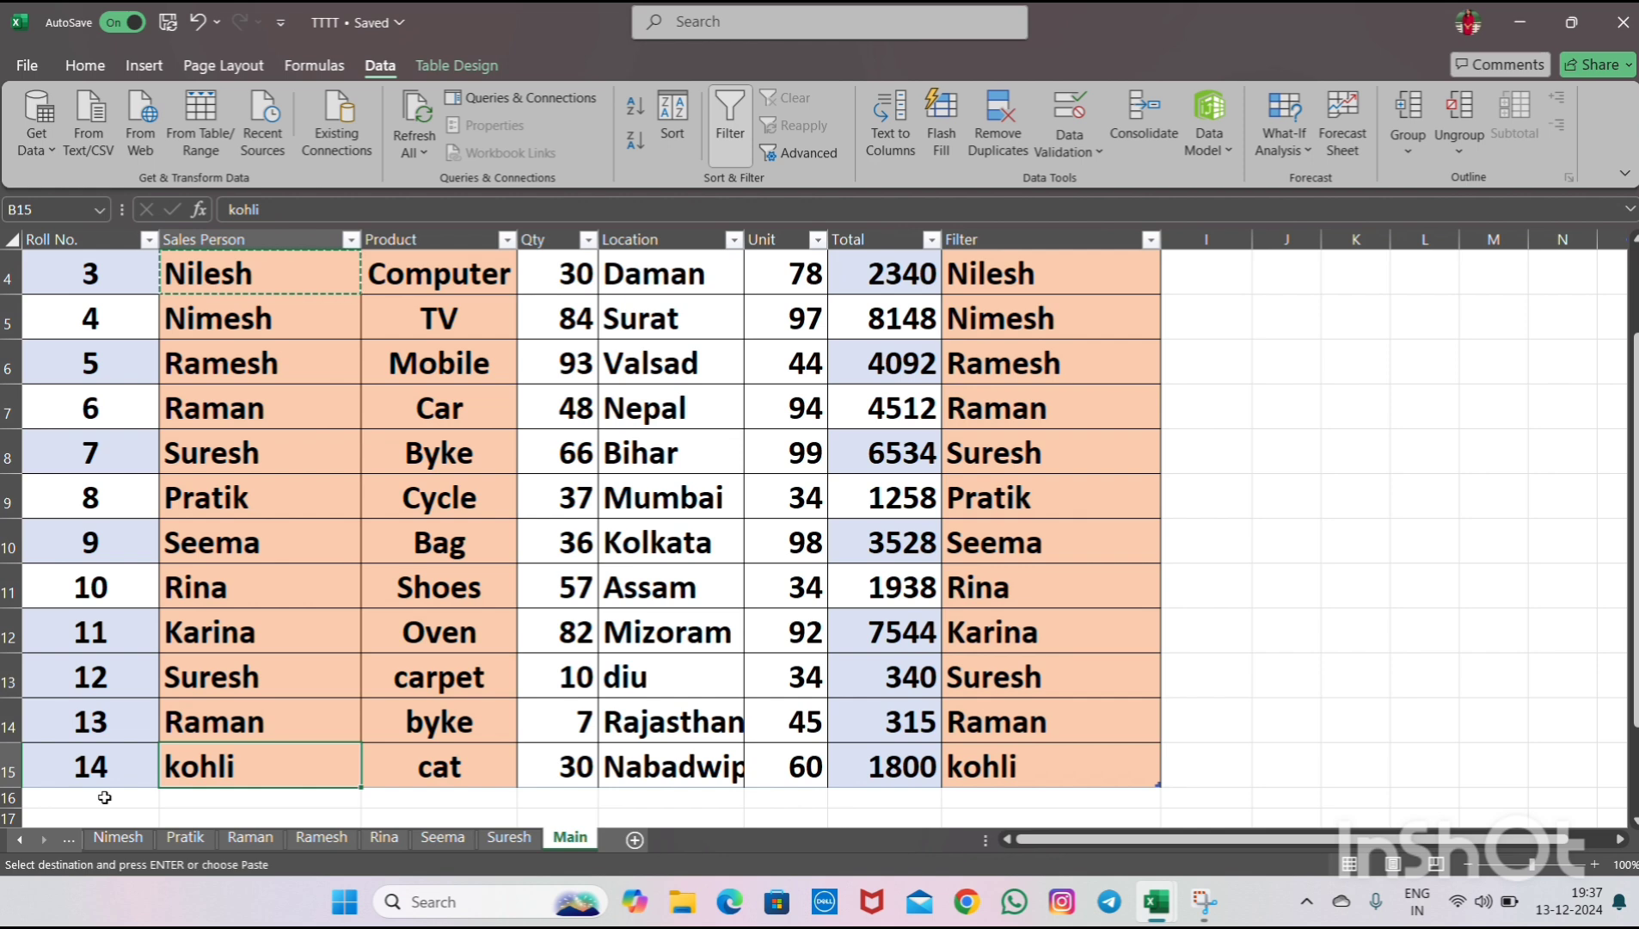
key(ctrl+v)
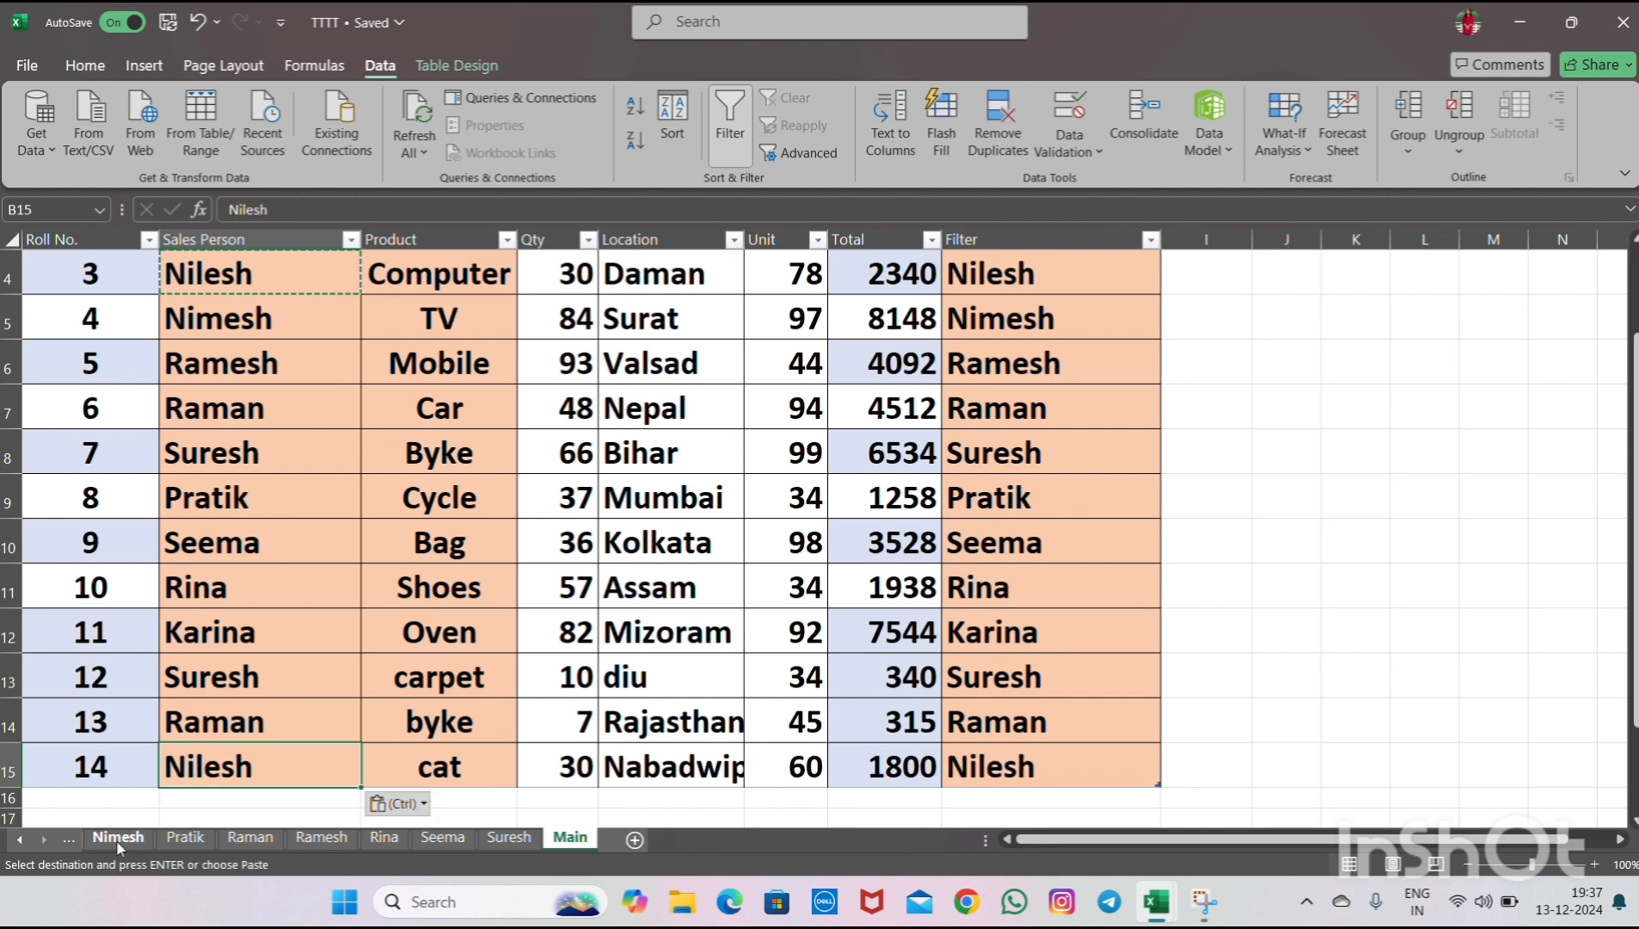
- Refresh the PivotTable on the Nilesh report sheet
click(20, 839)
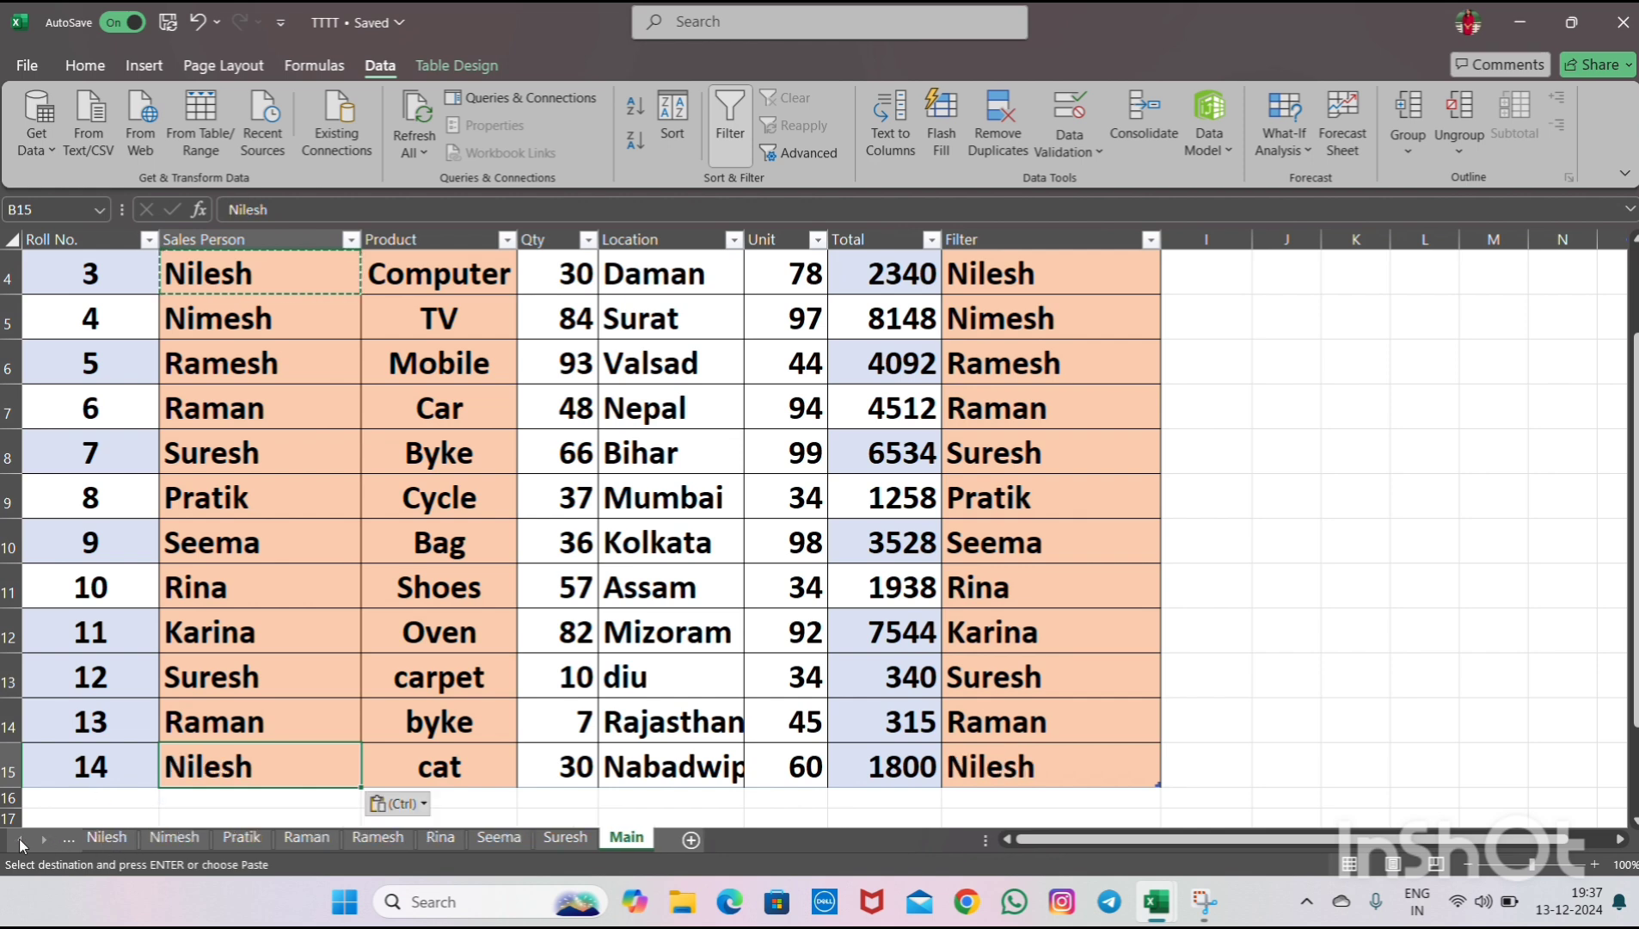
click(114, 838)
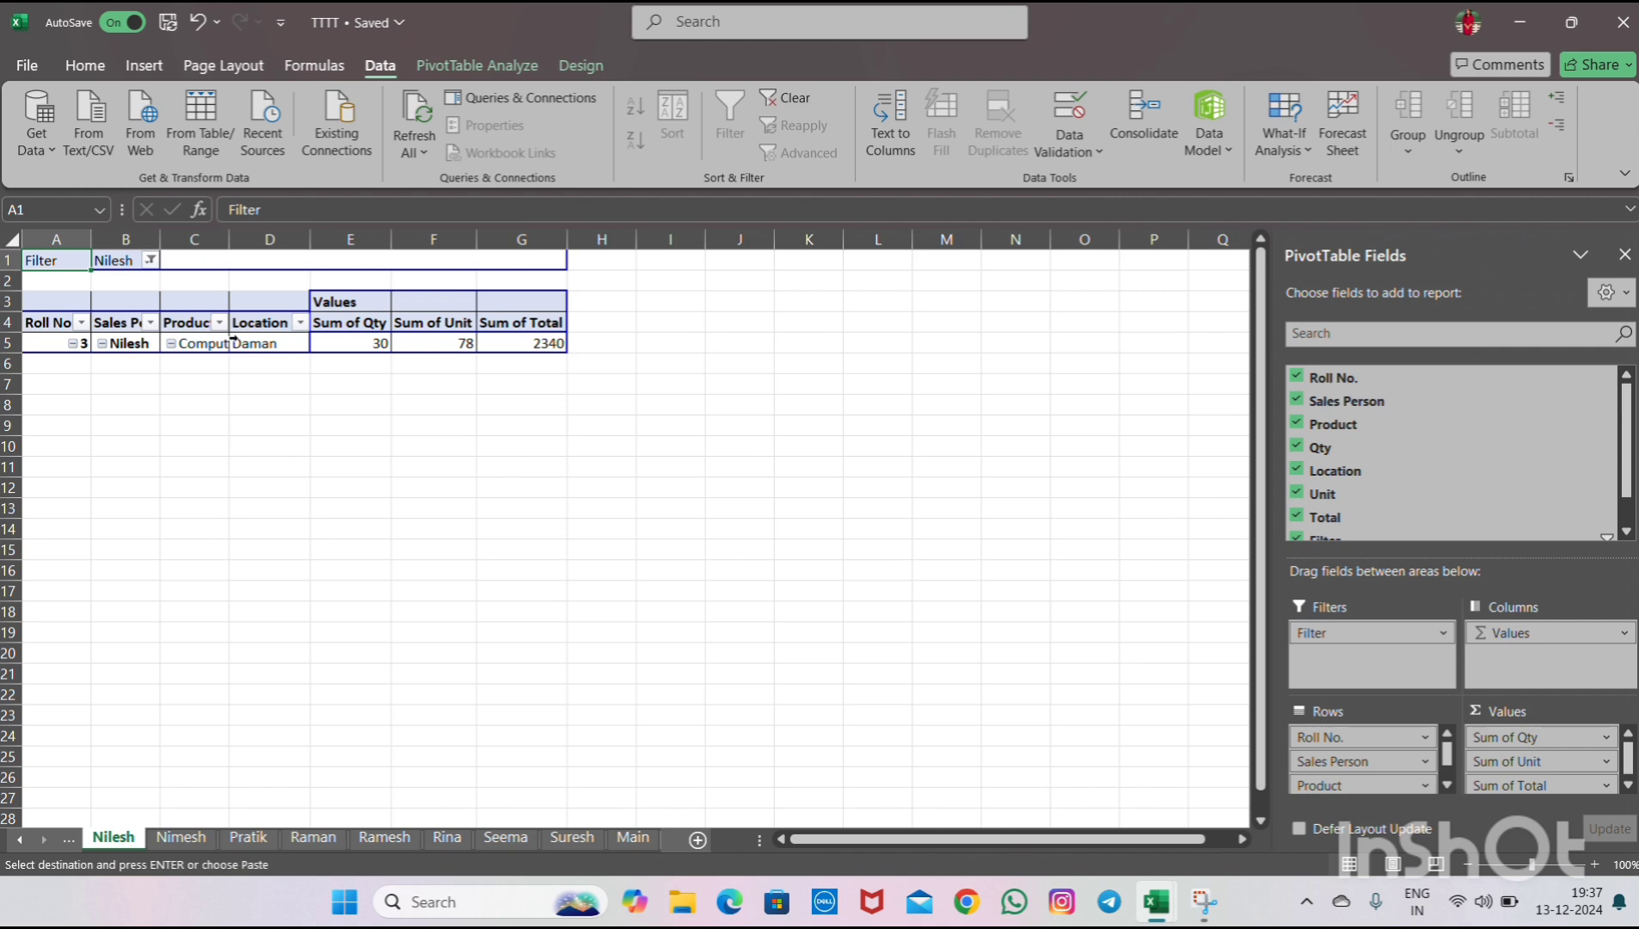
click(431, 119)
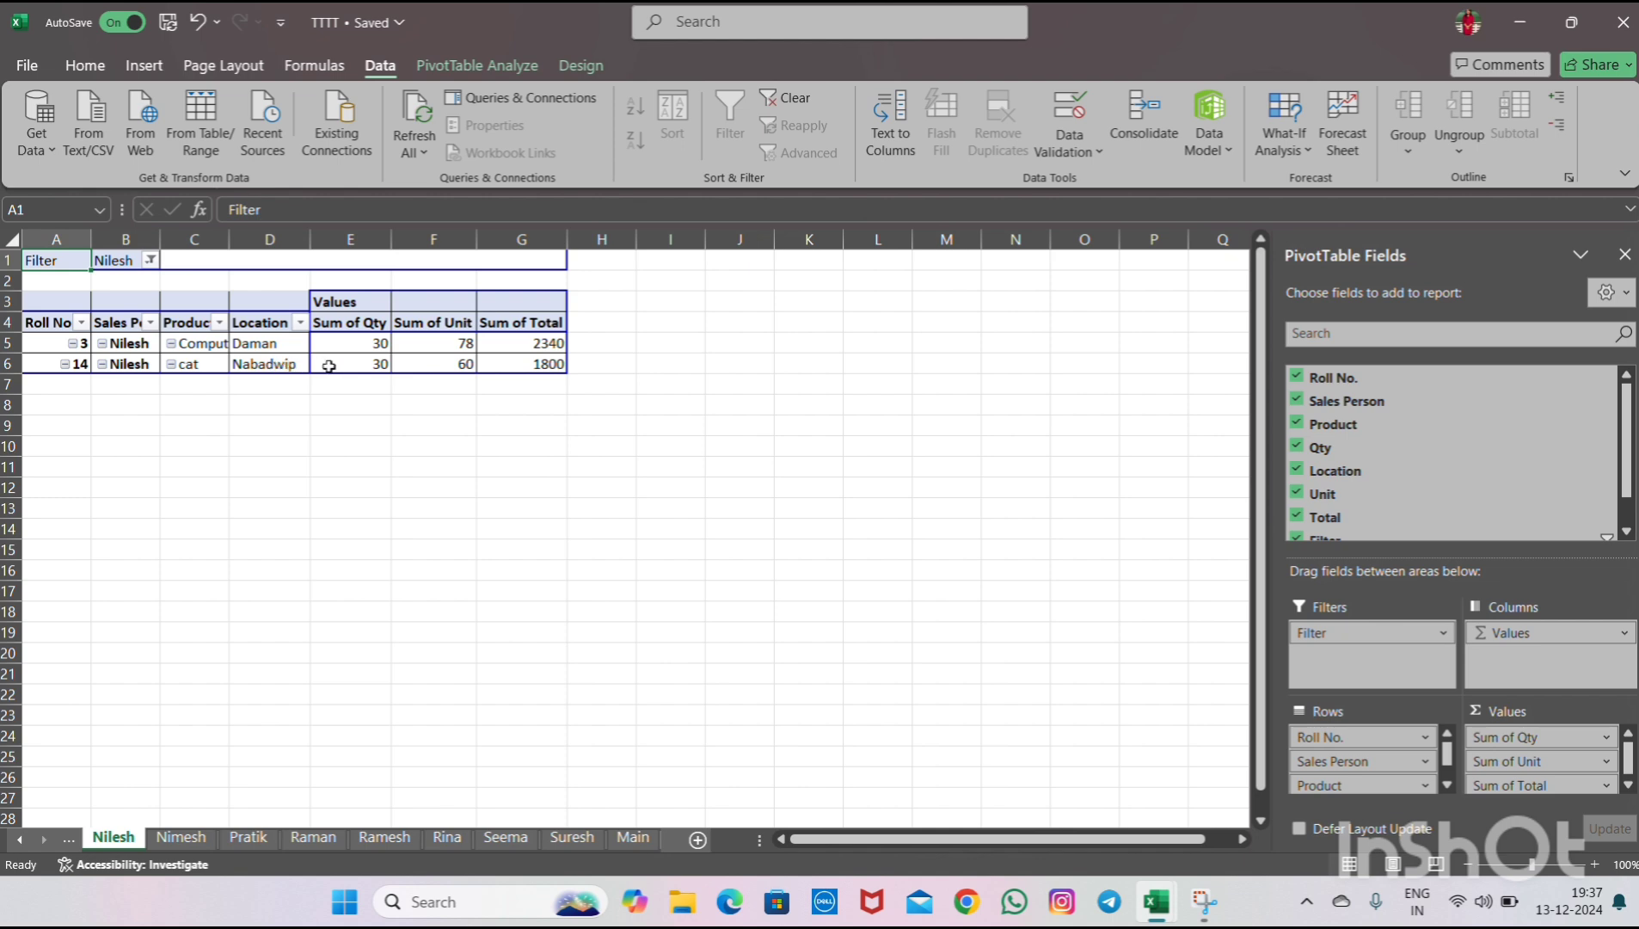
- Refresh all PivotTables in the workbook from the Main sheet
click(633, 837)
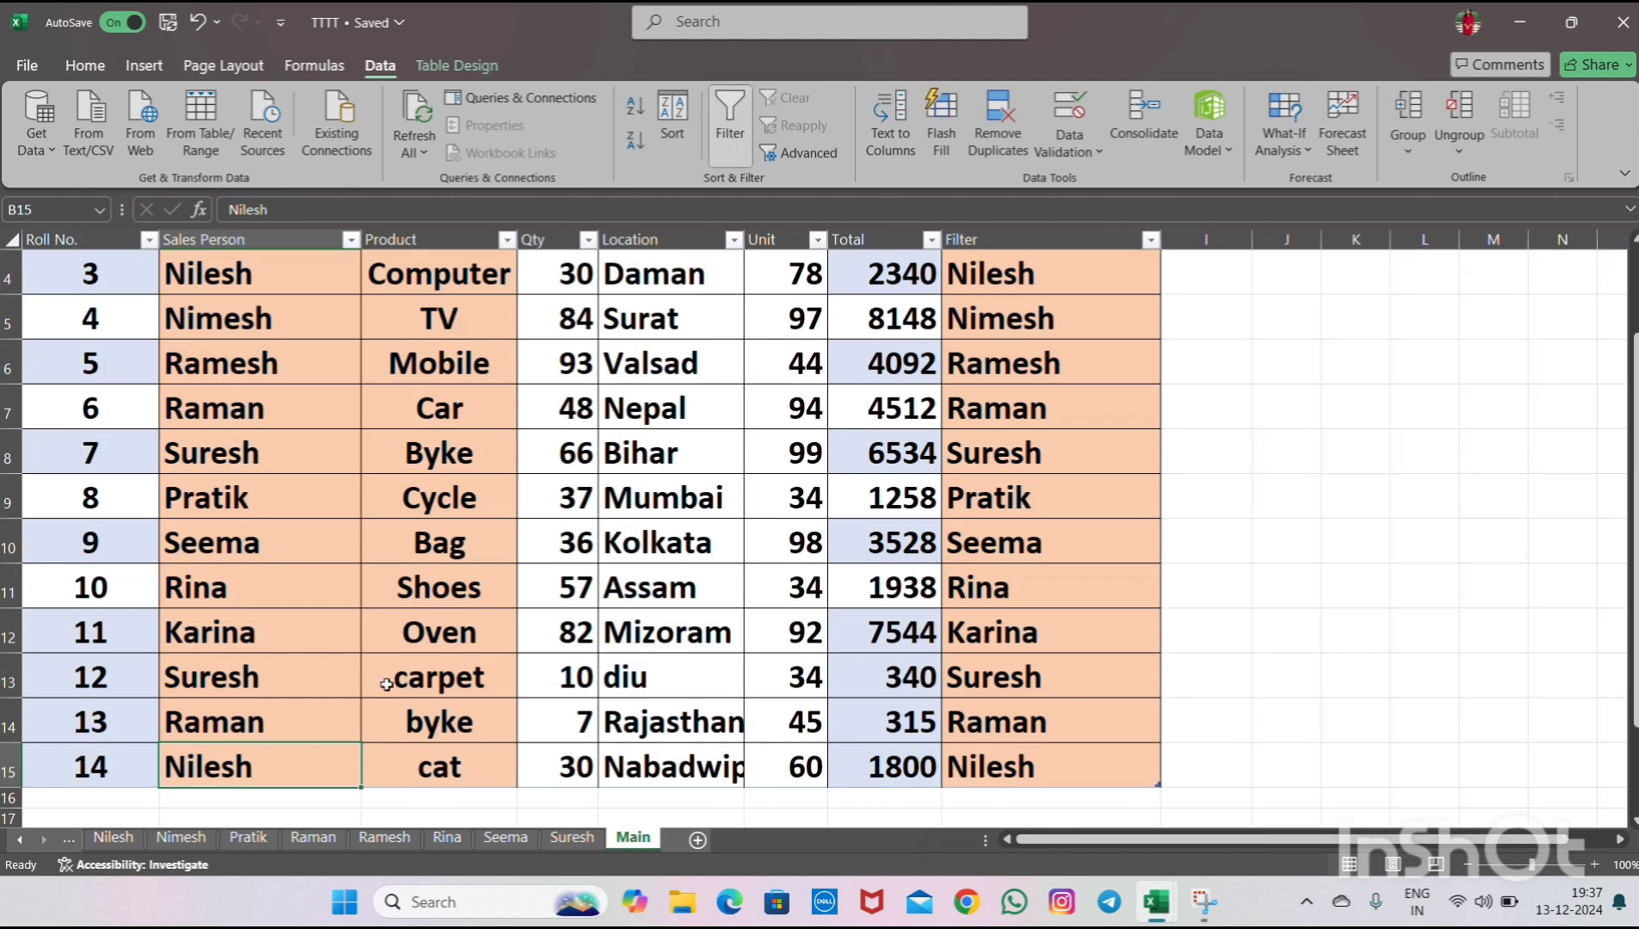
click(97, 796)
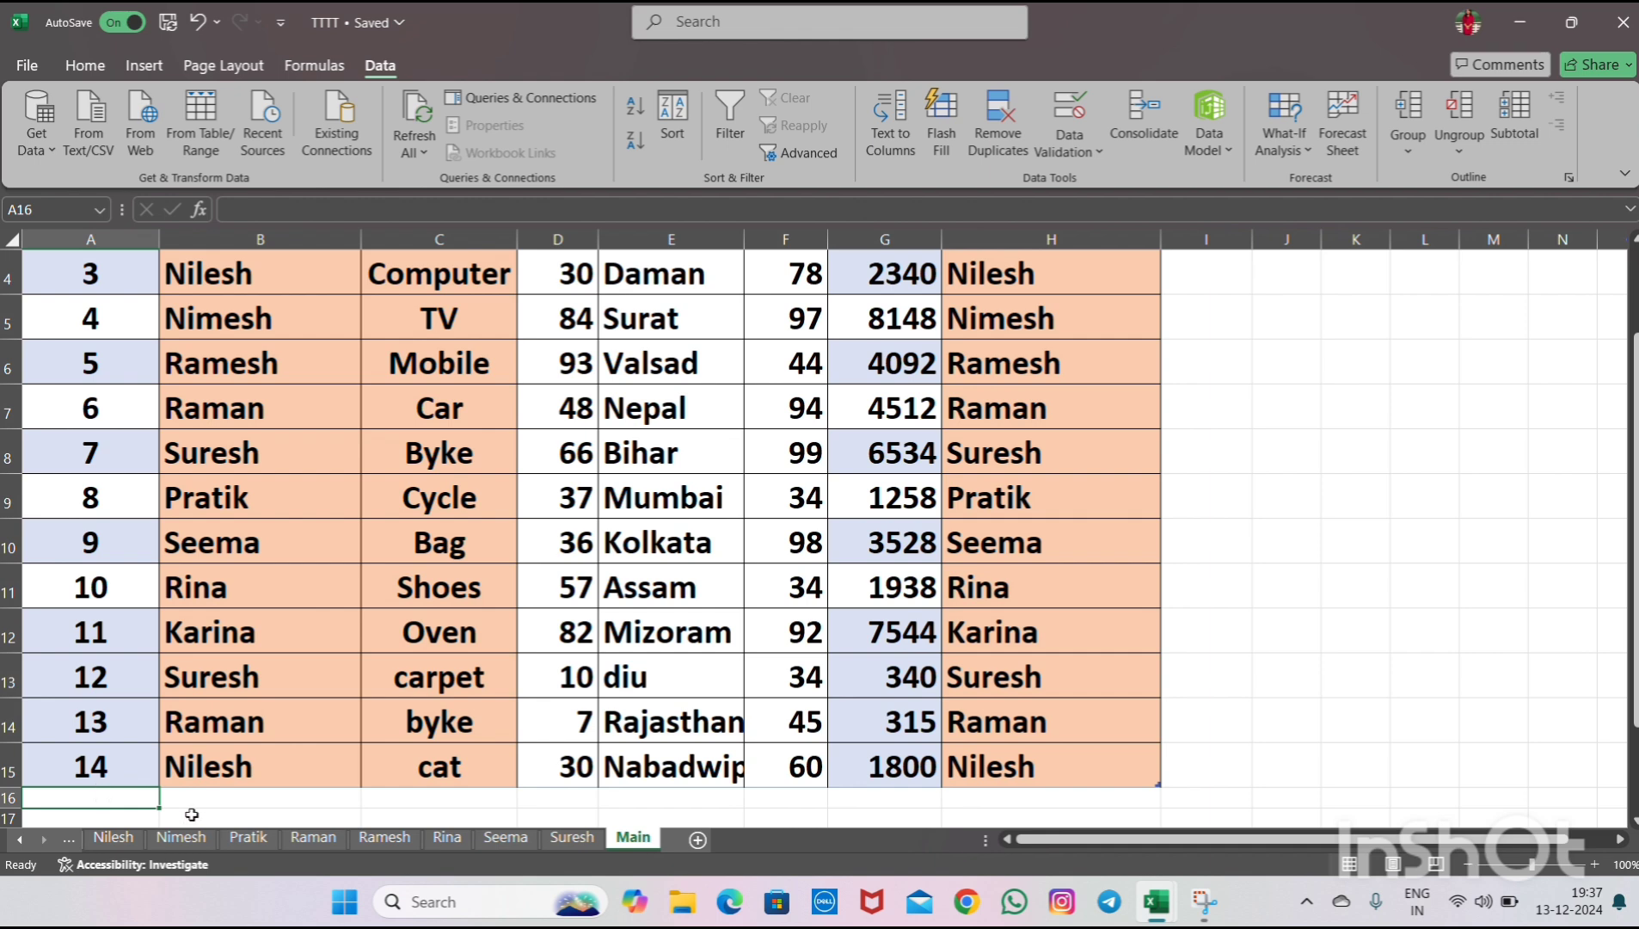
click(427, 118)
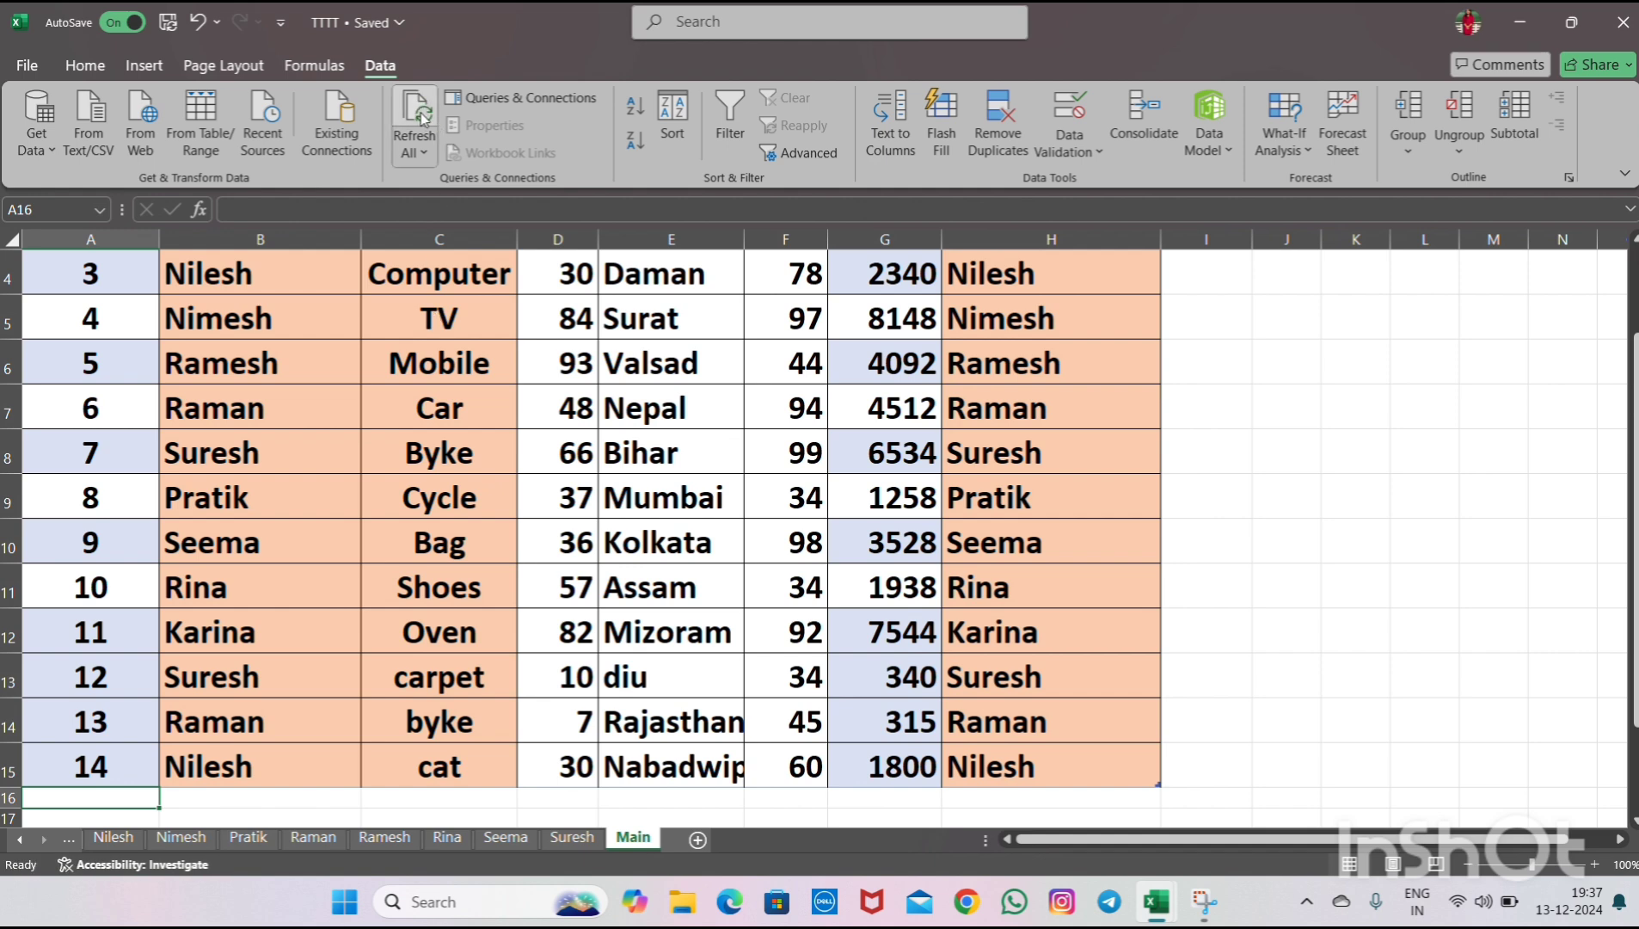
- Group all salesperson report sheets from Kamal through Suresh together
click(14, 845)
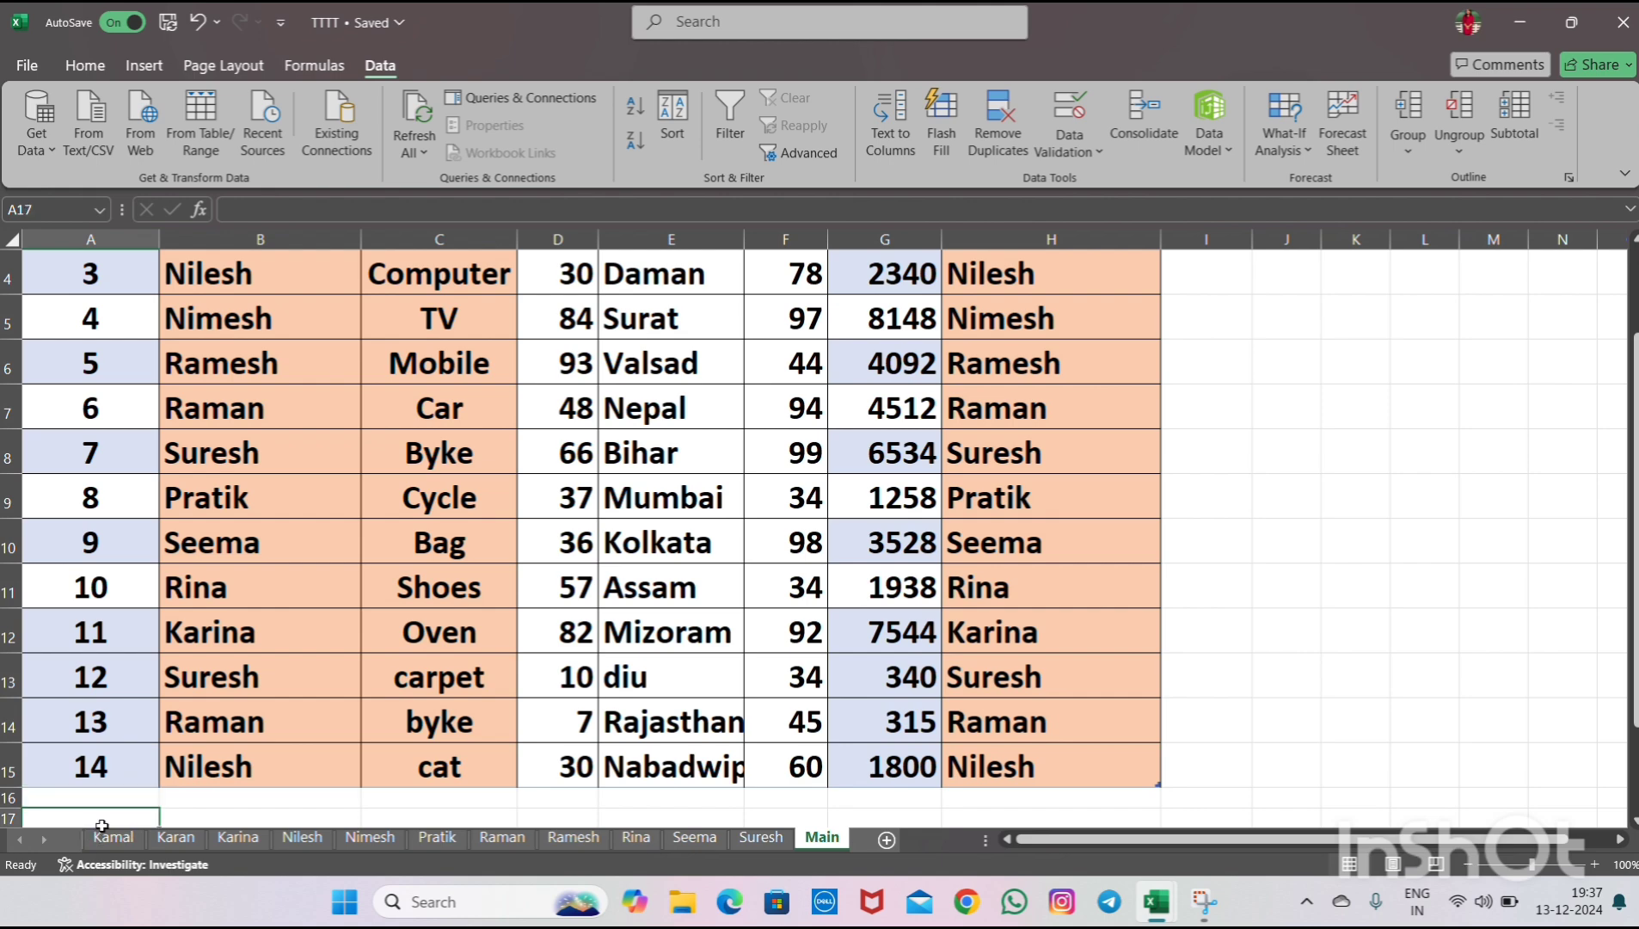
scroll(101, 839, down, 1)
click(107, 839)
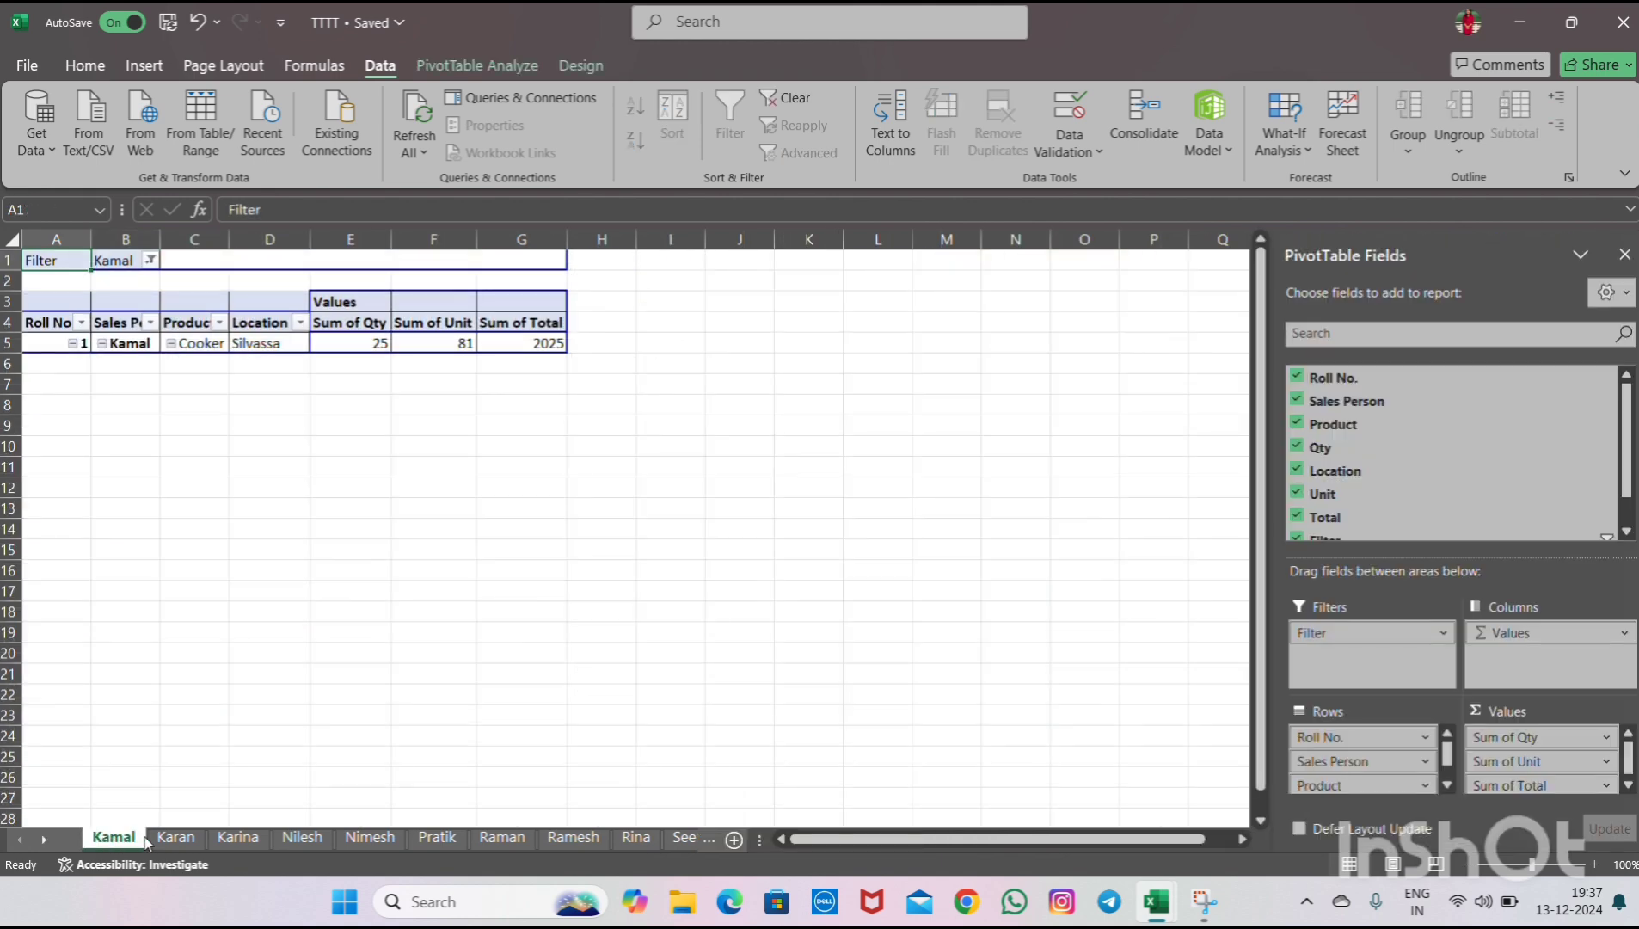
ctrl+click(176, 837)
ctrl+click(233, 839)
ctrl+click(301, 837)
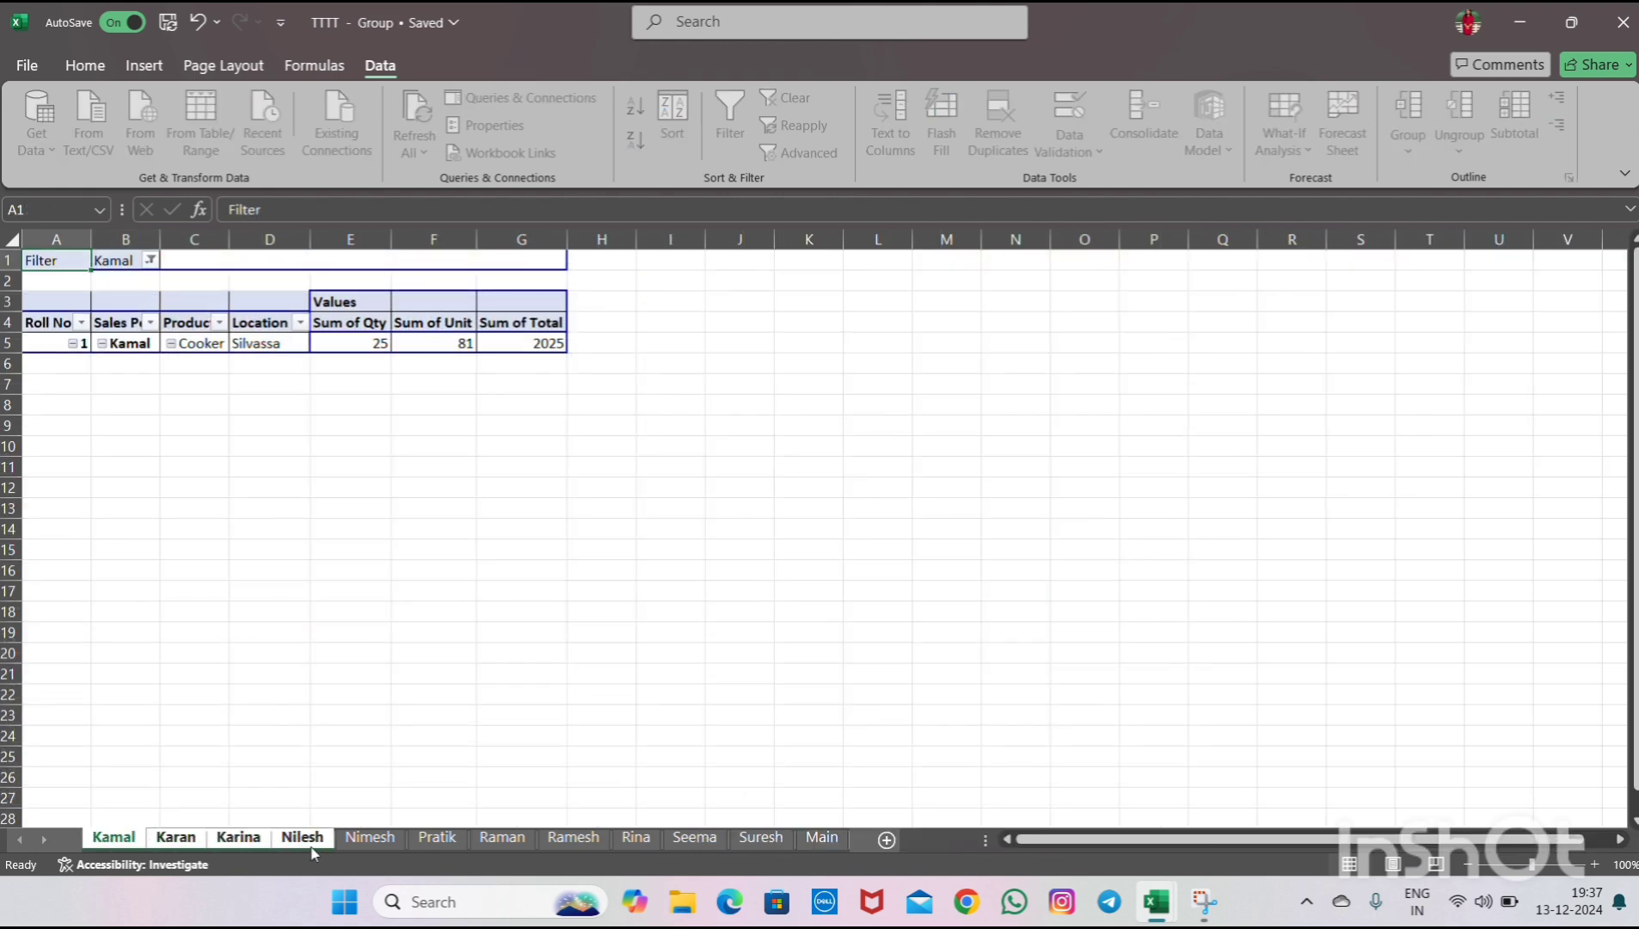
ctrl+click(370, 837)
ctrl+click(428, 841)
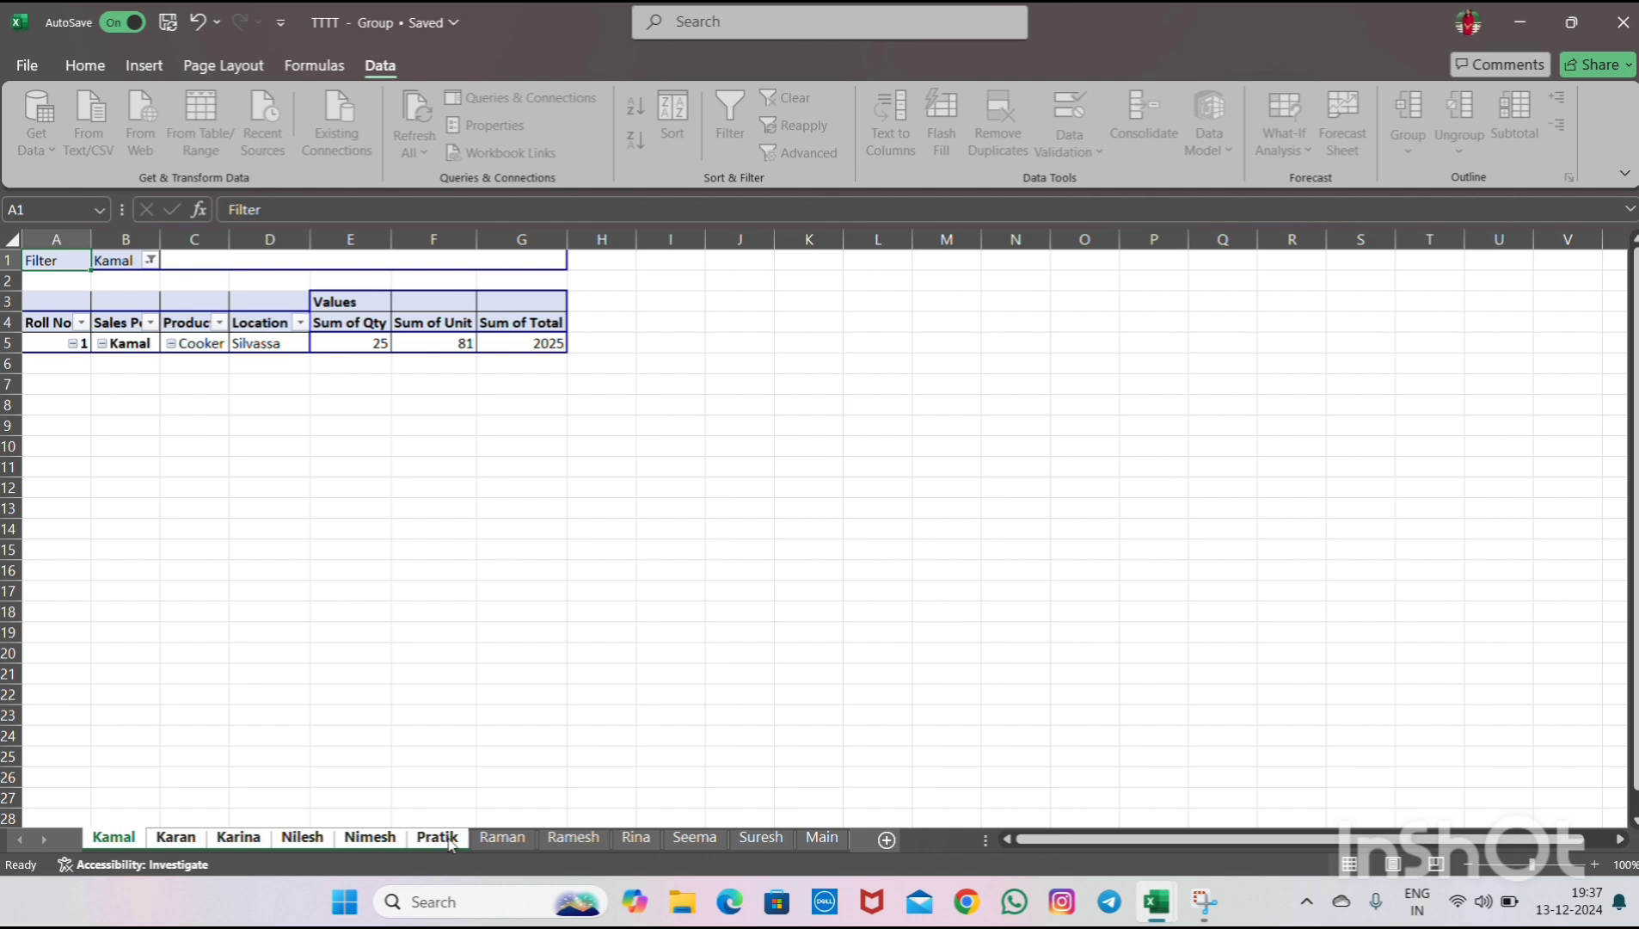
ctrl+click(503, 840)
ctrl+click(573, 841)
ctrl+click(637, 840)
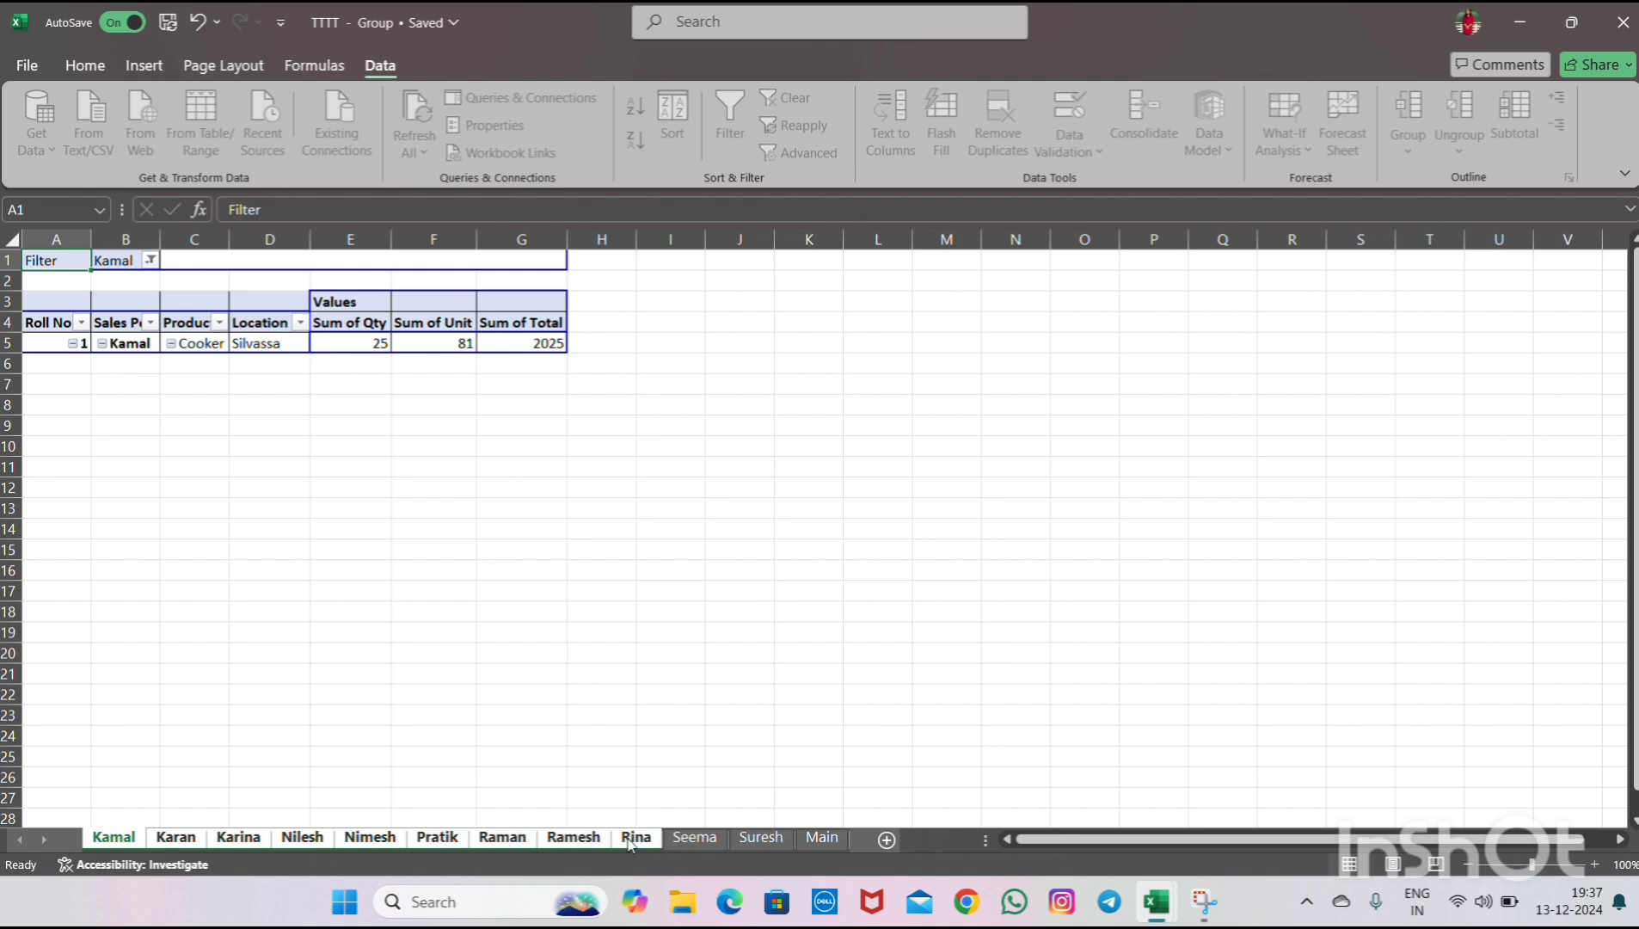
ctrl+click(694, 840)
ctrl+click(757, 843)
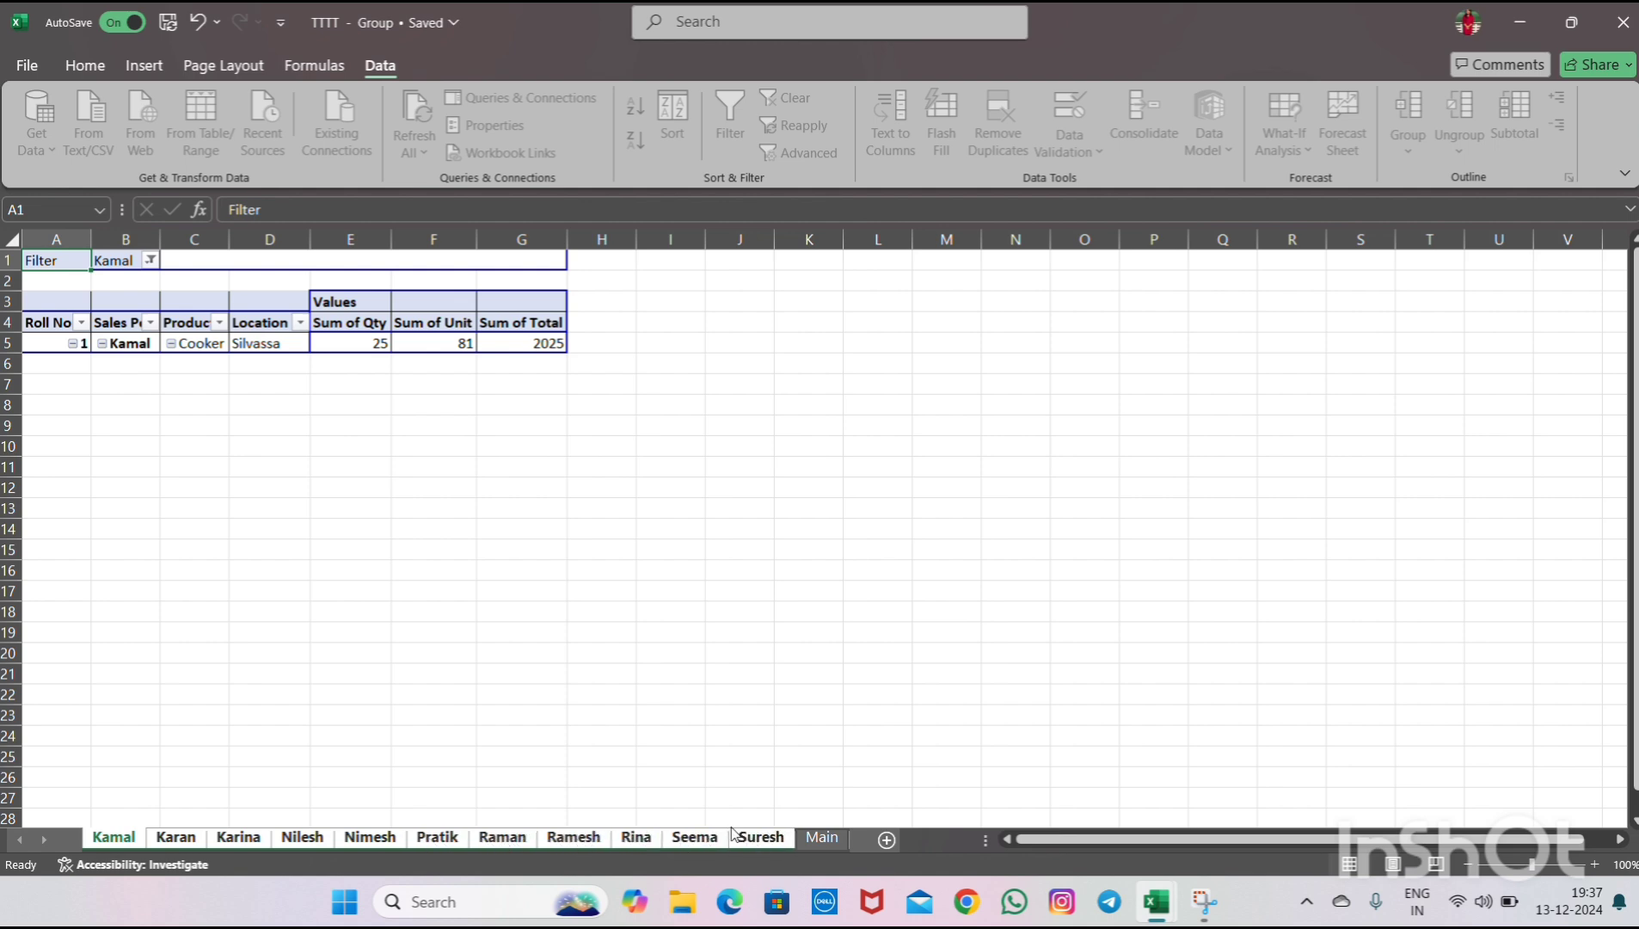
- Format every cell on the grouped sheets as bold 18 pt and autofit the column widths
click(6, 240)
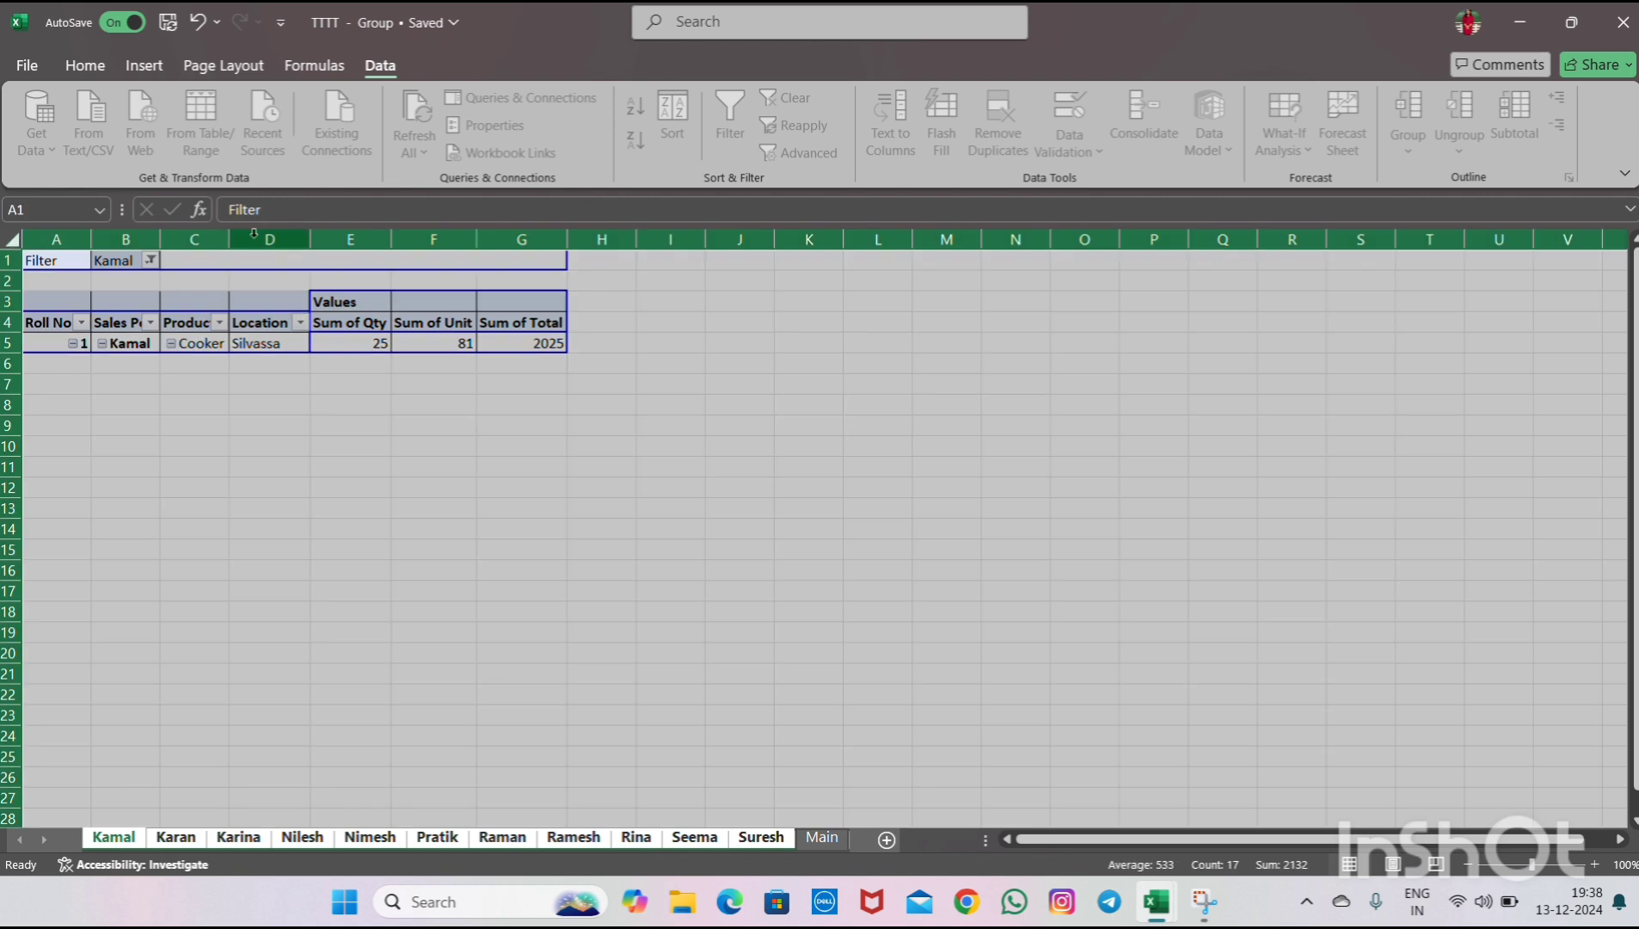
click(100, 70)
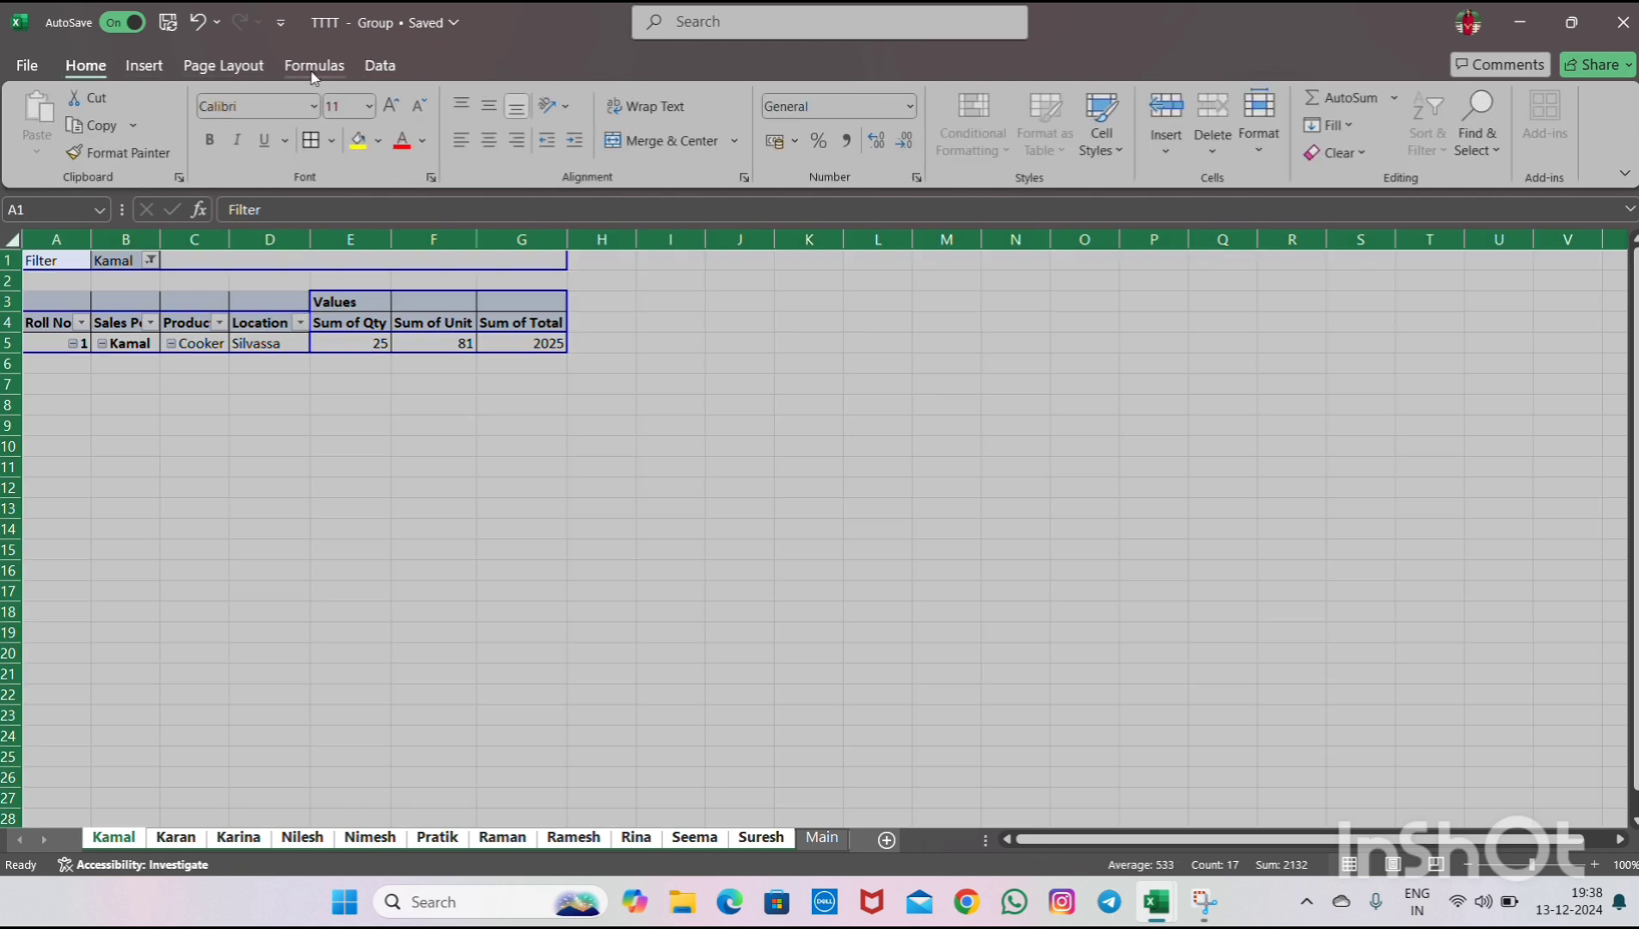
click(392, 107)
click(392, 107)
click(392, 107)
click(392, 107)
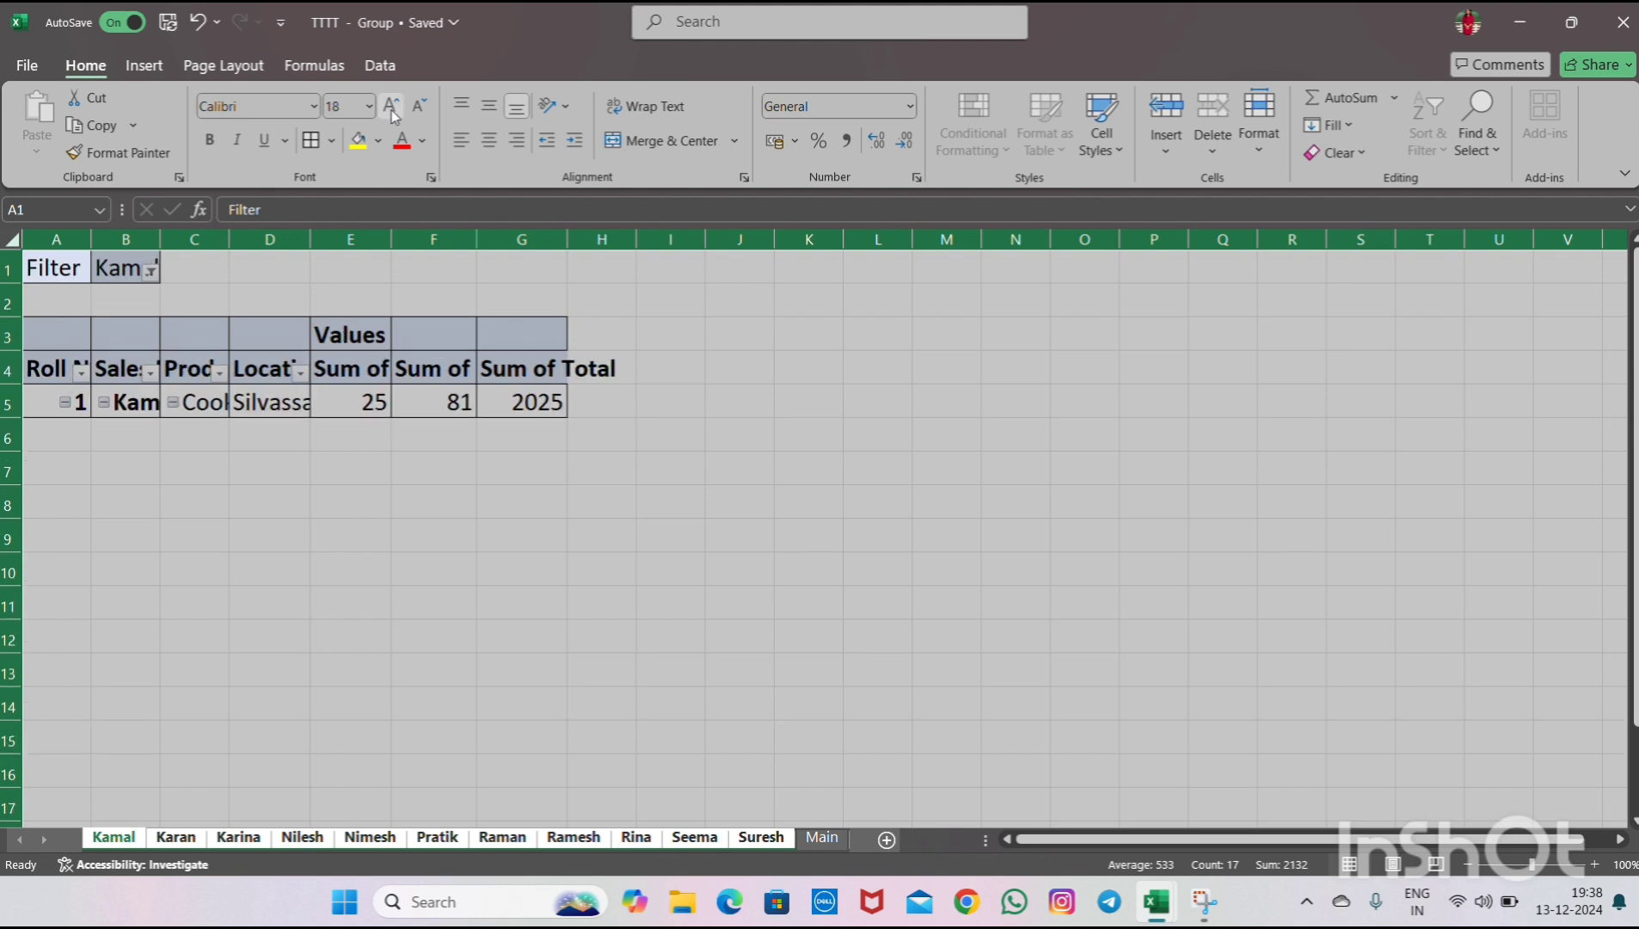
click(209, 141)
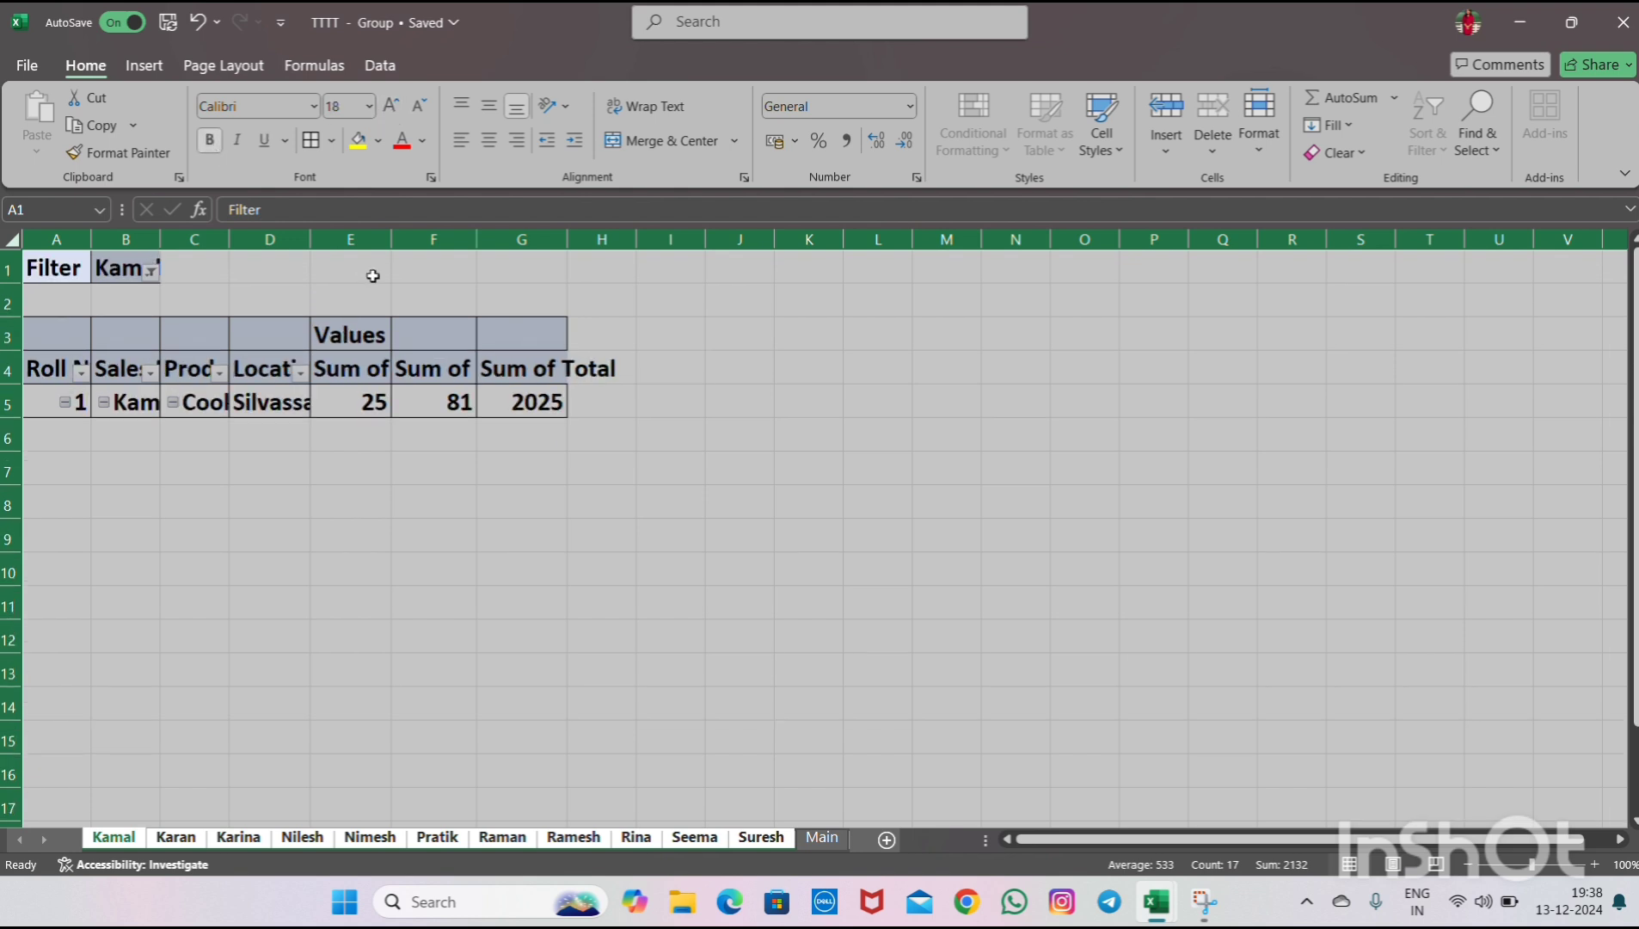
drag(311, 235, 310, 235)
double_click(310, 235)
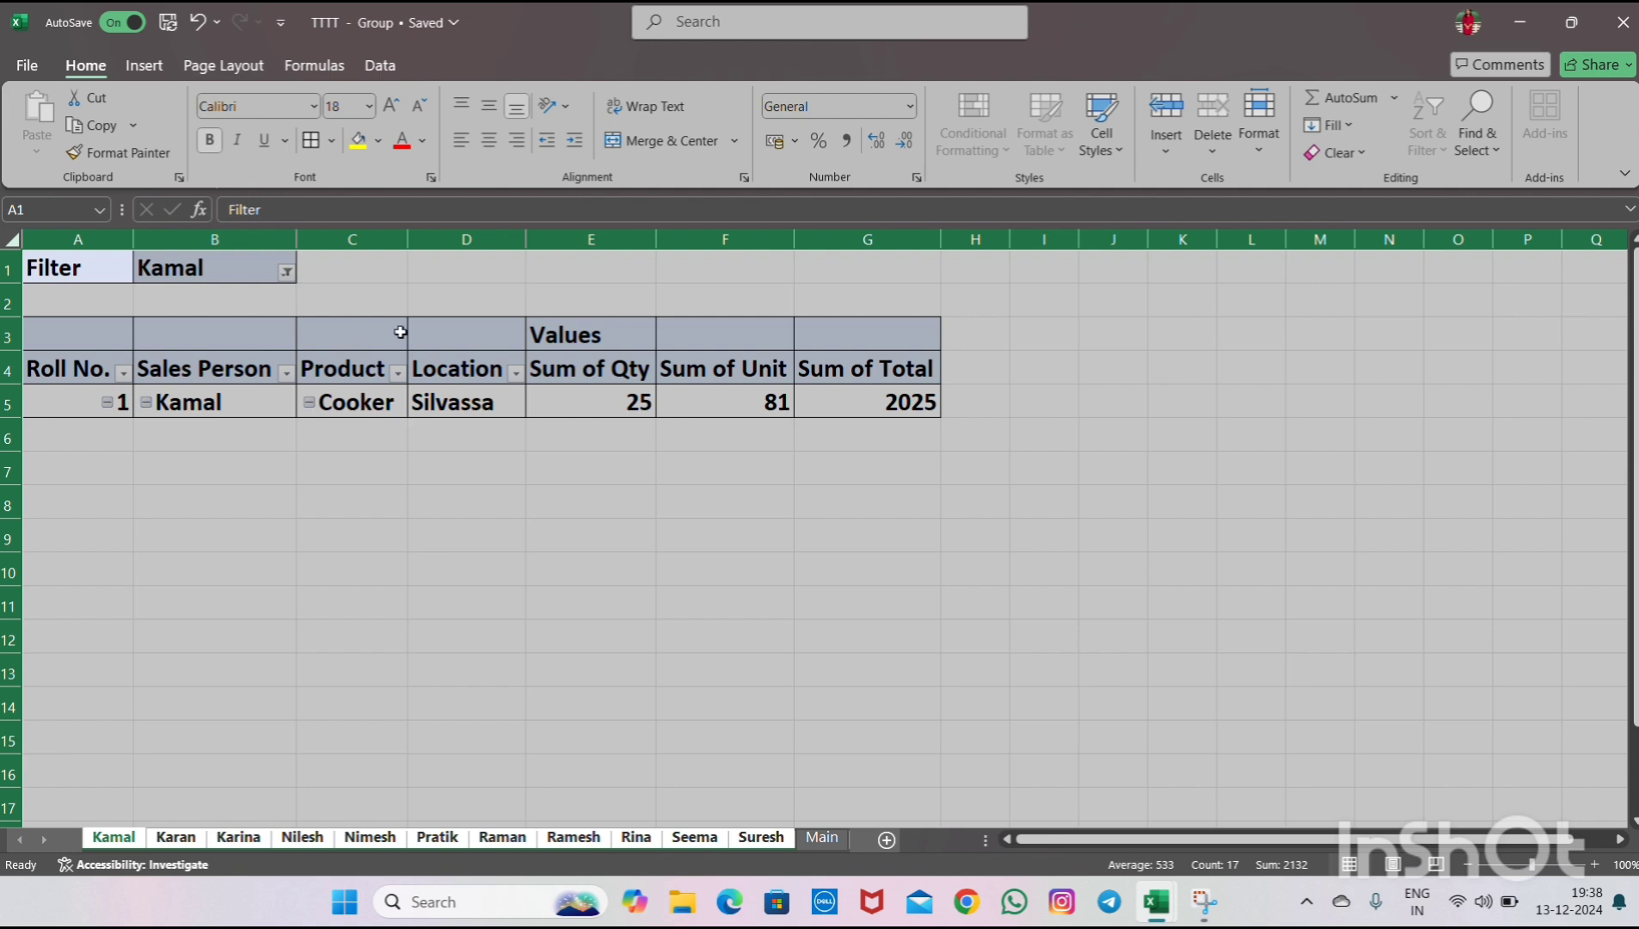
- Hide rows 1 and 2 containing the report filter on the grouped sheets
click(6, 270)
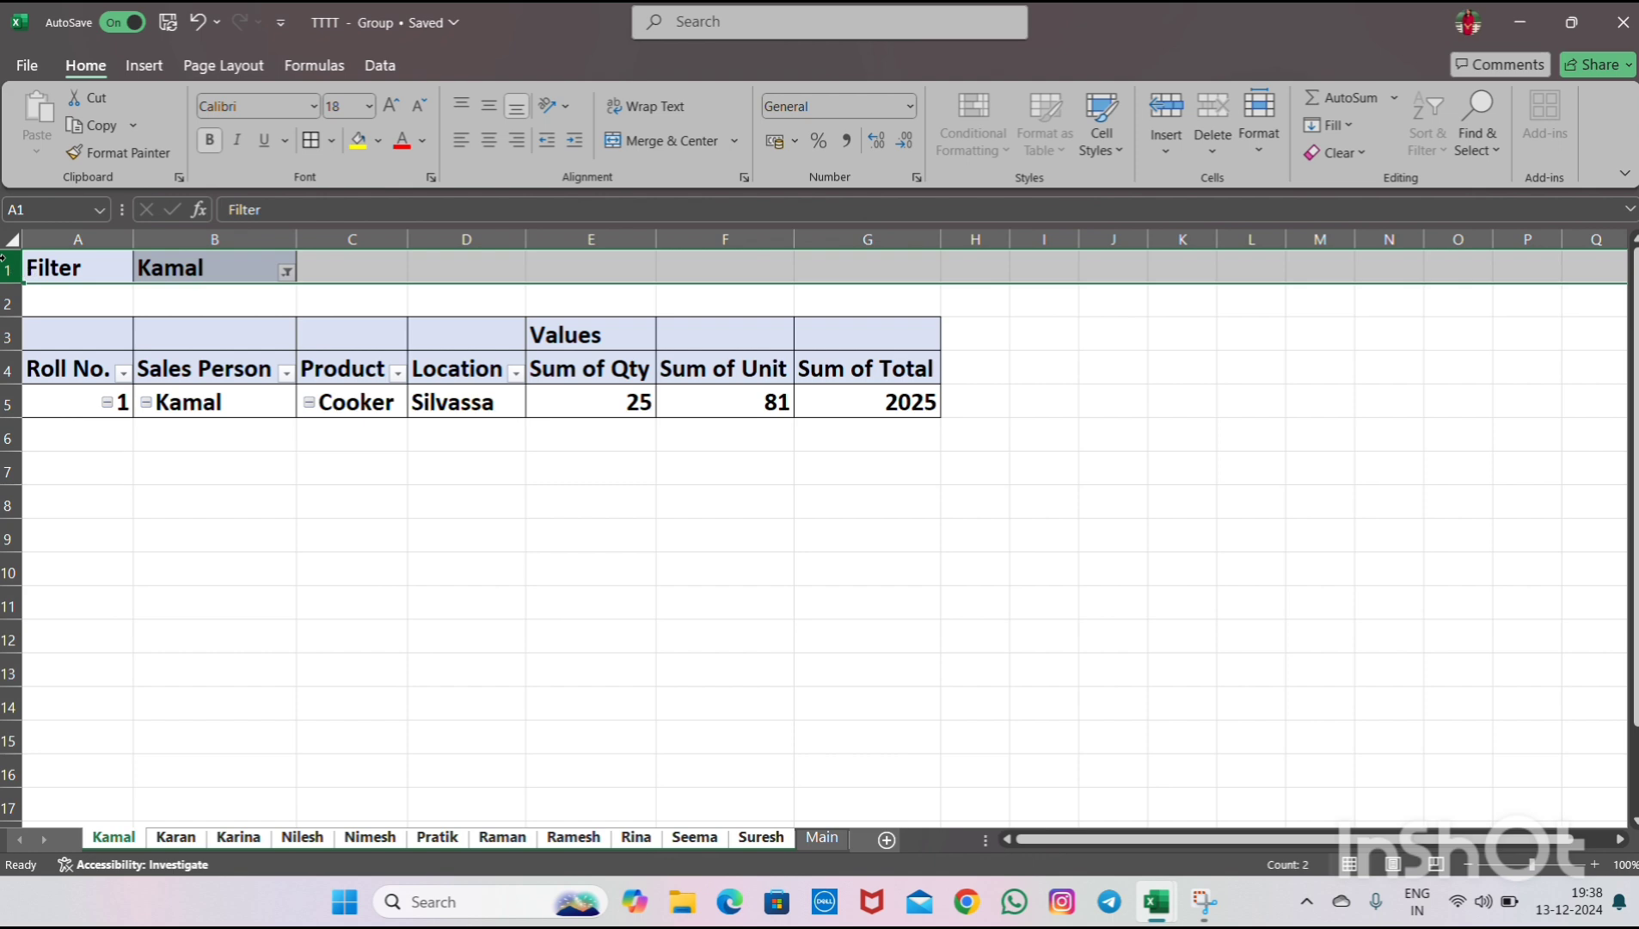
right_click(4, 258)
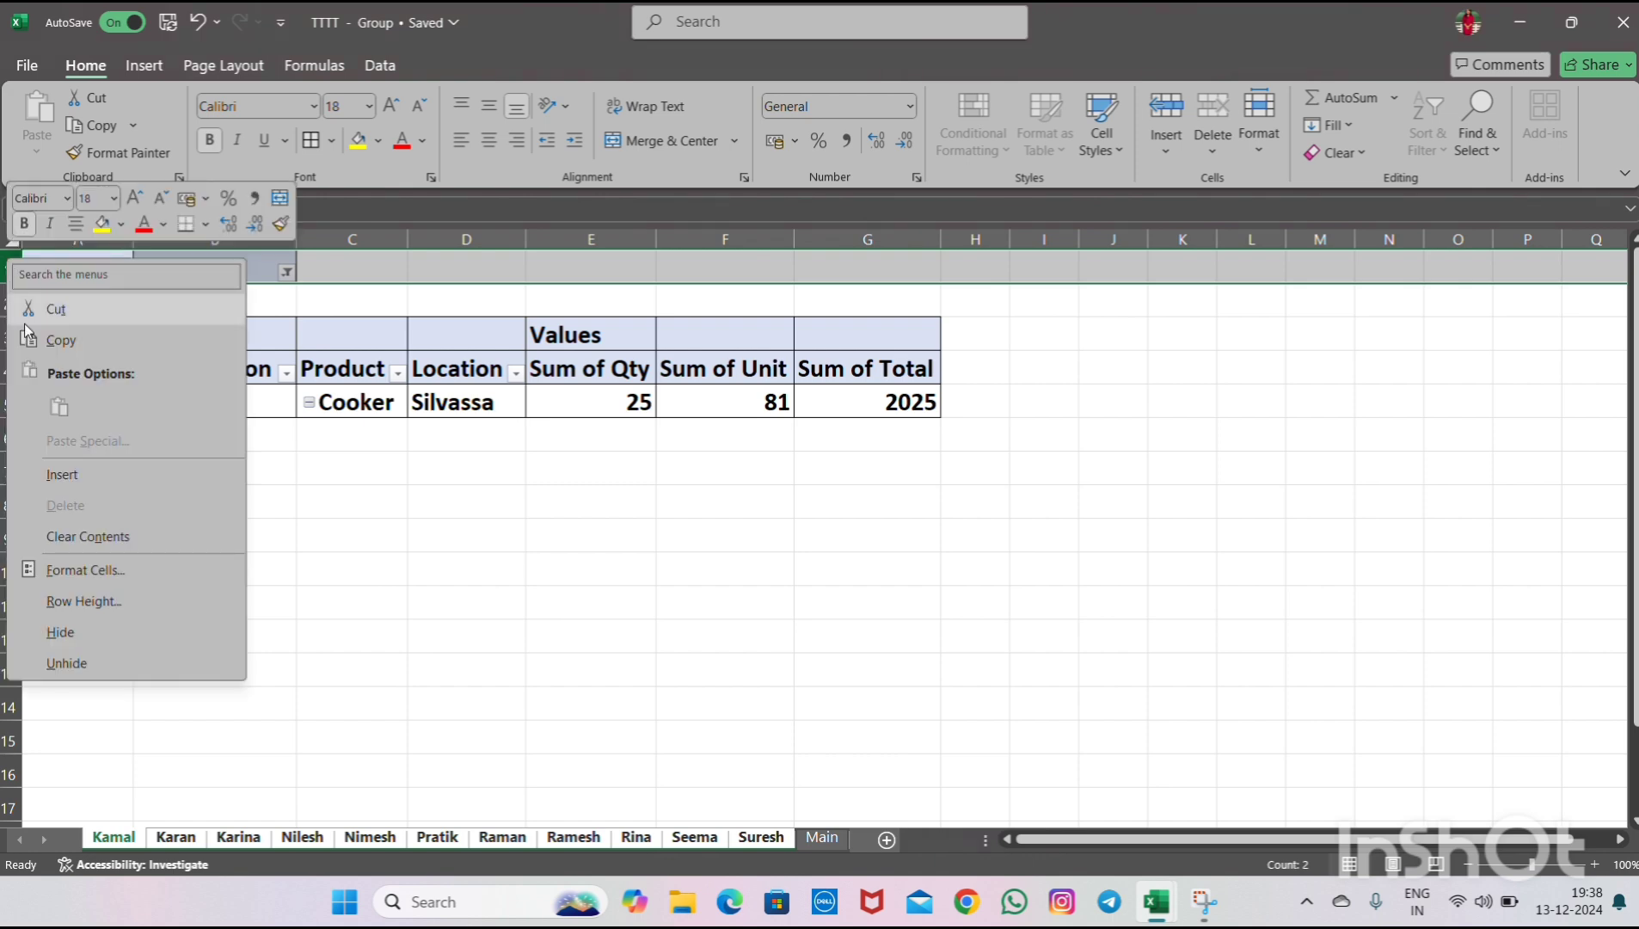
click(61, 632)
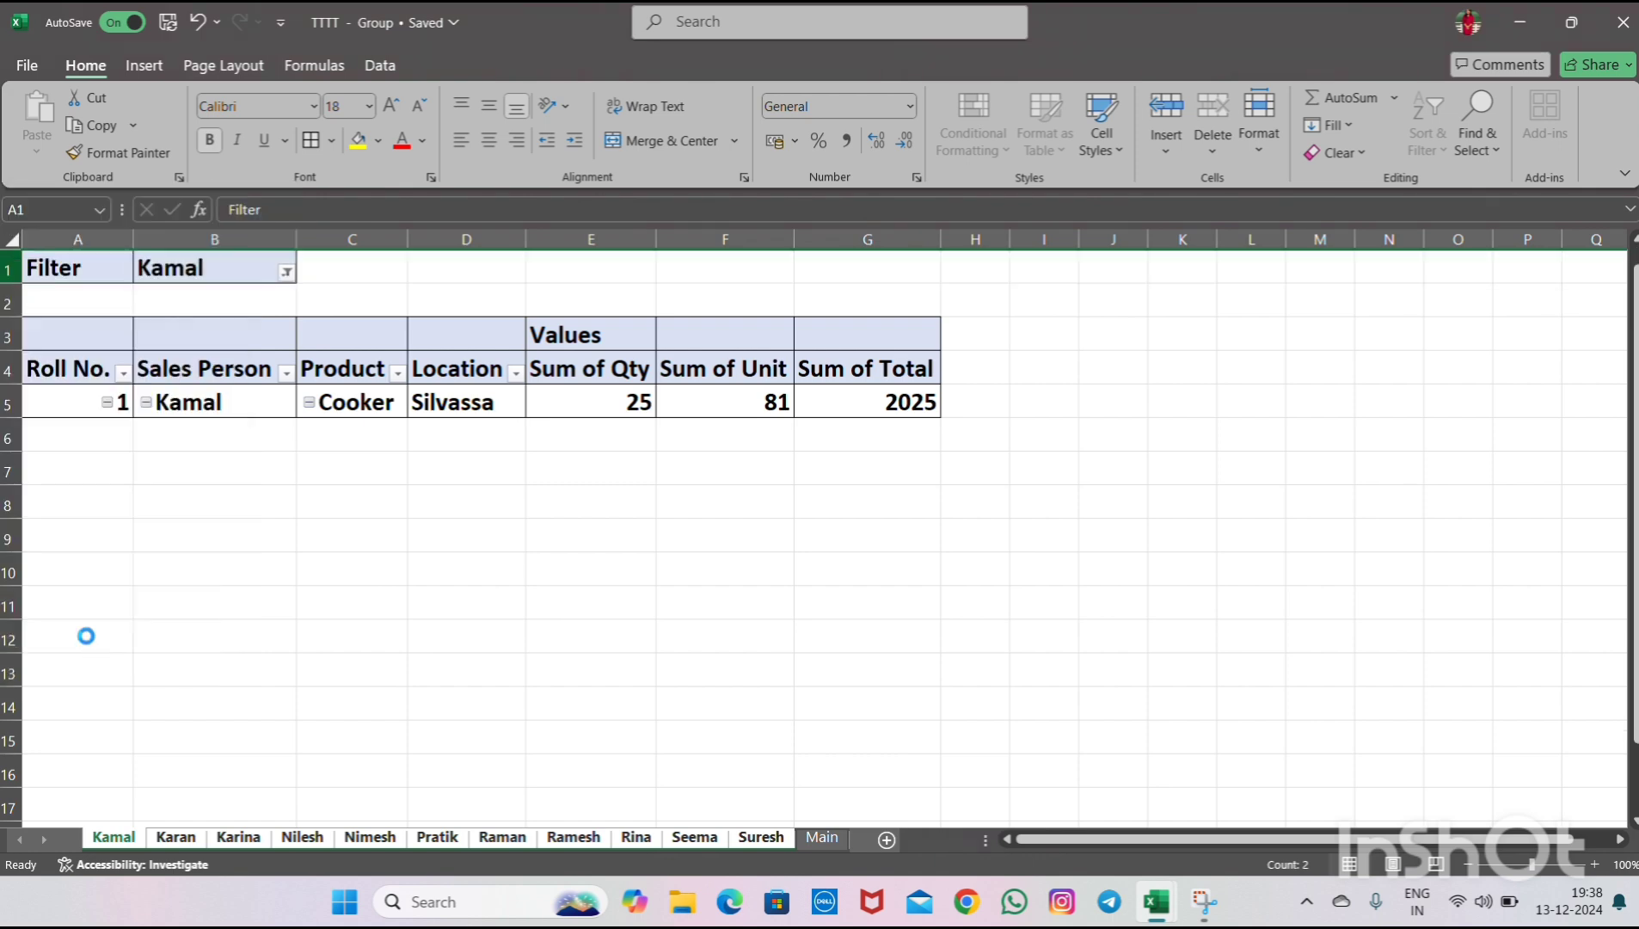
click(5, 267)
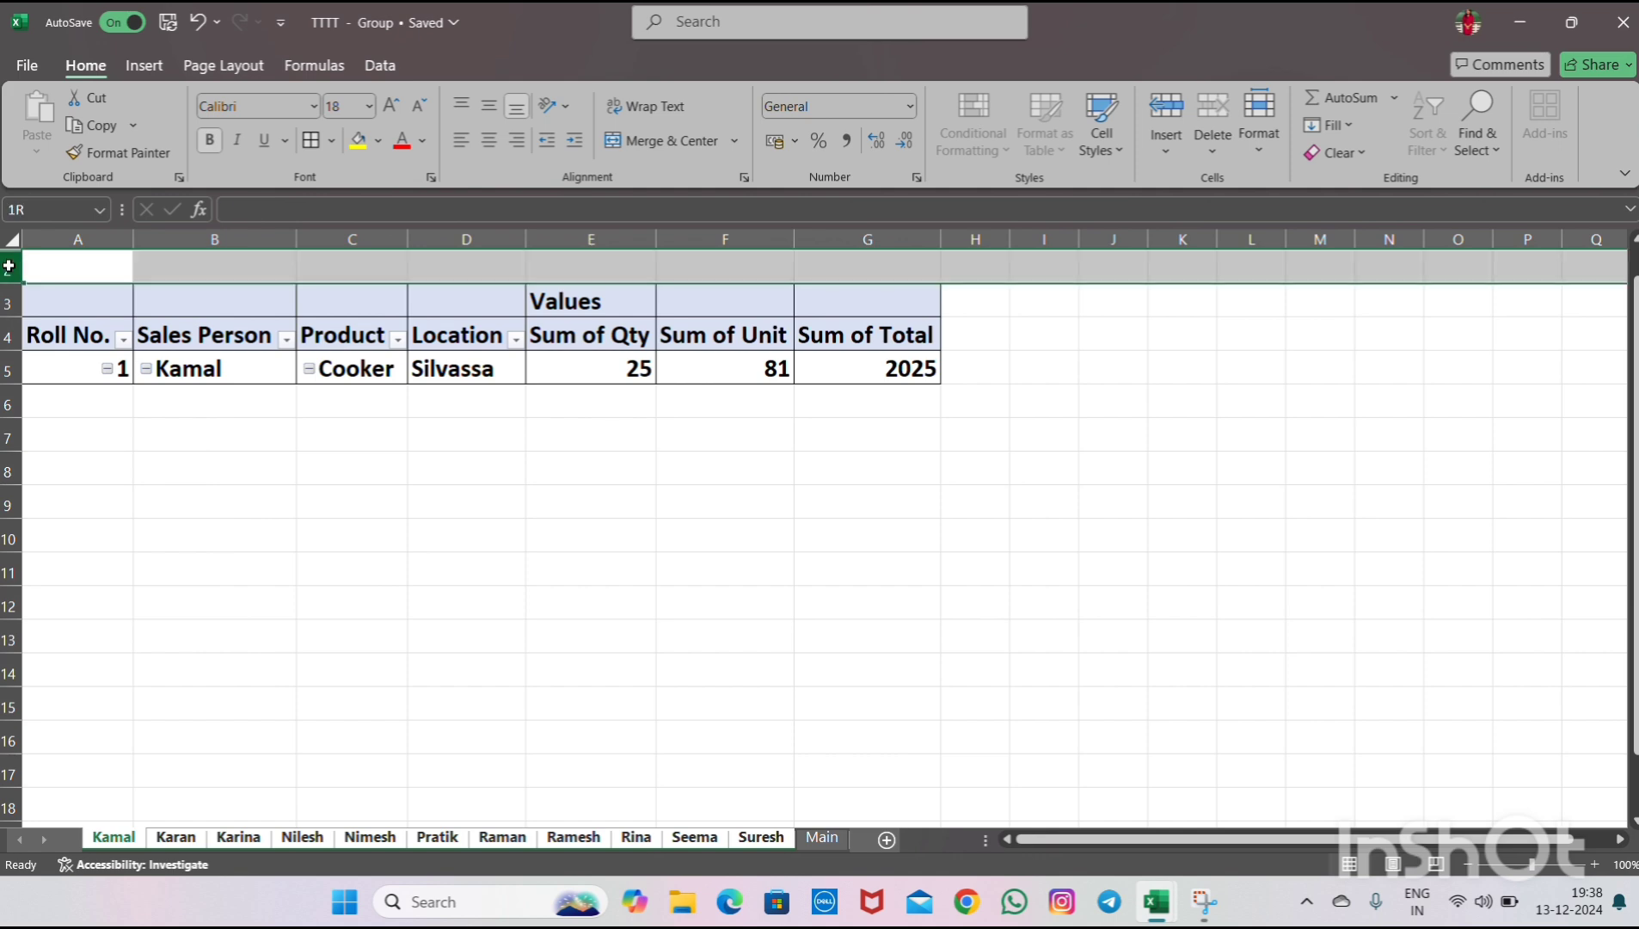
right_click(6, 268)
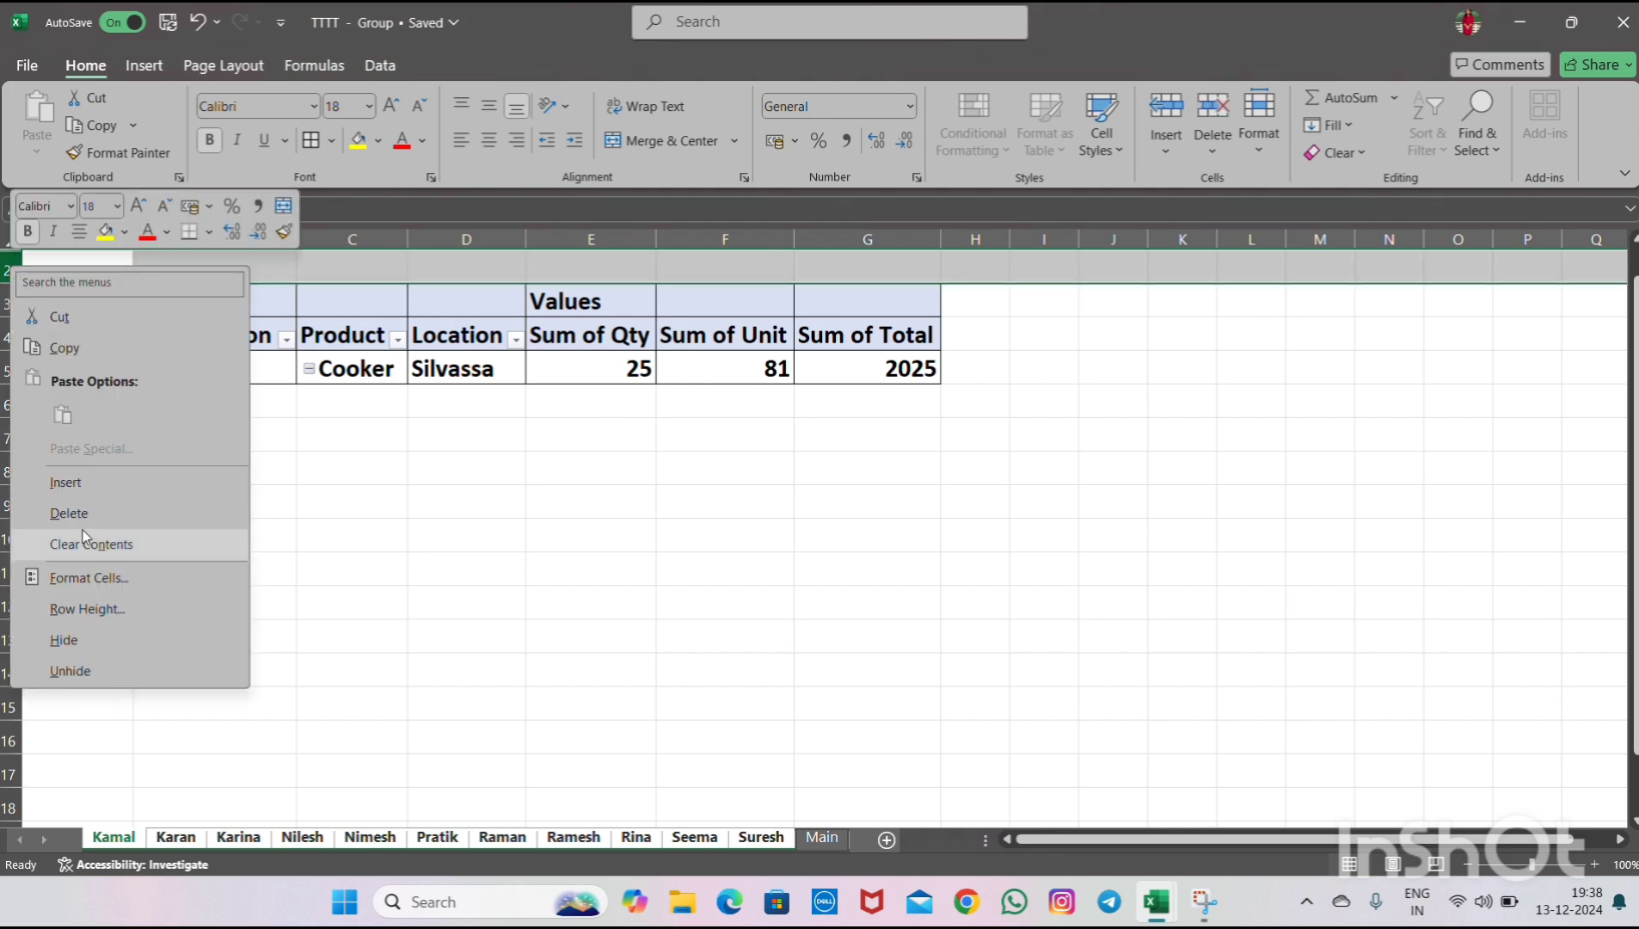
click(64, 640)
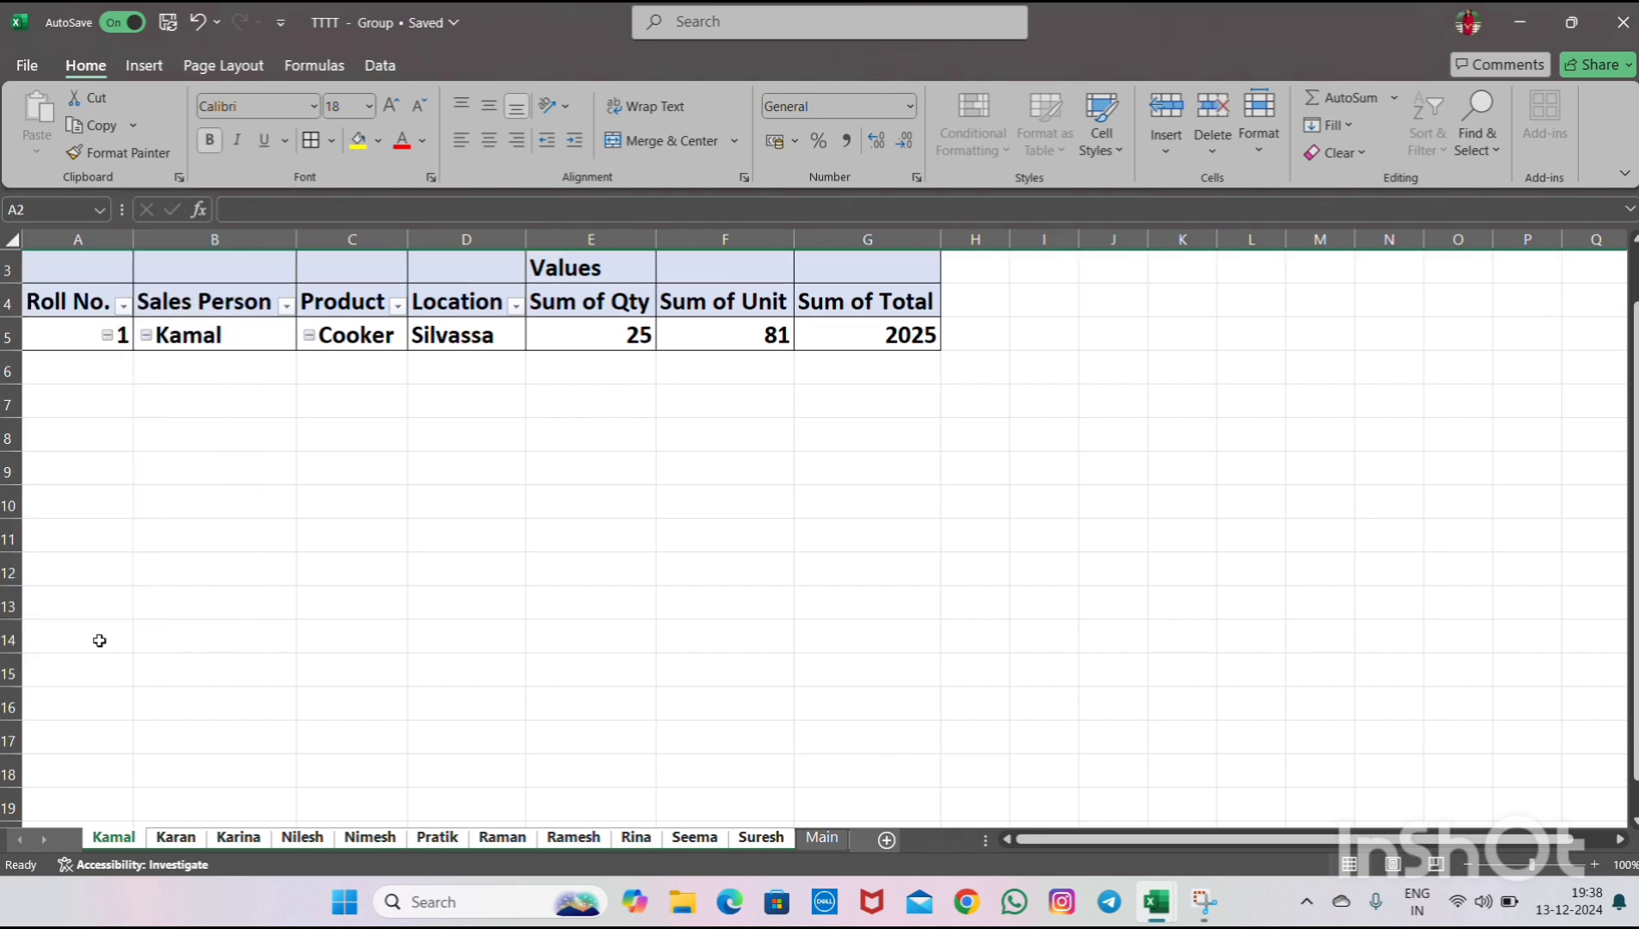
- Try to delete the Values label above the PivotTable's value columns
click(462, 495)
click(608, 268)
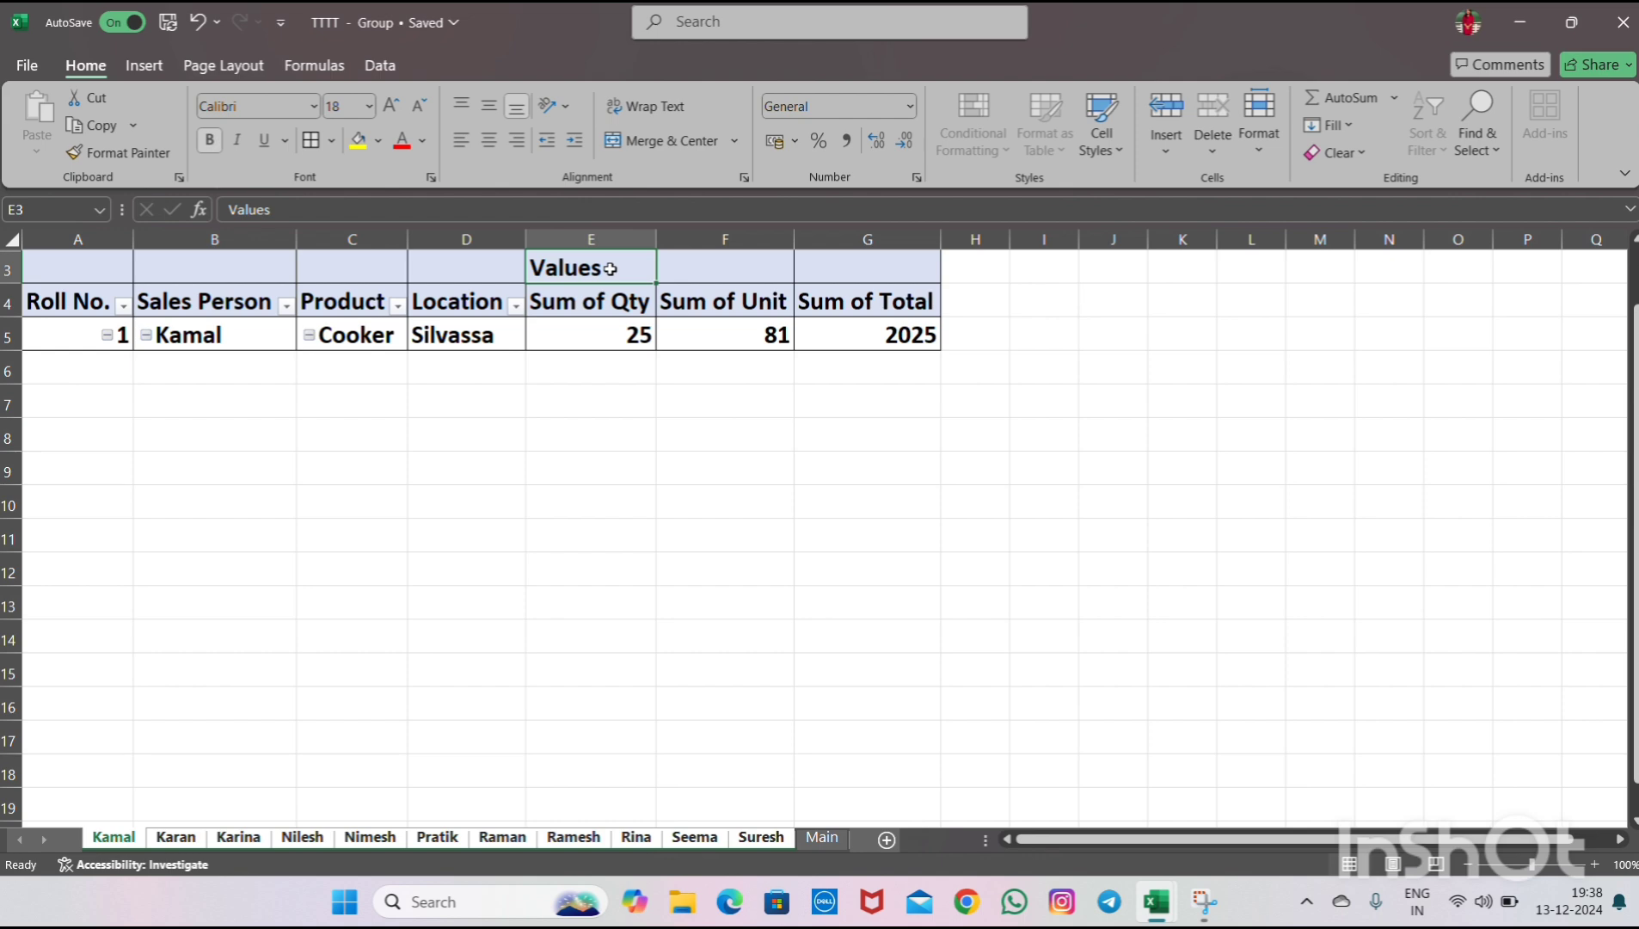
key(Delete)
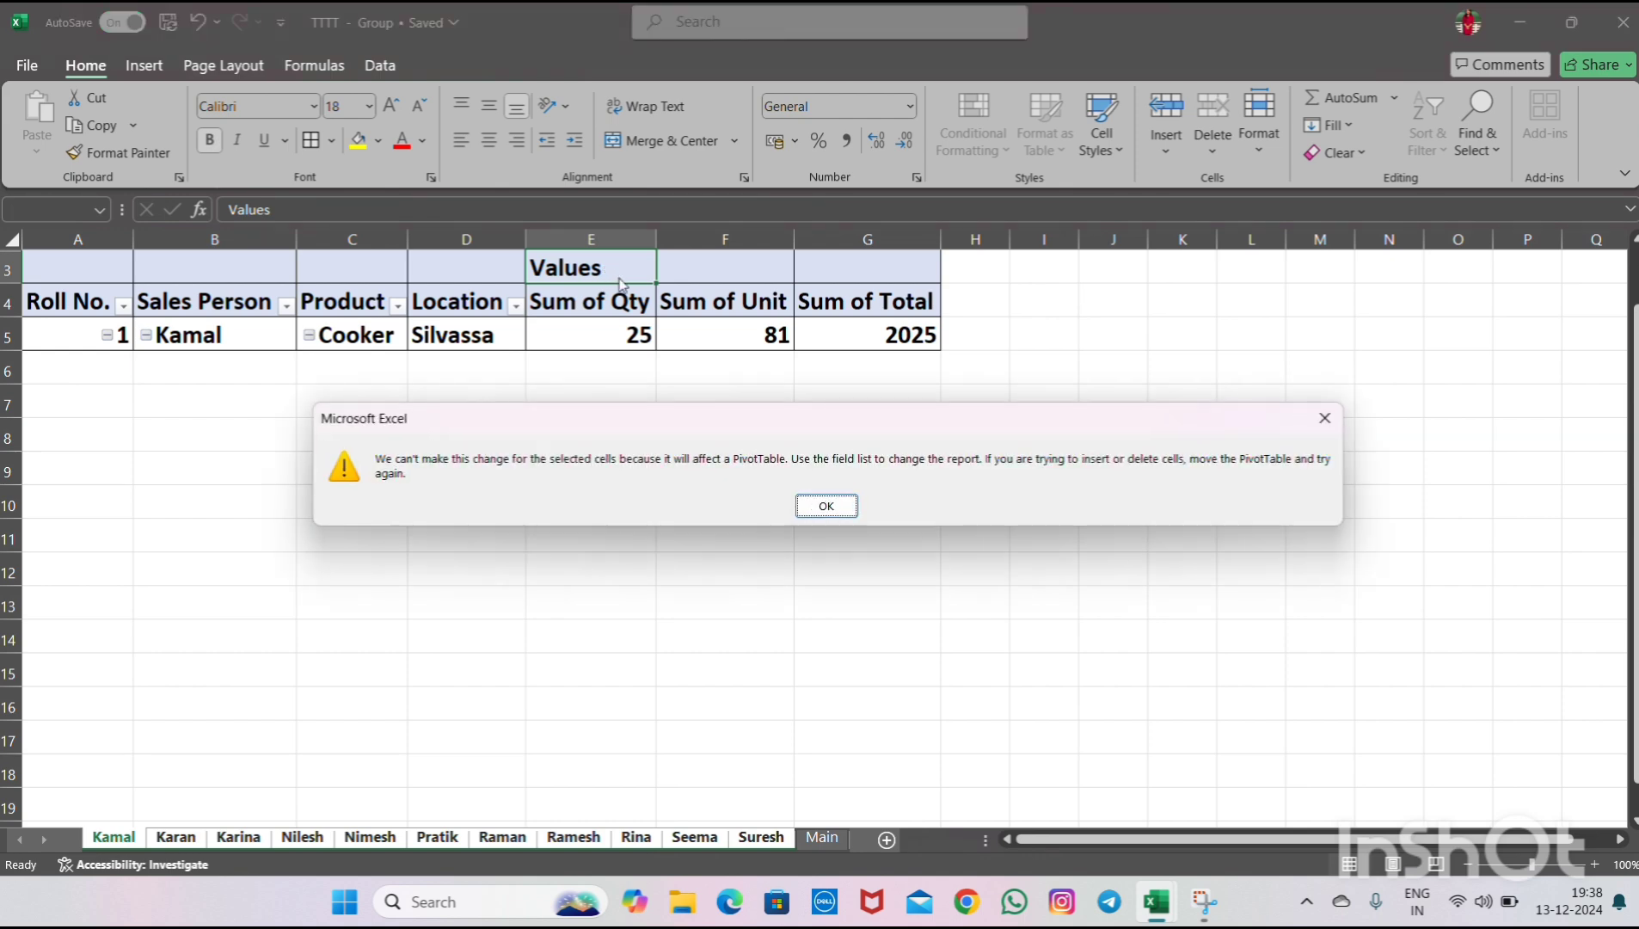
click(810, 513)
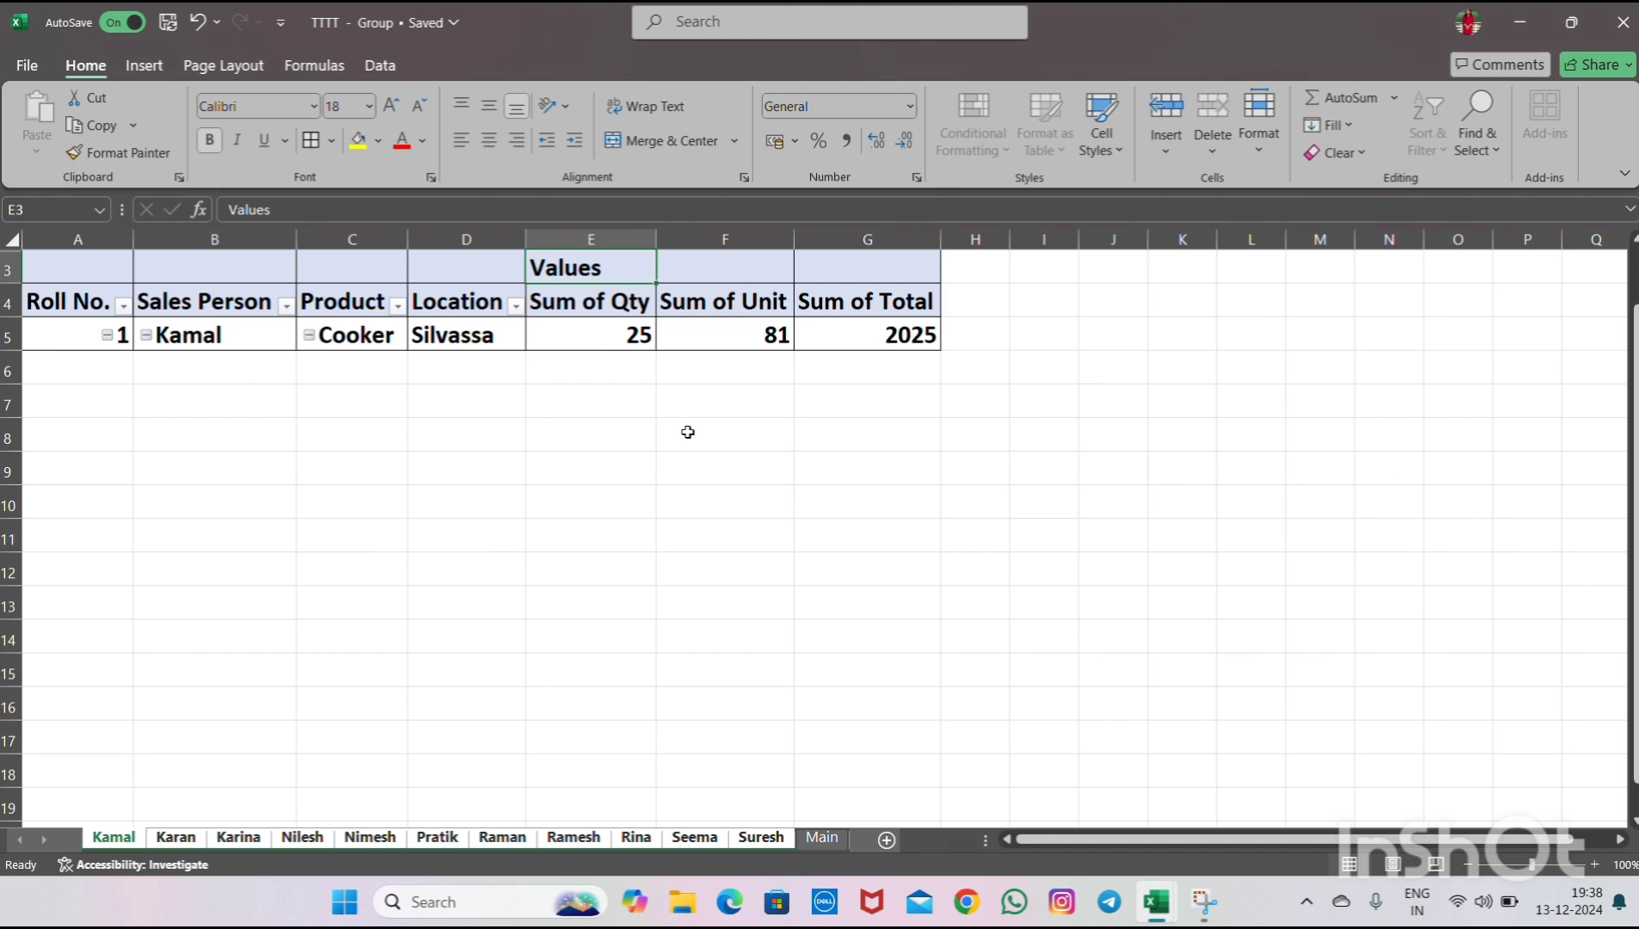
click(569, 332)
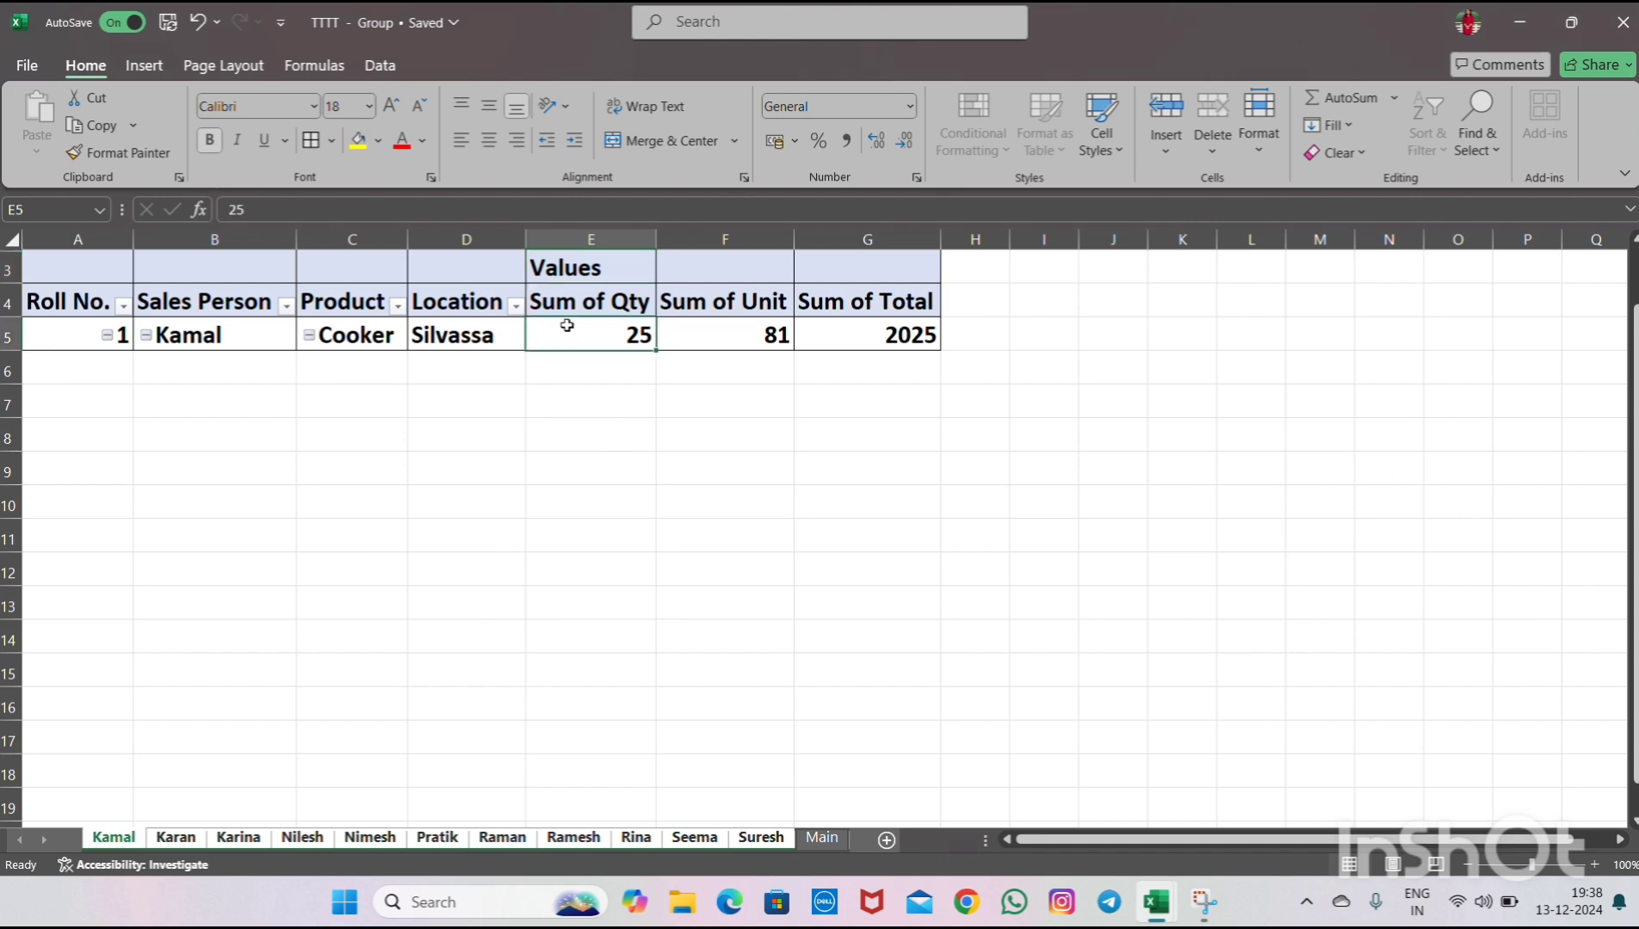
click(560, 267)
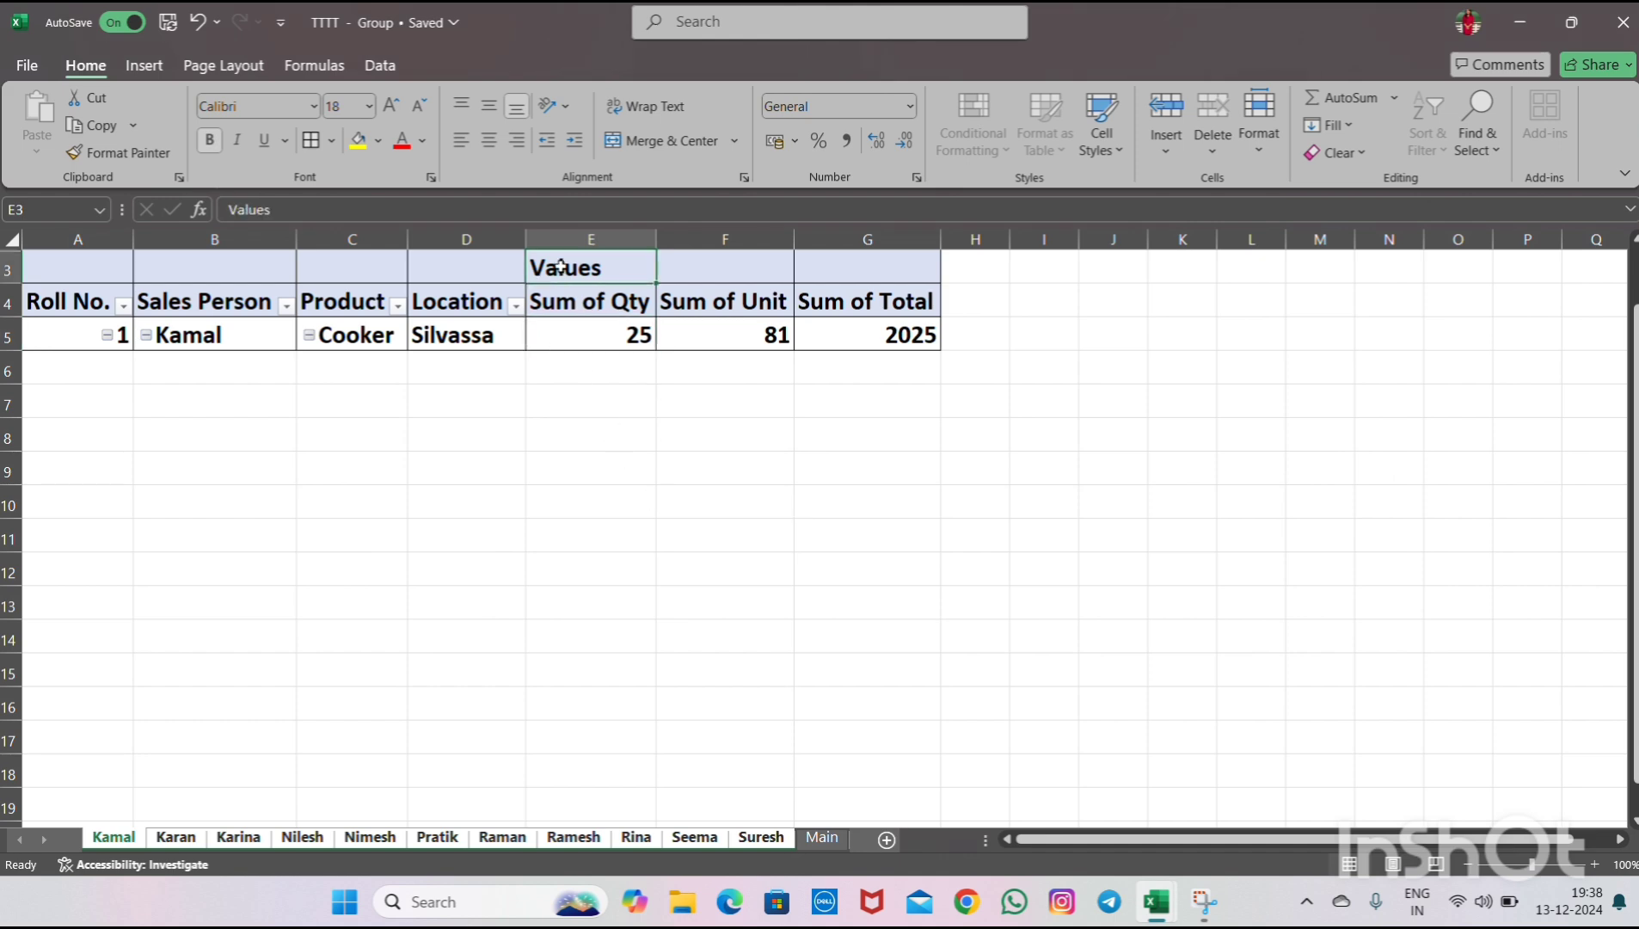
click(381, 67)
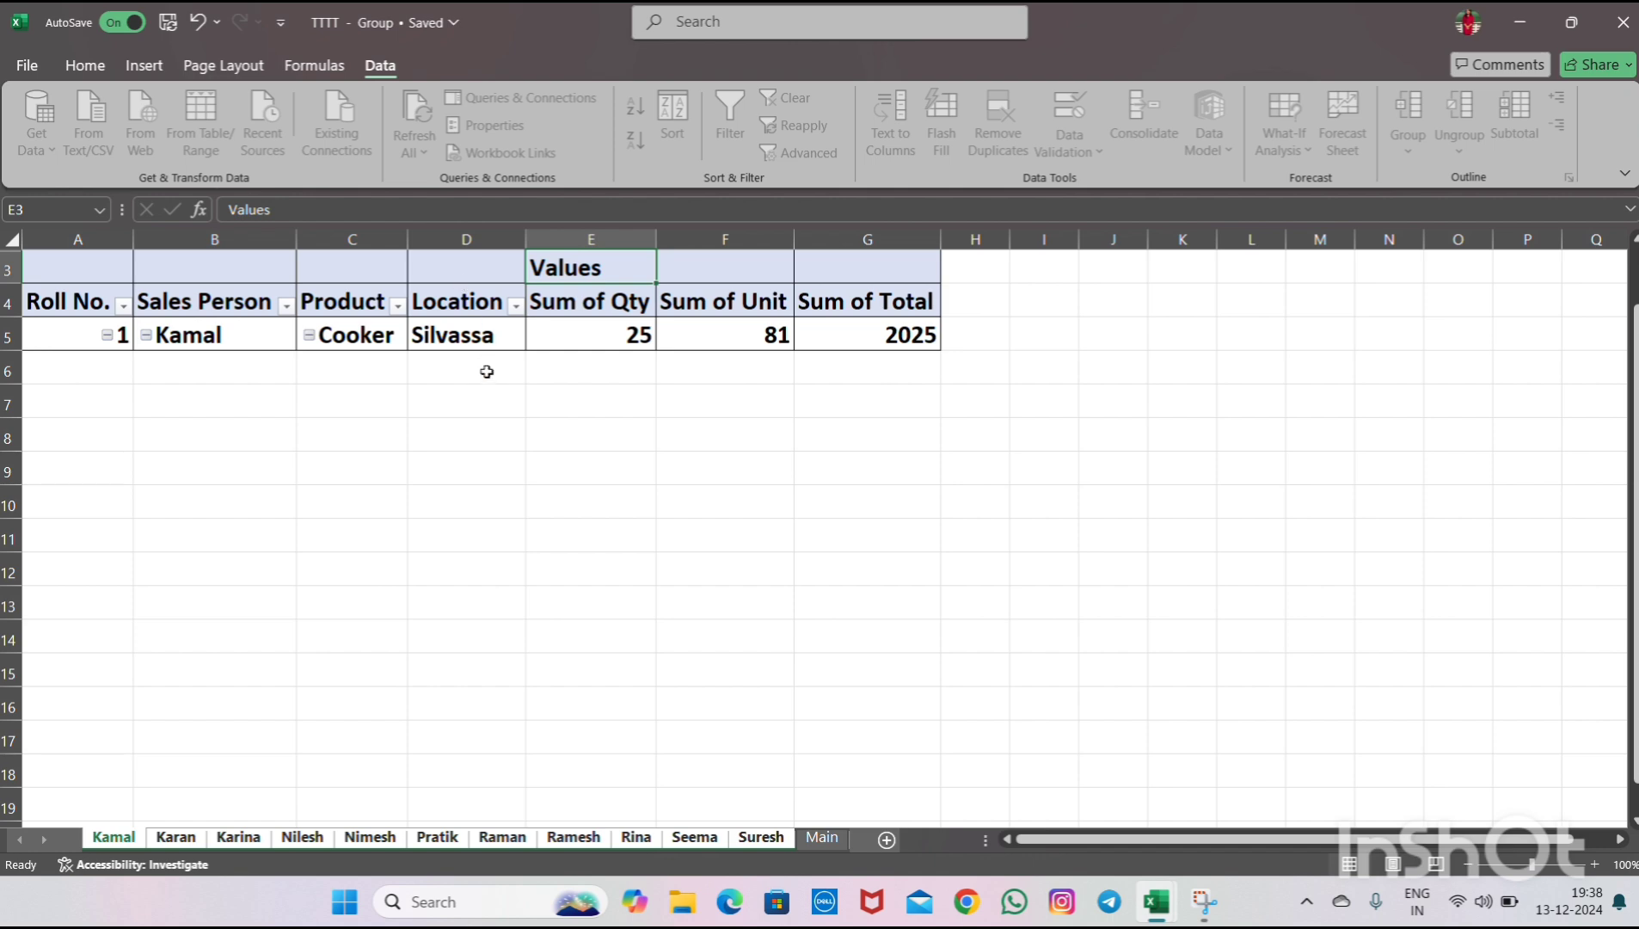
click(508, 338)
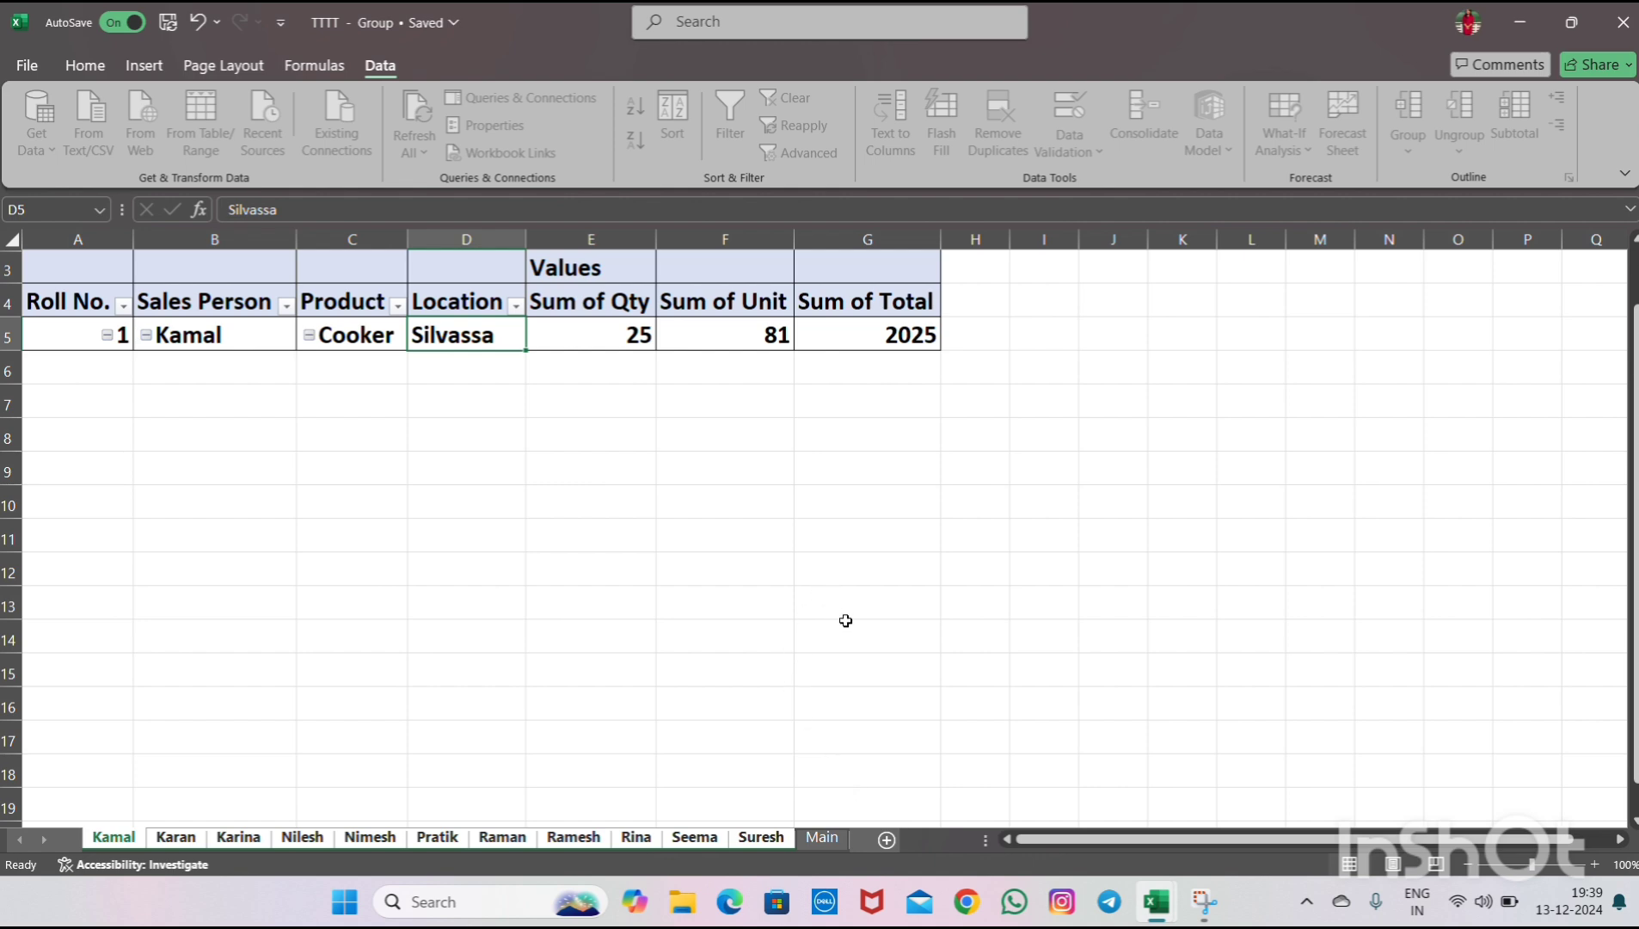
- Rename the Main sheet as Data
click(822, 839)
double_click(822, 837)
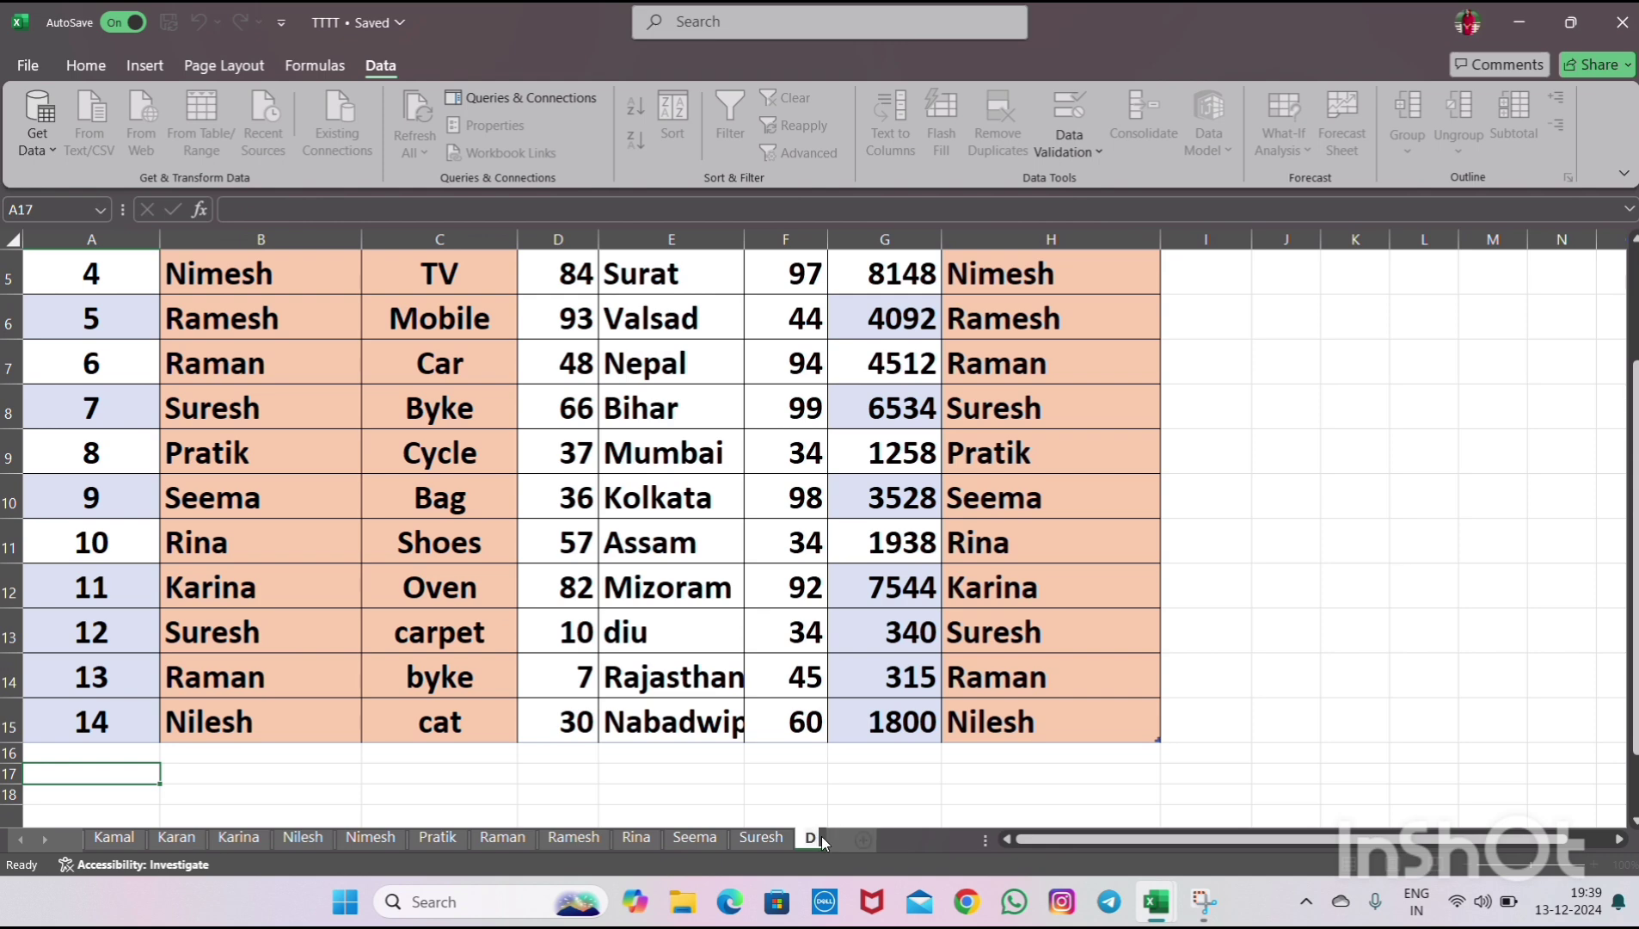
text(Data)
key(Return)
- Start a new table row below the last entry with Roll No. 15
click(671, 754)
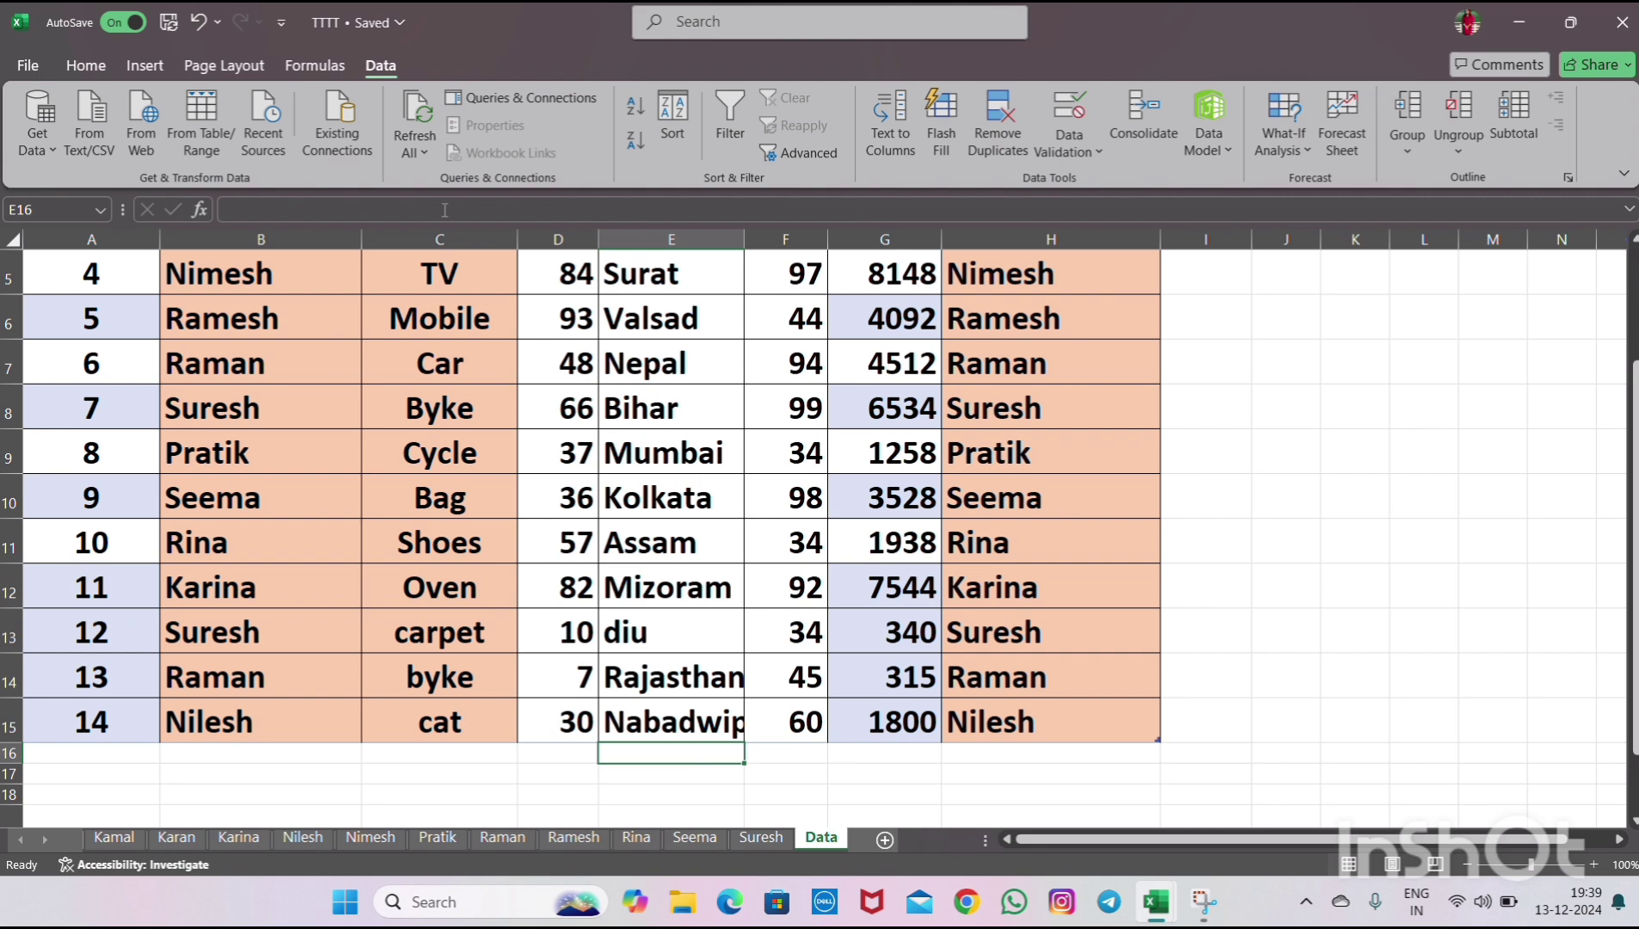
click(415, 121)
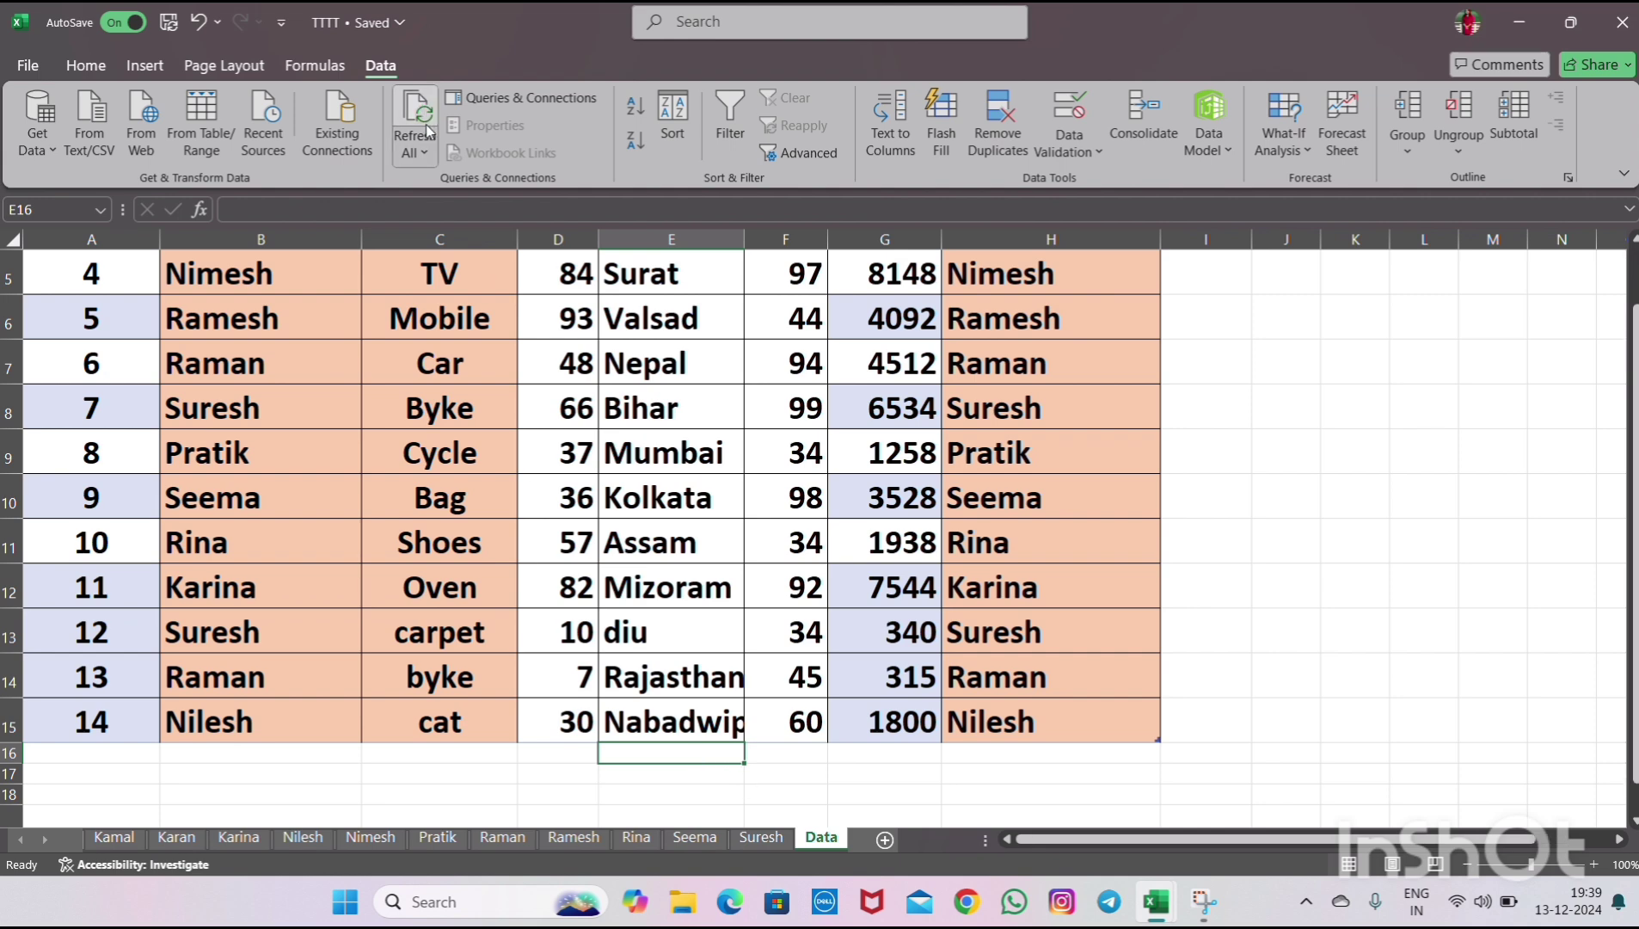
click(134, 754)
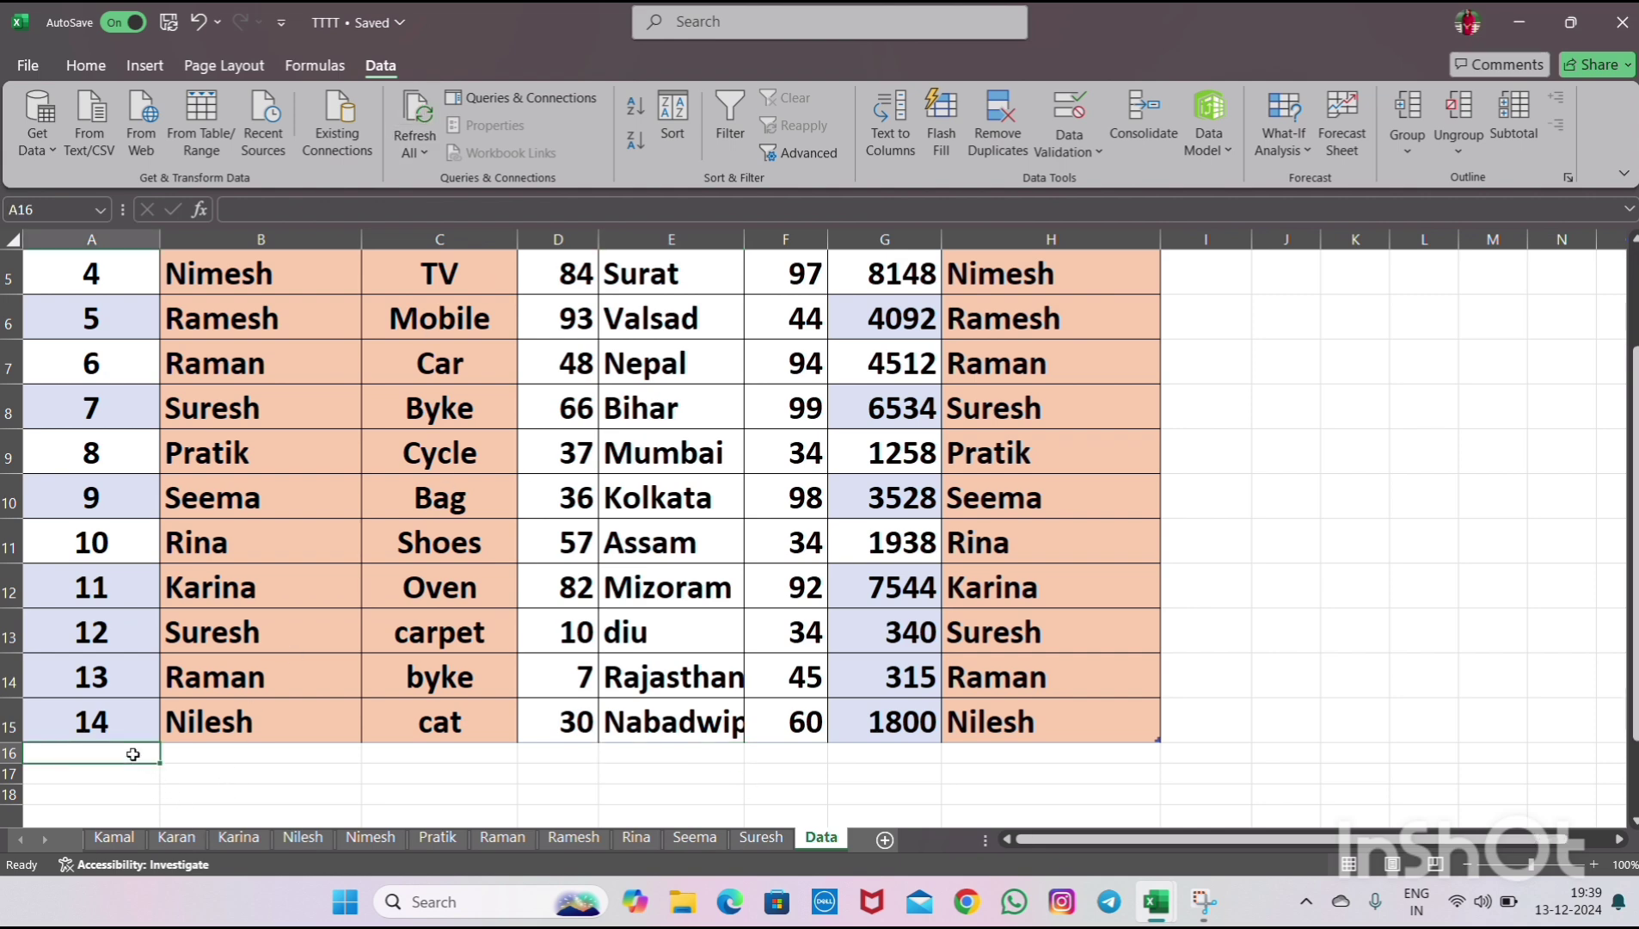
text(15)
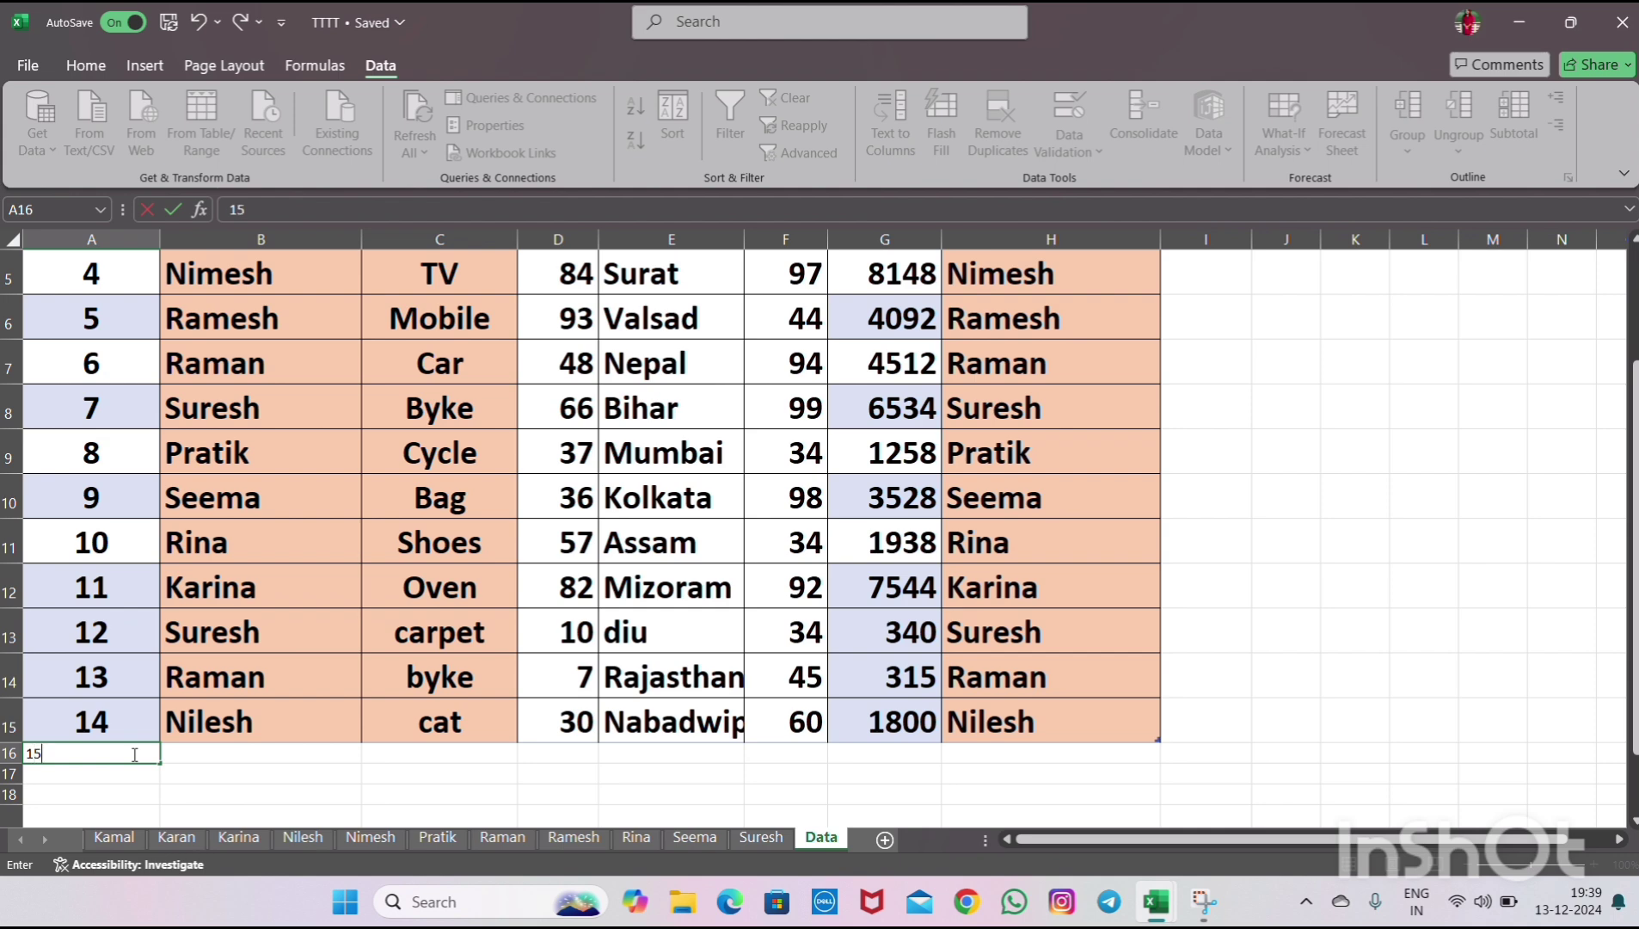
key(Tab)
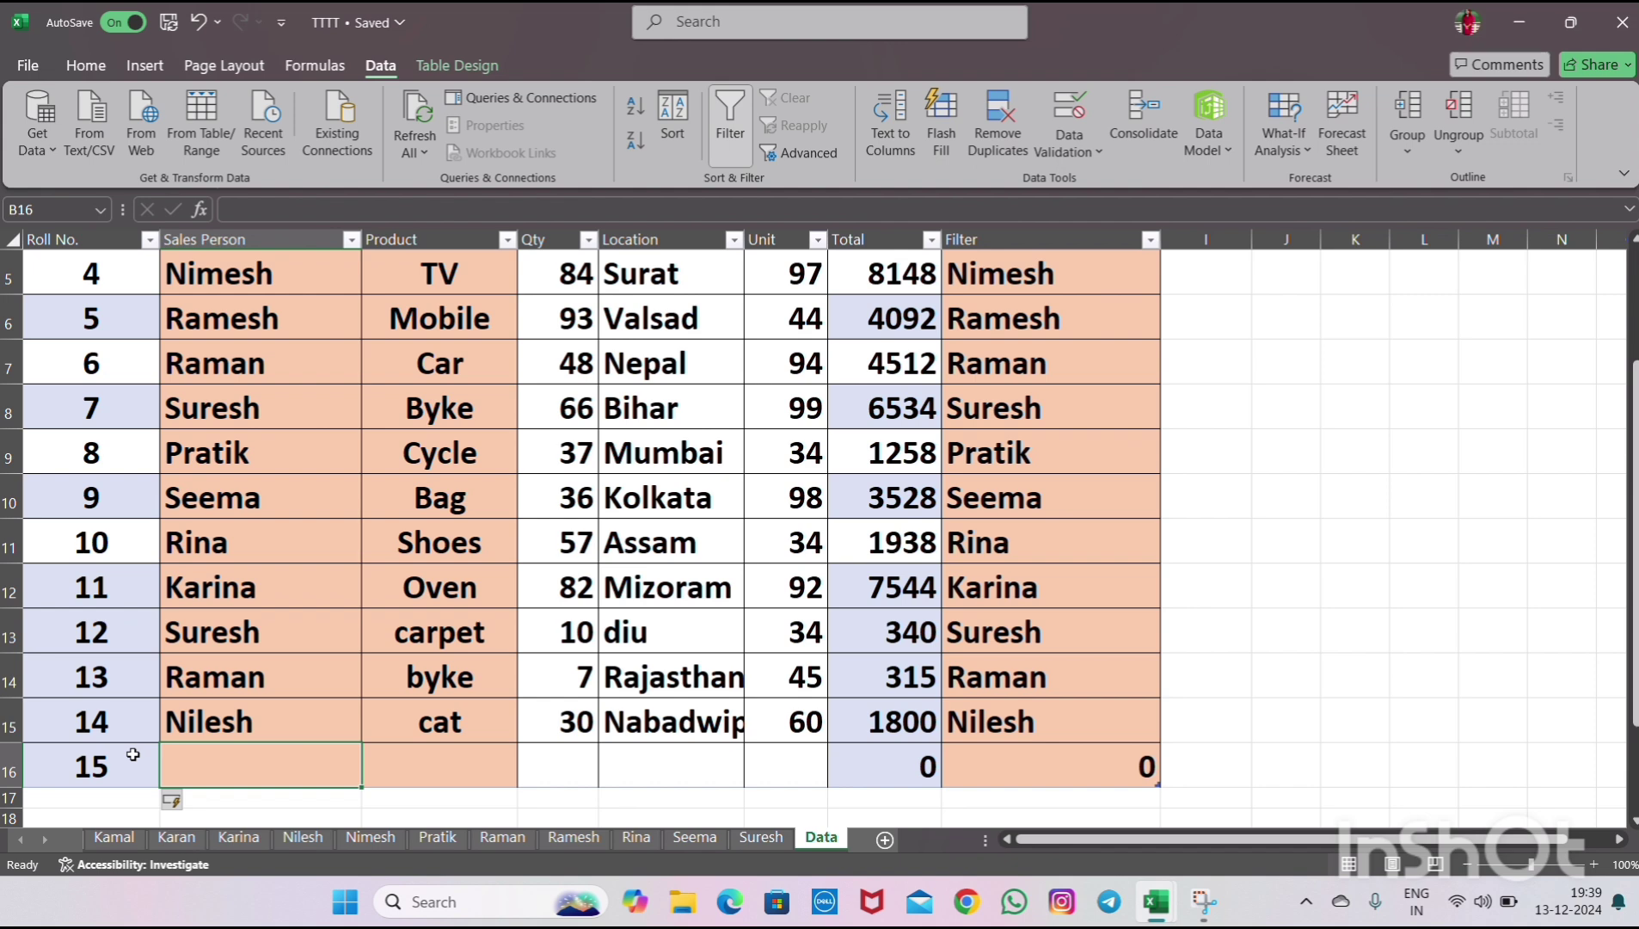
- Copy the salesperson name Rina into the new row's Sales Person cell
click(253, 544)
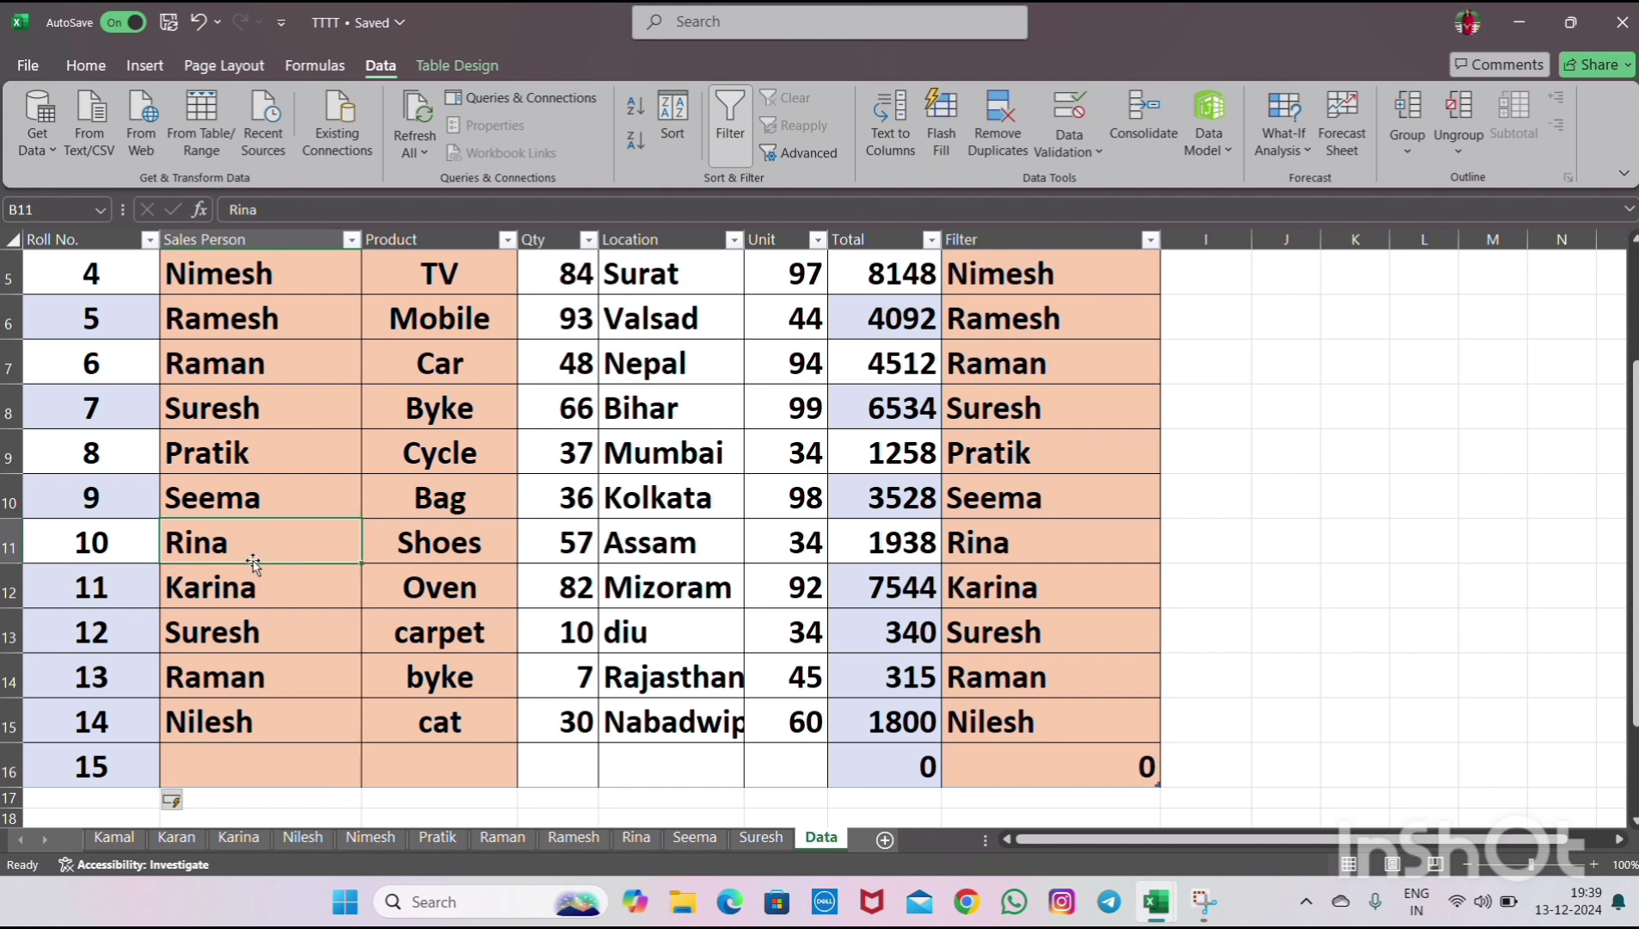
key(ctrl+c)
key(Down)
key(Down)
key(Down)
key(Down)
key(Down)
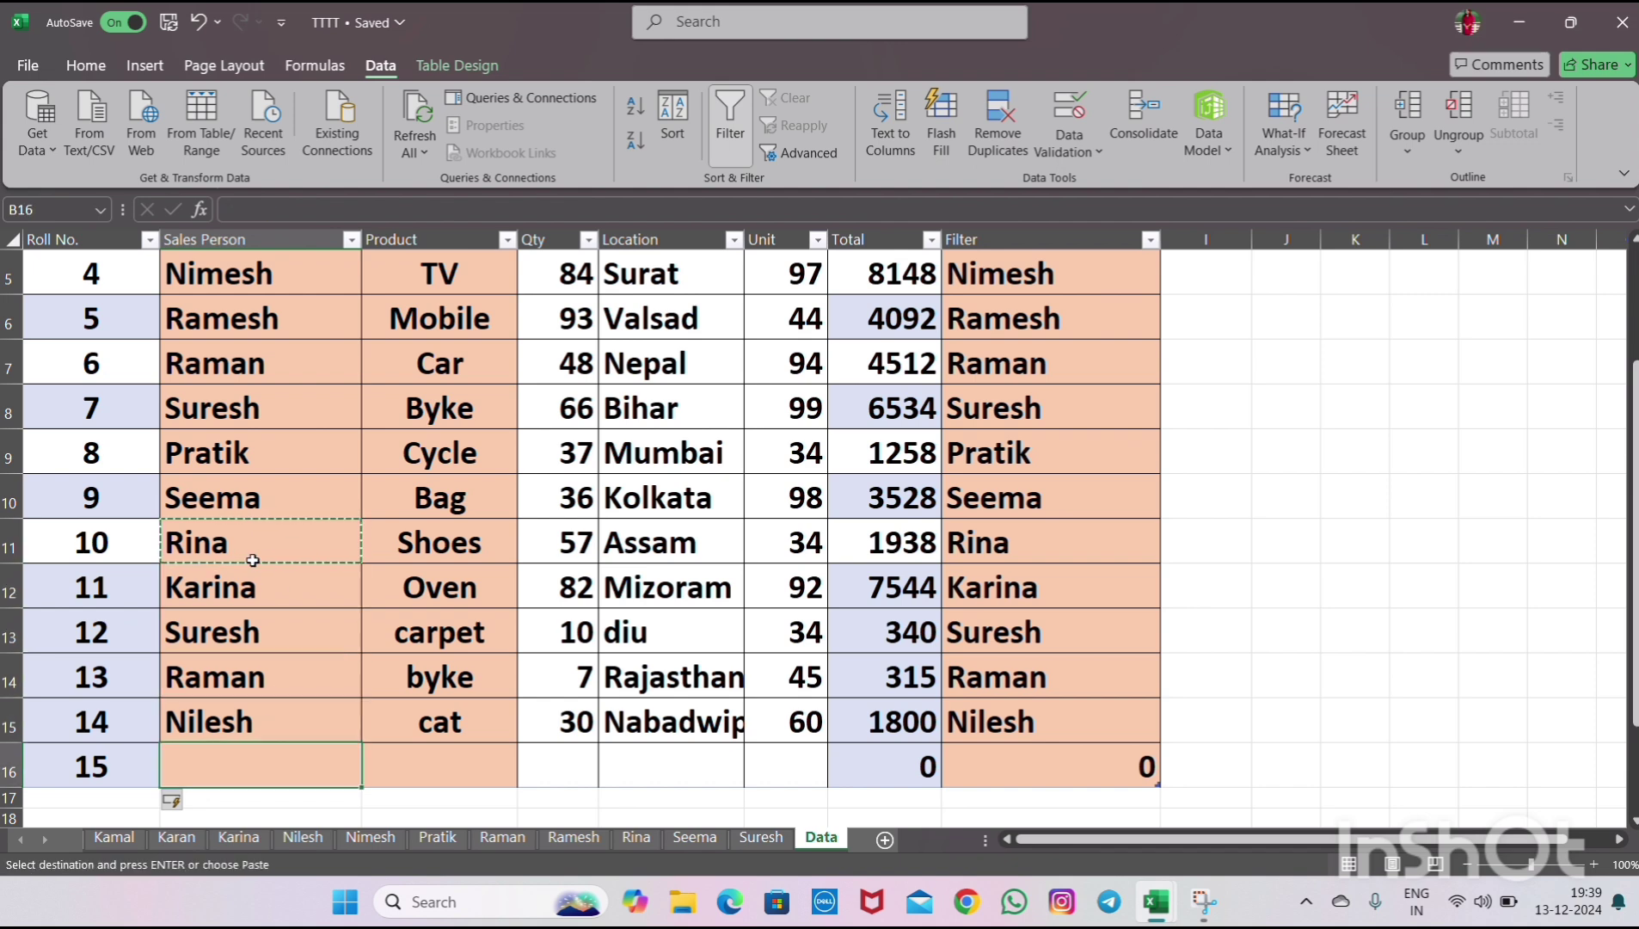
key(ctrl+v)
key(Right)
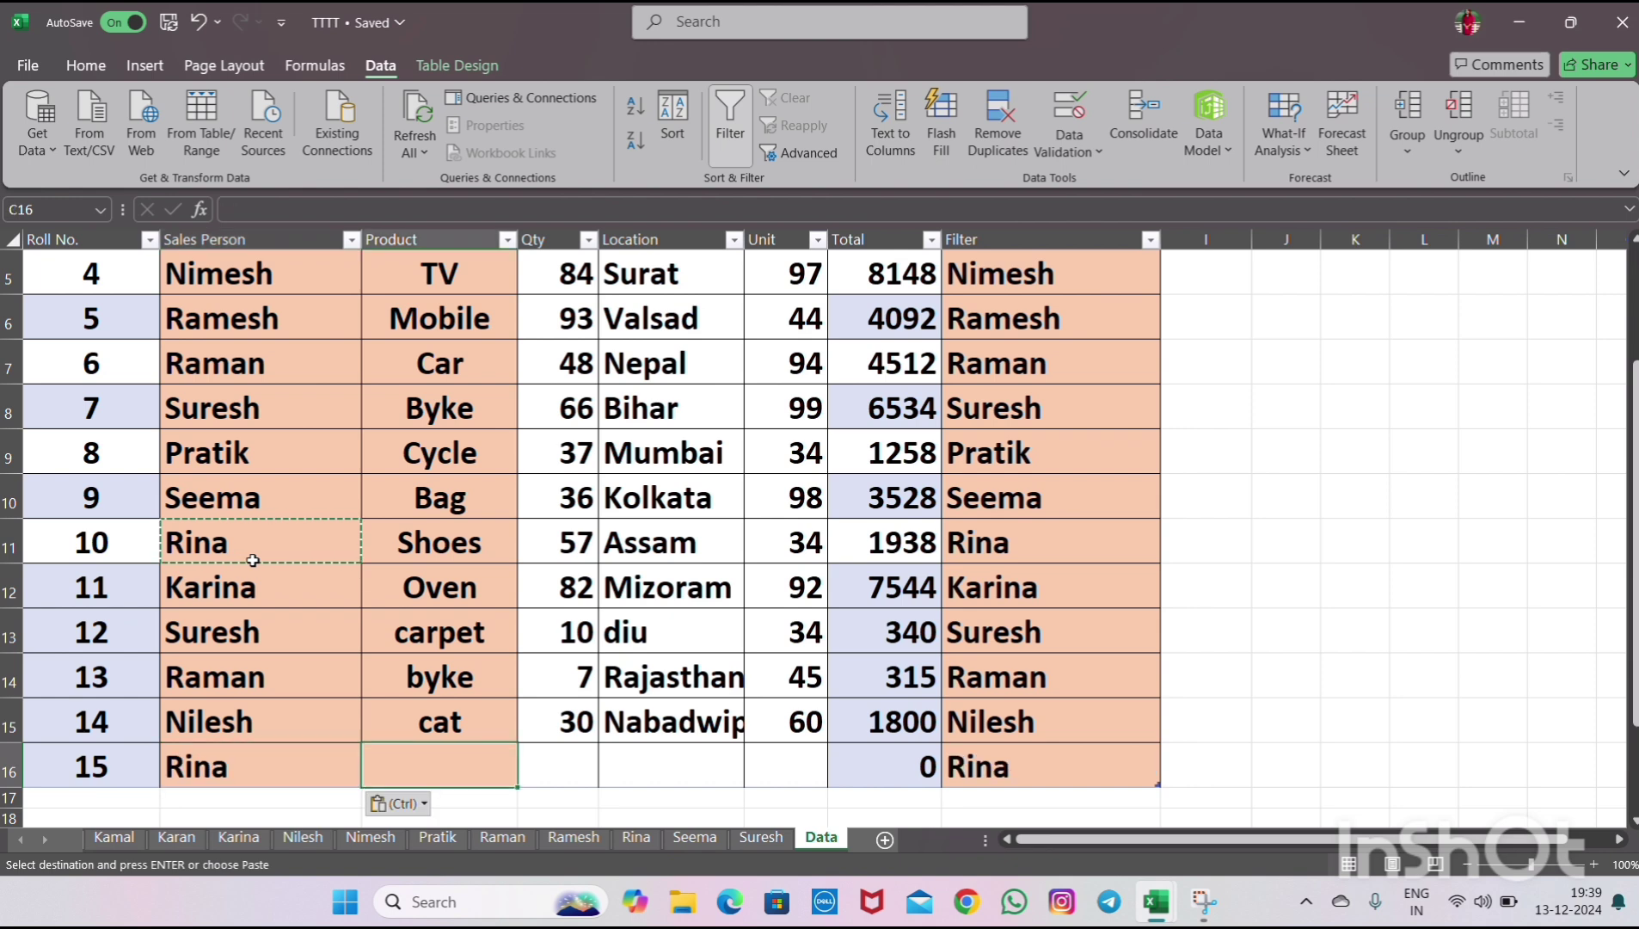
- Enter product oven, quantity 300 and location Bihar in the new row
text(oven)
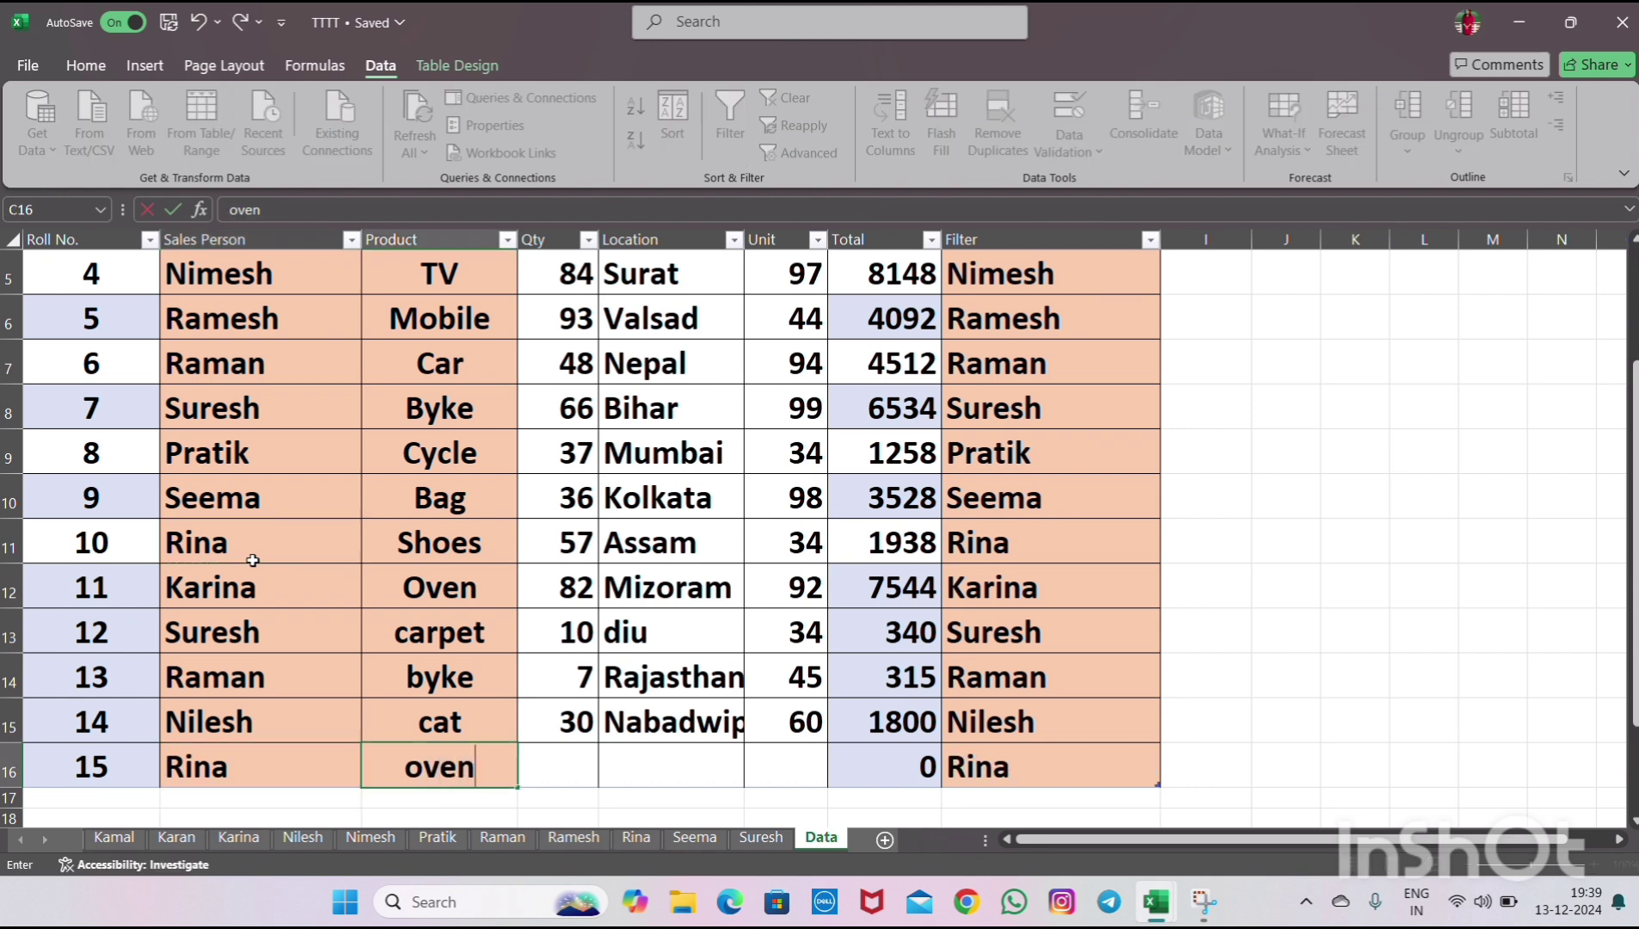
key(Tab)
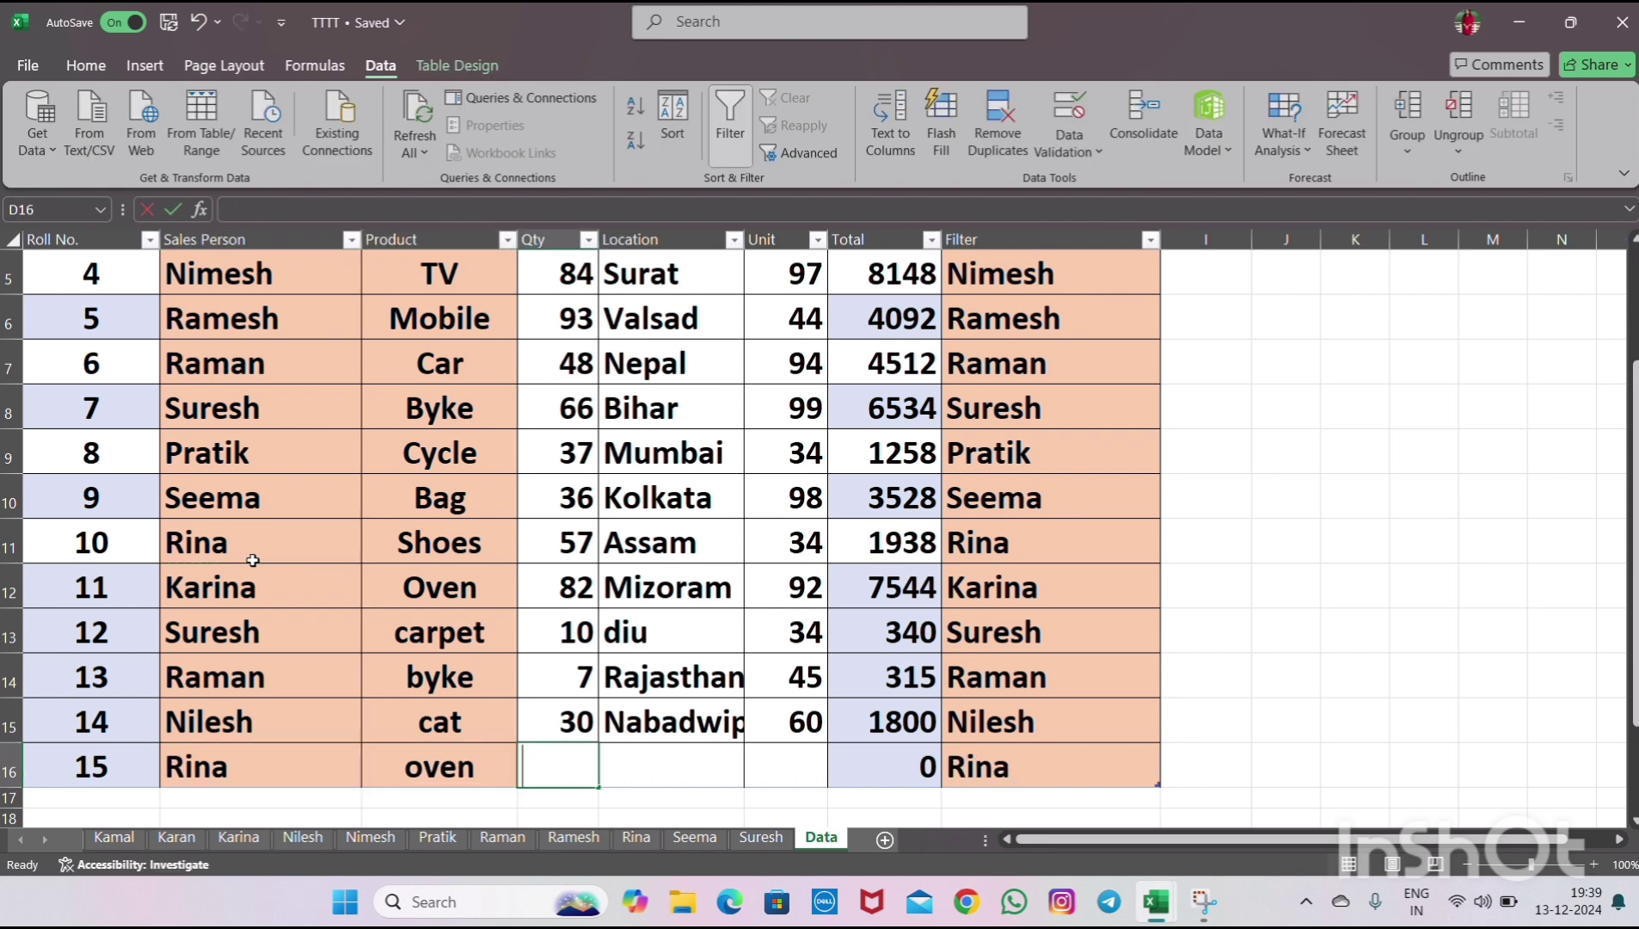
text(300)
key(Tab)
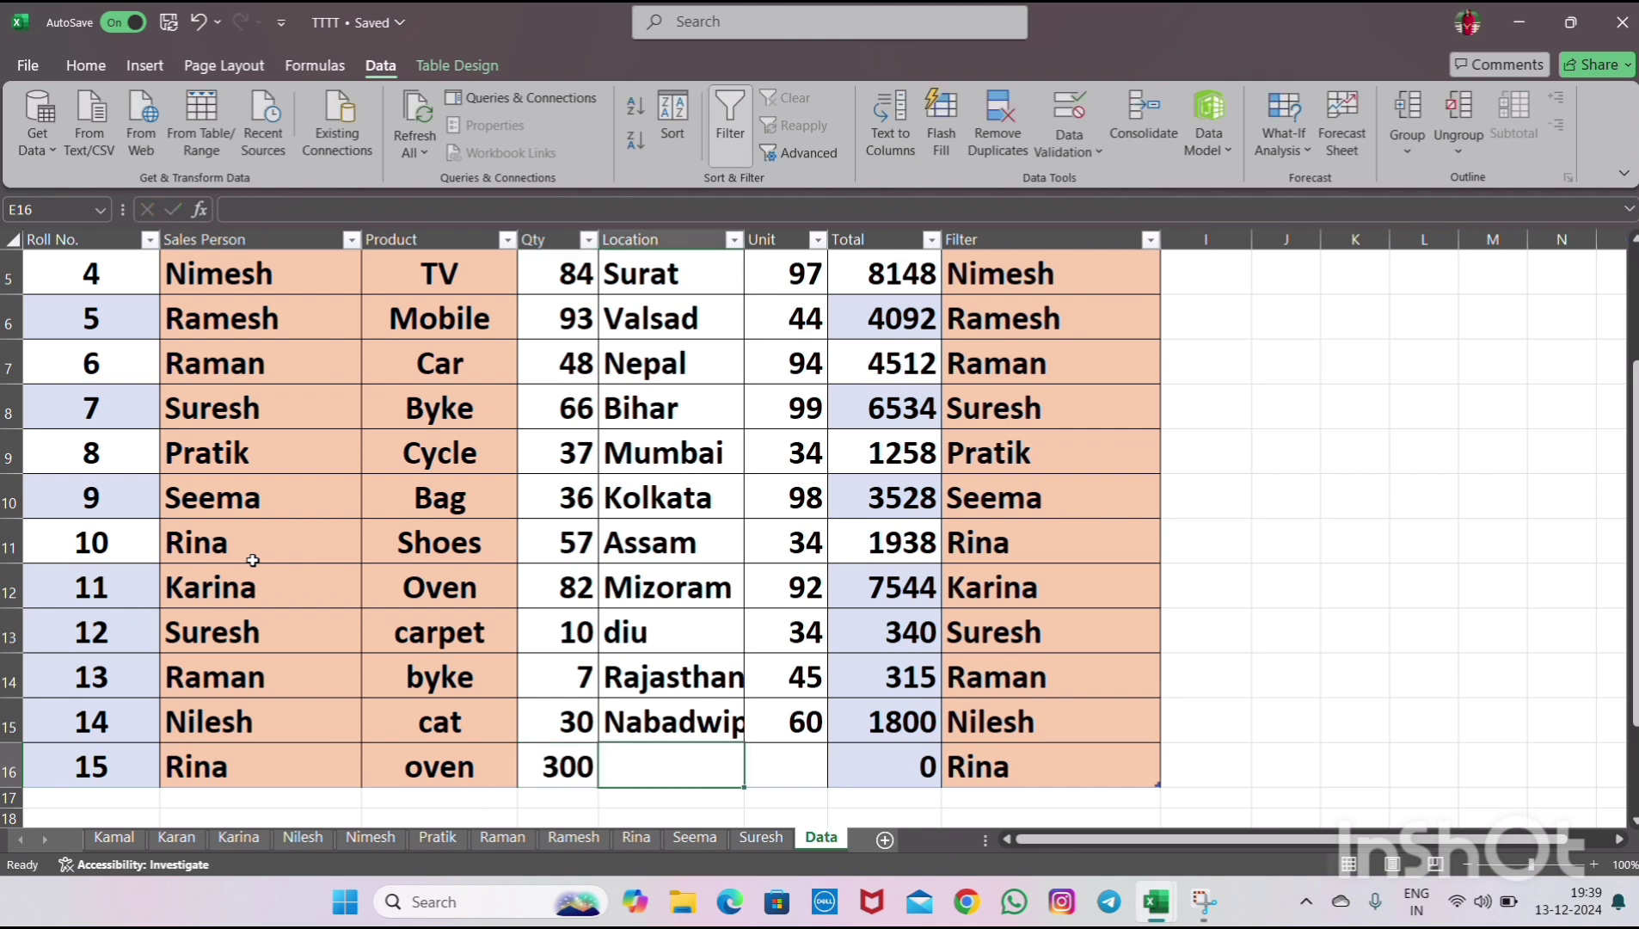
text(Bihar)
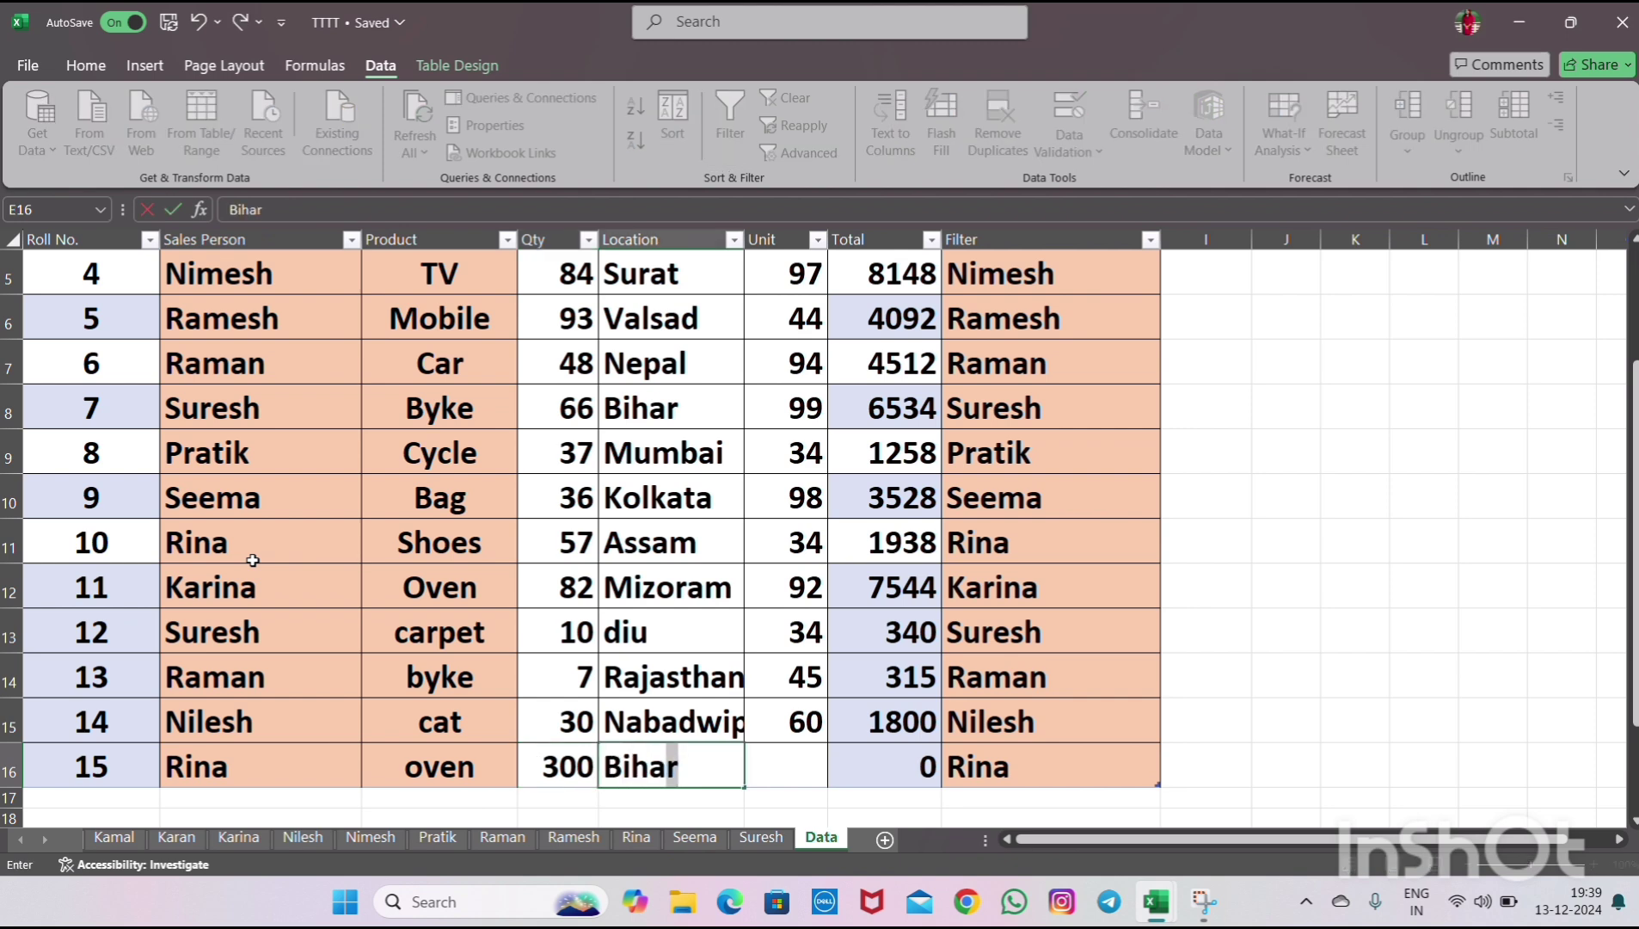
key(Return)
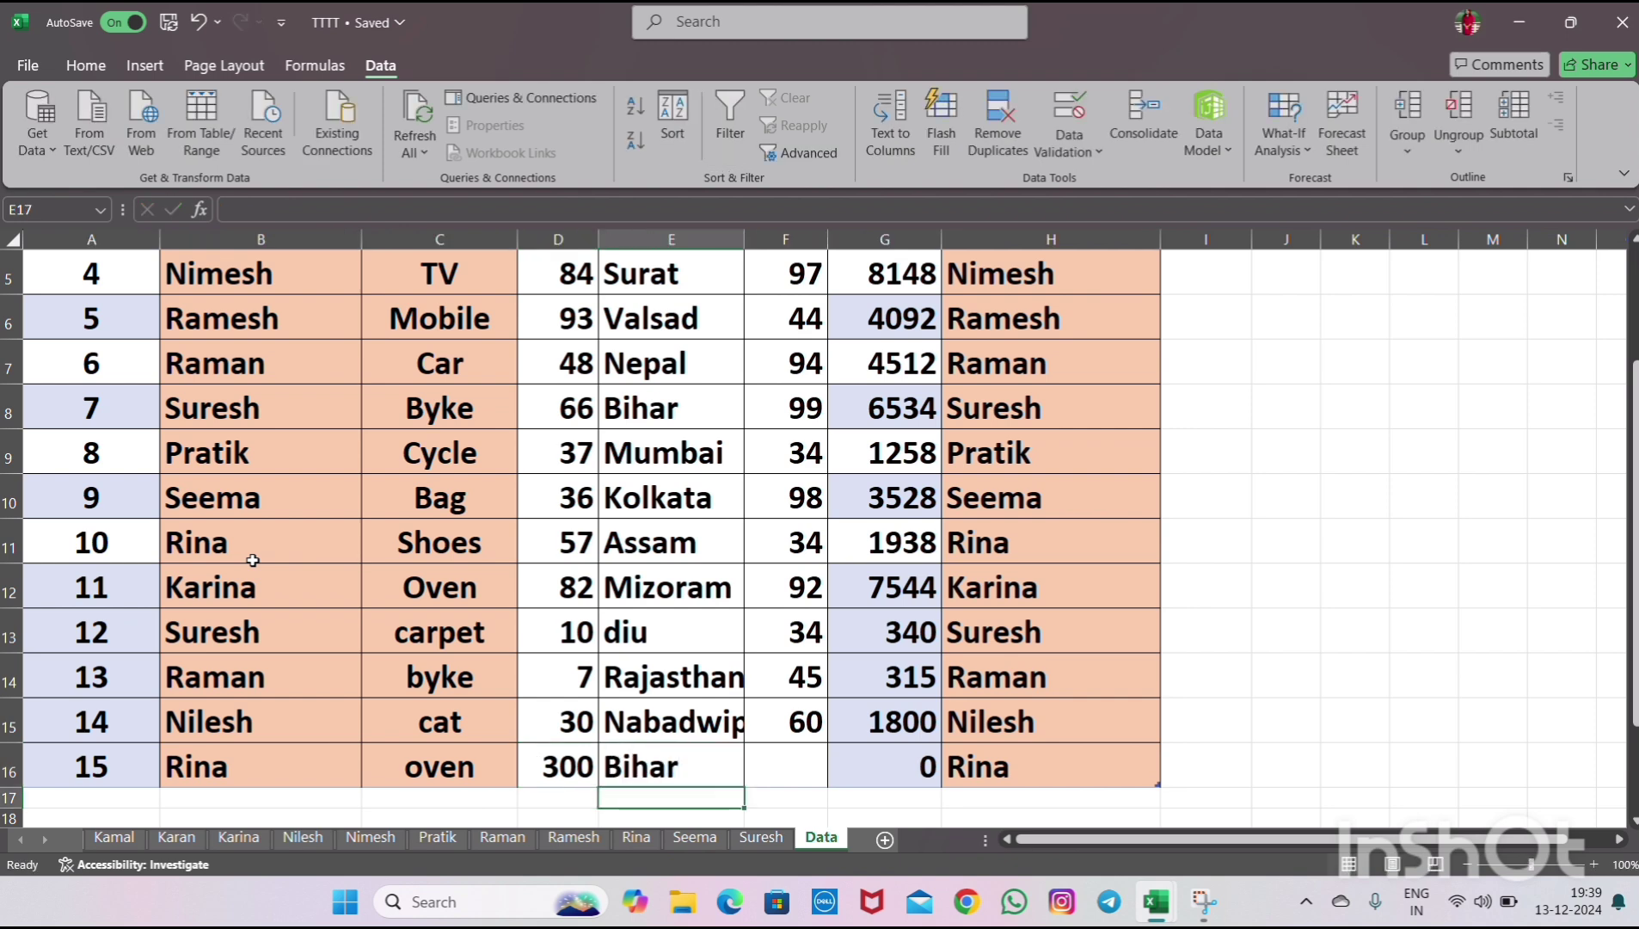
- Review the Location entries in the rows above the new row
key(Up)
key(Up)
key(Up)
key(Up)
key(Up)
key(Up)
key(Up)
key(Up)
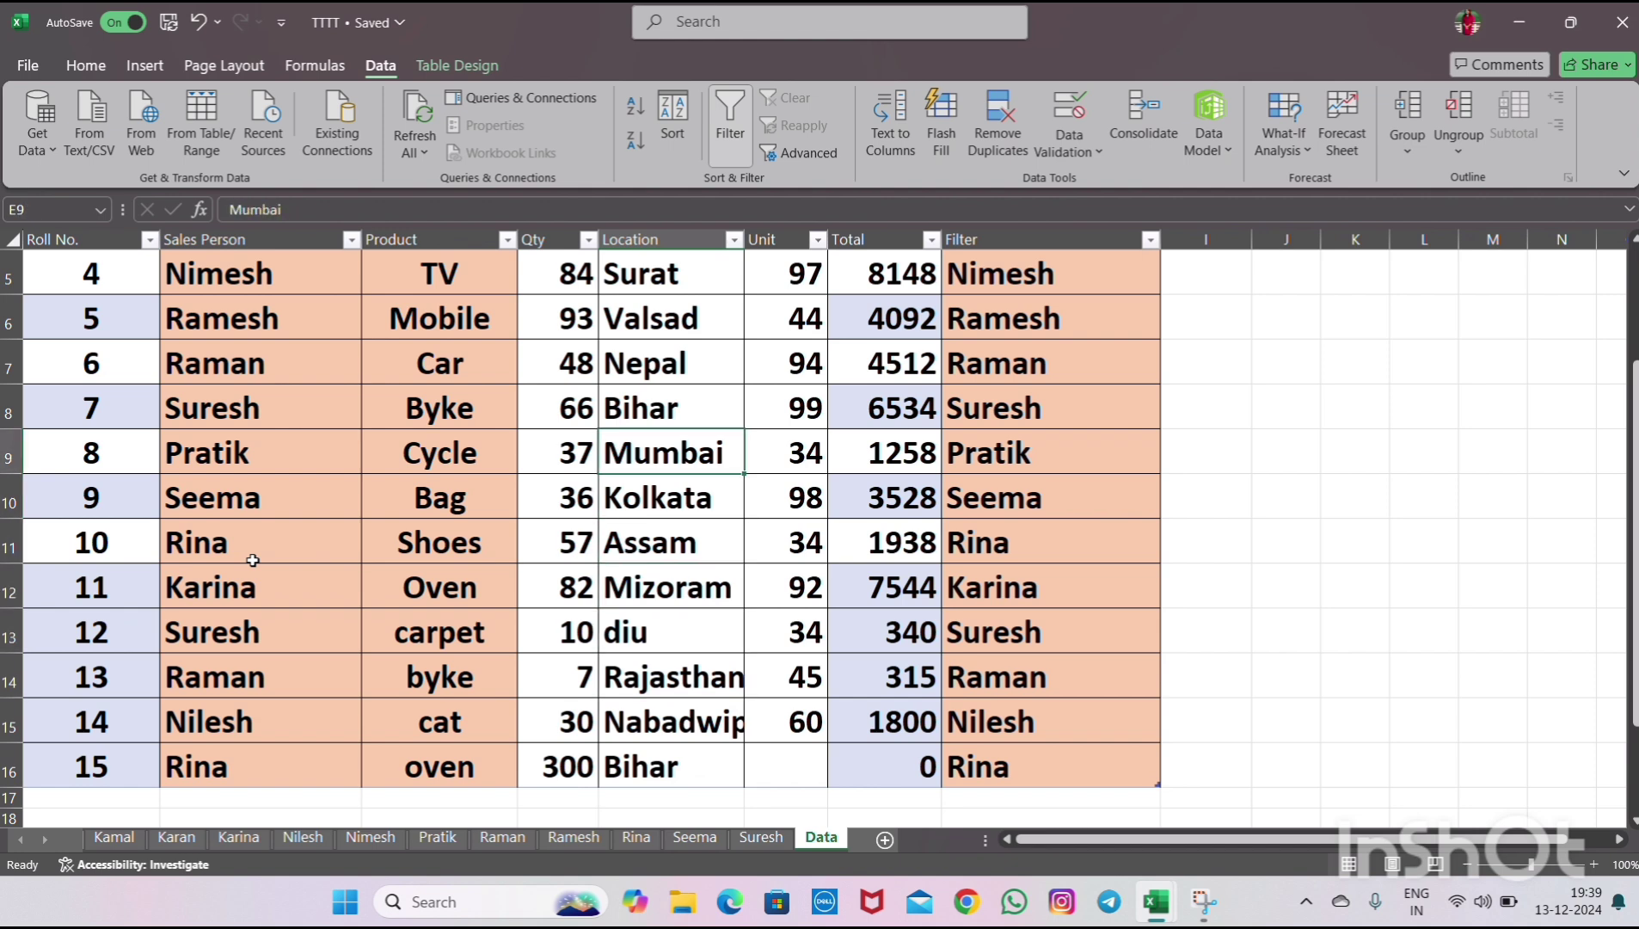
key(Up)
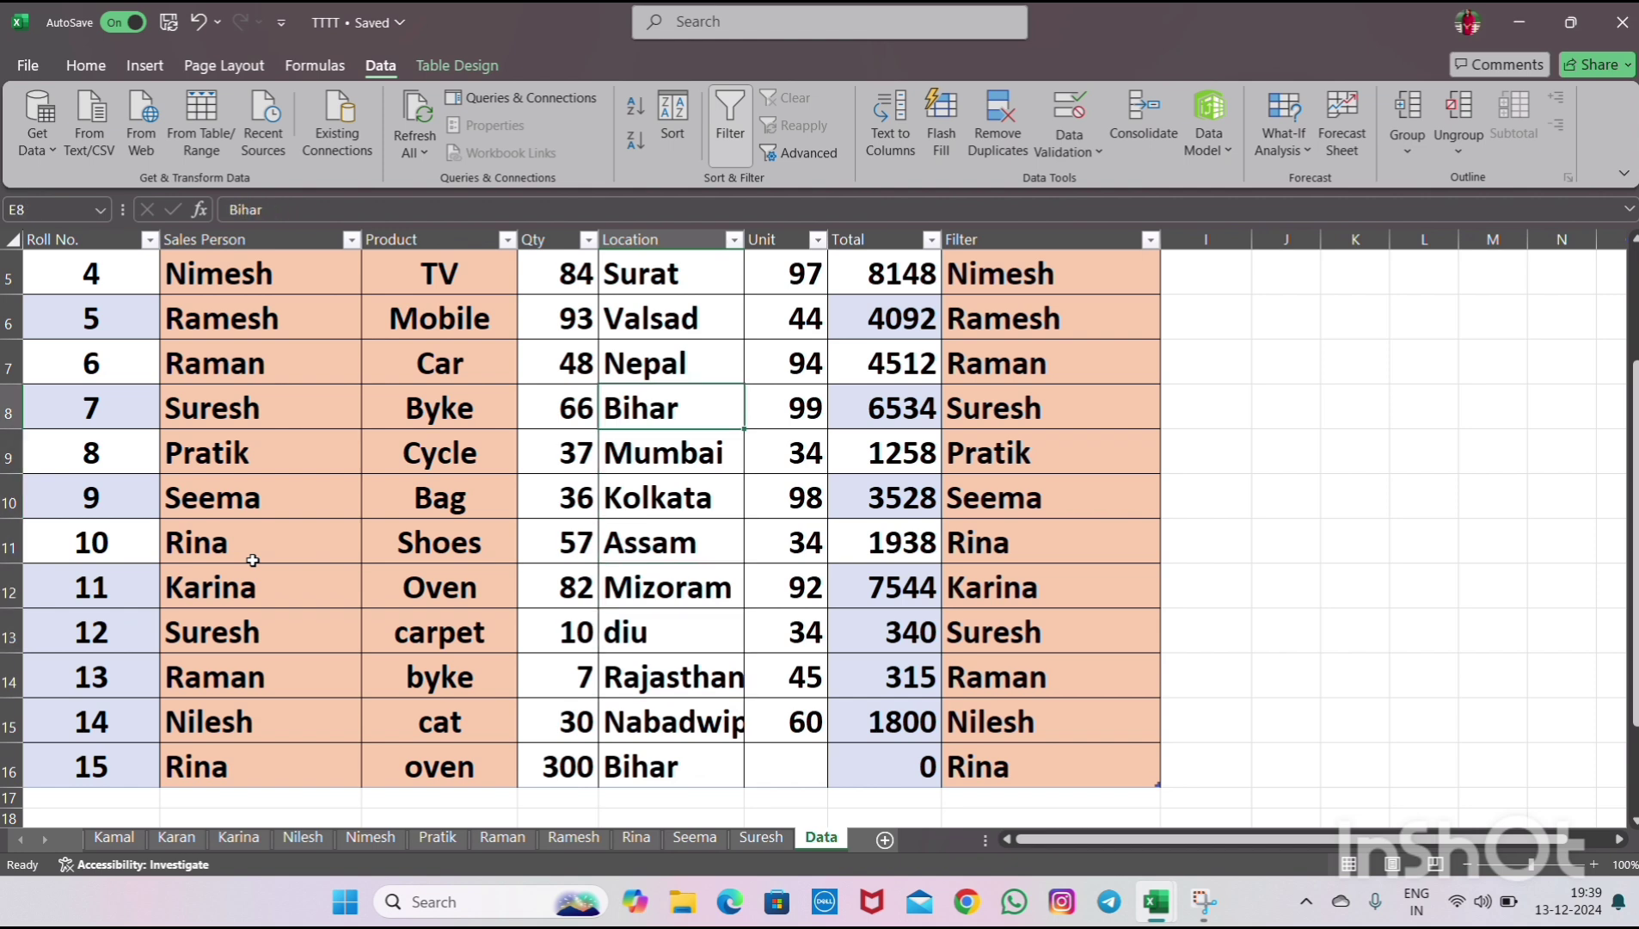
key(Down)
key(Up)
key(Down)
key(Down)
key(Down)
key(Down)
key(Down)
key(Down)
key(Down)
key(Down)
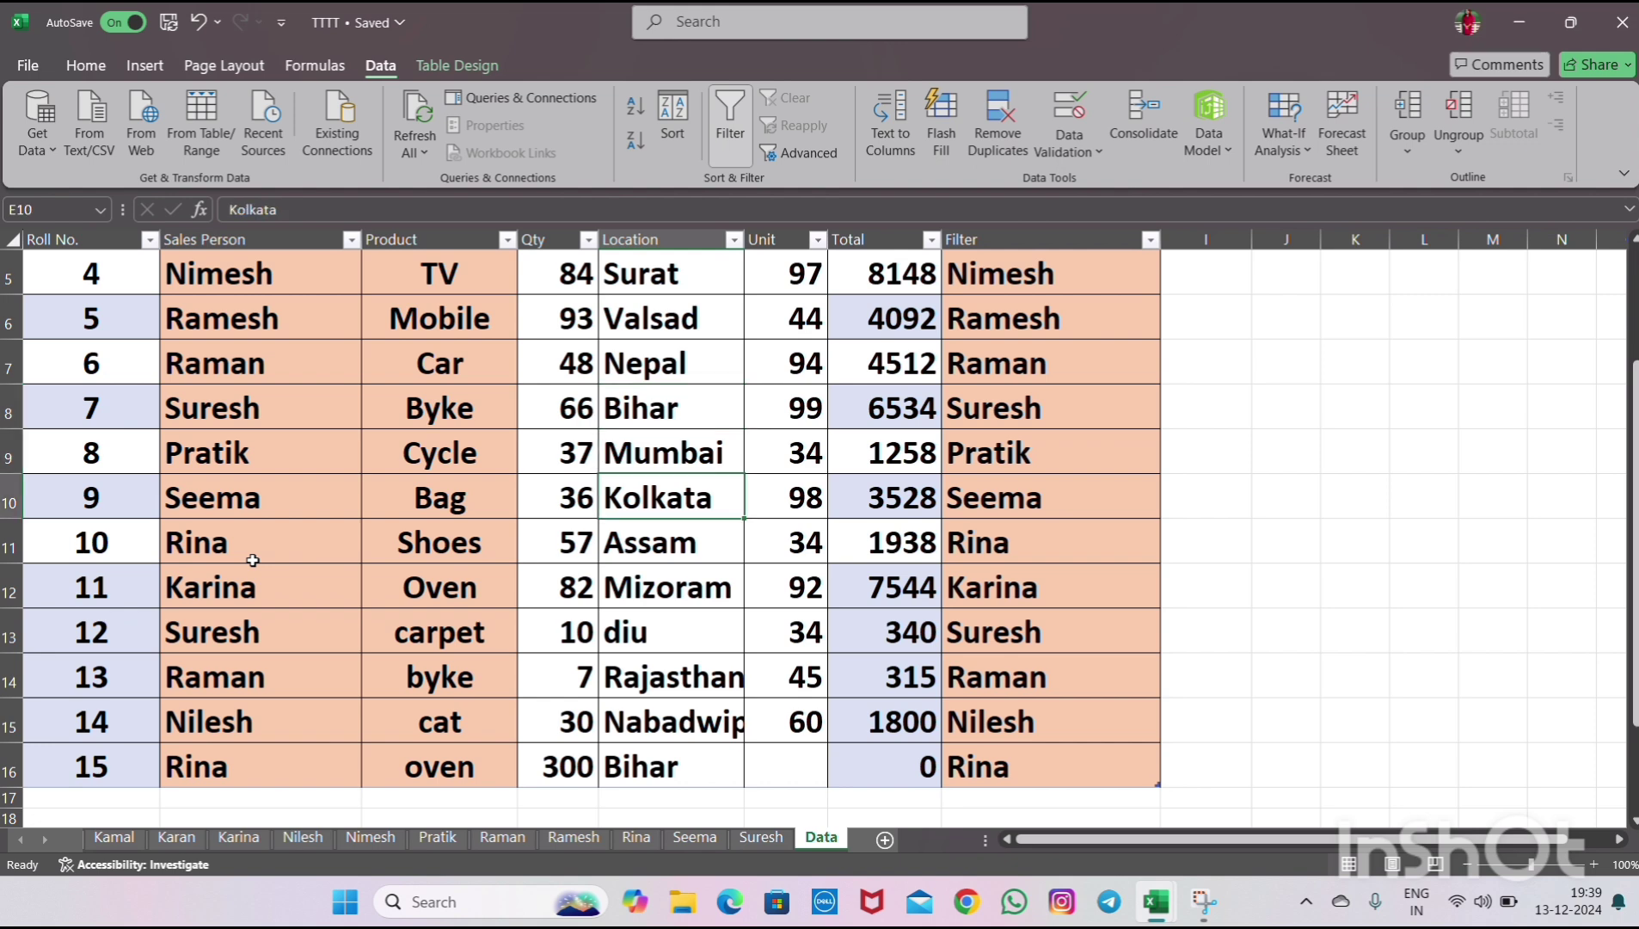
- Enter a Unit value of 50 for the new row
key(Right)
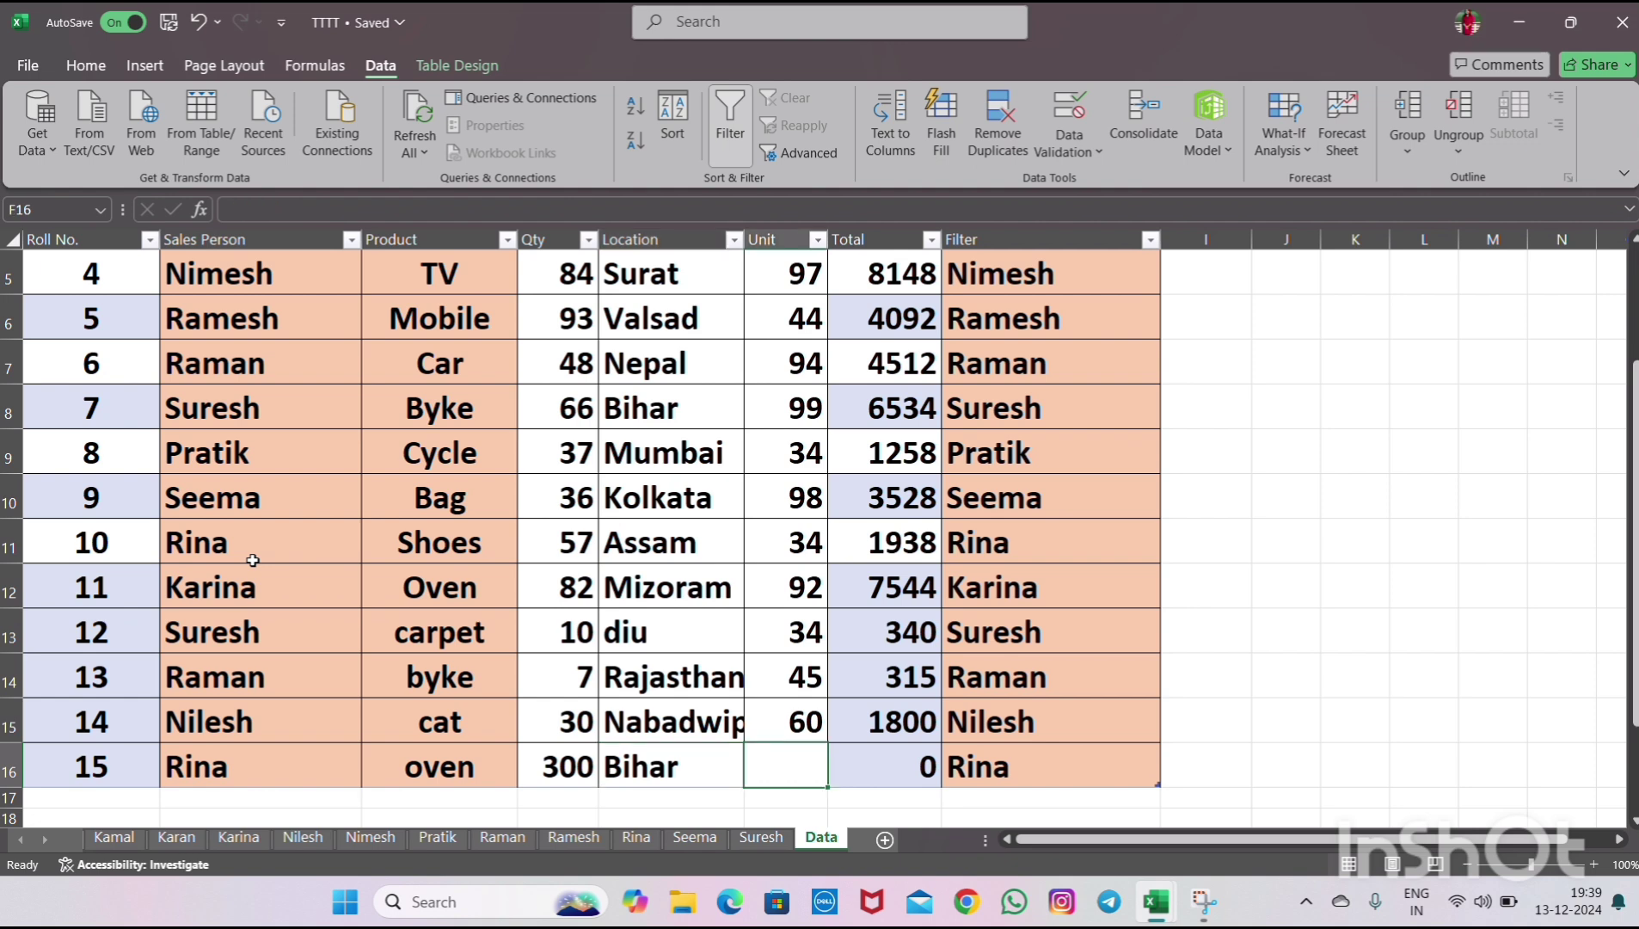
text(50)
key(Right)
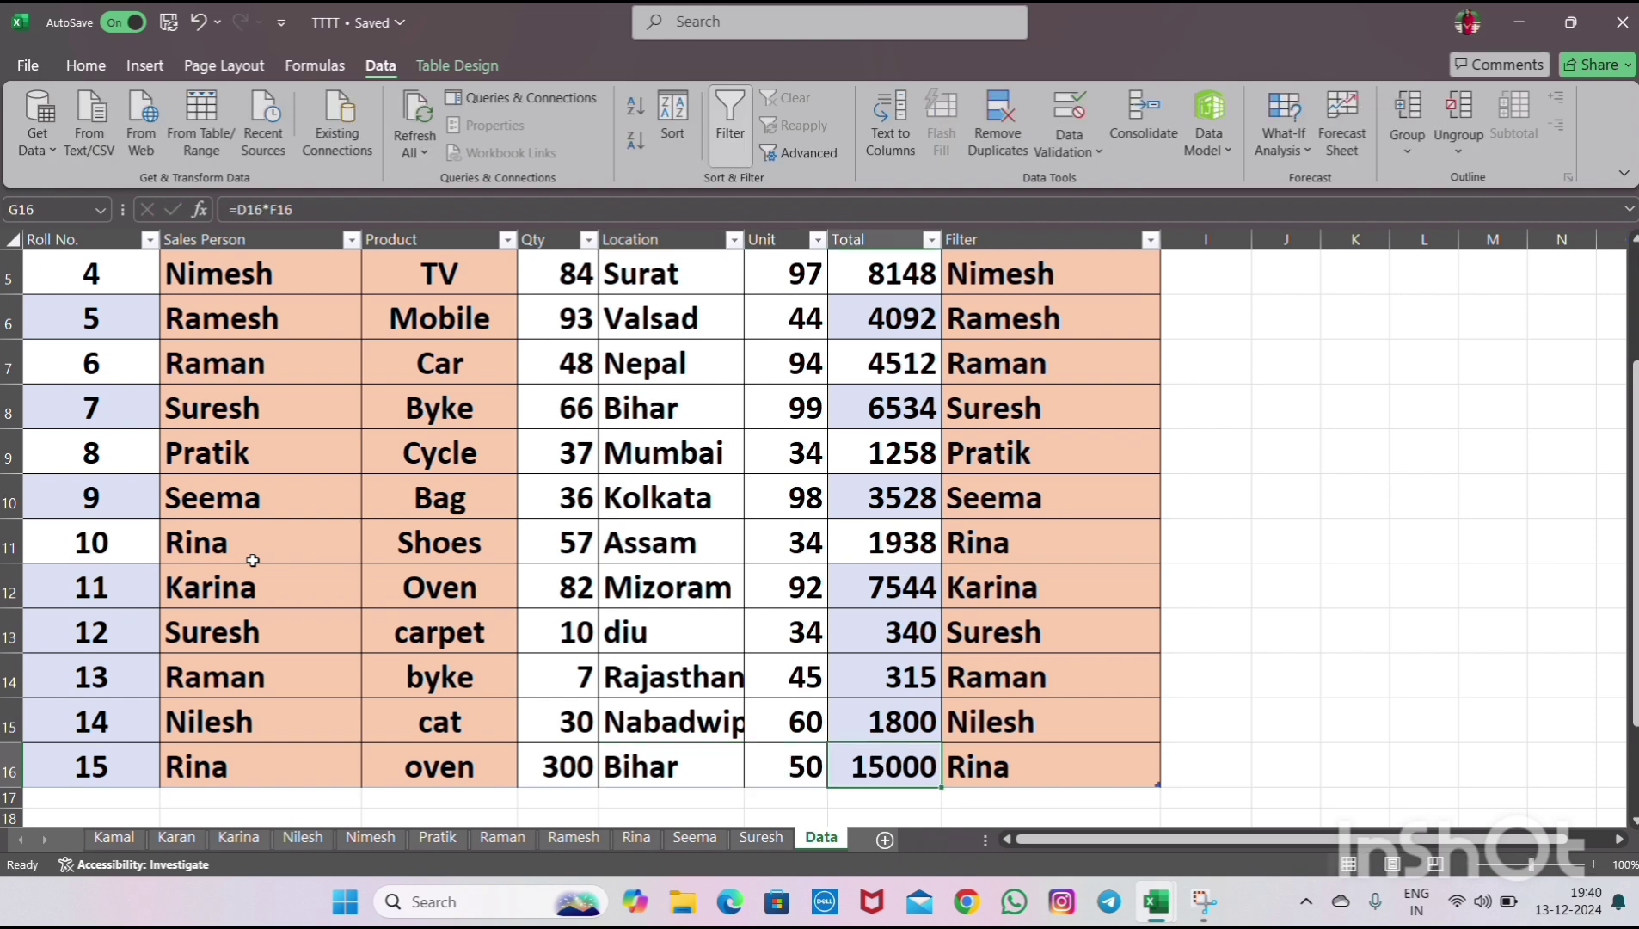
key(Left)
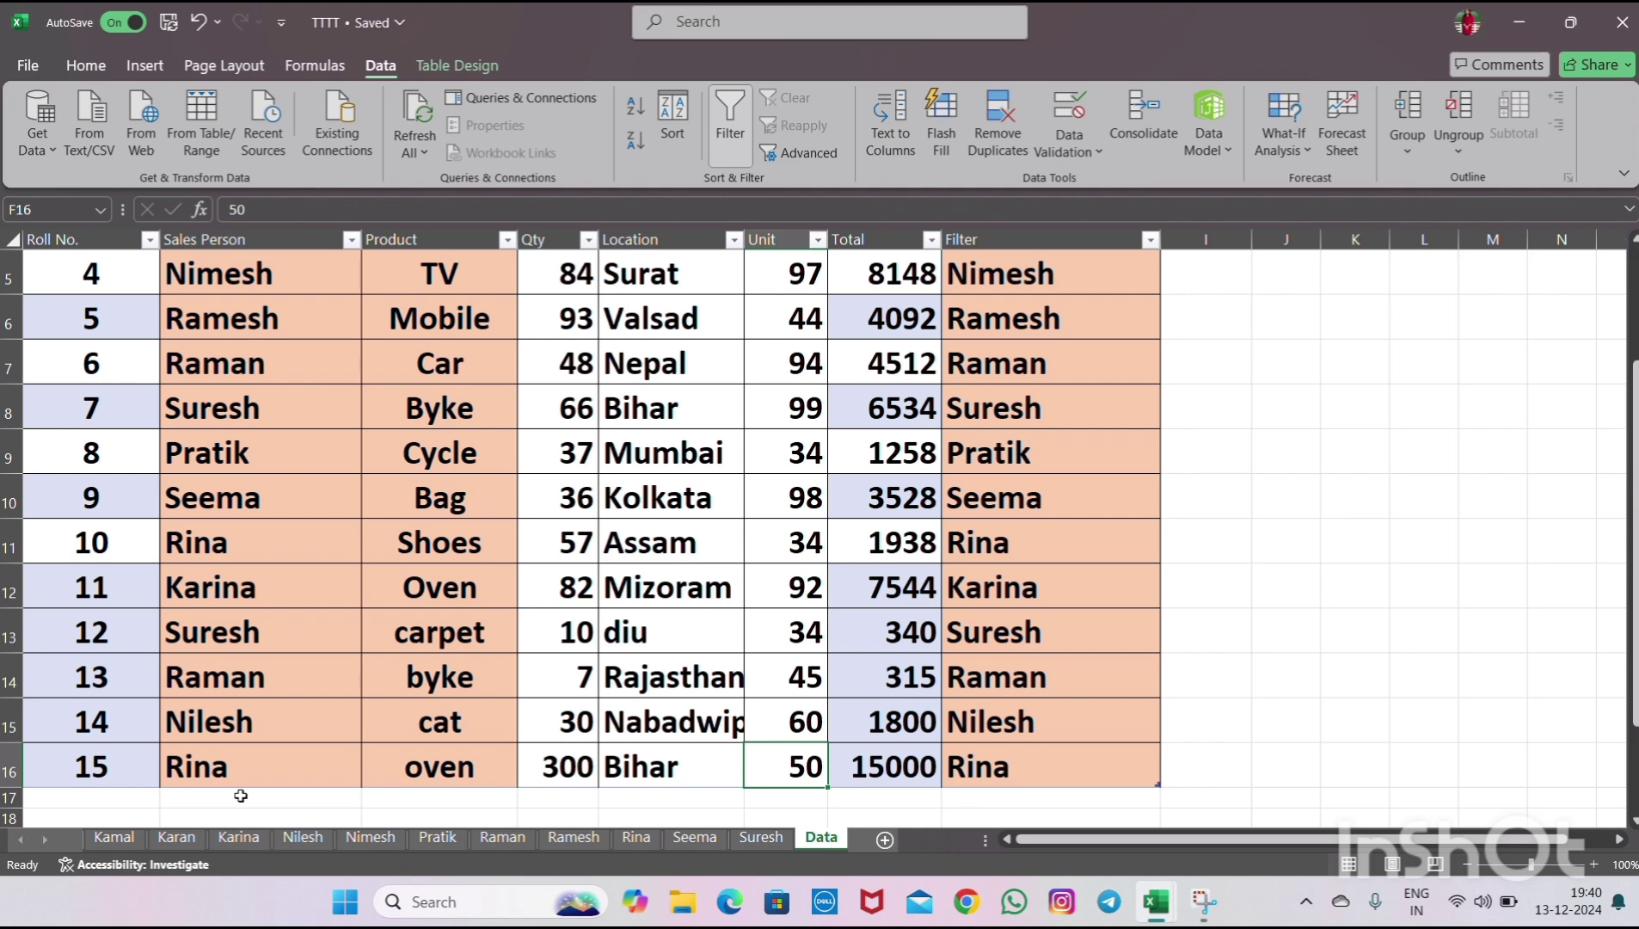
- Refresh all PivotTables from the Rina report sheet and review the Rina, Kamal and Karan reports
click(636, 837)
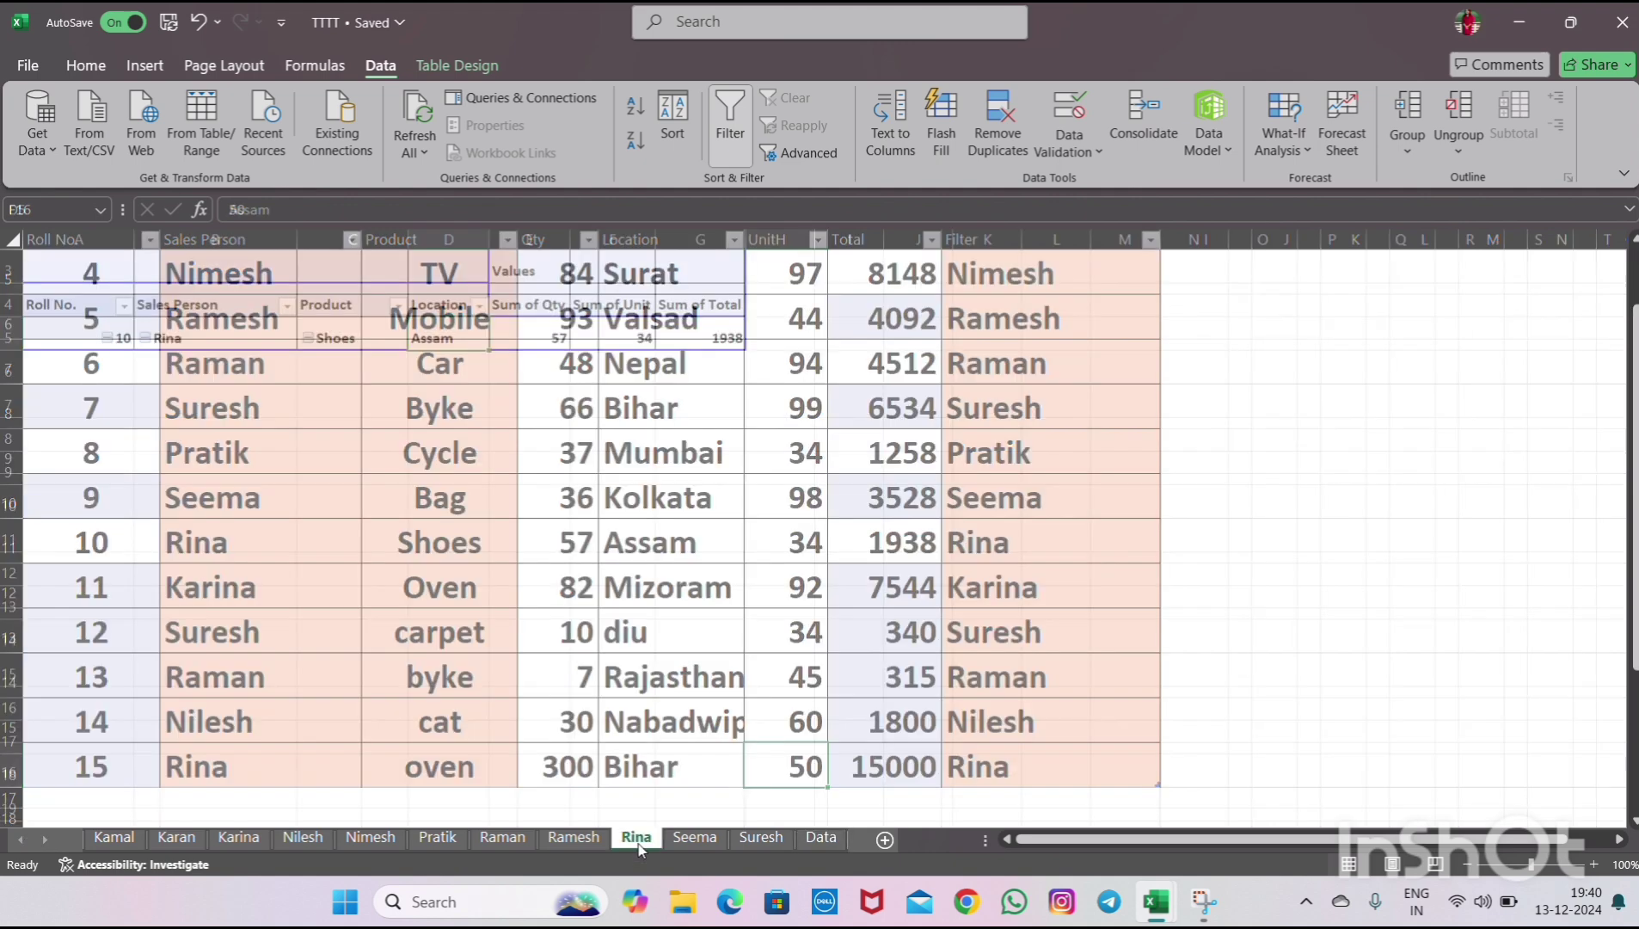
click(424, 120)
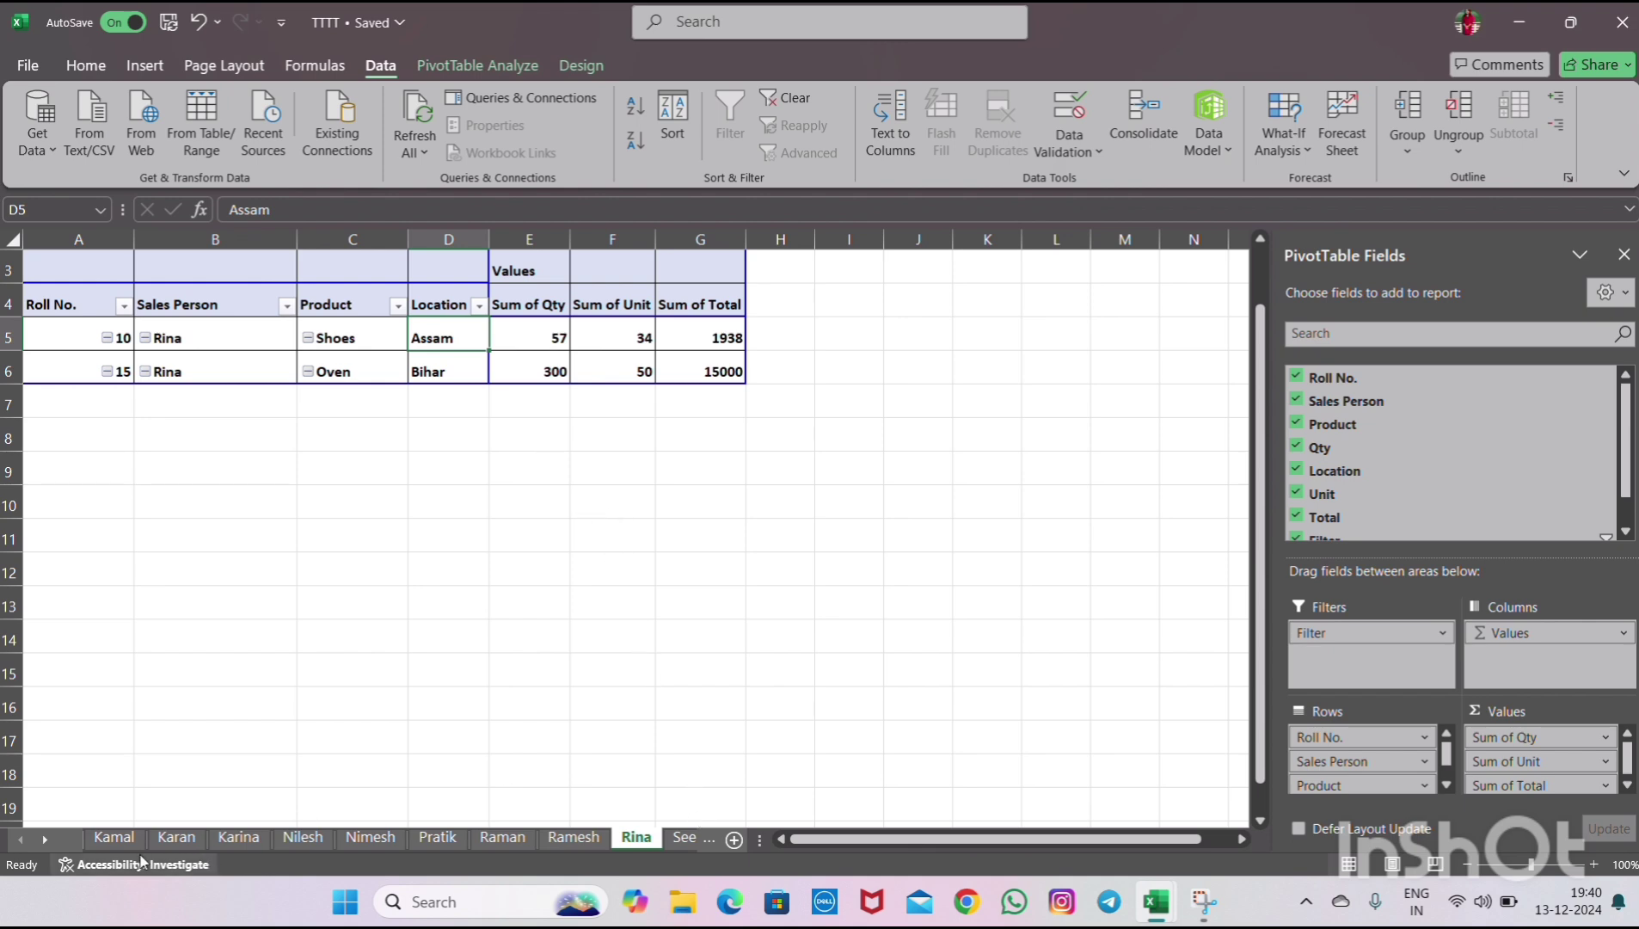
click(116, 837)
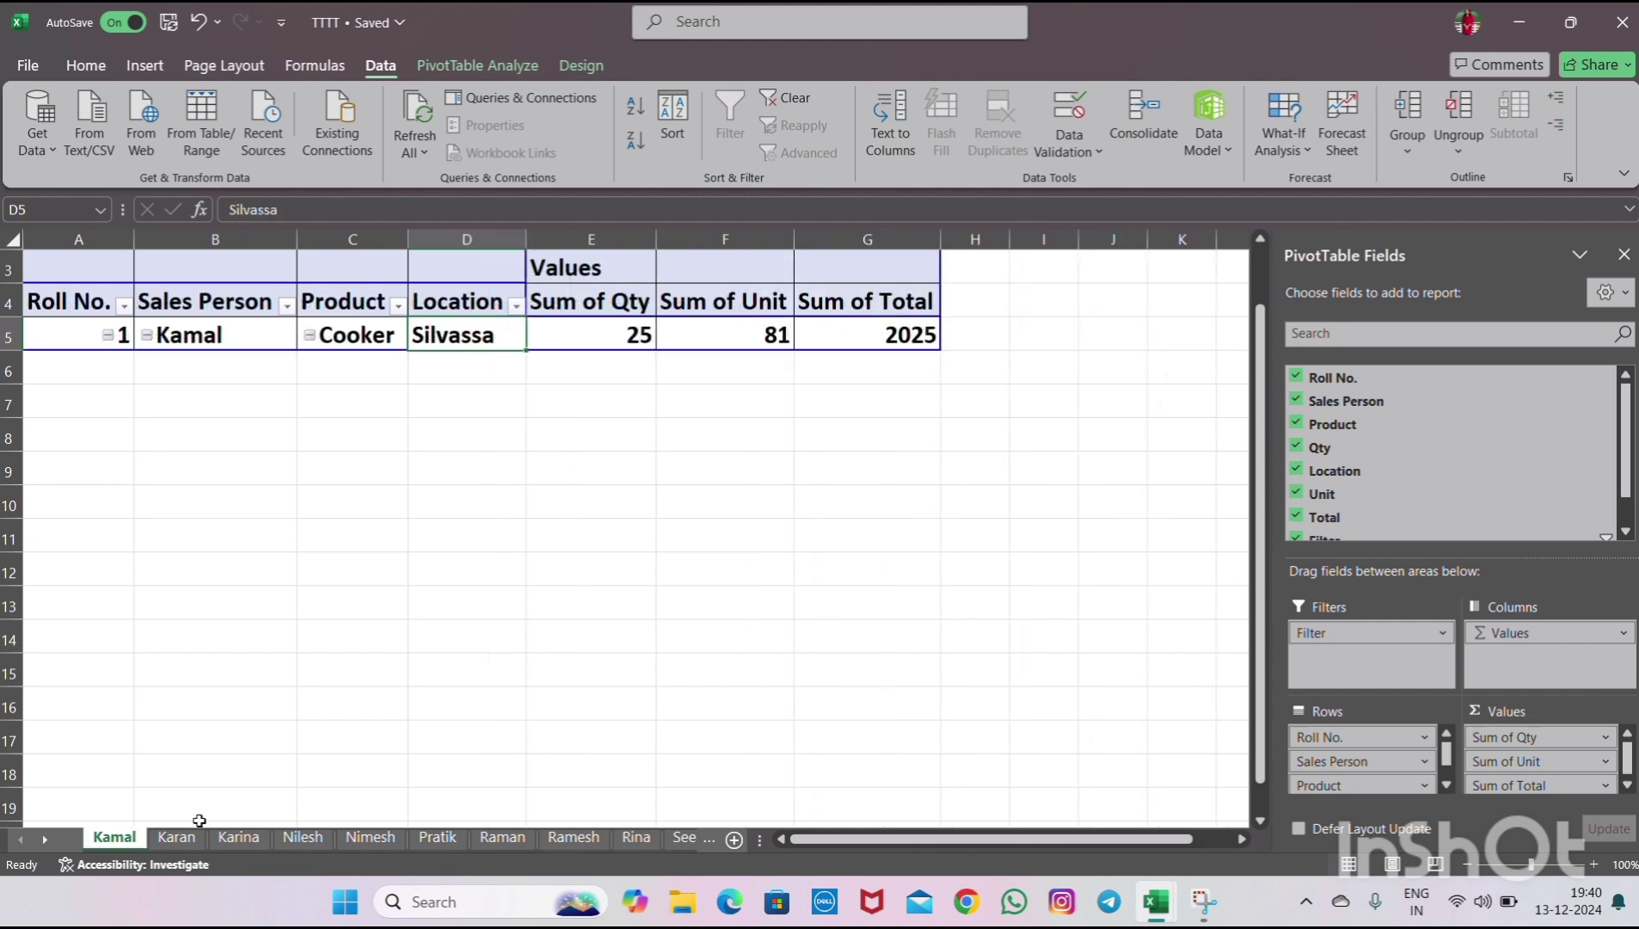
click(202, 836)
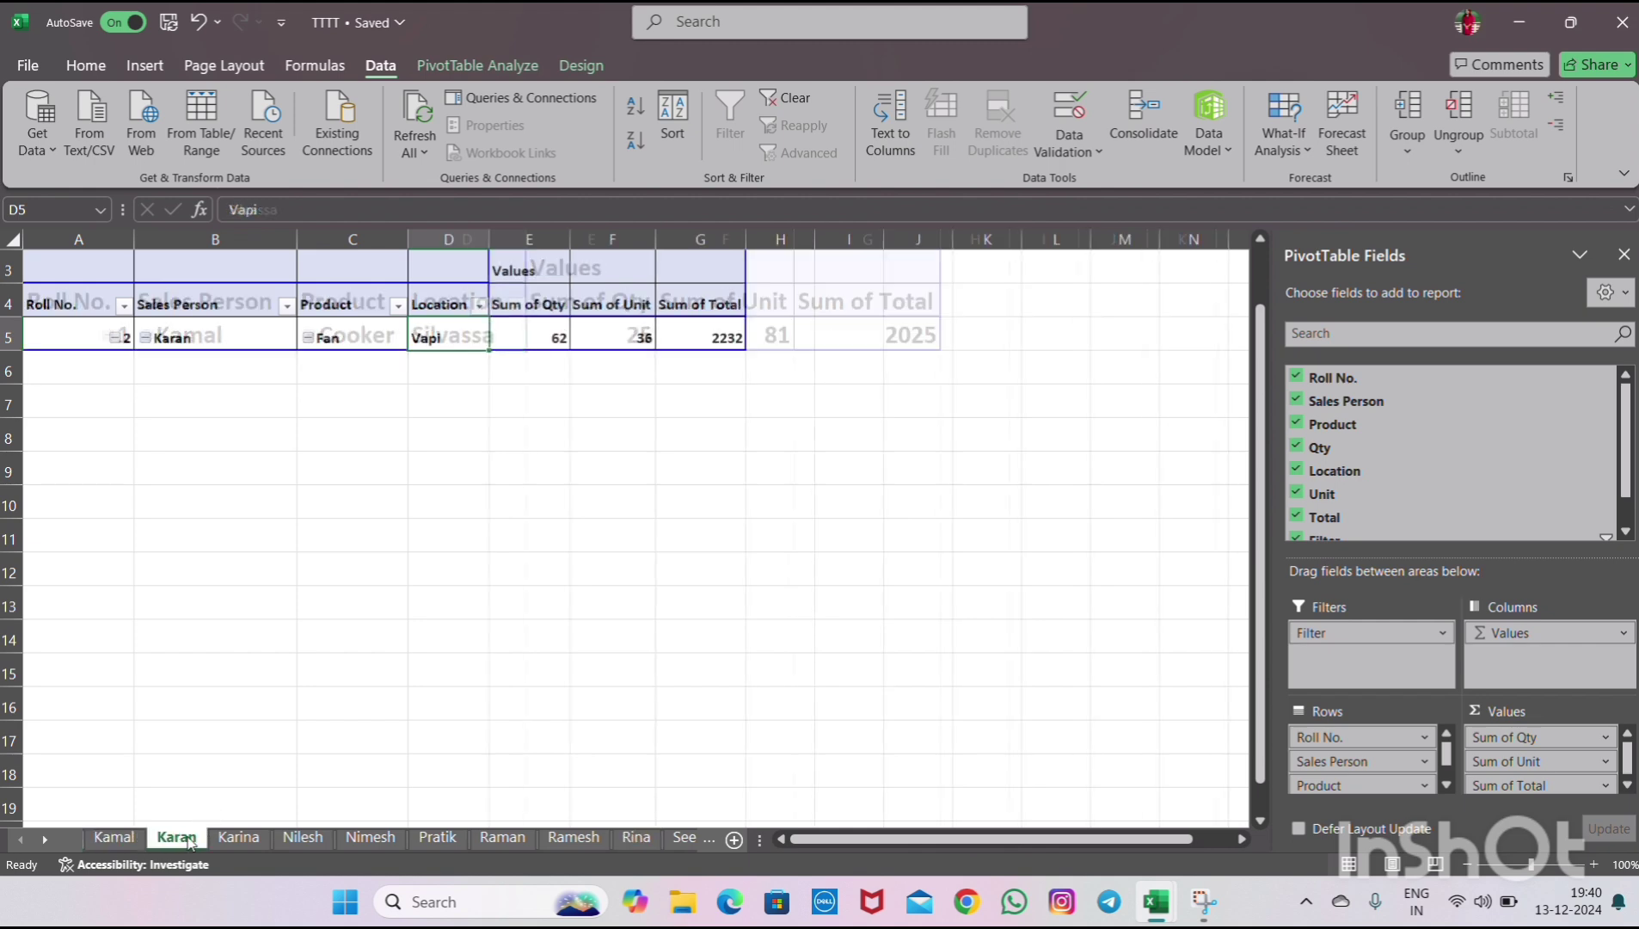
click(635, 839)
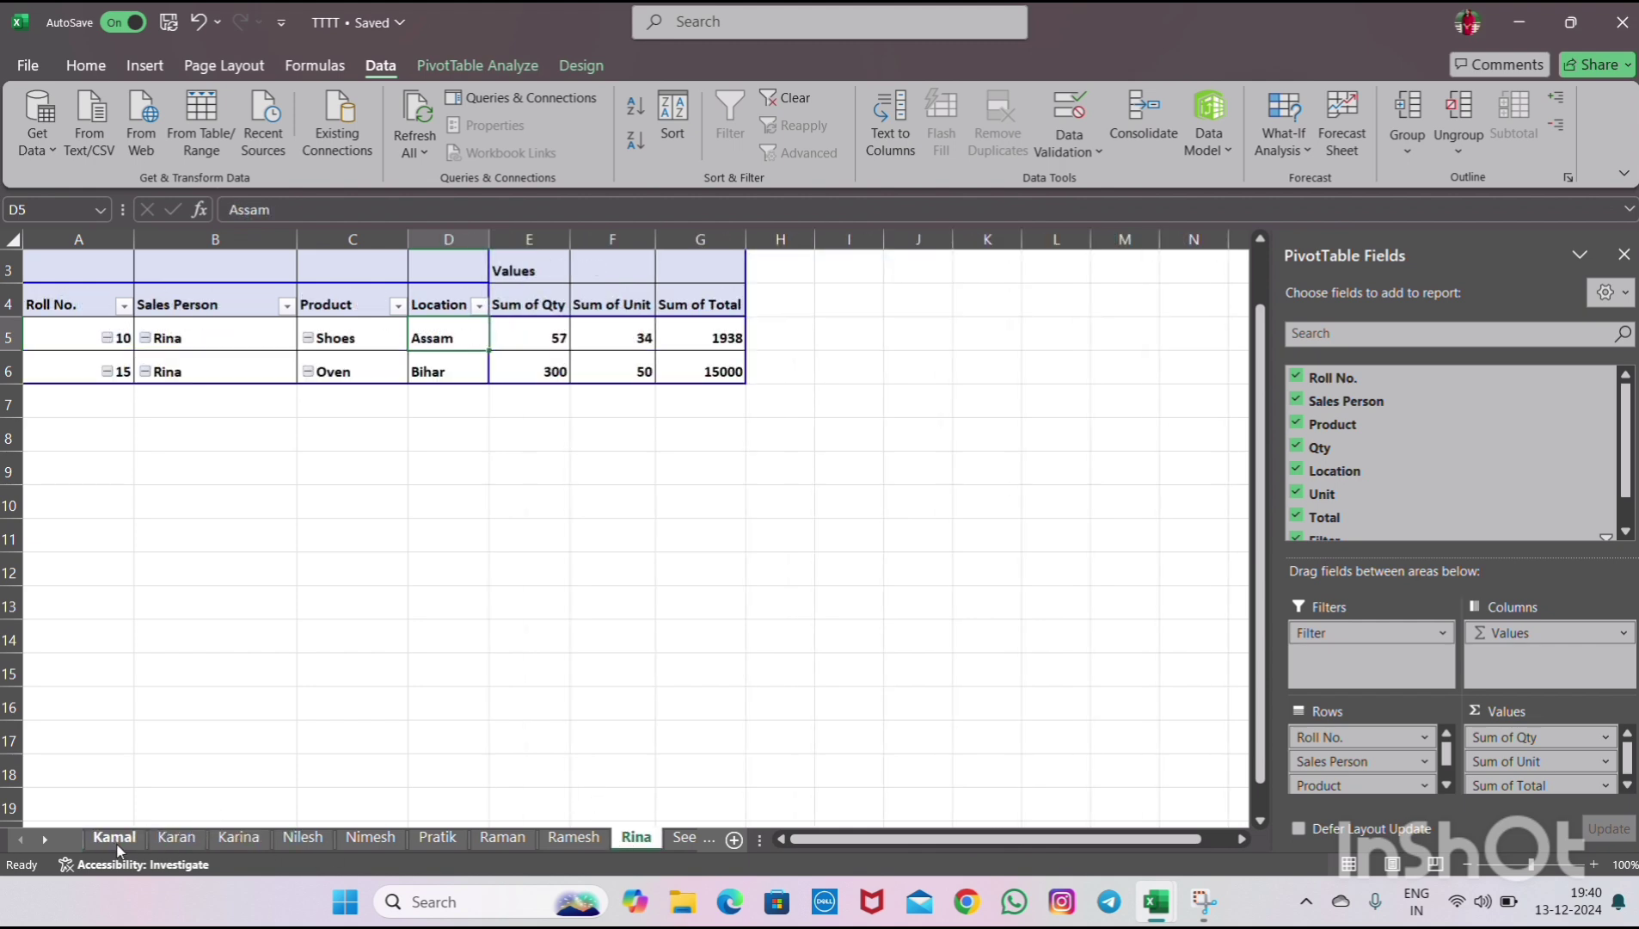
click(93, 839)
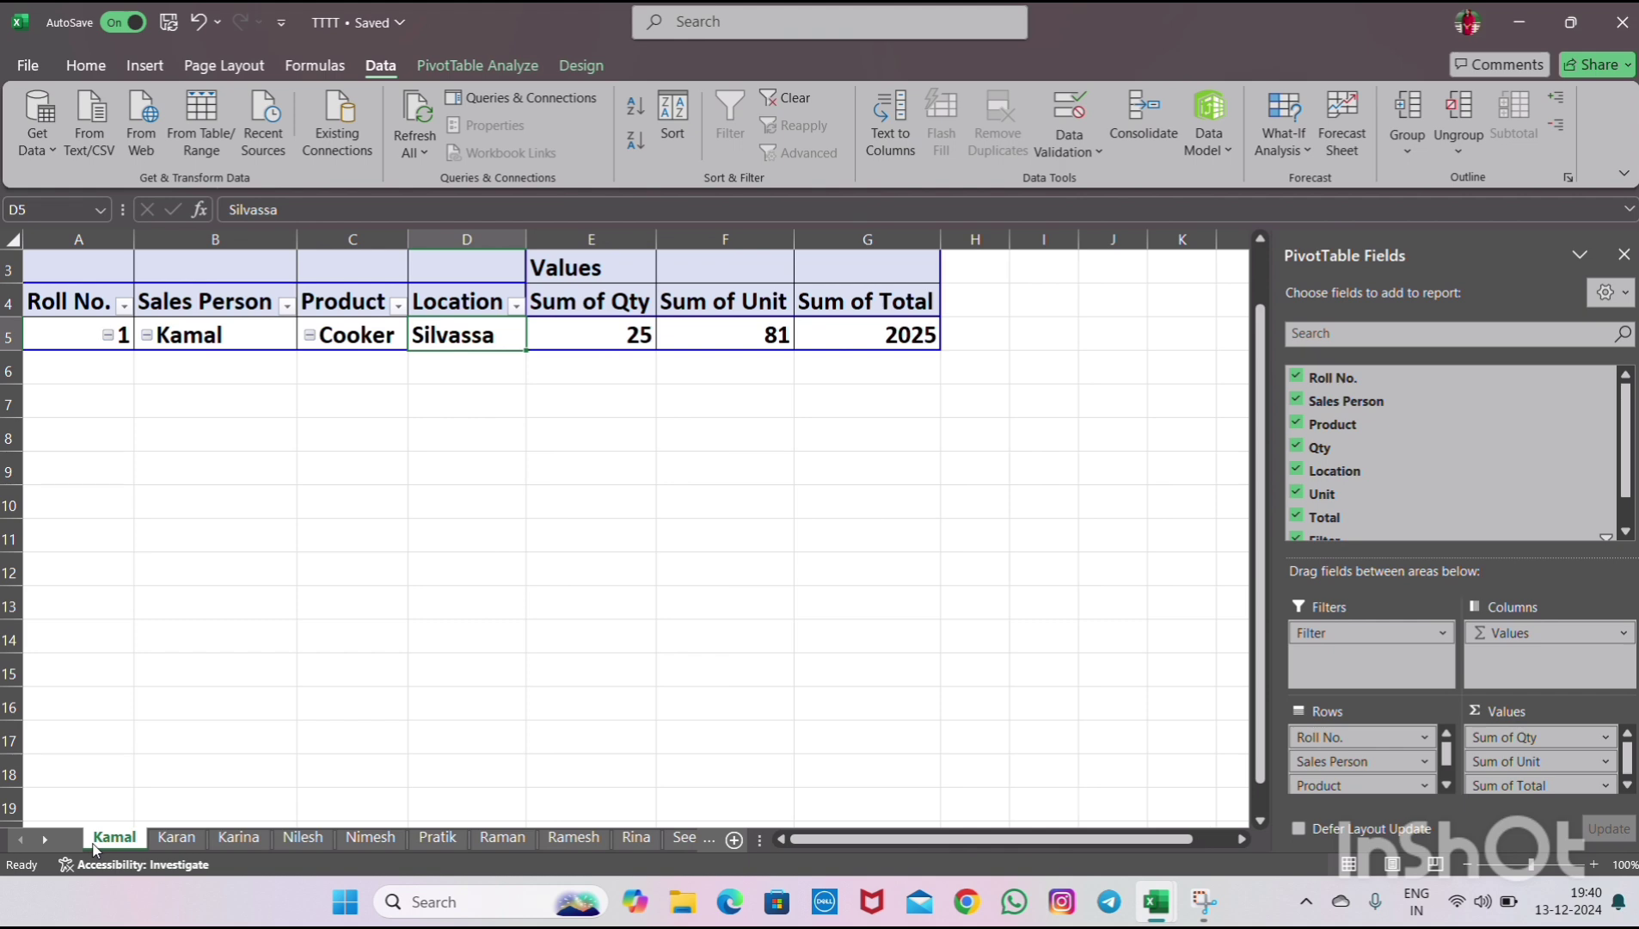
click(181, 838)
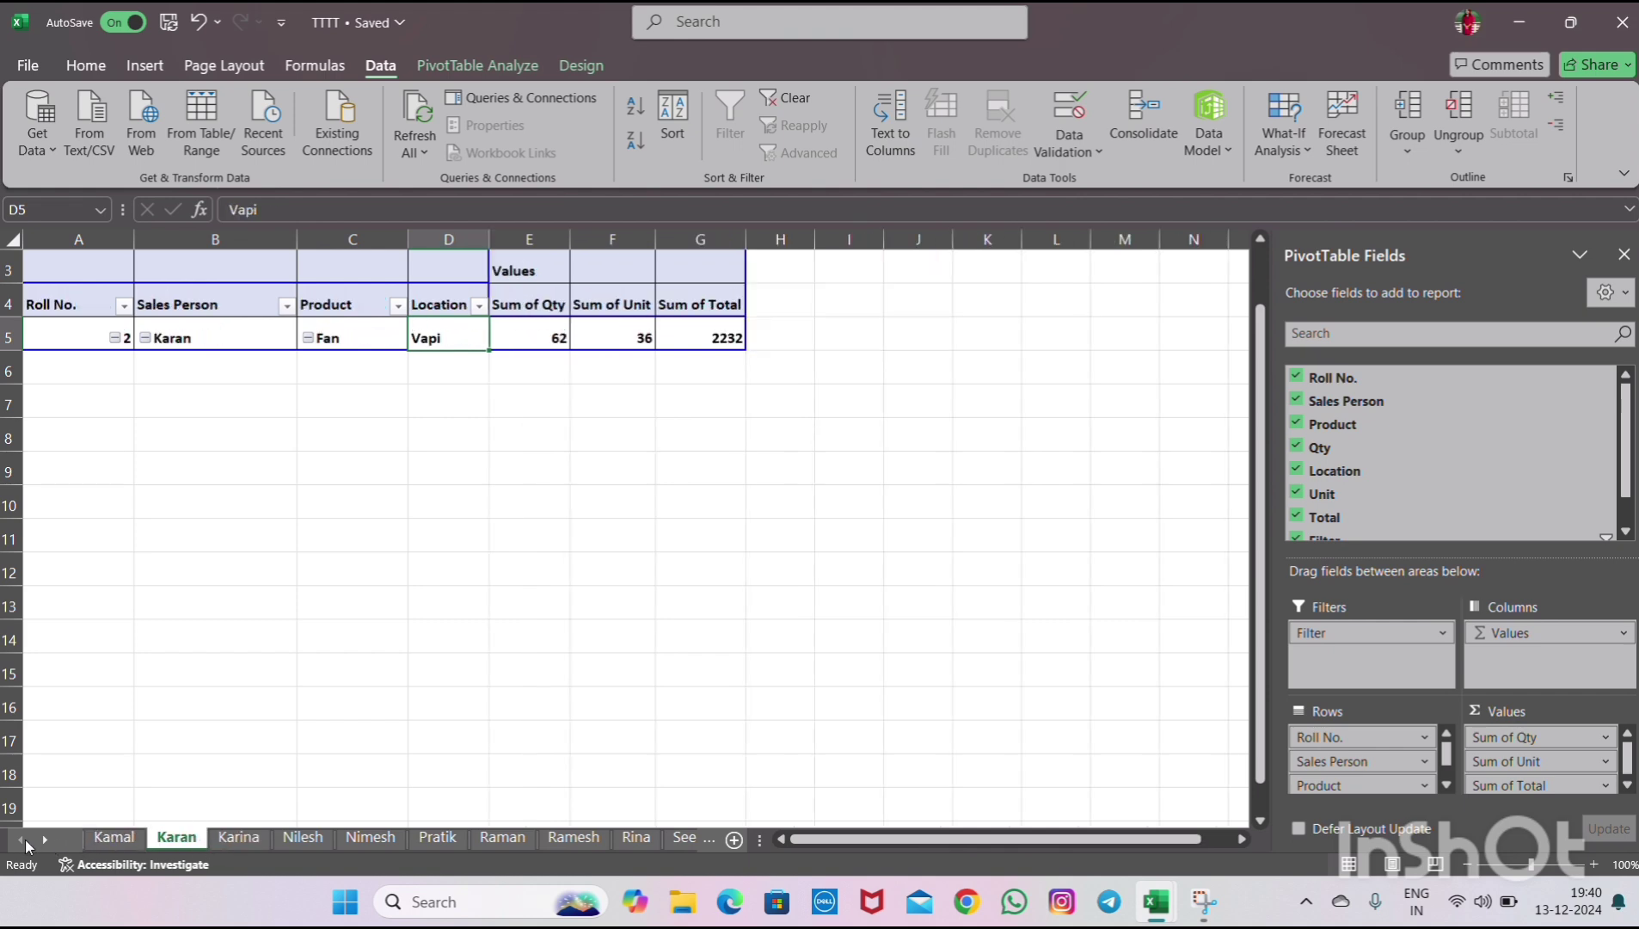
click(97, 839)
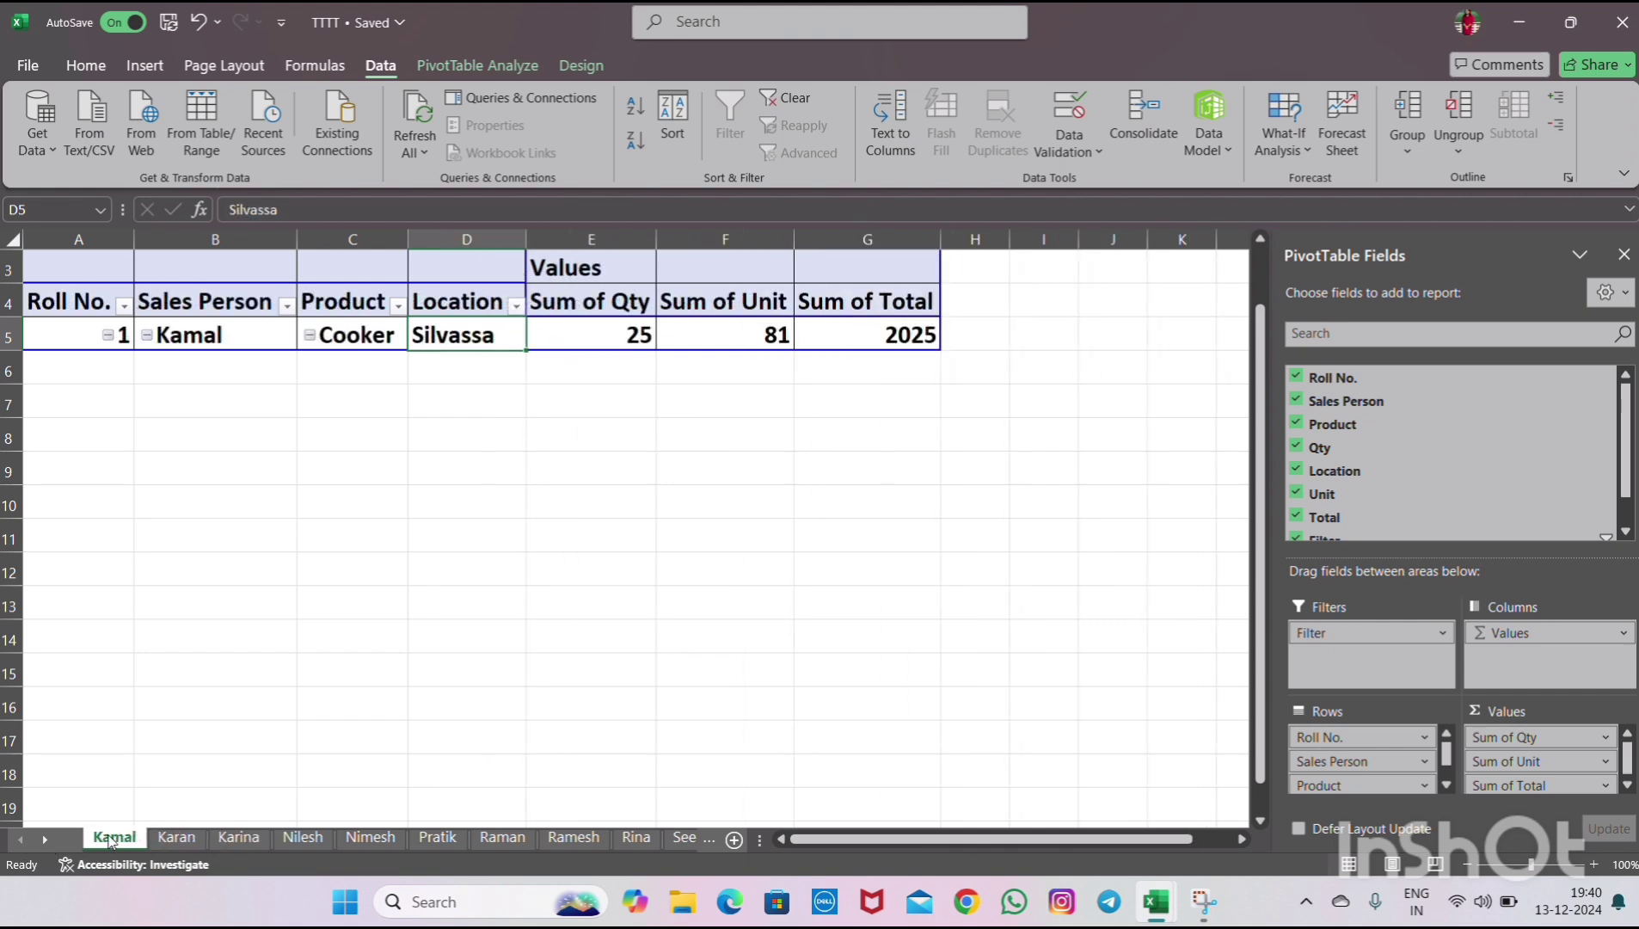
- Group the report sheets from Kamal through Suresh together so they can be formatted at once
ctrl+click(191, 840)
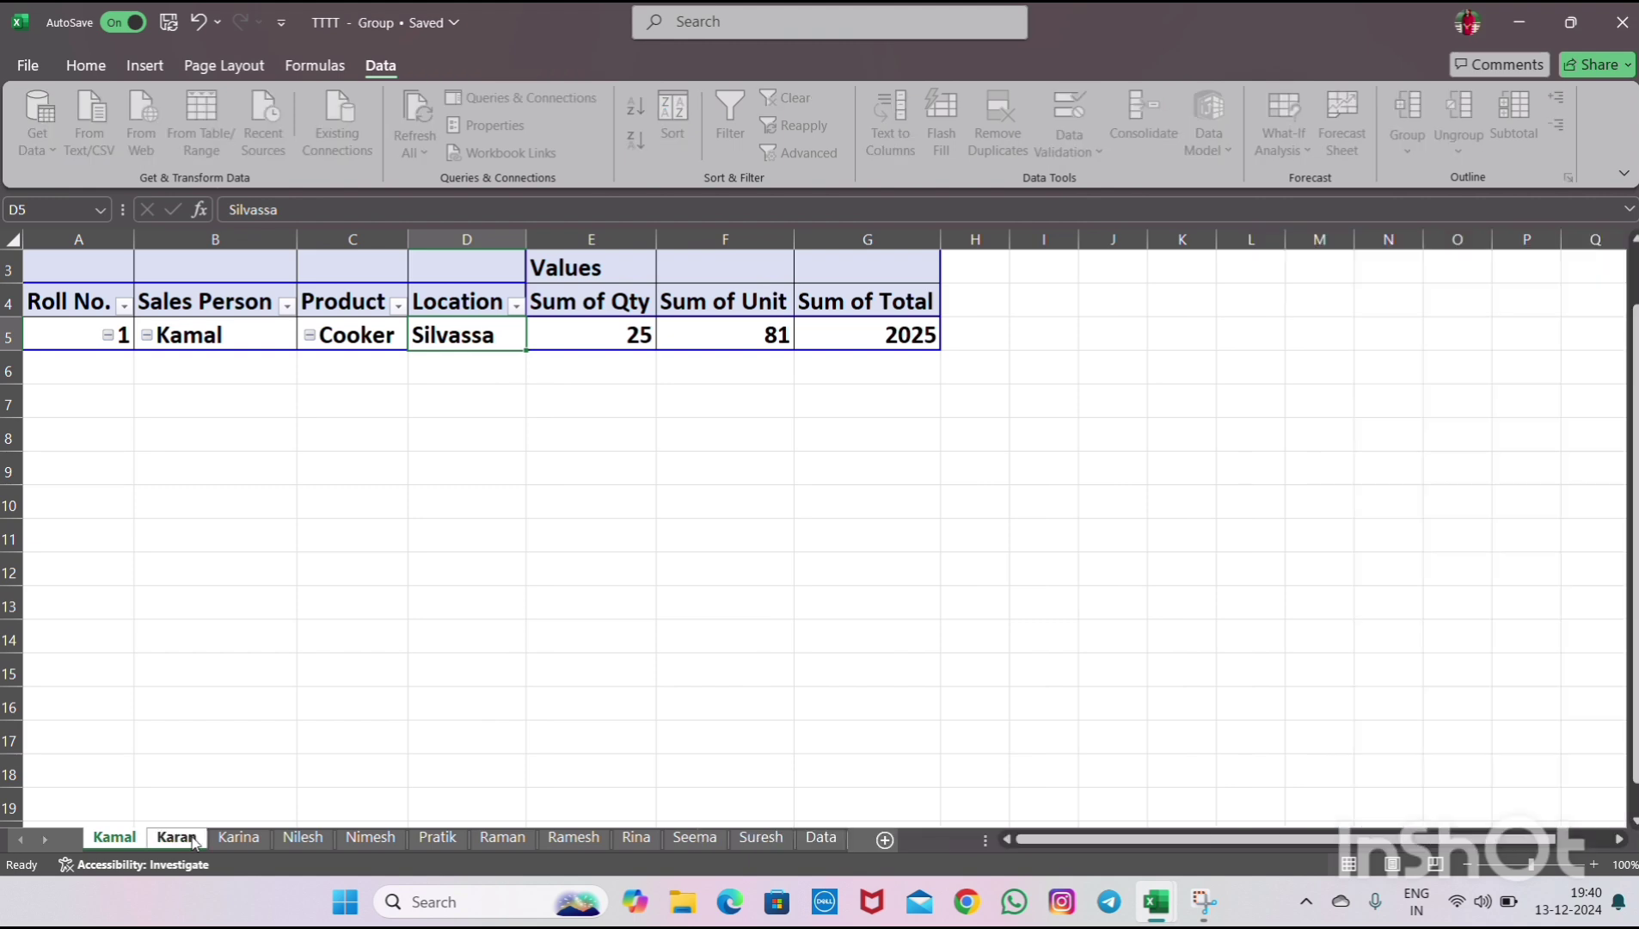
ctrl+click(238, 838)
ctrl+click(290, 838)
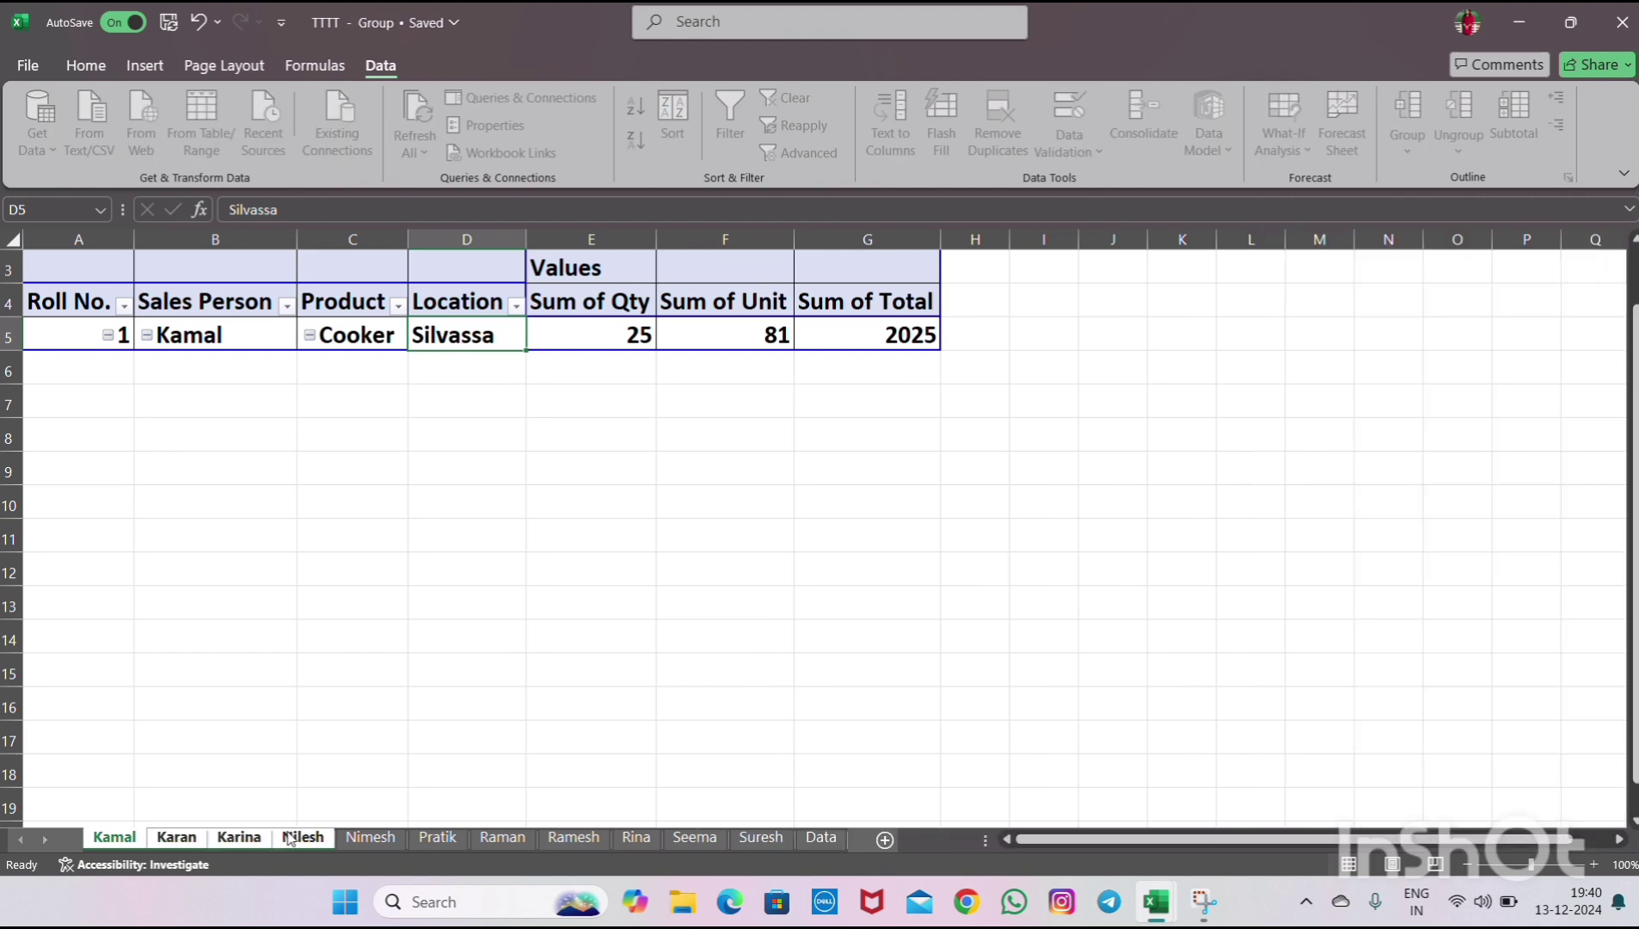
ctrl+click(370, 839)
ctrl+click(429, 838)
ctrl+click(502, 838)
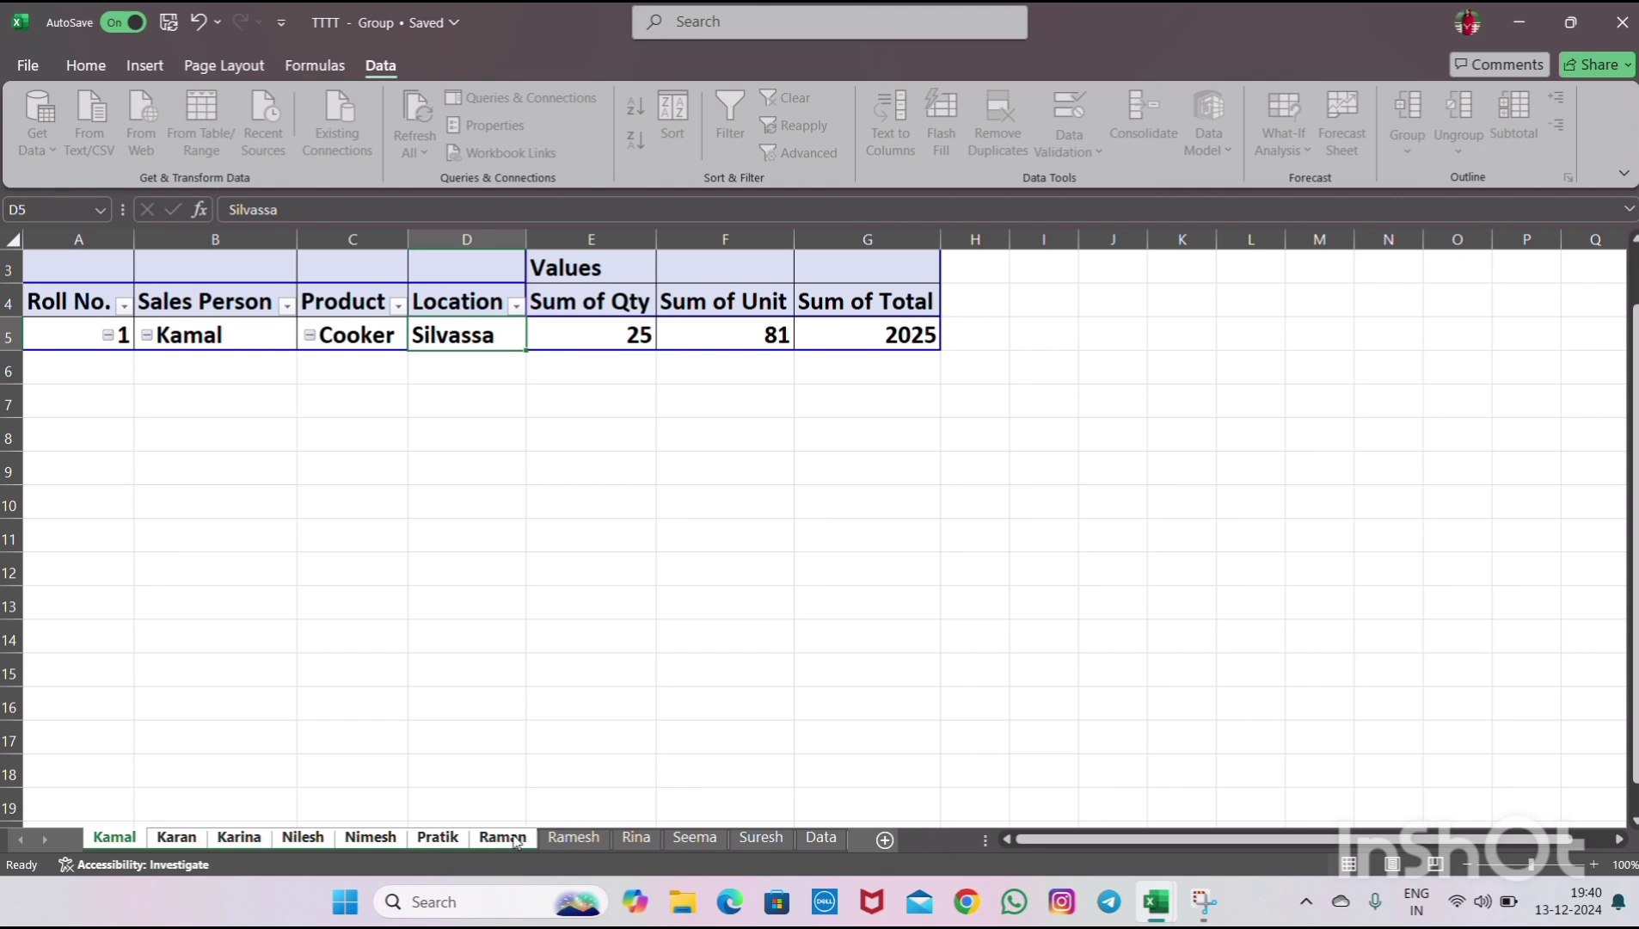
ctrl+click(577, 838)
ctrl+click(636, 838)
ctrl+click(688, 841)
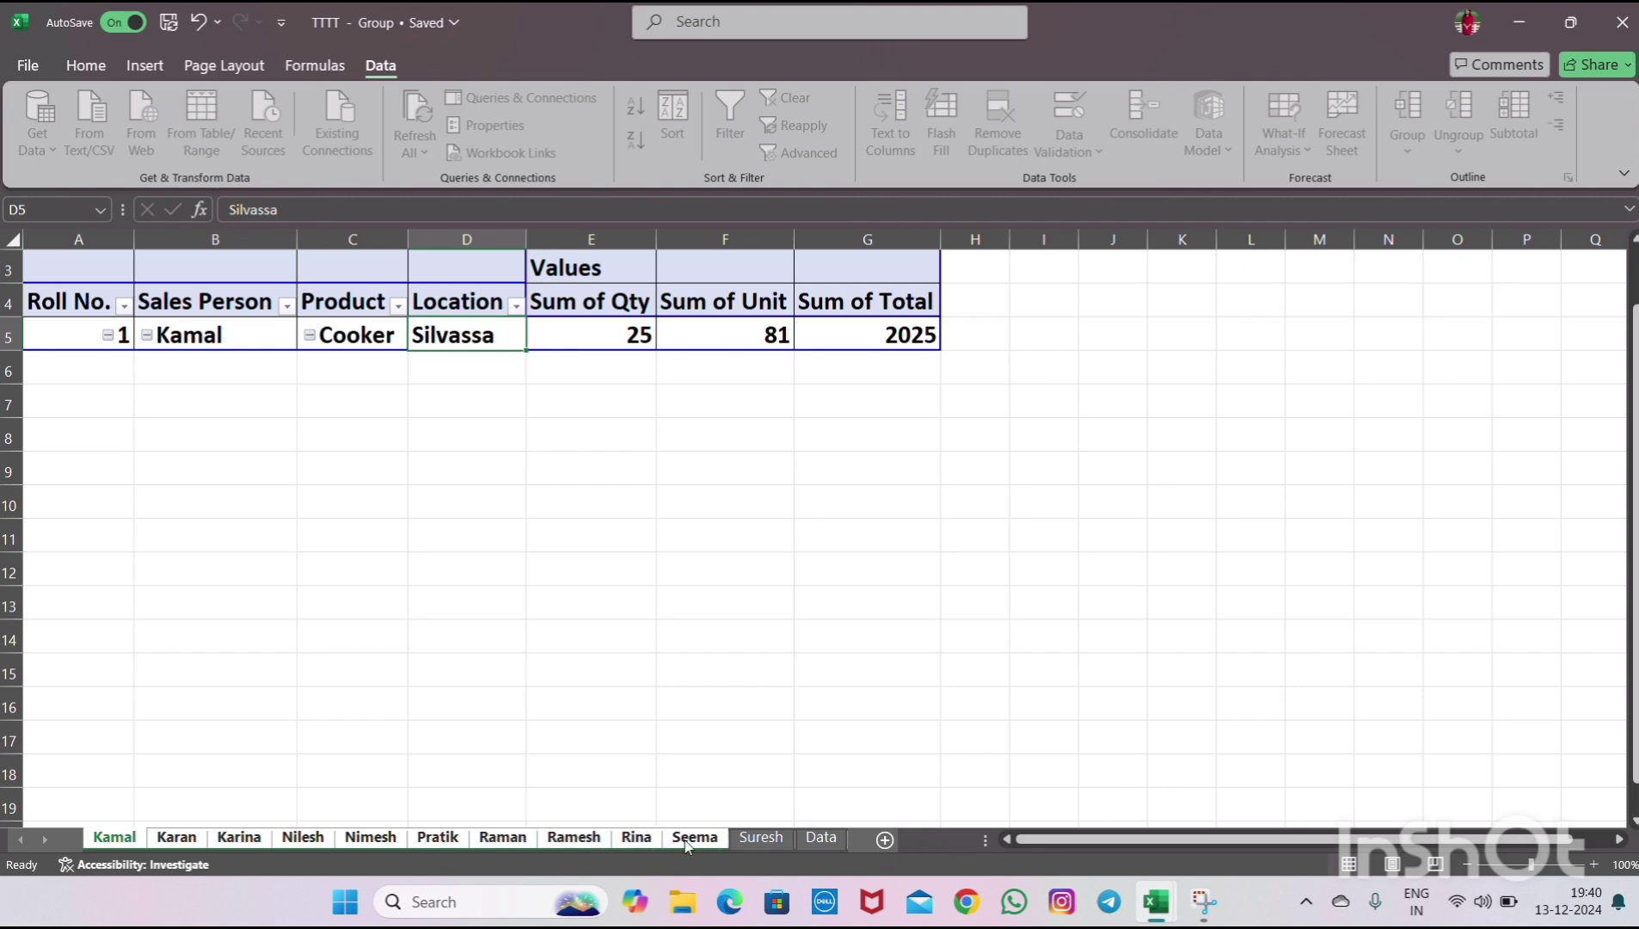
ctrl+click(761, 838)
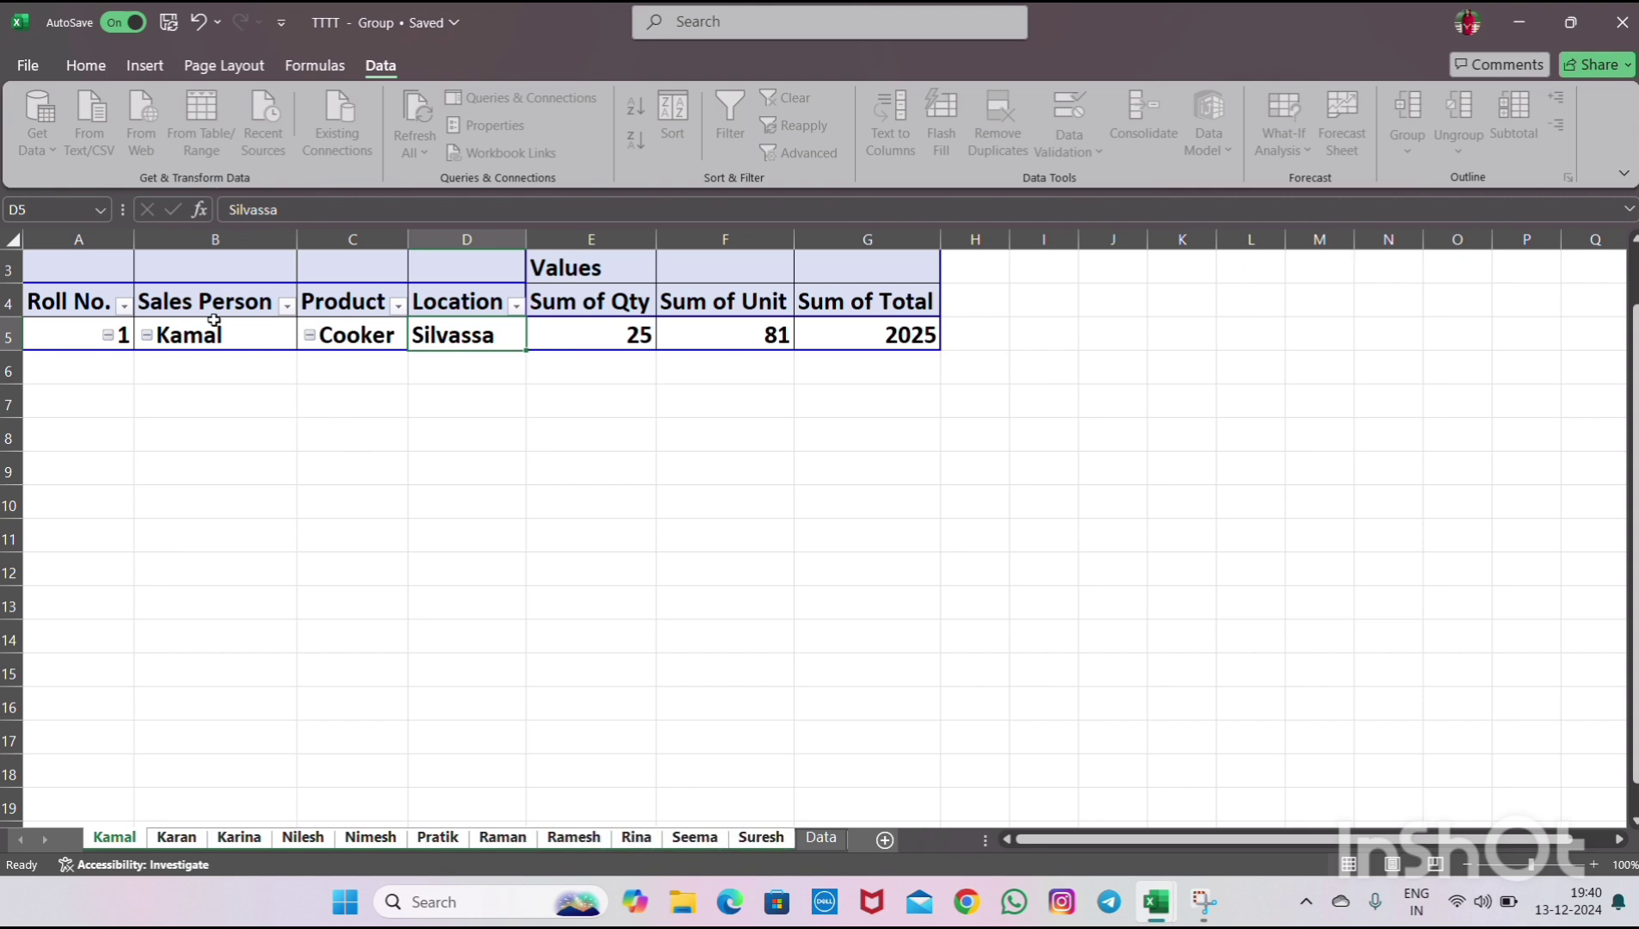
click(86, 65)
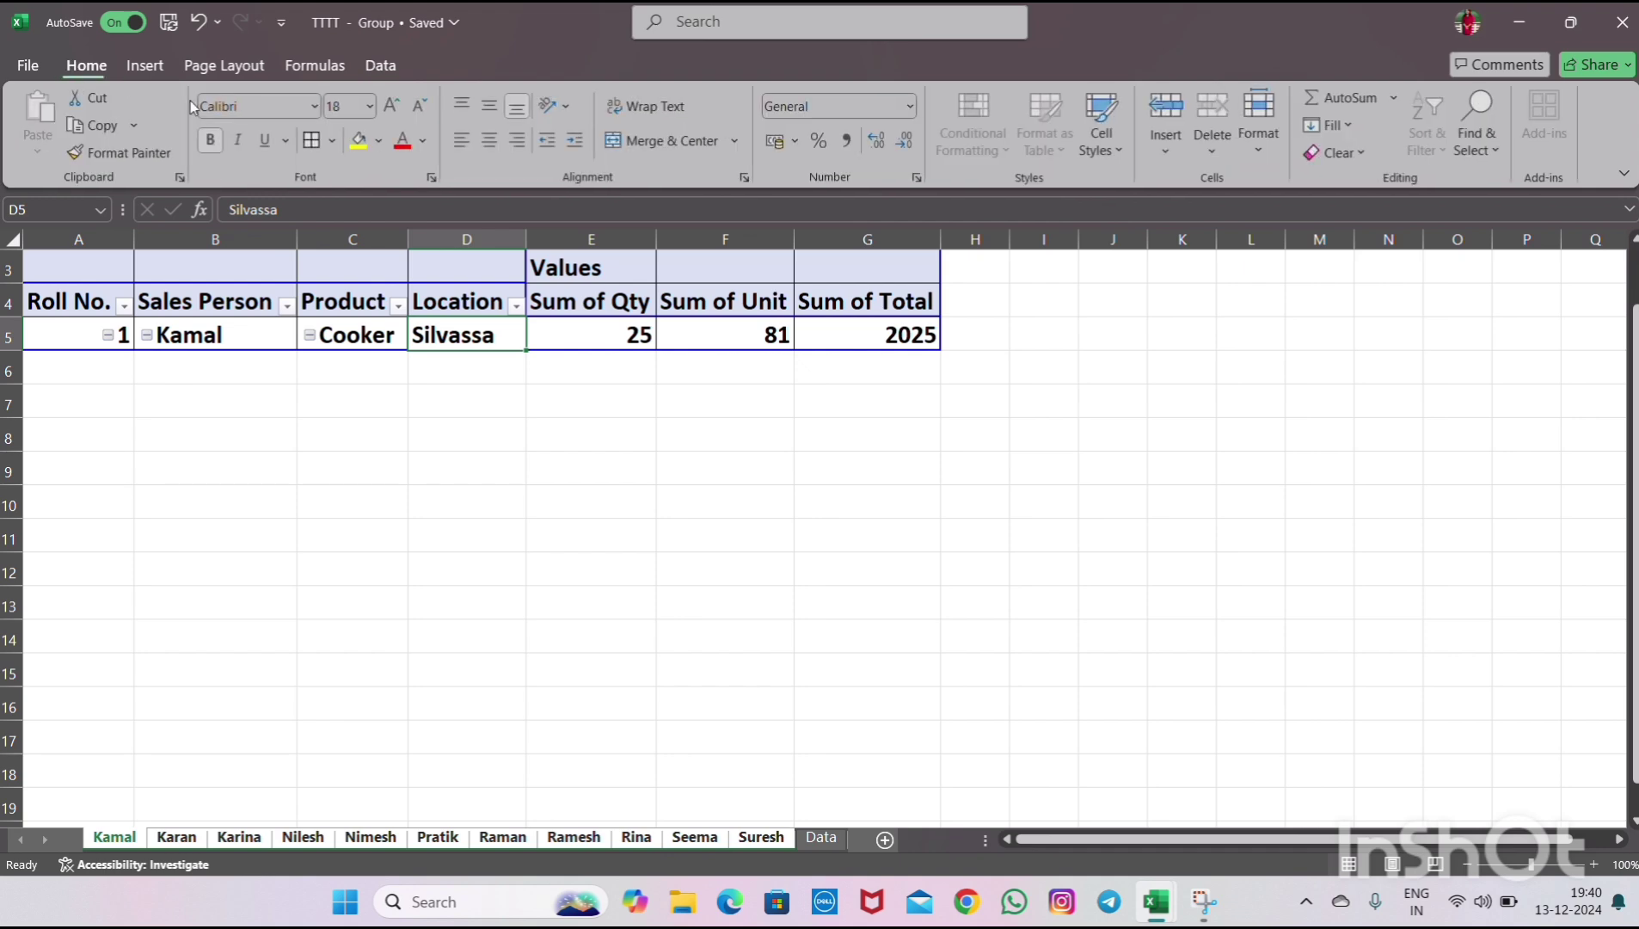
click(395, 108)
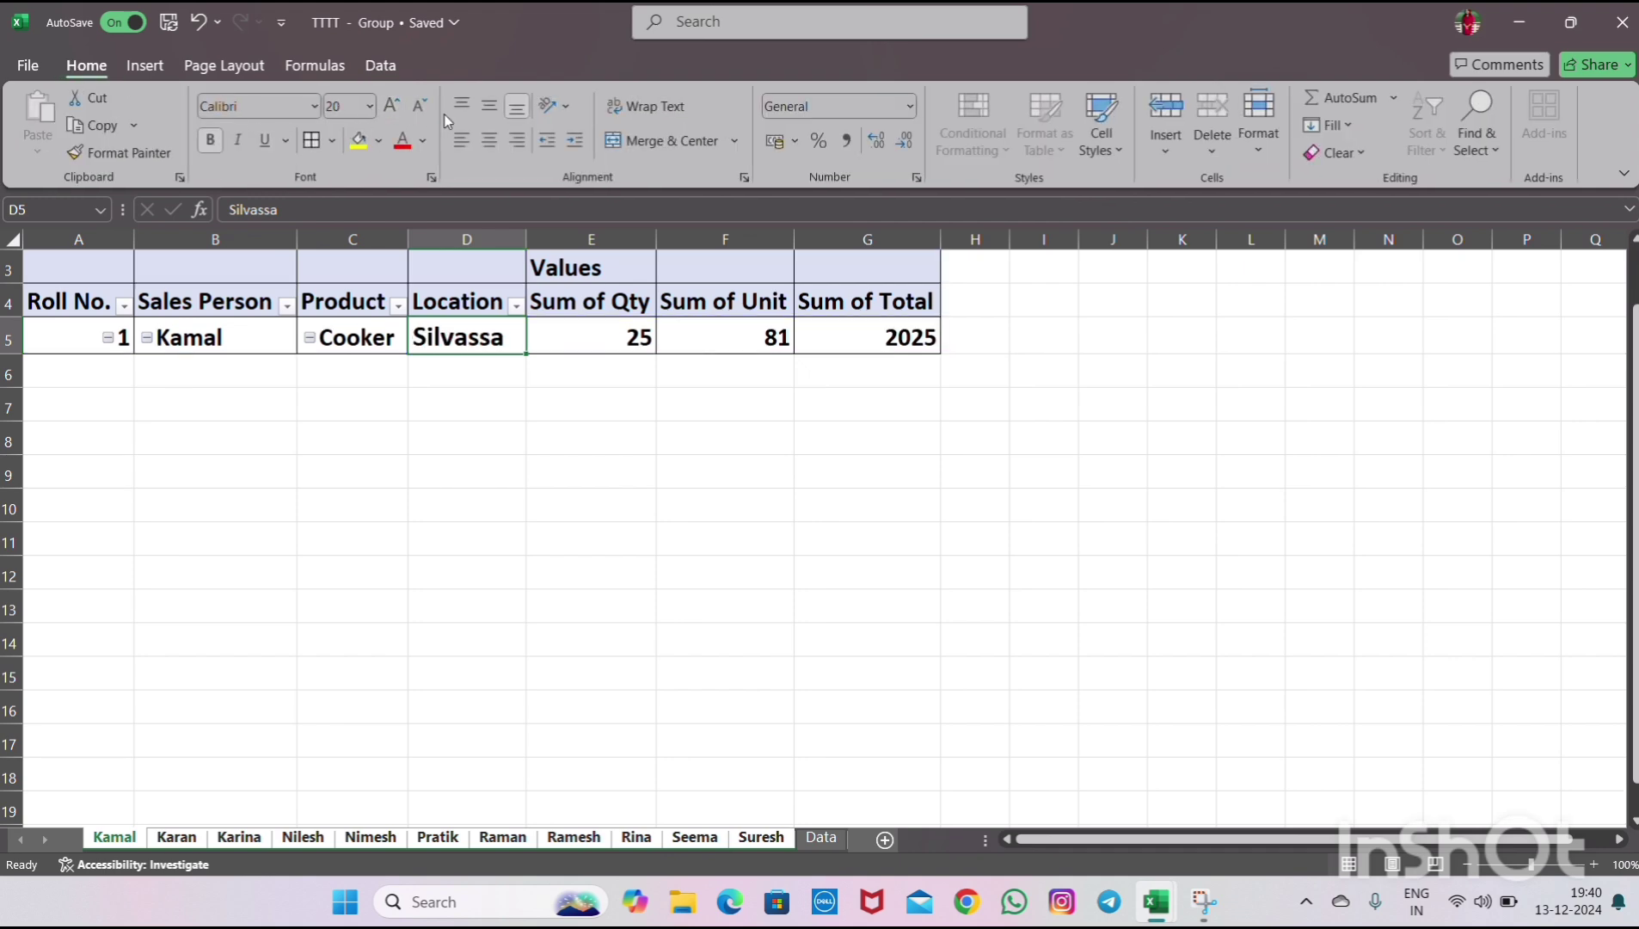
click(420, 107)
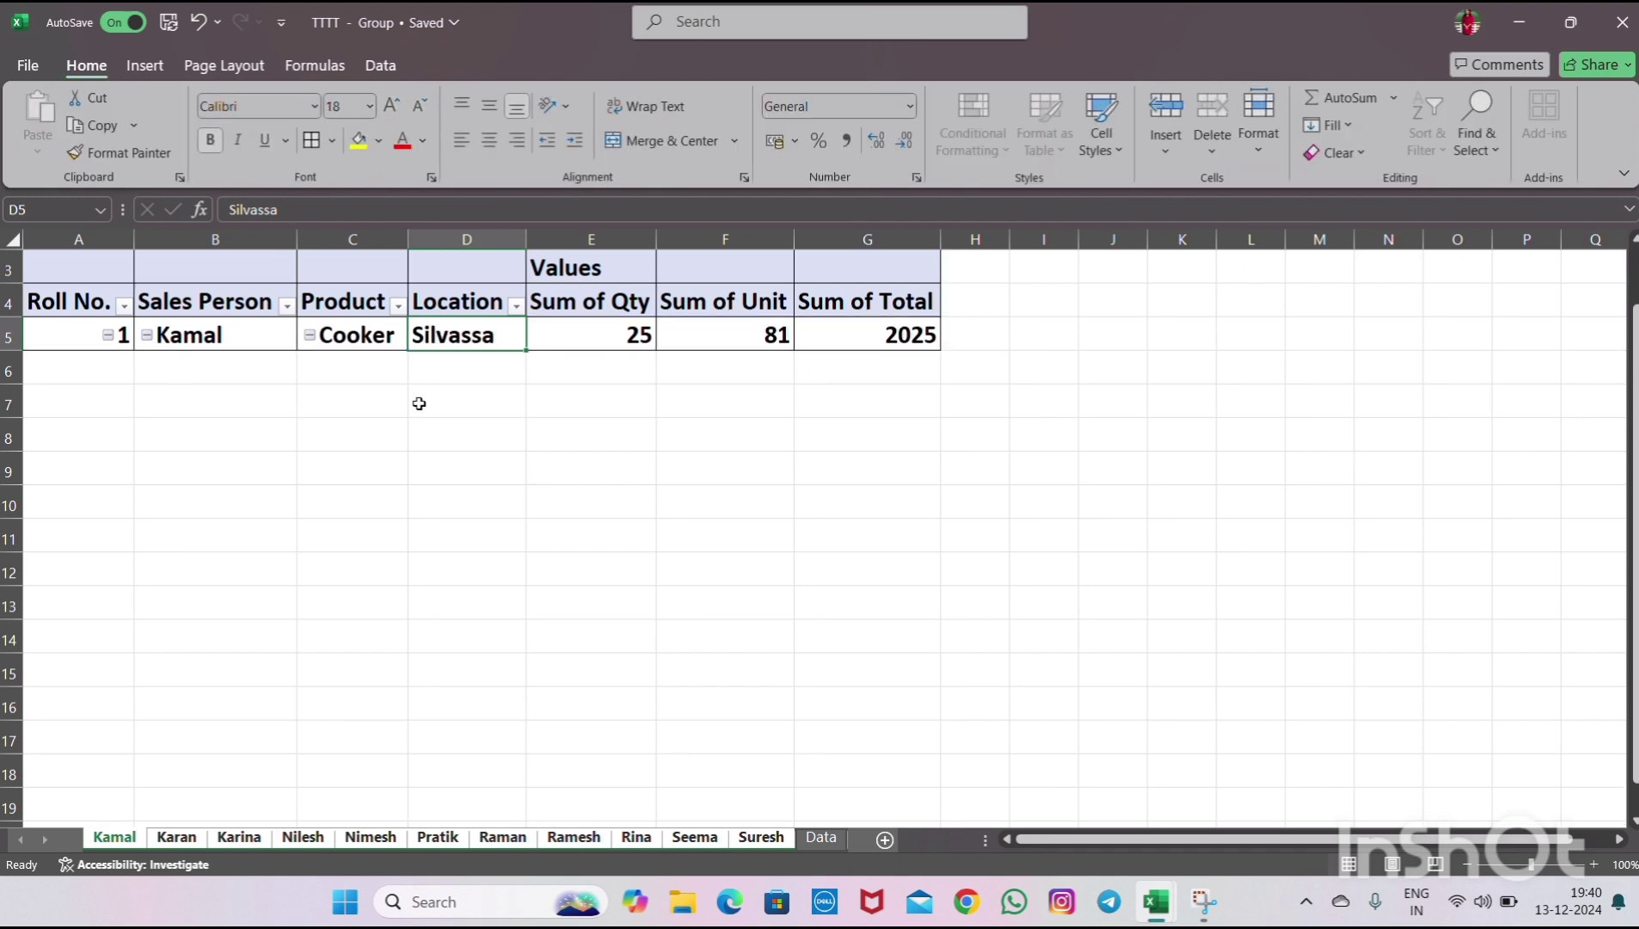
click(442, 528)
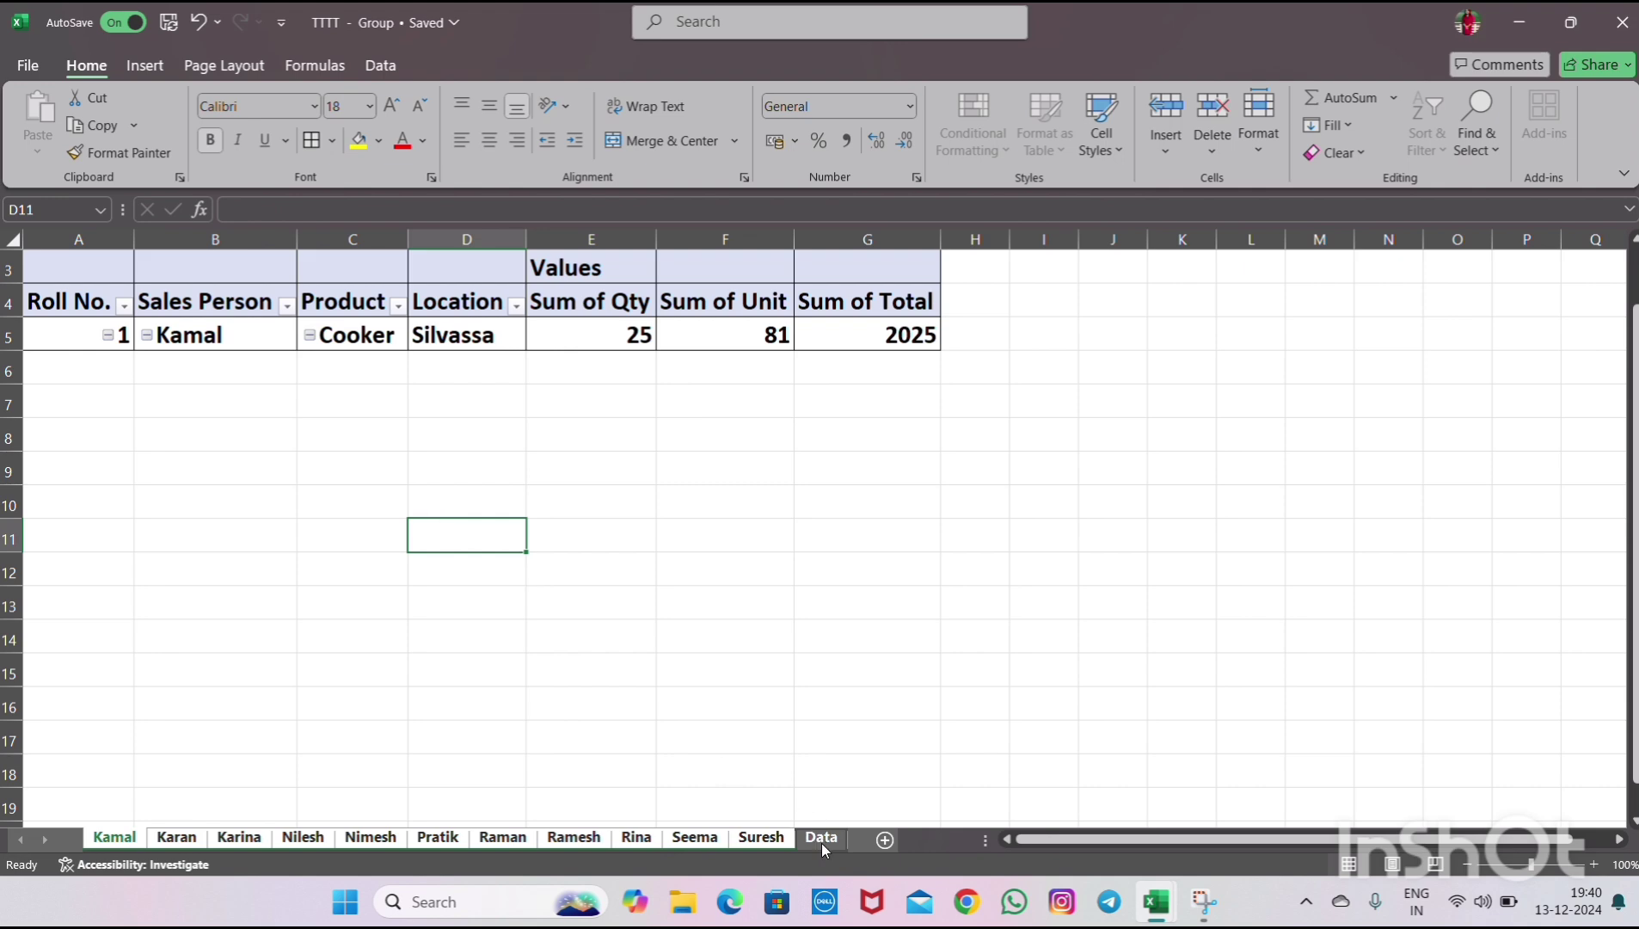
- Ungroup the sheets and review the Suresh, Rina, Ramesh and Raman reports and the Data table
click(820, 843)
click(785, 843)
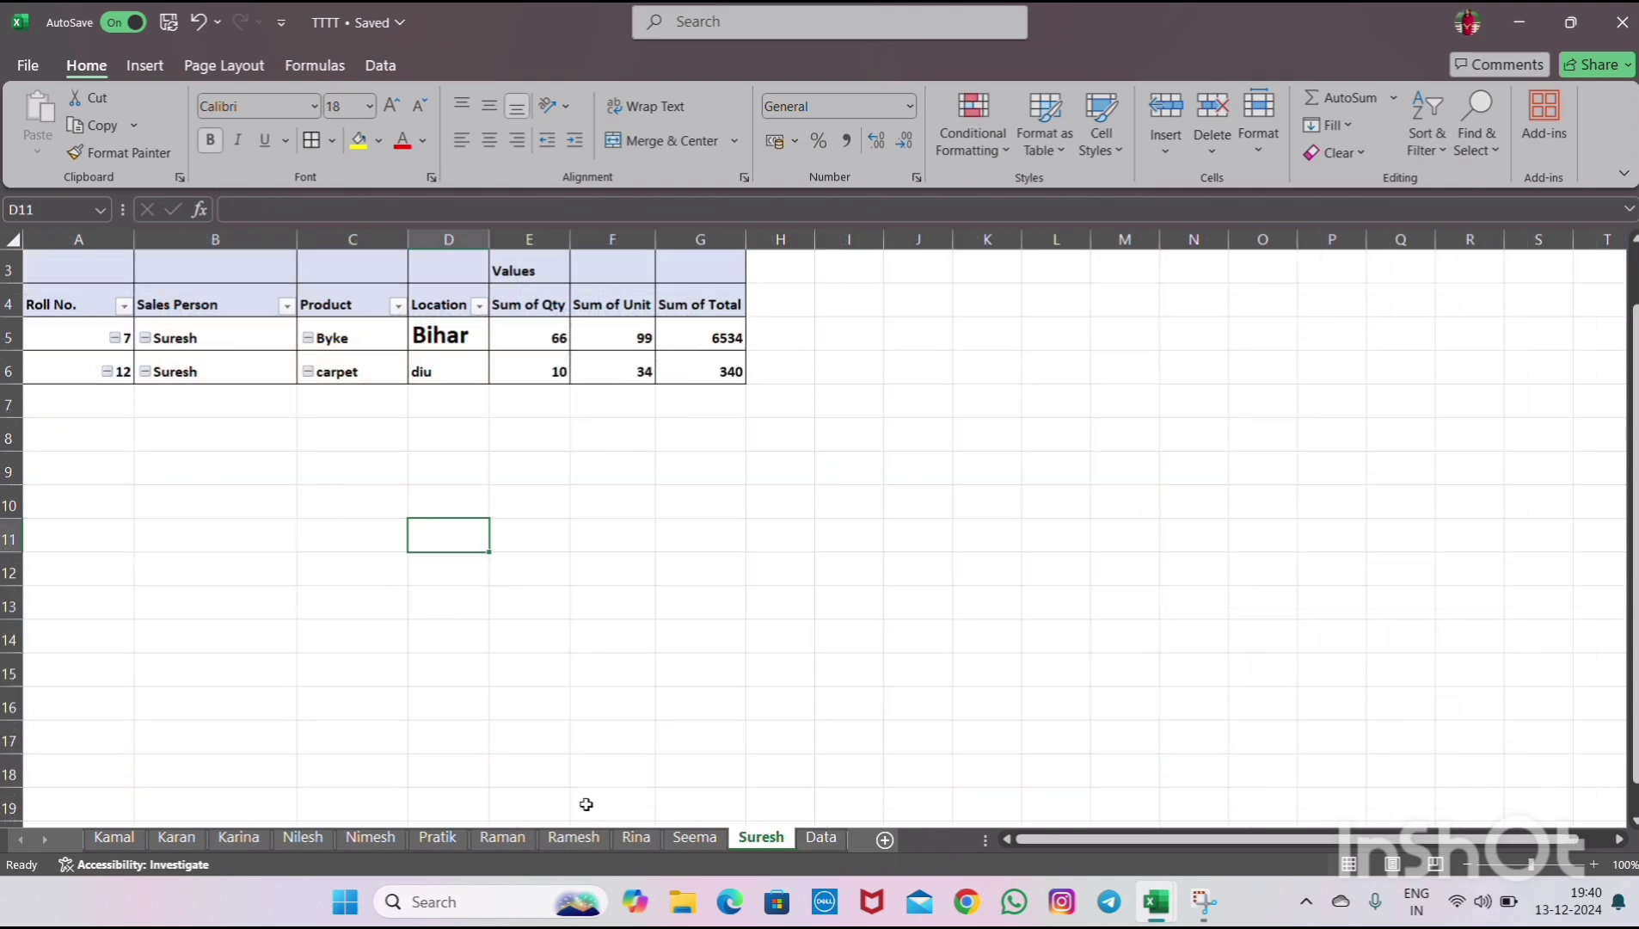
click(617, 838)
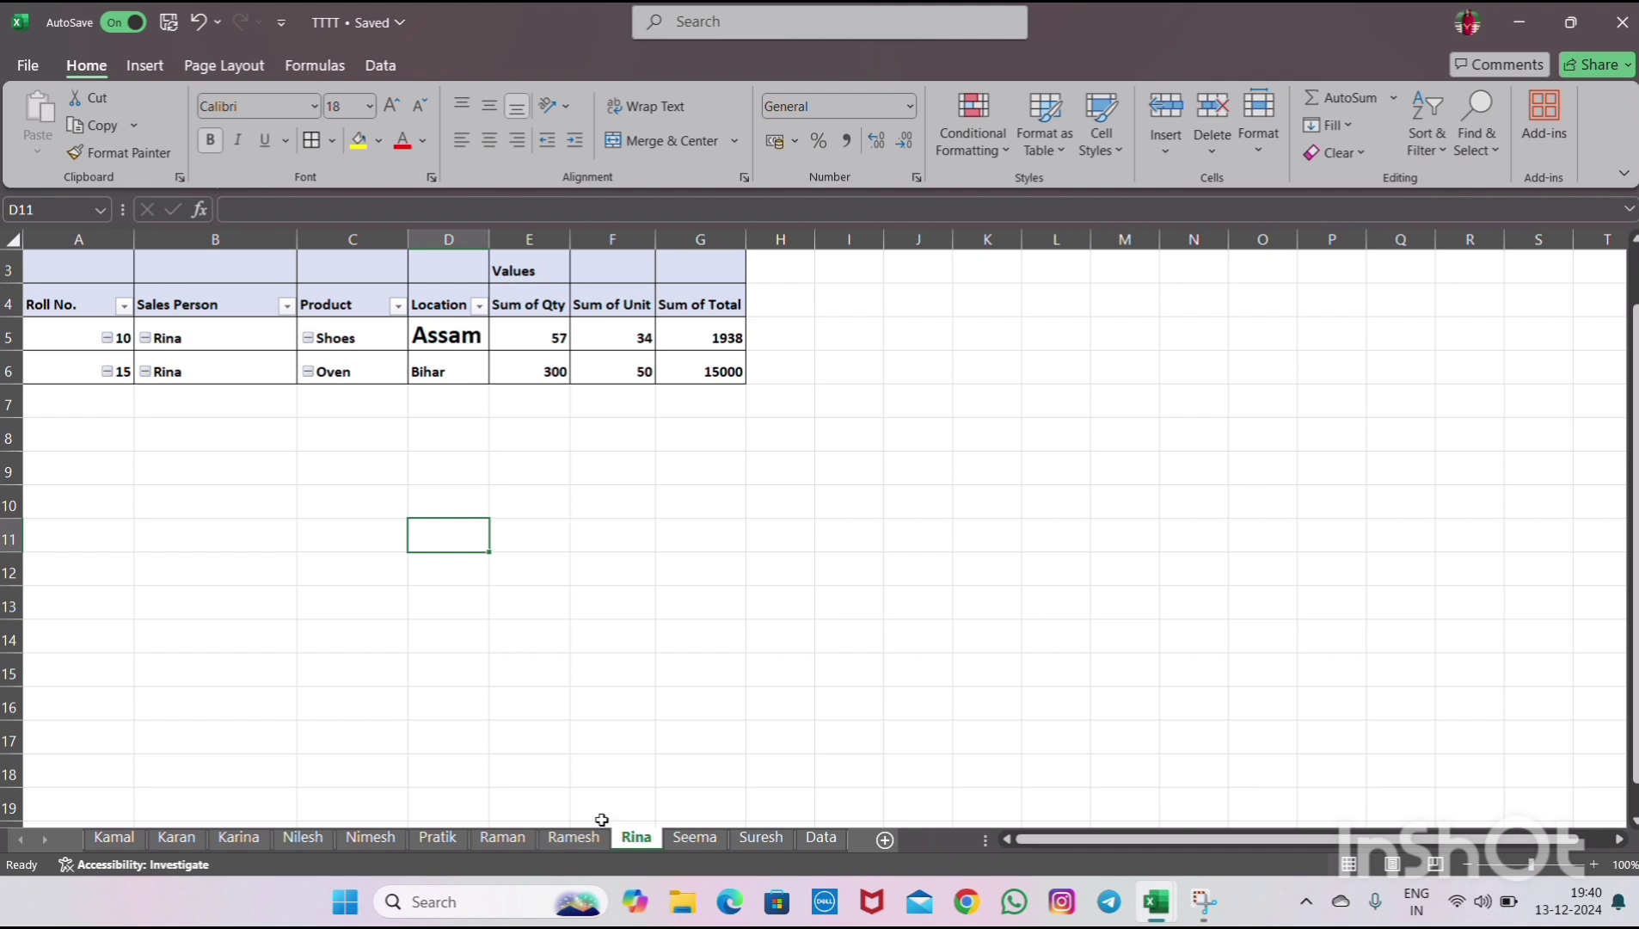
click(569, 838)
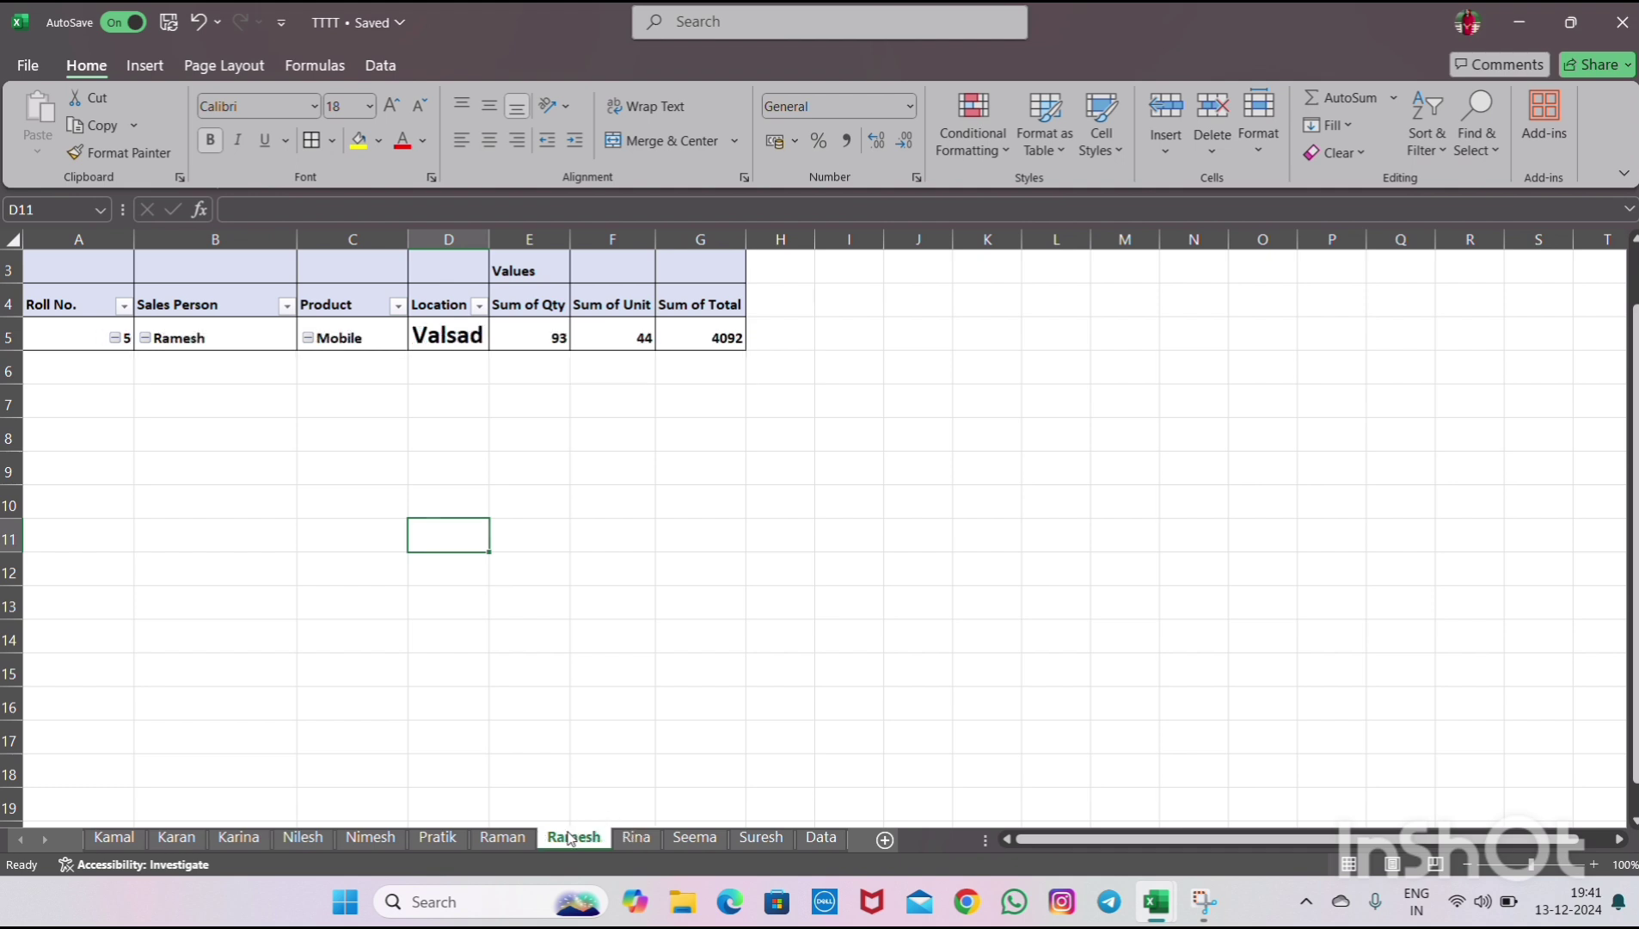
click(500, 835)
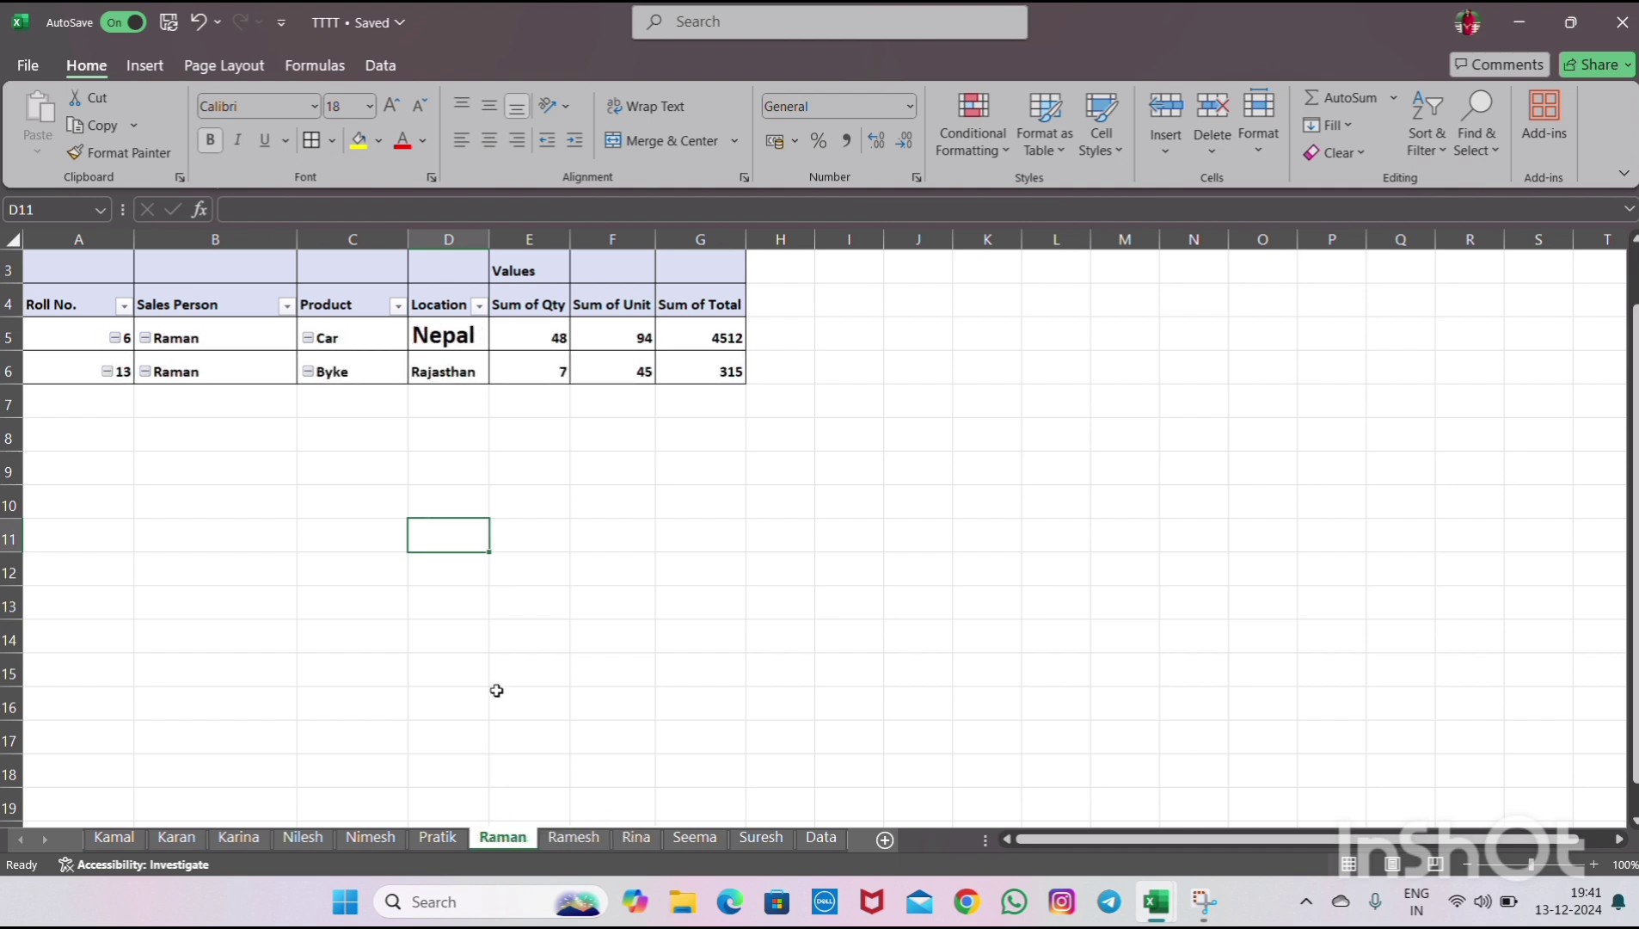
click(813, 838)
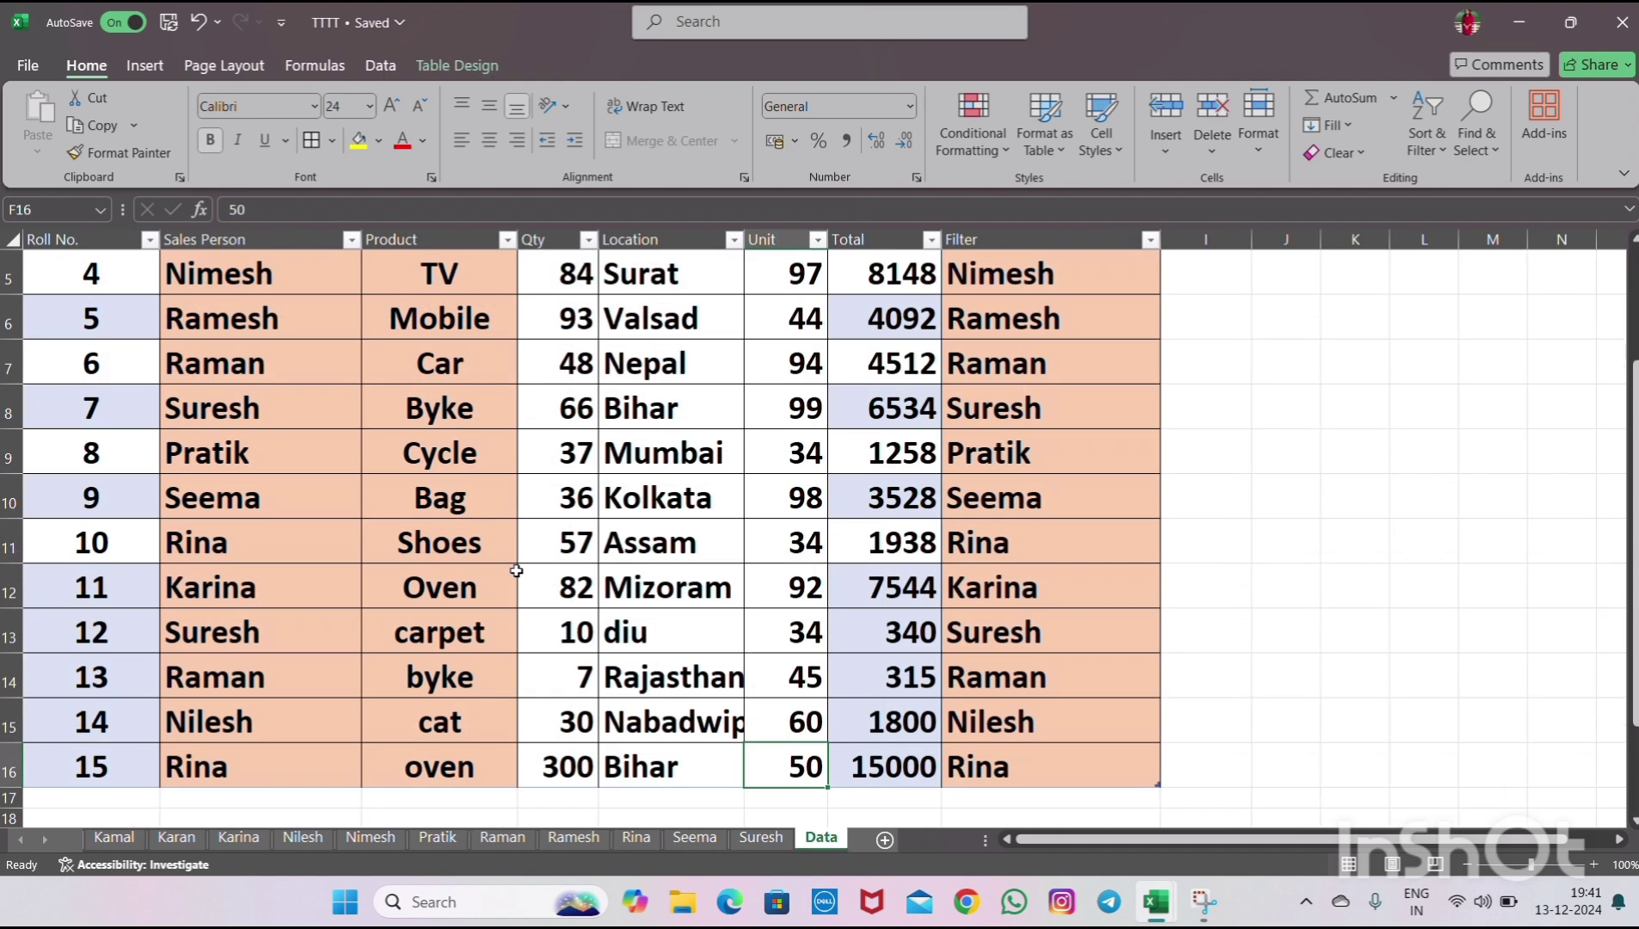
- Save the workbook
click(171, 22)
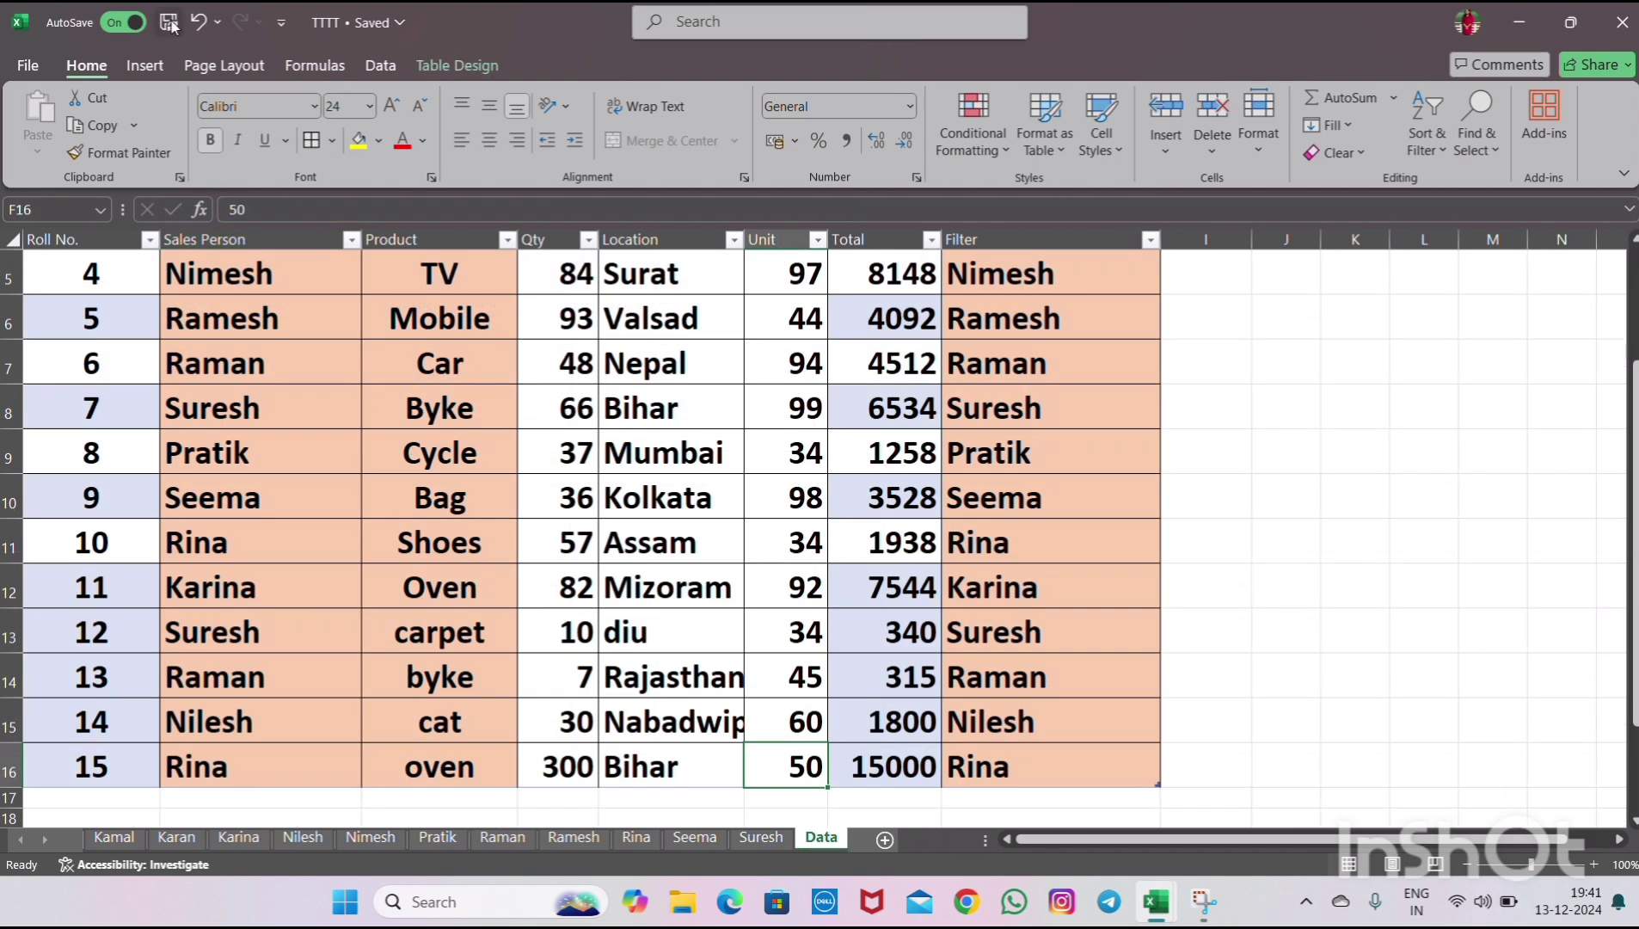